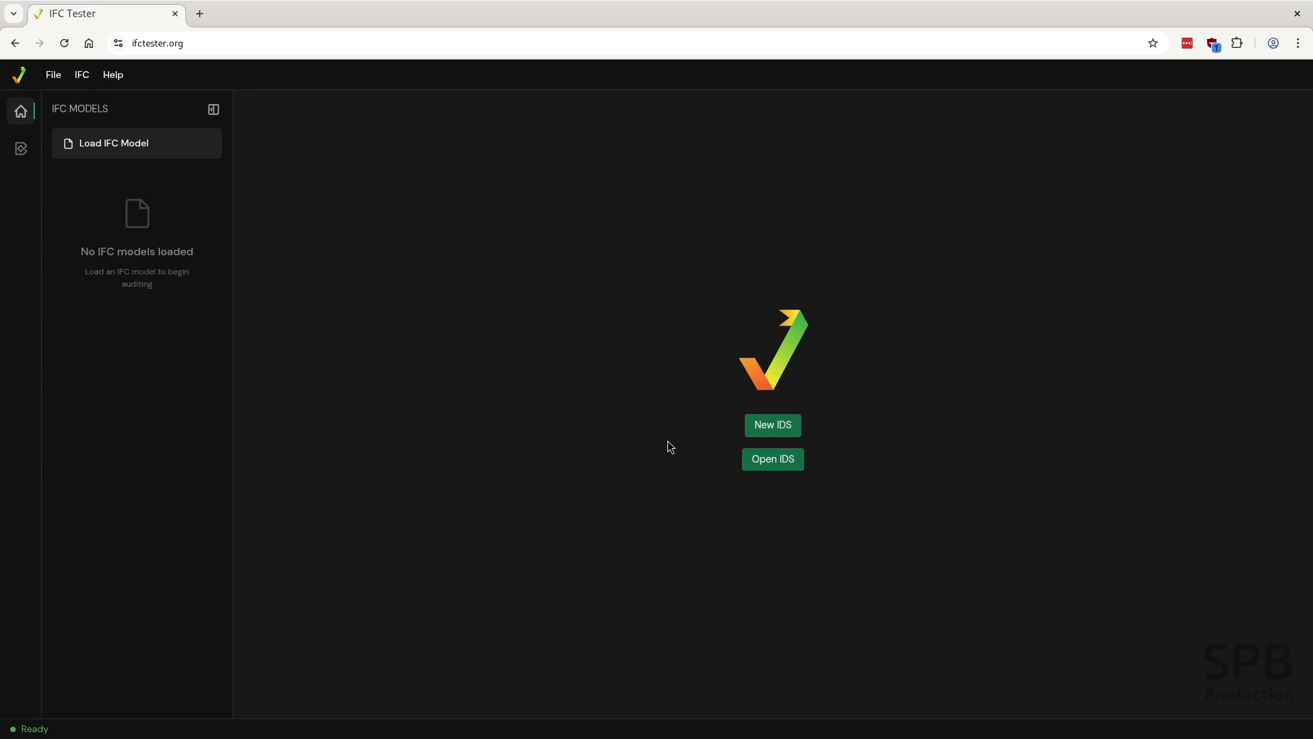
pyautogui.click(764, 470)
pyautogui.click(136, 151)
pyautogui.click(152, 44)
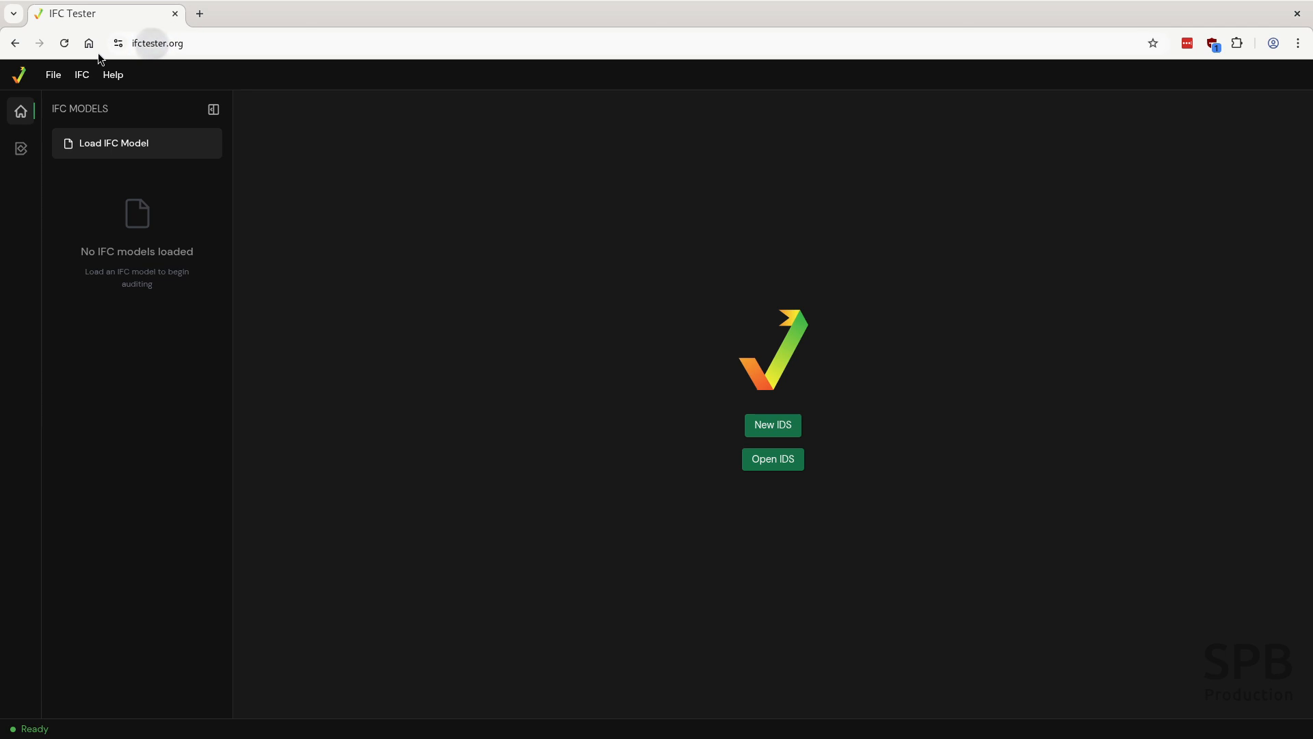
pyautogui.click(66, 43)
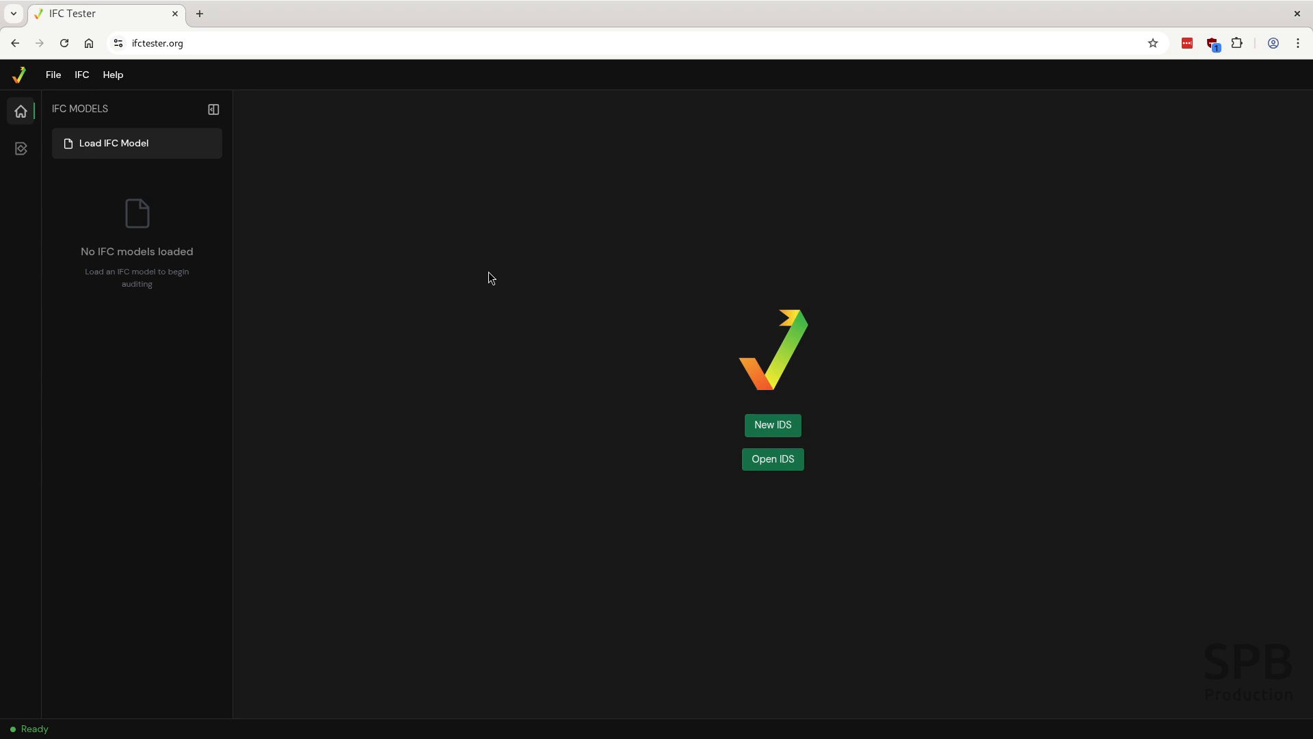
pyautogui.click(141, 43)
pyautogui.click(116, 150)
pyautogui.click(162, 59)
pyautogui.click(769, 430)
# Step: Create a new IDS file and show its IDS Information in the editor
pyautogui.click(54, 79)
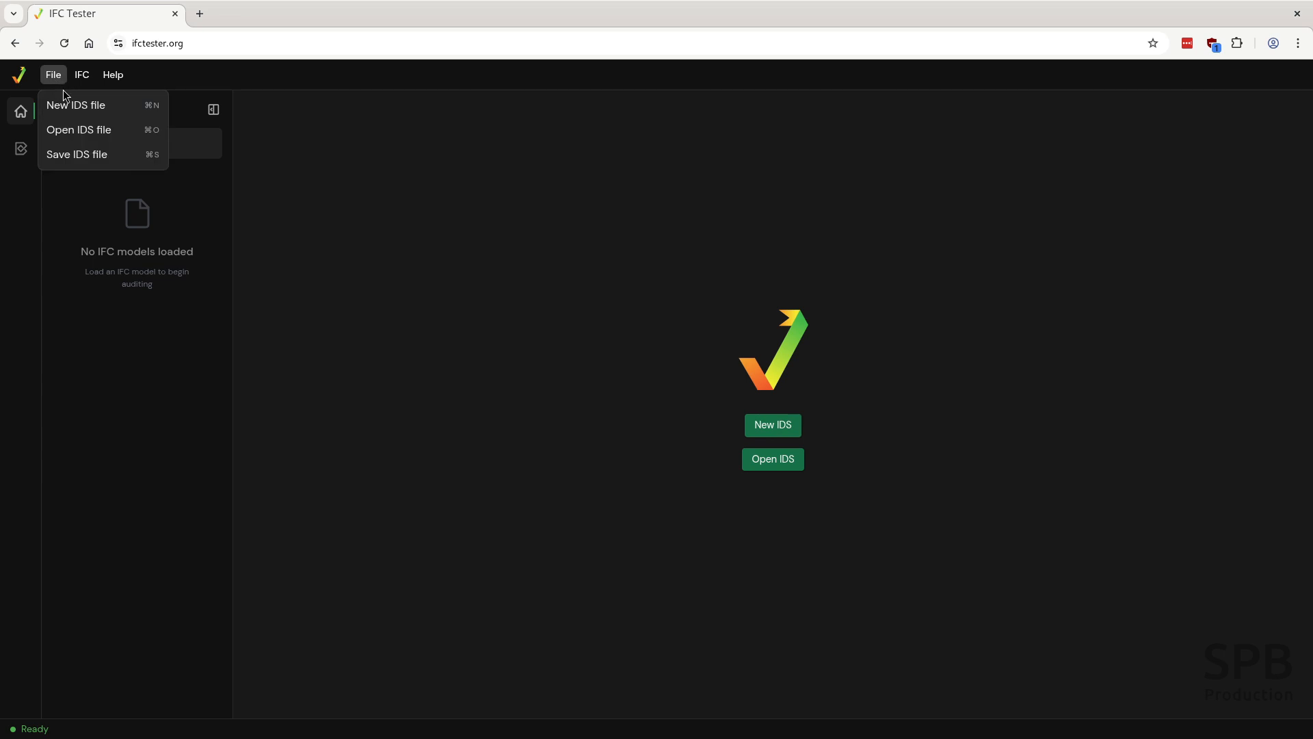
pyautogui.click(83, 107)
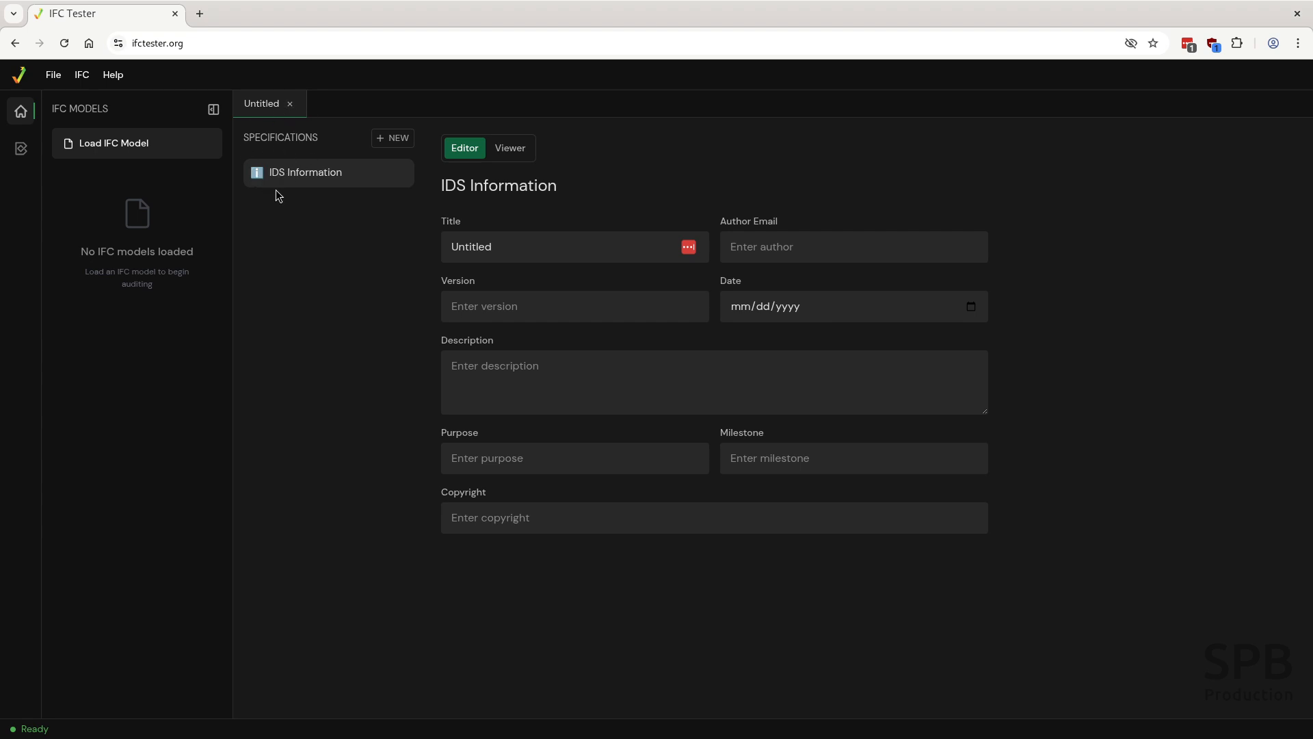
pyautogui.click(470, 152)
pyautogui.click(303, 174)
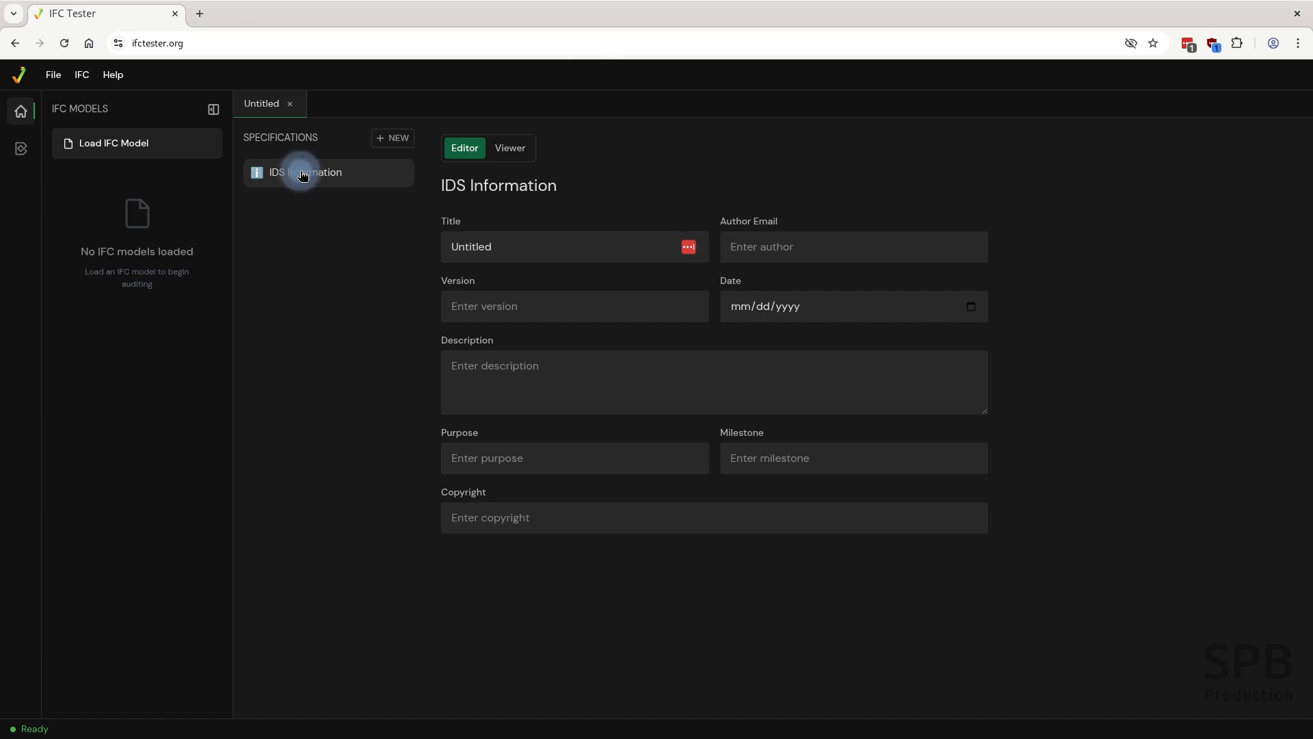
# Step: Set the title of the IDS file to "SPB tuotorial"
pyautogui.doubleClick(497, 246)
pyautogui.write('S')
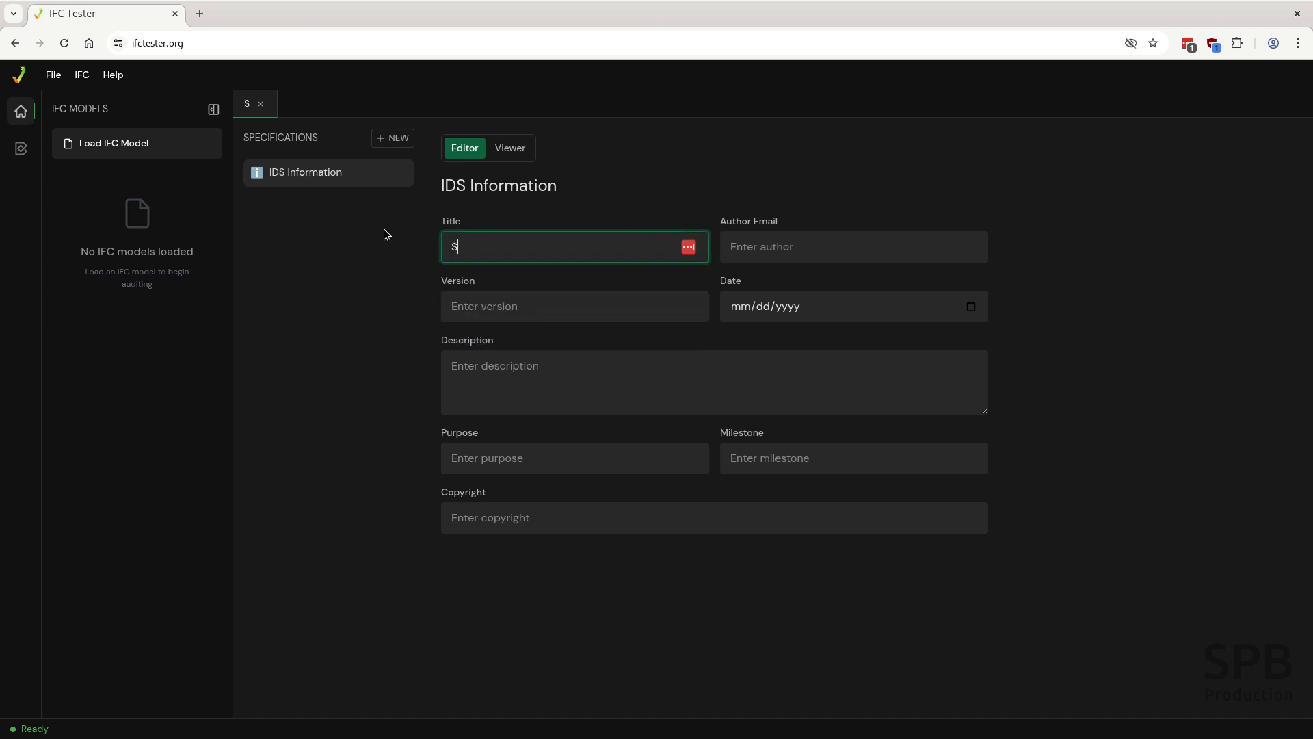
pyautogui.write('PB tu')
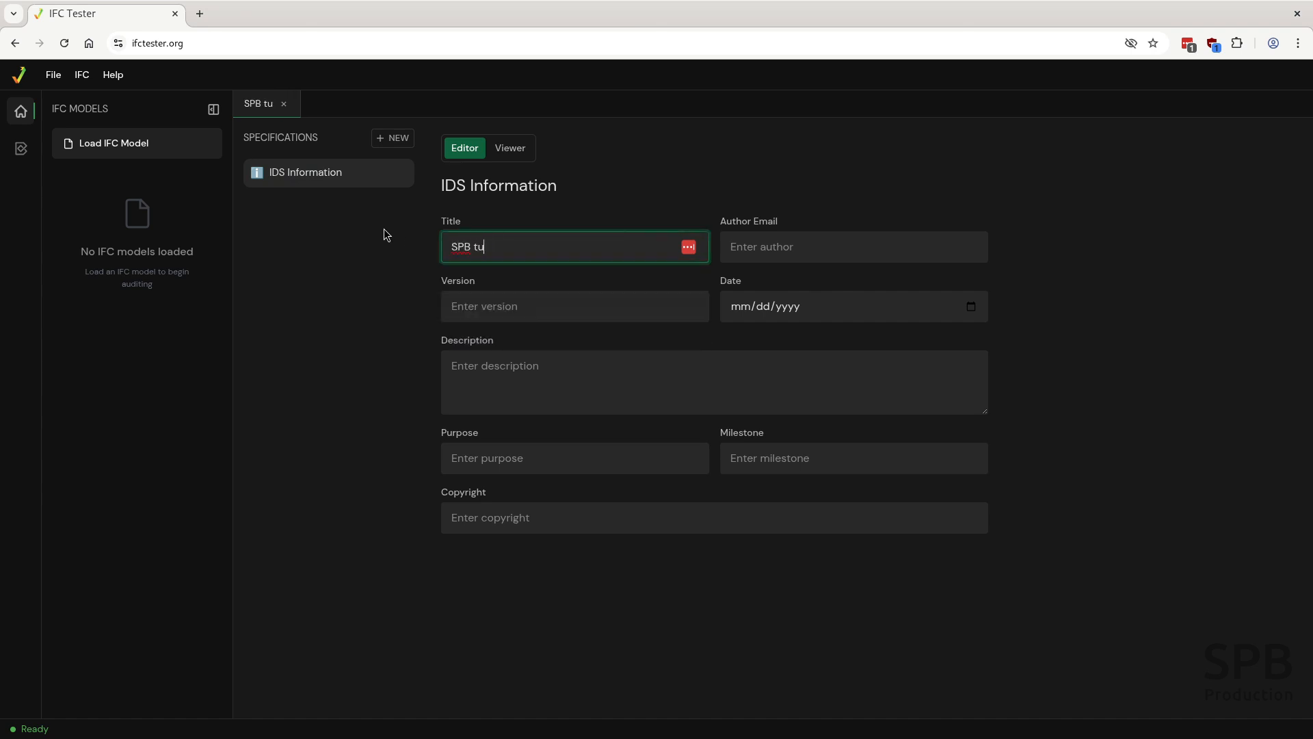
pyautogui.write('otorial')
pyautogui.click(725, 257)
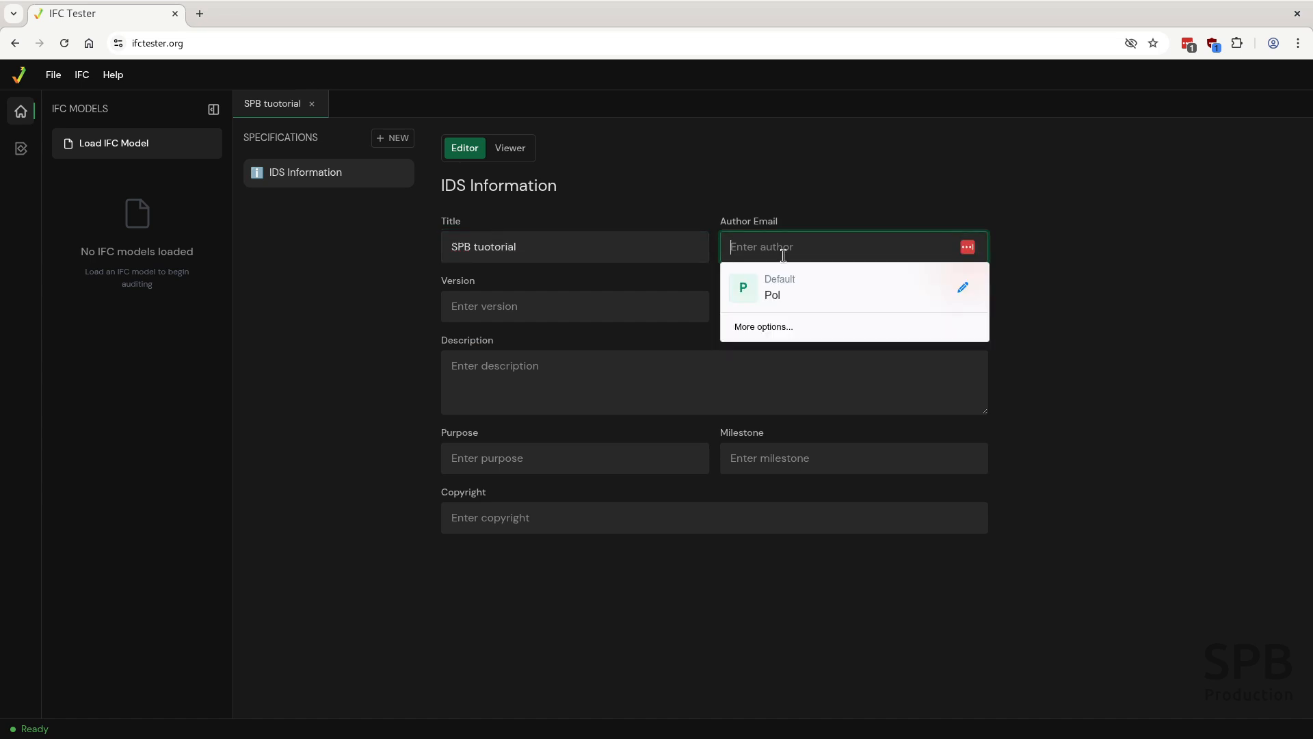
# Step: Set the IDS version to 1.0 and its date to 01/29/2026
pyautogui.click(552, 306)
pyautogui.write('1/0')
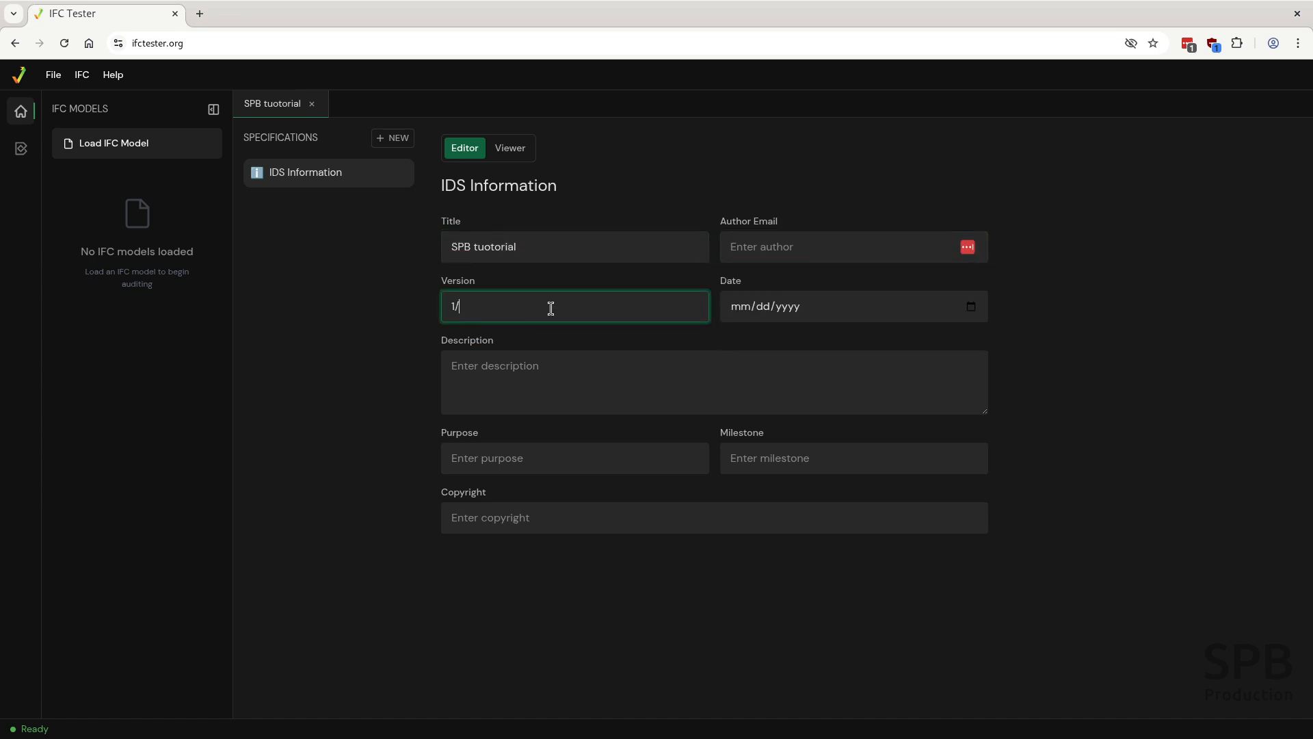
pyautogui.press('BackSpace')
pyautogui.press('BackSpace')
pyautogui.write('.0')
pyautogui.click(775, 318)
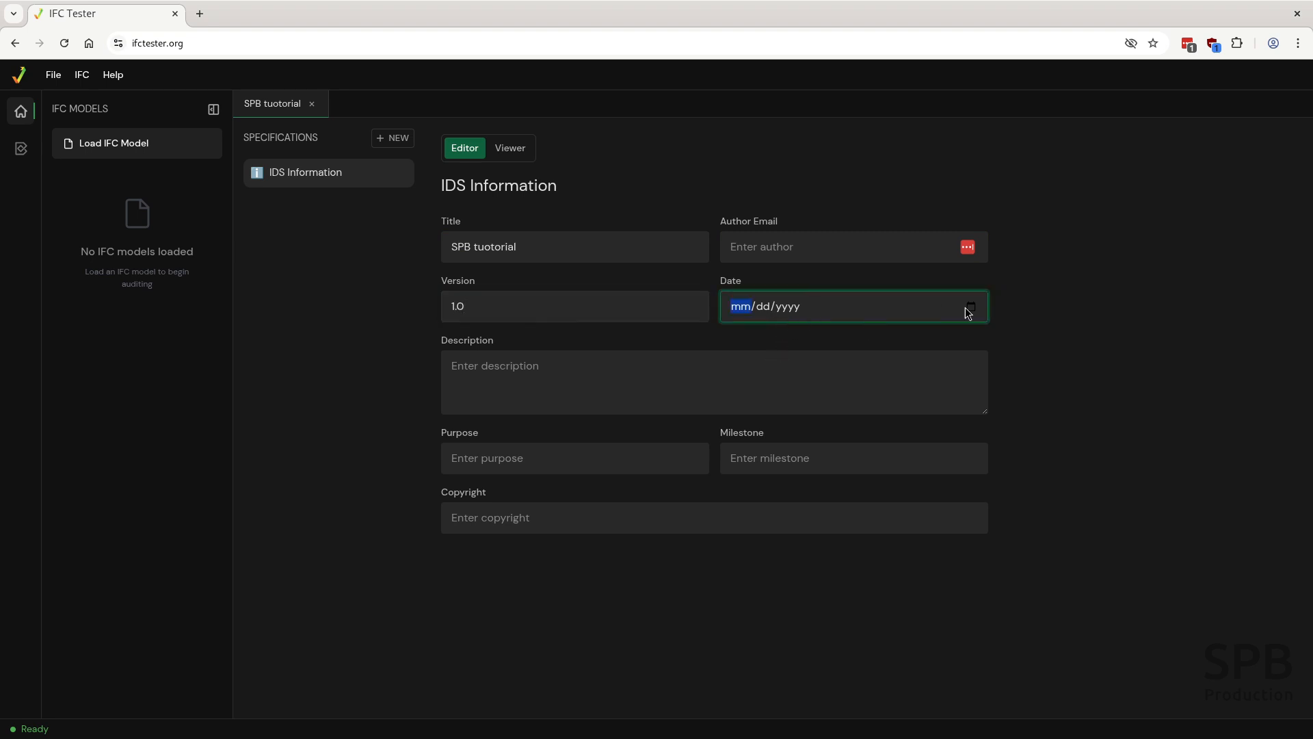
pyautogui.click(968, 308)
pyautogui.click(811, 448)
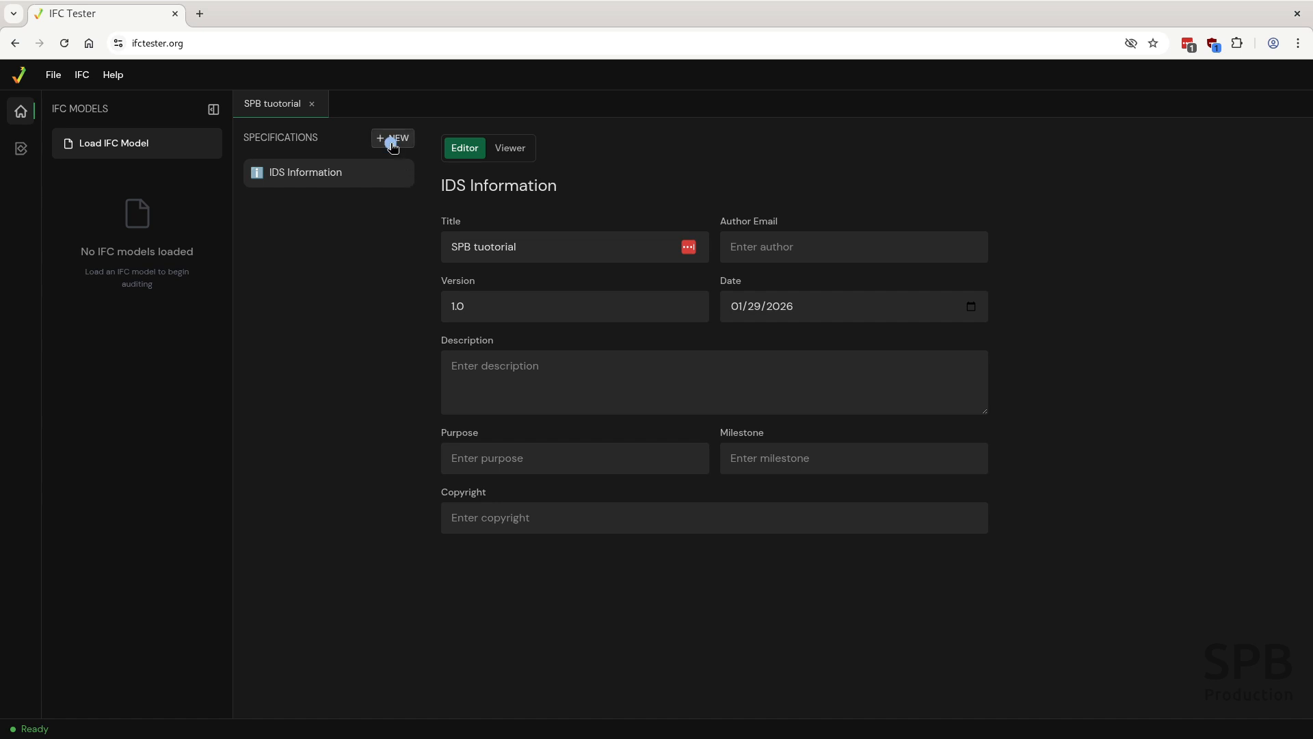
# Step: Switch to checks.odt in LibreOffice Writer and review the first check's wall types and its FireRating property requirement
pyautogui.hotkey('alt', 'Tab')
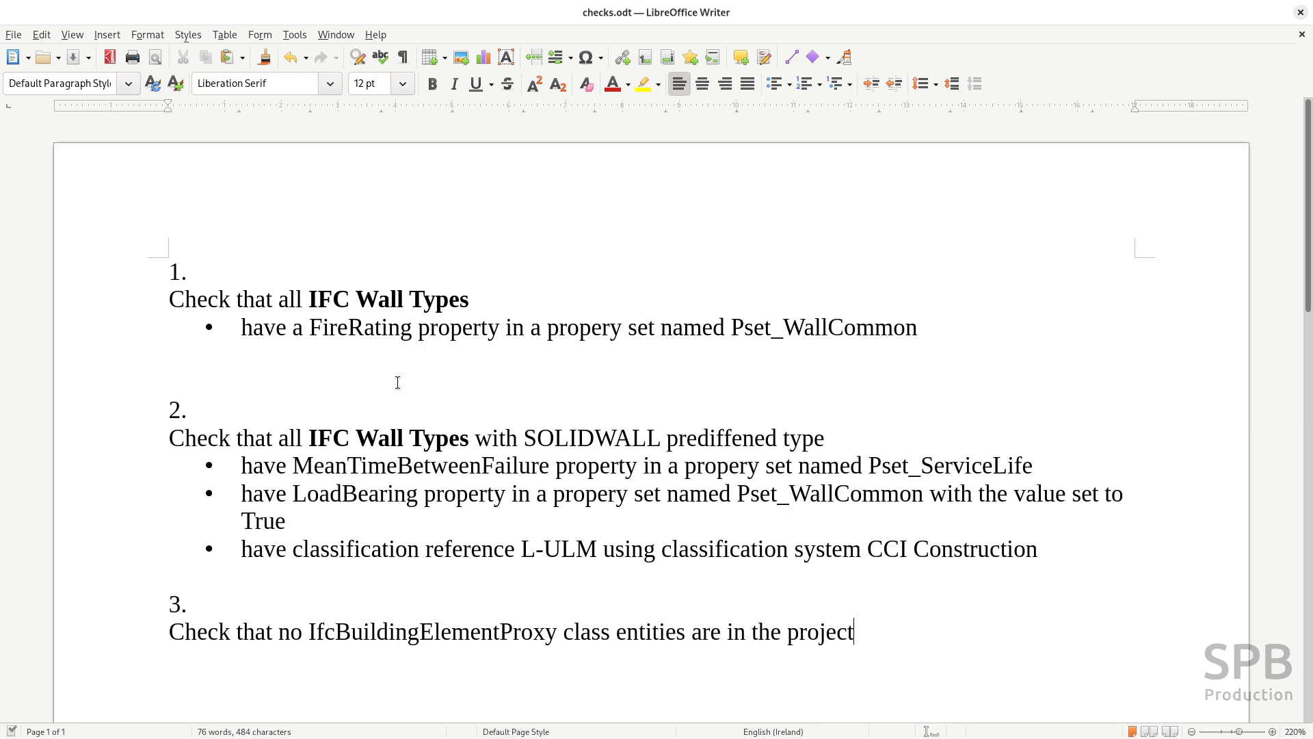
pyautogui.click(311, 299)
pyautogui.moveTo(311, 299); pyautogui.dragTo(468, 303)
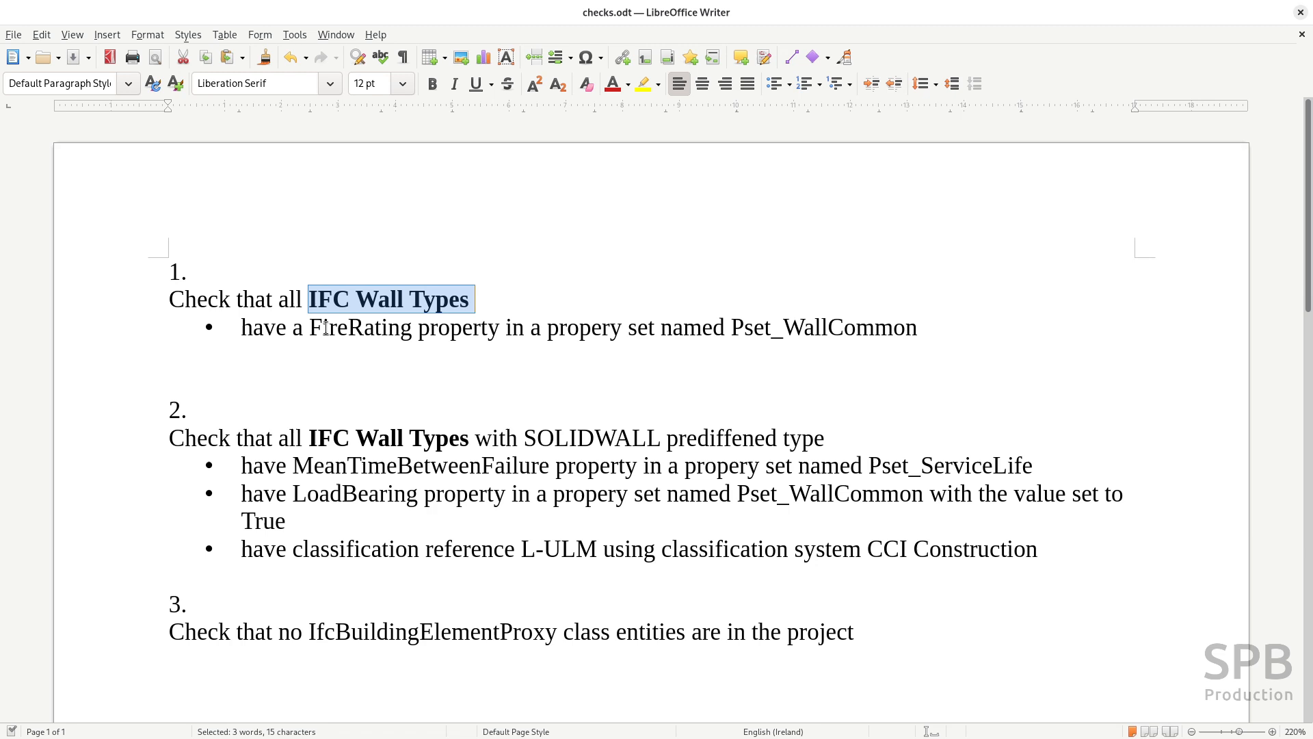
pyautogui.moveTo(310, 328); pyautogui.dragTo(413, 330)
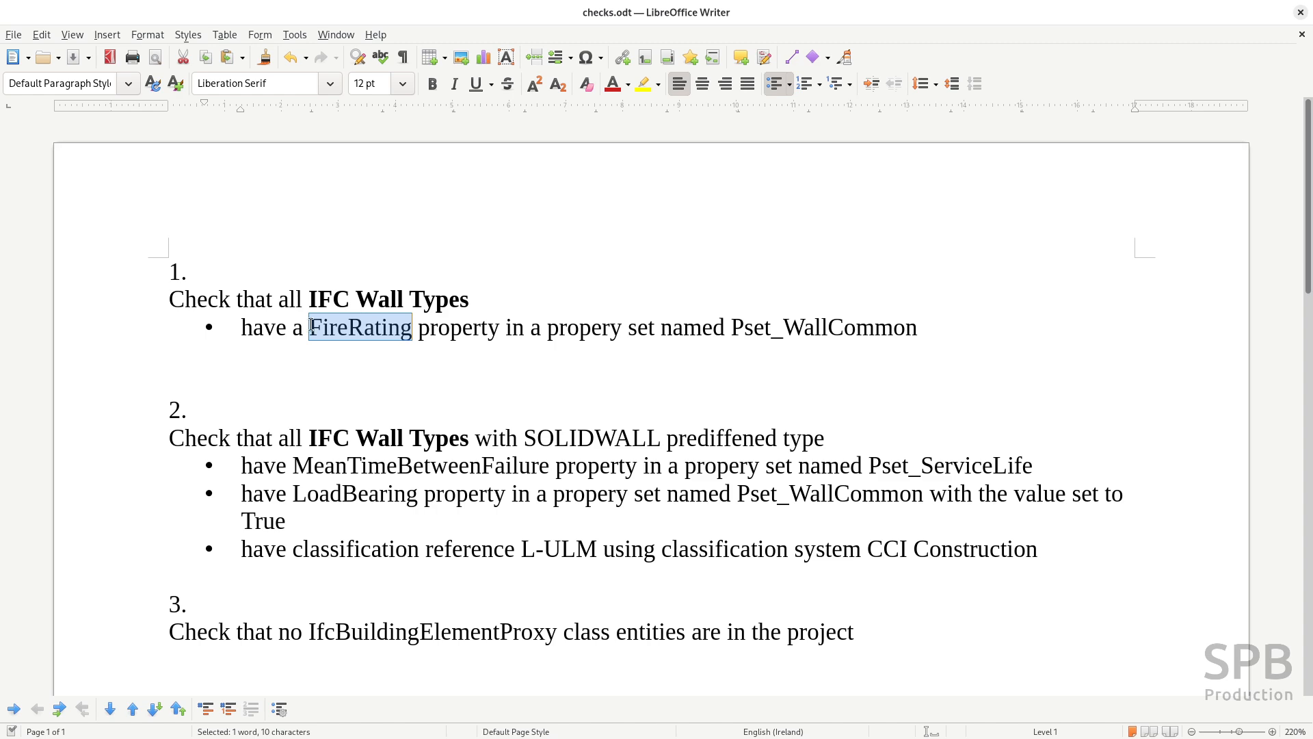
# Step: Return to IFC Tester, create a new specification and name it "Check wall fire rating"
pyautogui.hotkey('alt', 'Tab')
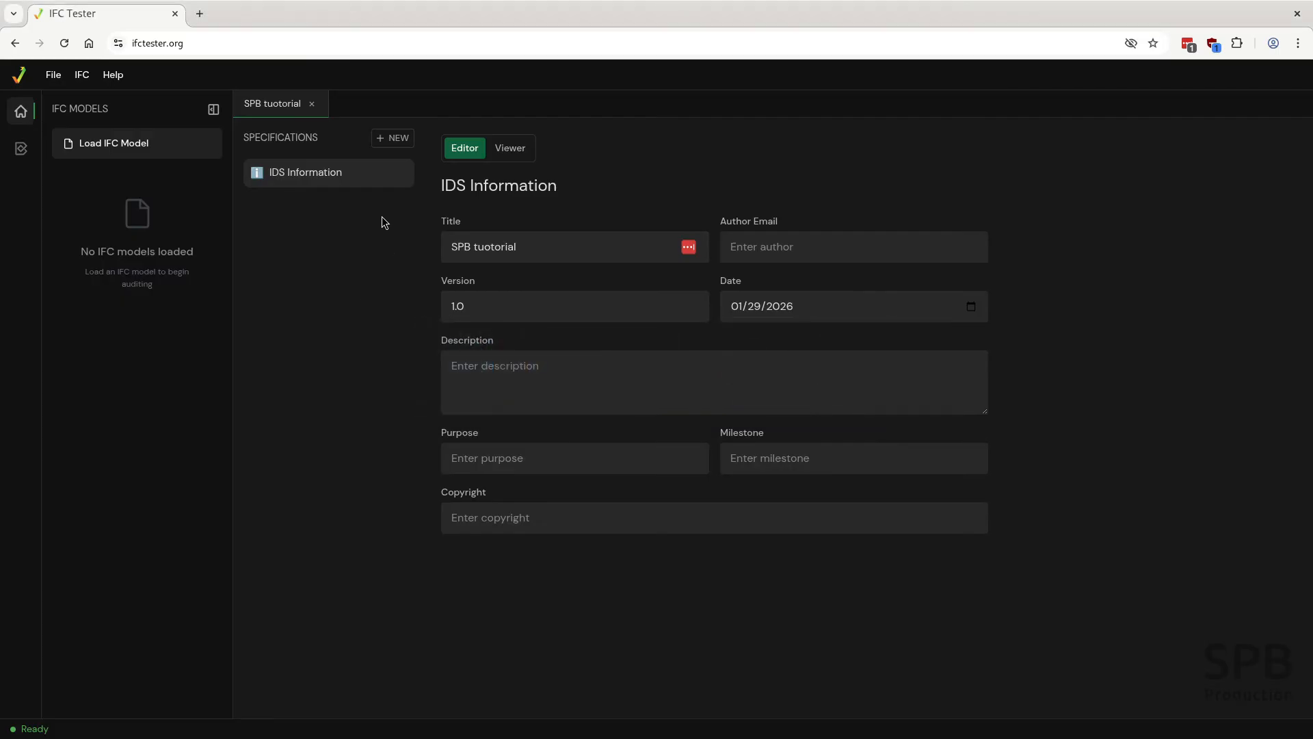
pyautogui.click(386, 139)
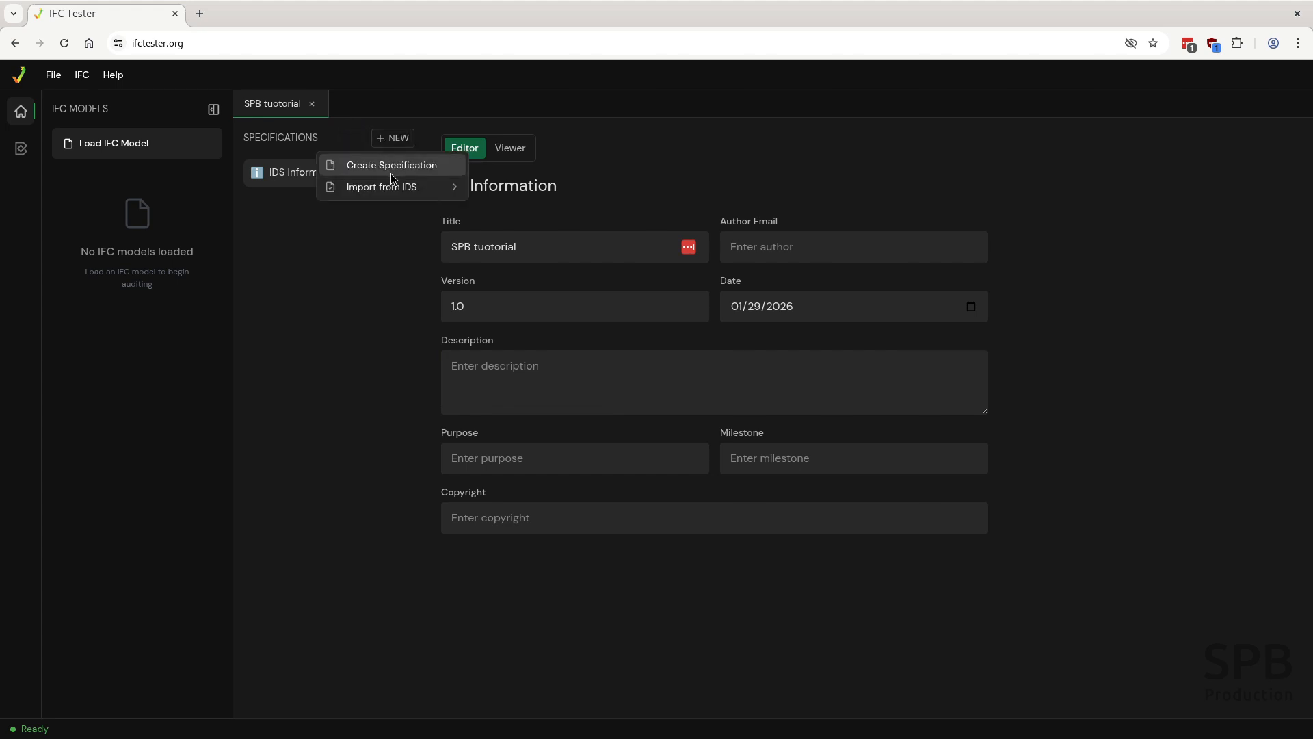
pyautogui.click(391, 169)
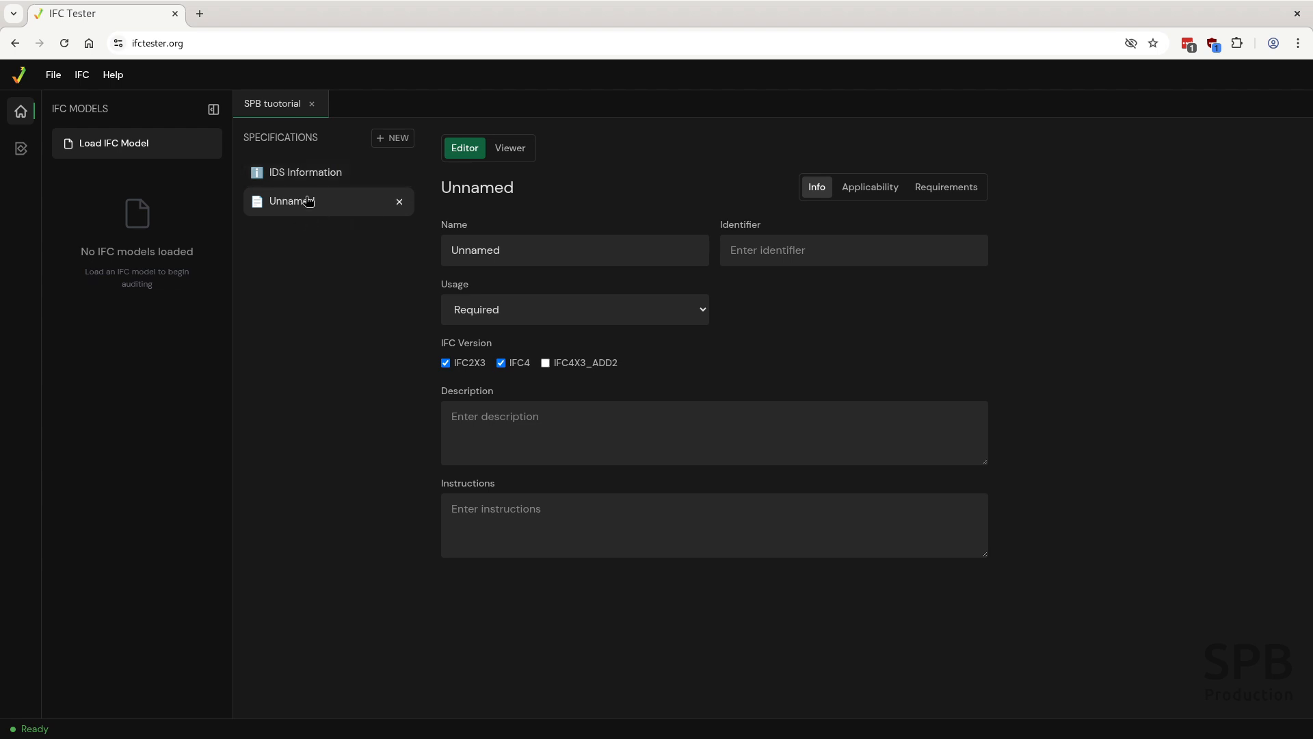
pyautogui.doubleClick(514, 250)
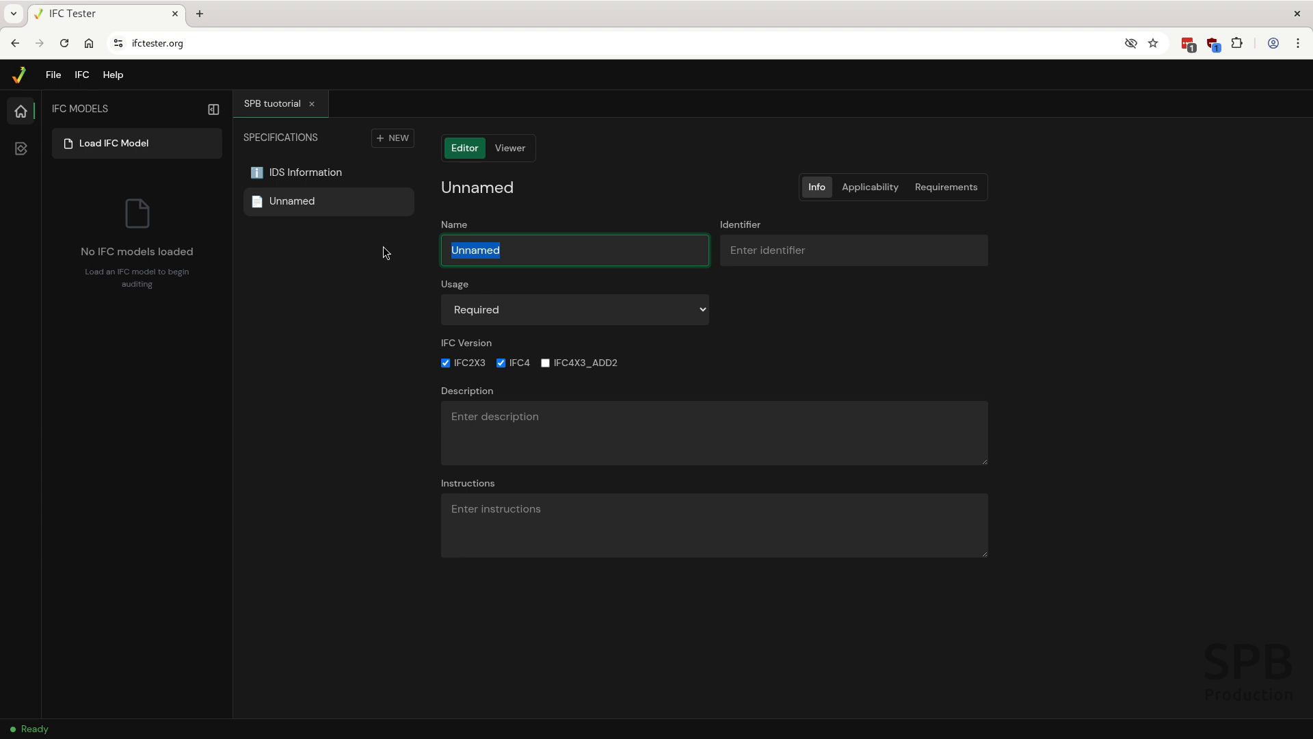
pyautogui.write('Chre')
pyautogui.press('BackSpace')
pyautogui.press('BackSpace')
pyautogui.write('e')
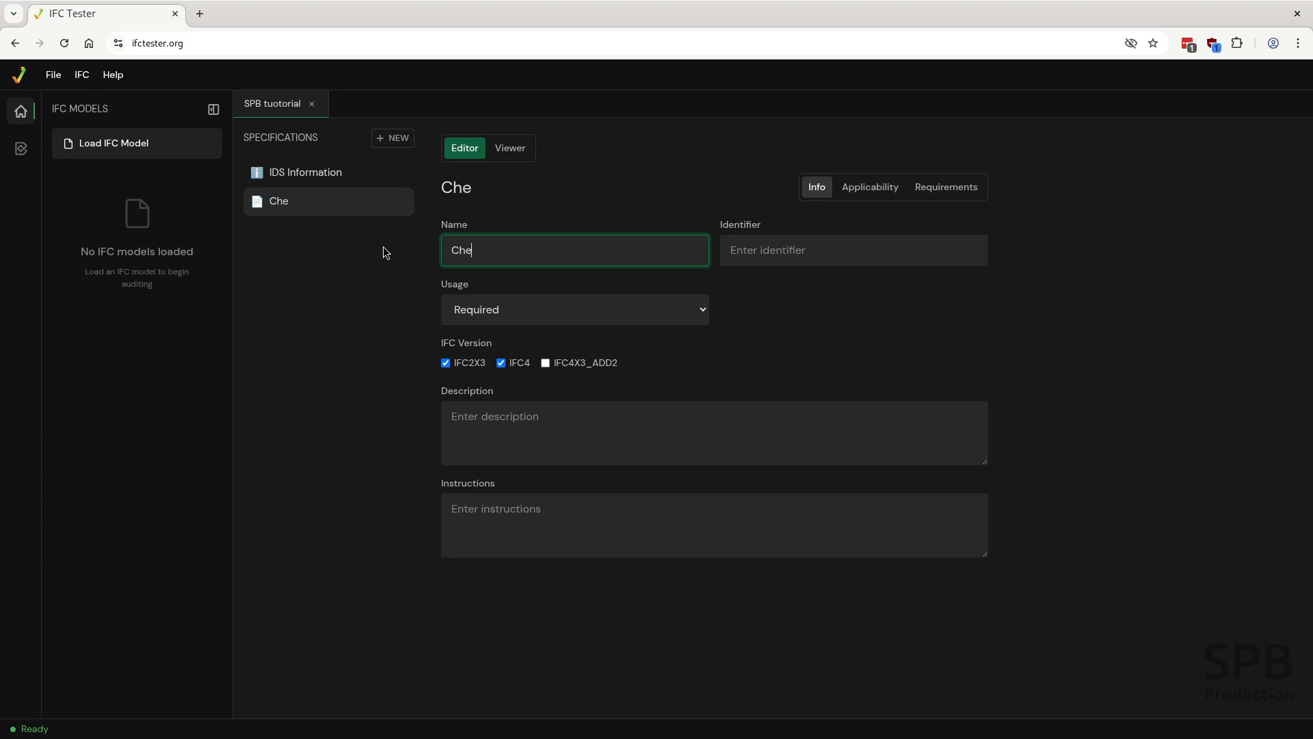
pyautogui.write('ck wall fire')
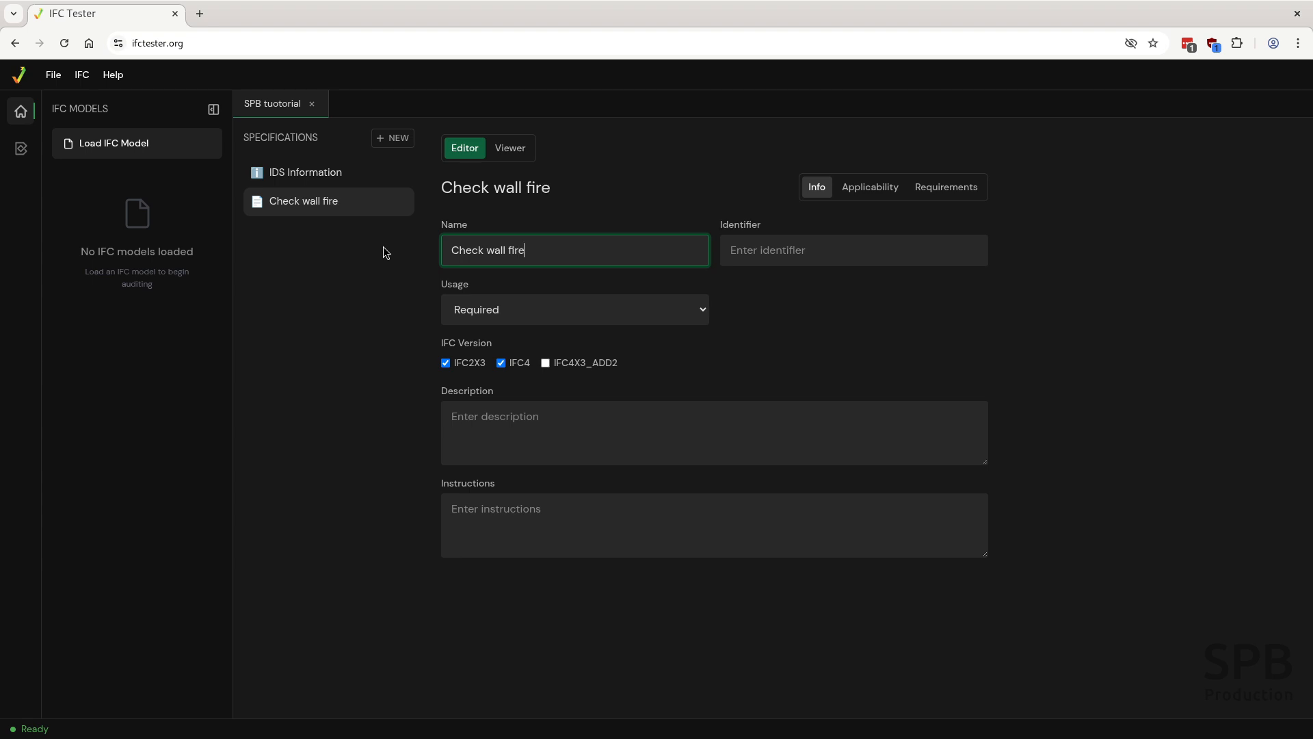
pyautogui.write(' rating')
pyautogui.click(704, 329)
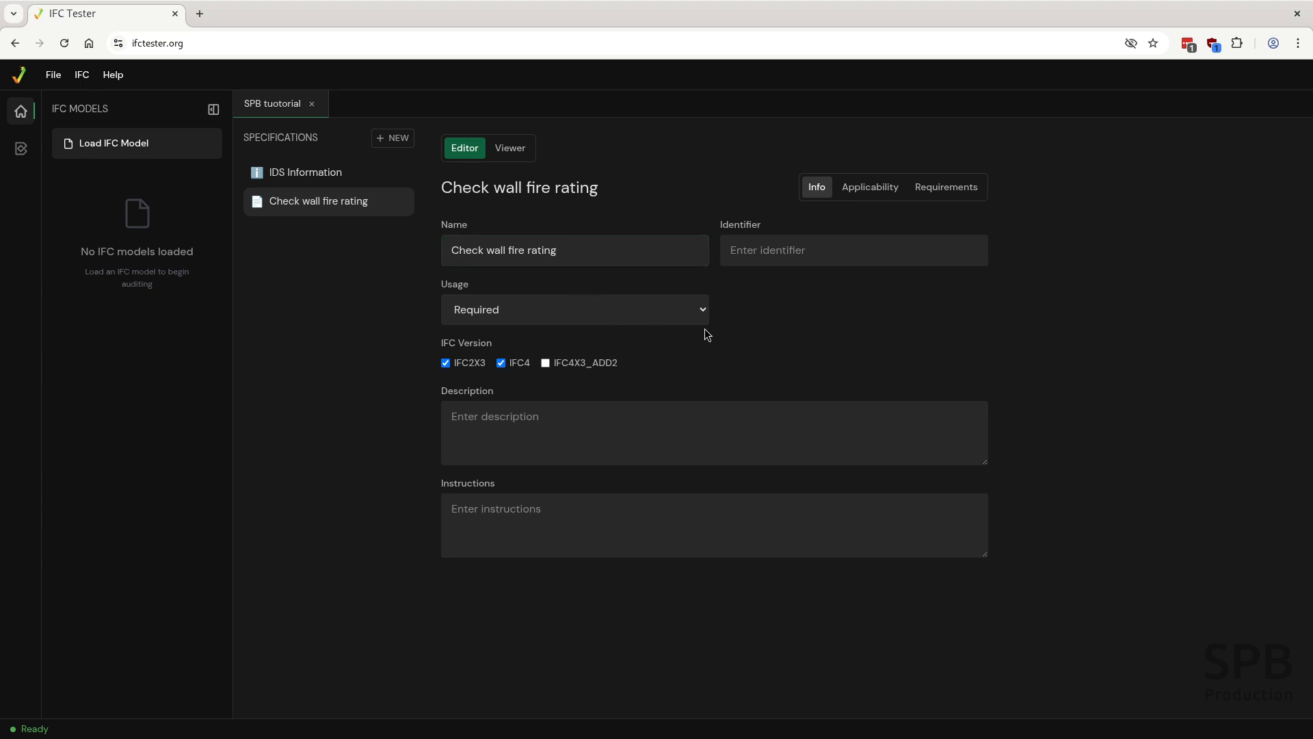
# Step: Set the usage of the wall fire rating specification to Required
pyautogui.click(494, 312)
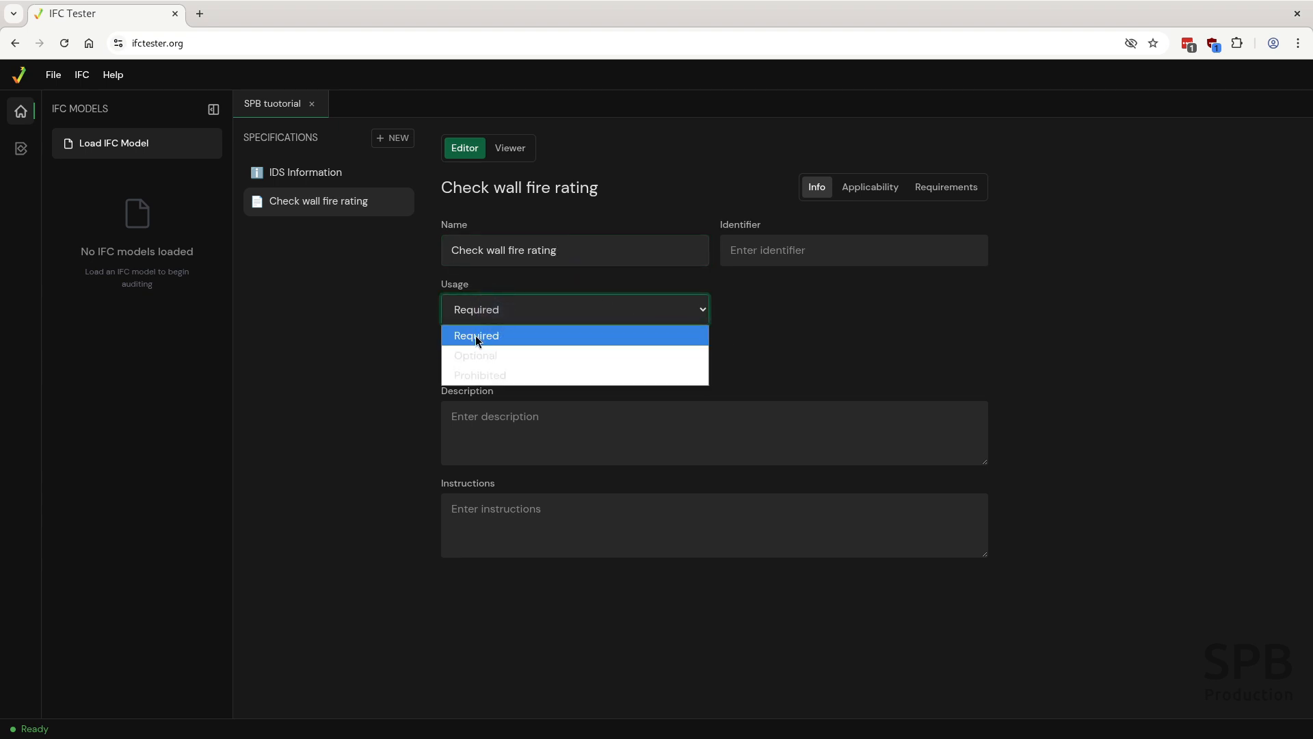
pyautogui.click(499, 334)
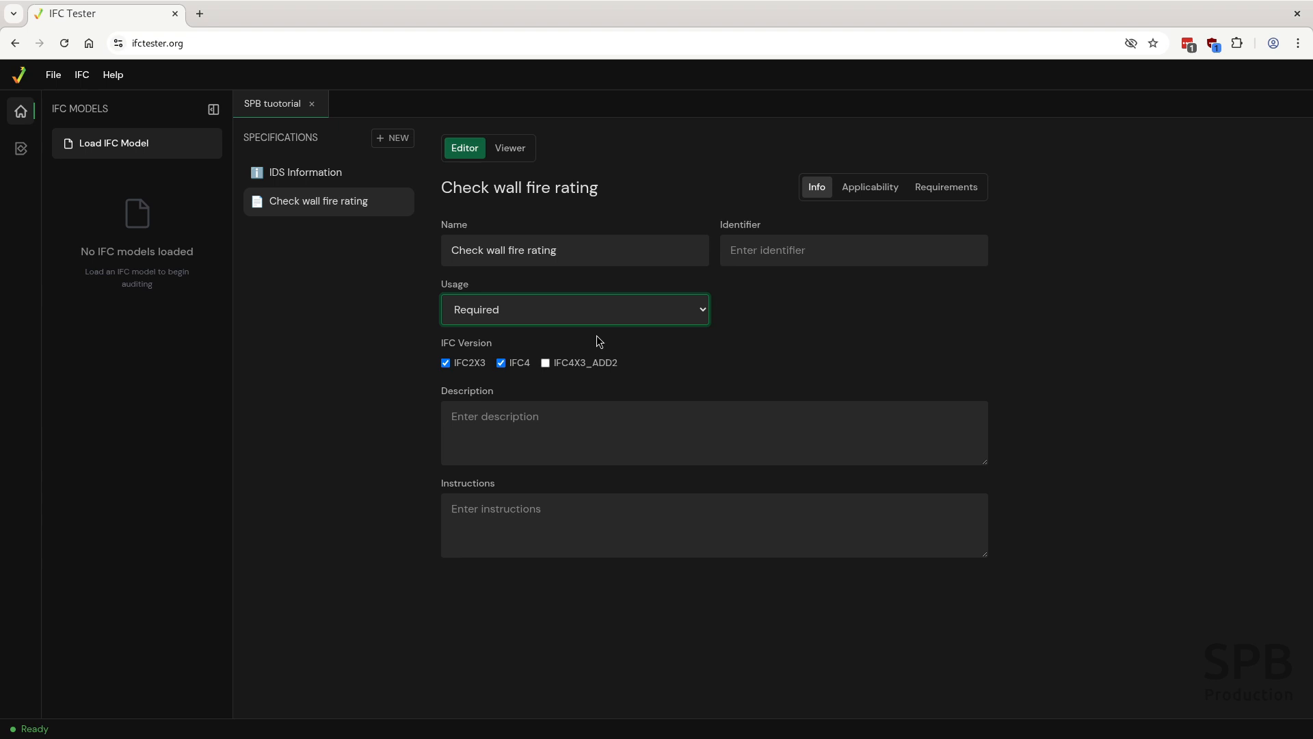
pyautogui.click(489, 419)
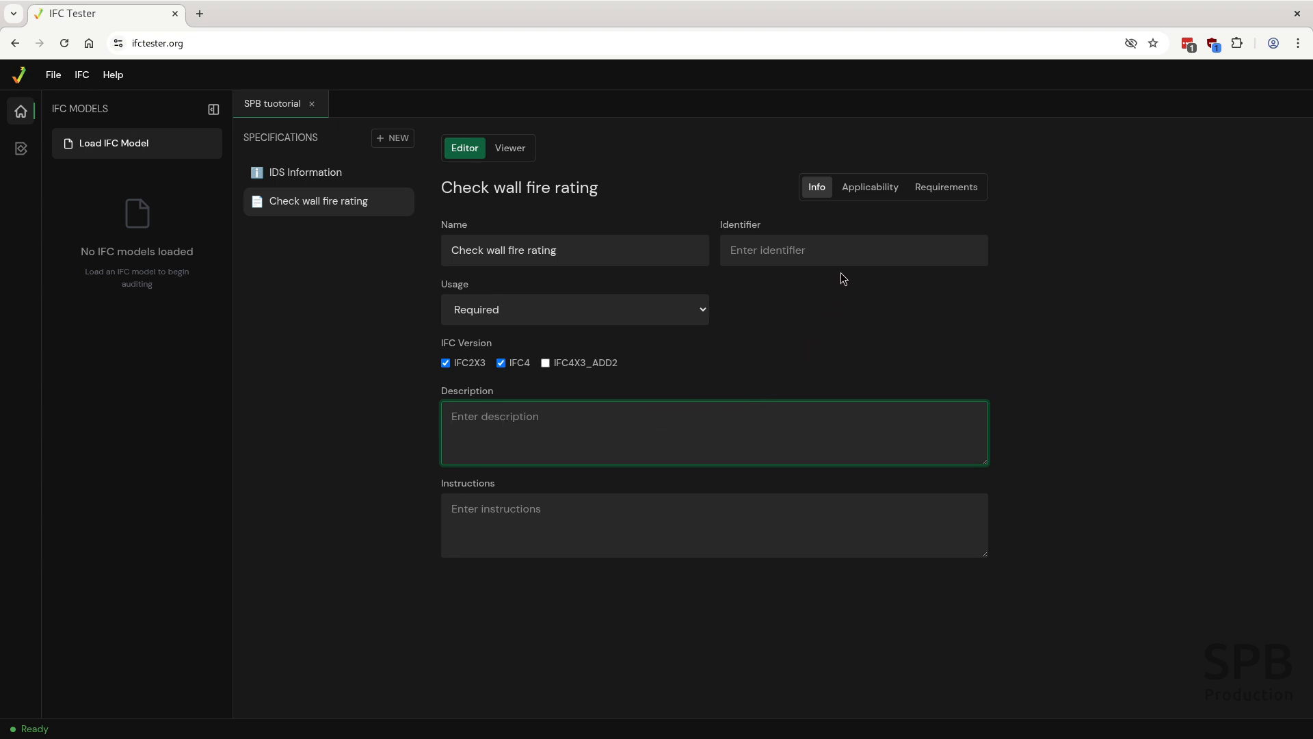
# Step: Add an Entity facet to the specification's applicability and set its entity name to IFCWALLTYPE
pyautogui.click(864, 193)
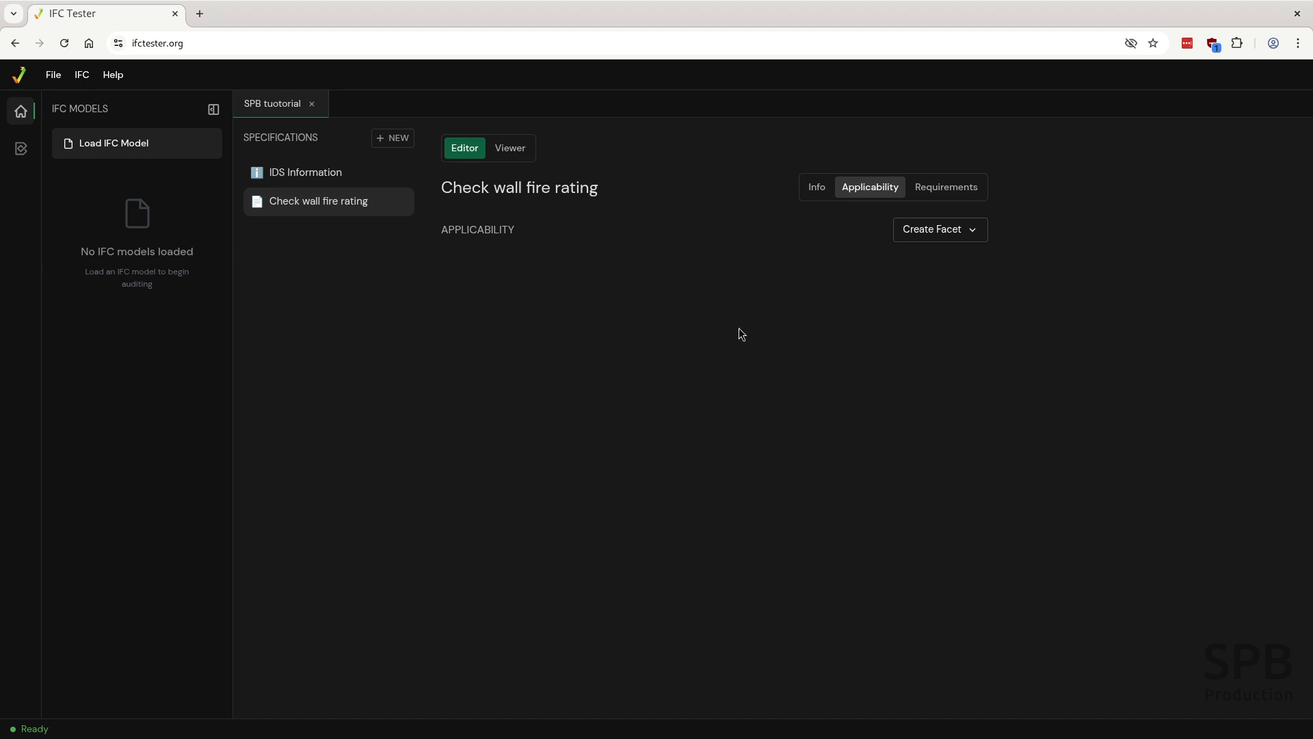
pyautogui.click(975, 235)
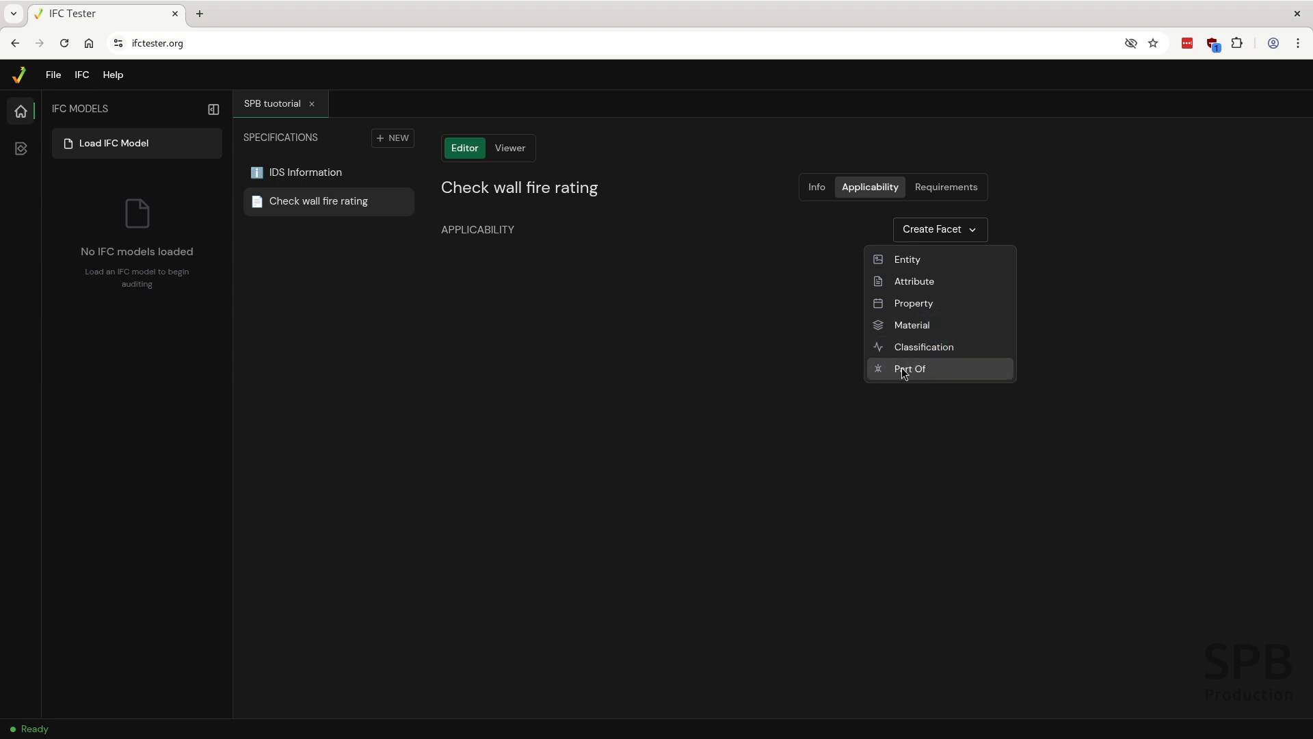
pyautogui.click(914, 264)
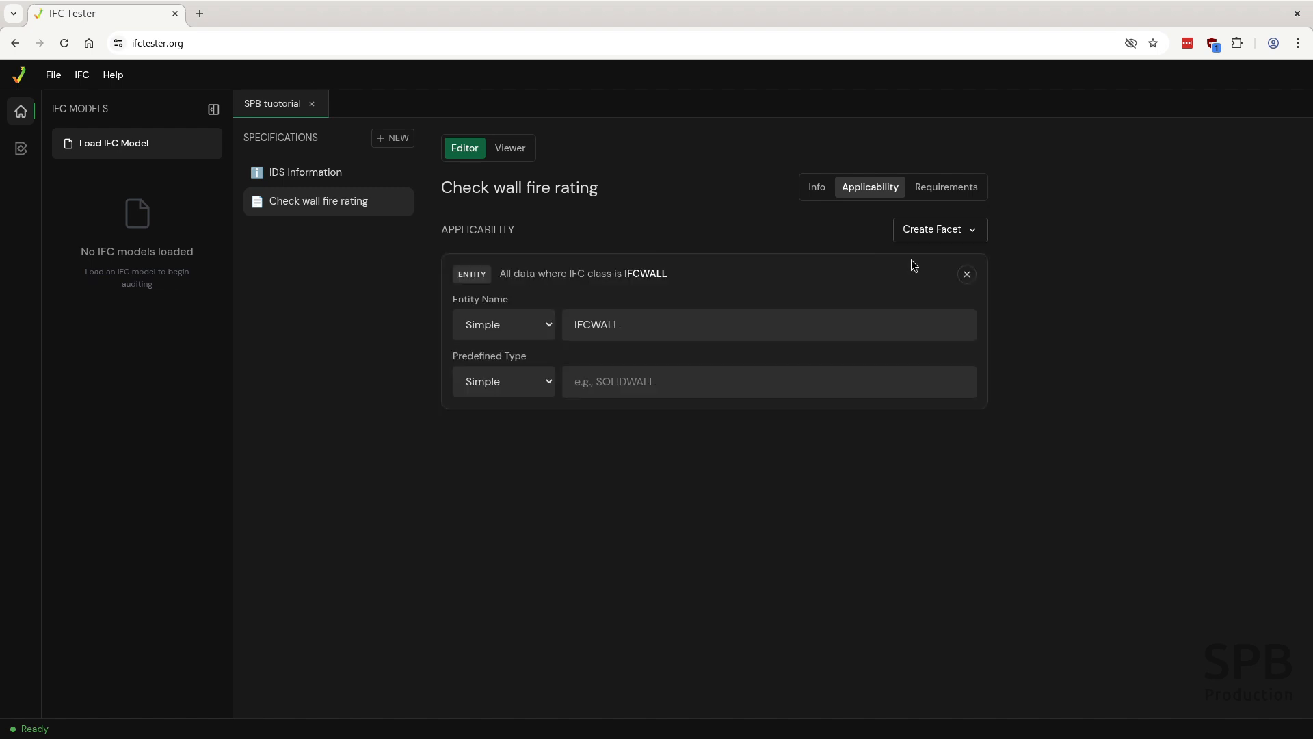
pyautogui.click(516, 322)
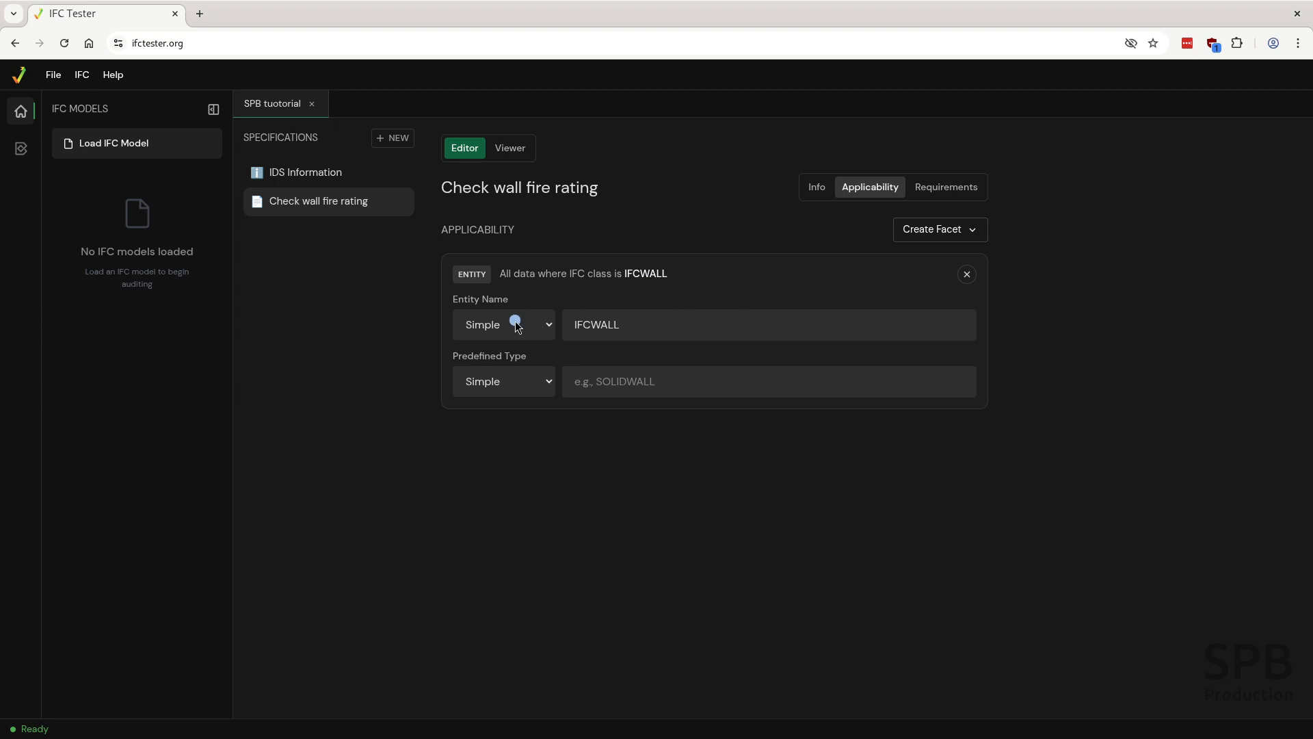
pyautogui.click(627, 325)
pyautogui.click(661, 325)
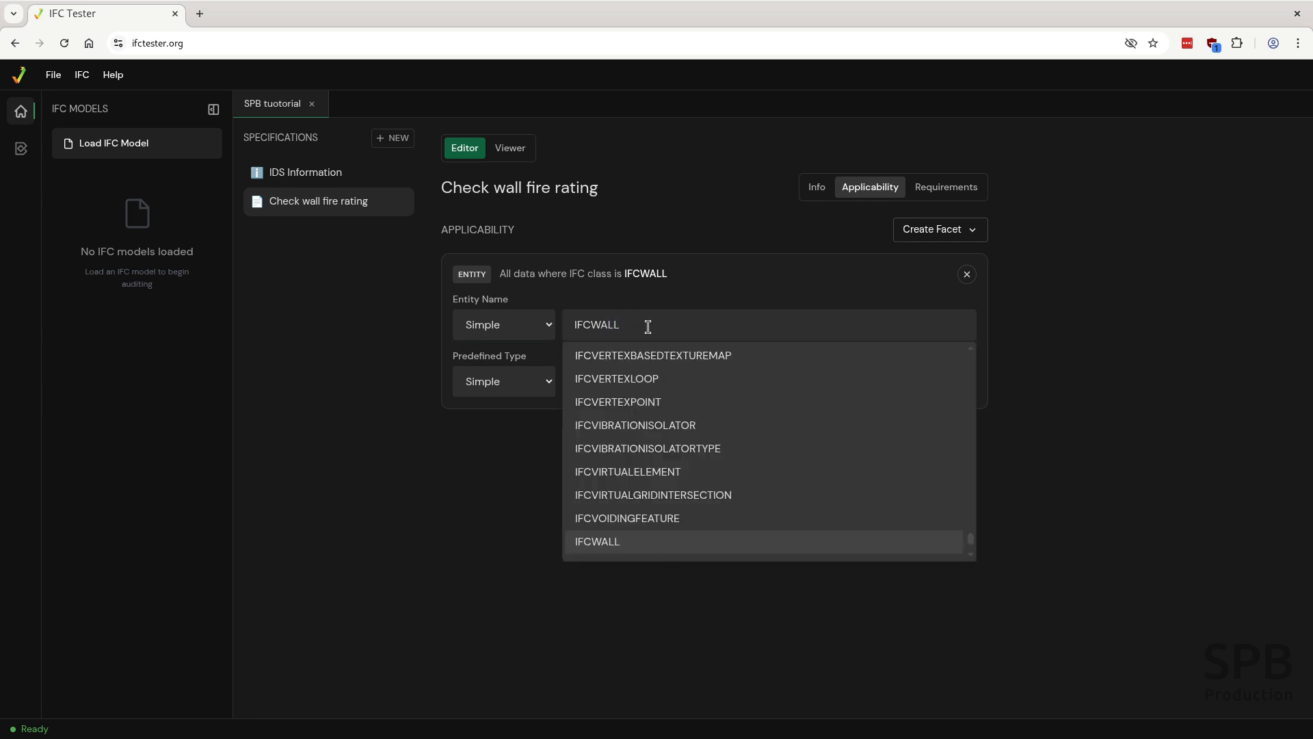
pyautogui.write('w')
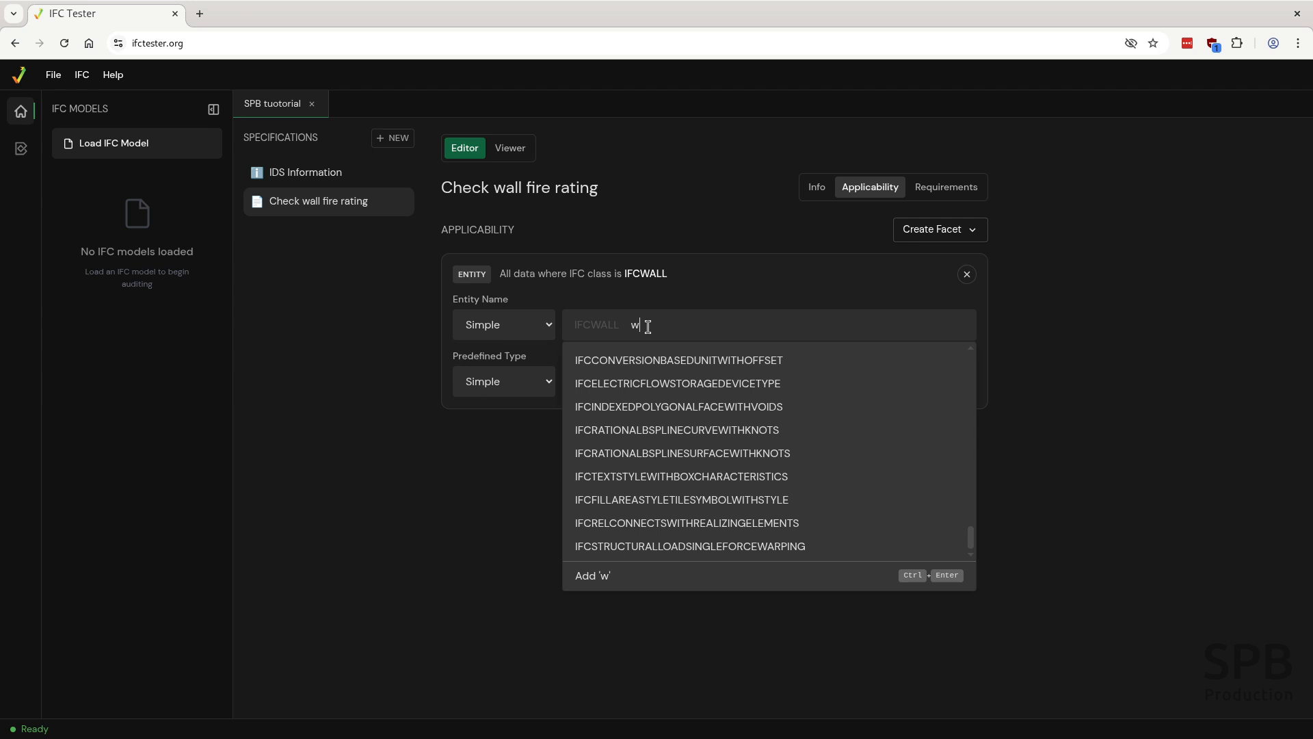
pyautogui.write('allty')
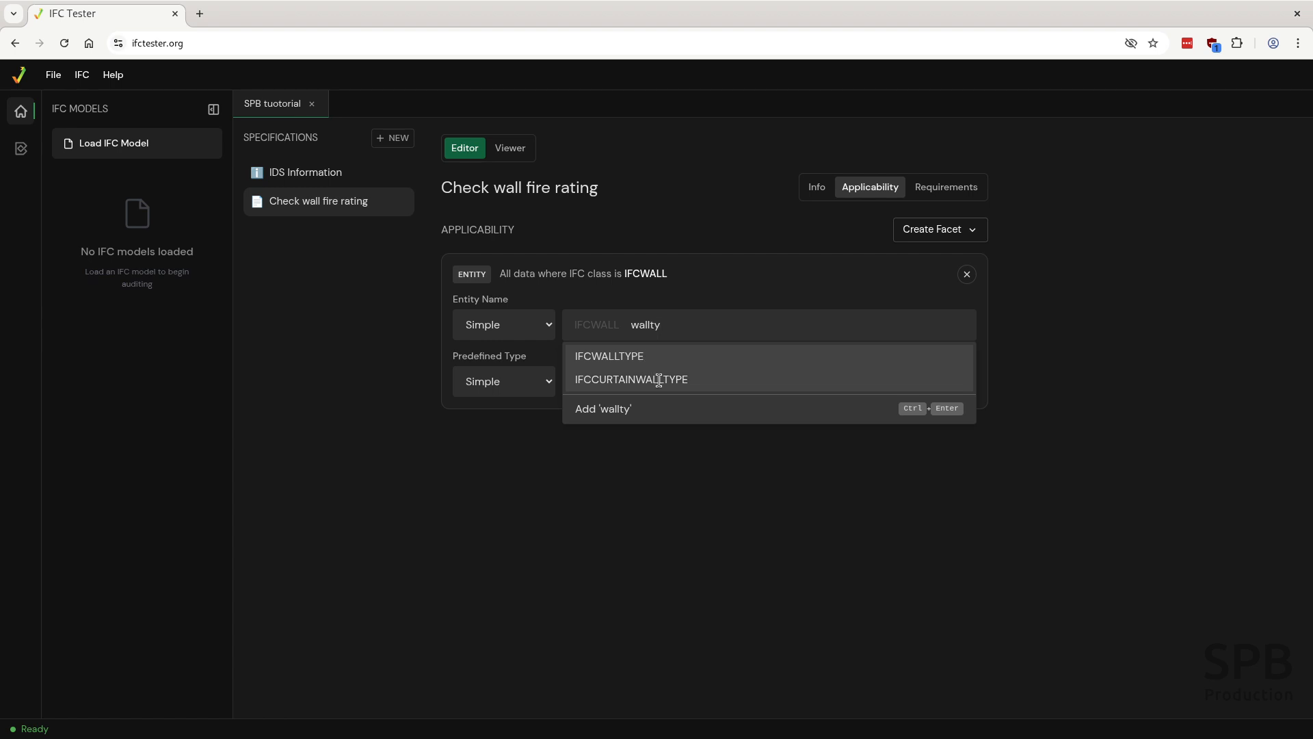
pyautogui.click(610, 356)
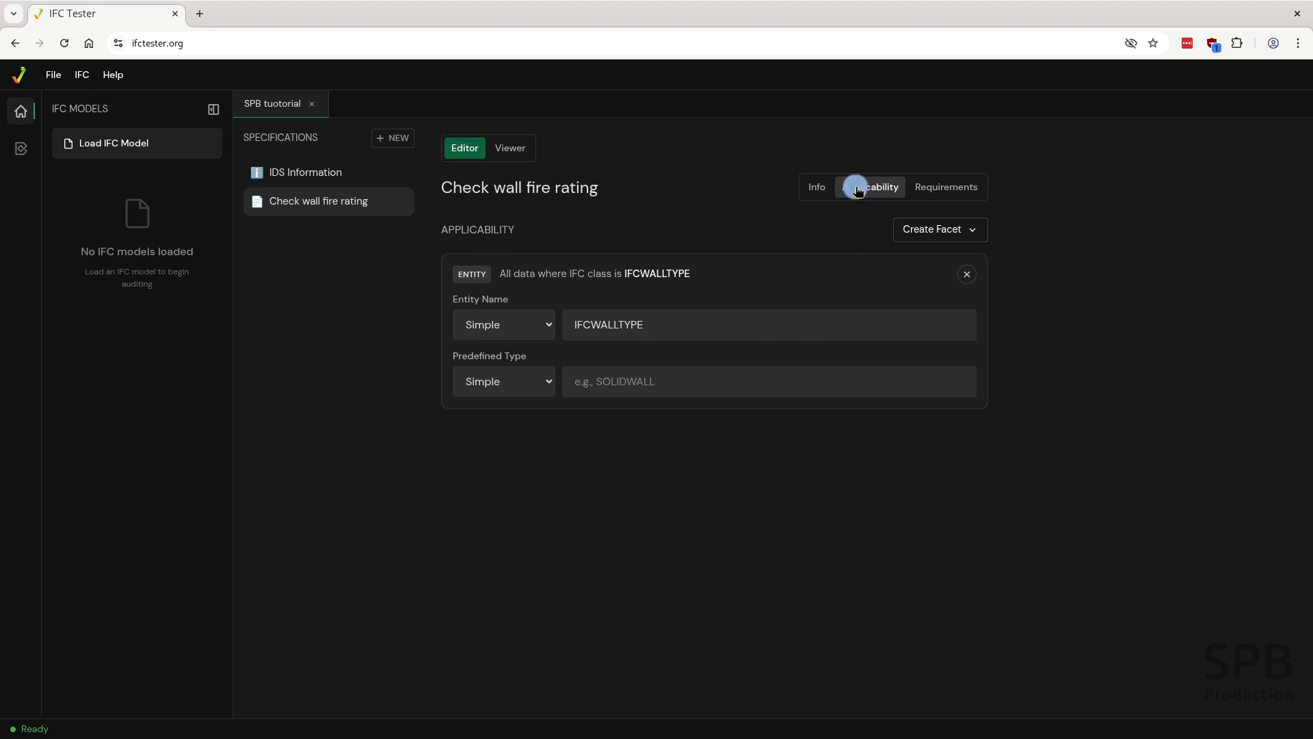
# Step: Add a Property facet to the requirements of the wall fire rating specification
pyautogui.click(944, 189)
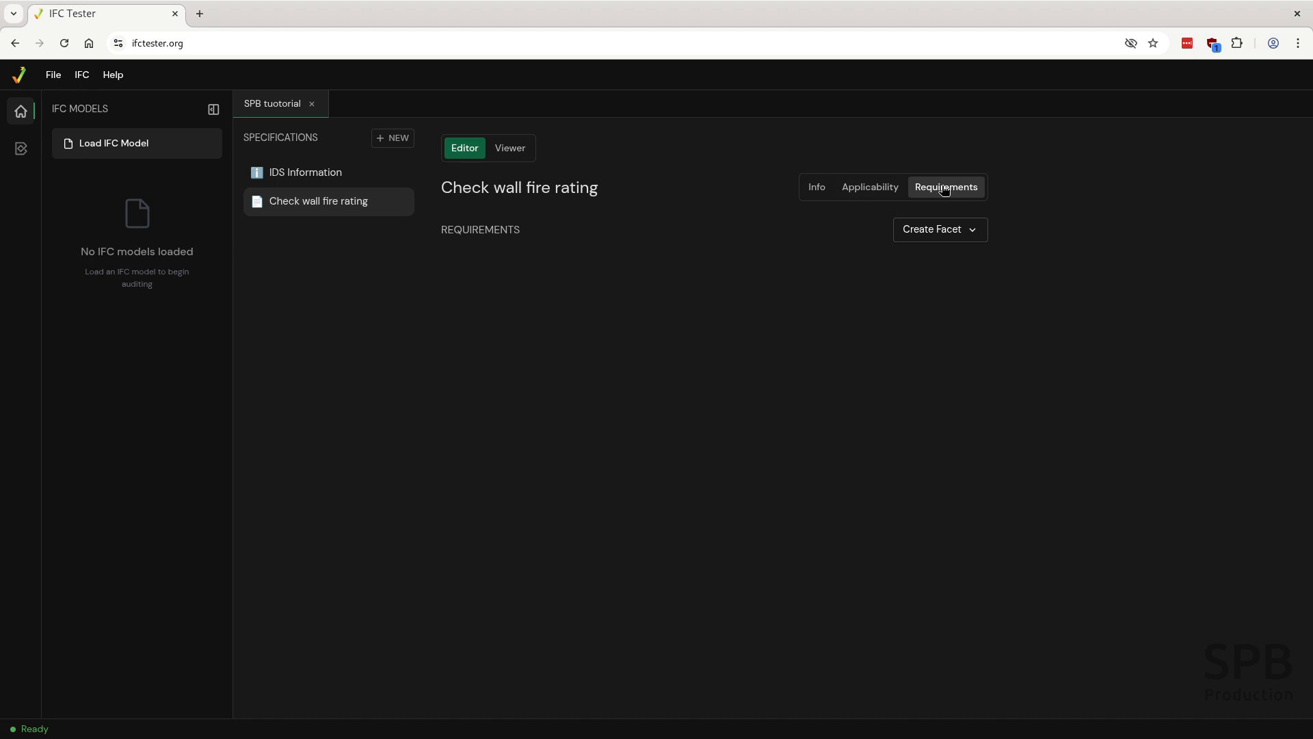
pyautogui.click(974, 231)
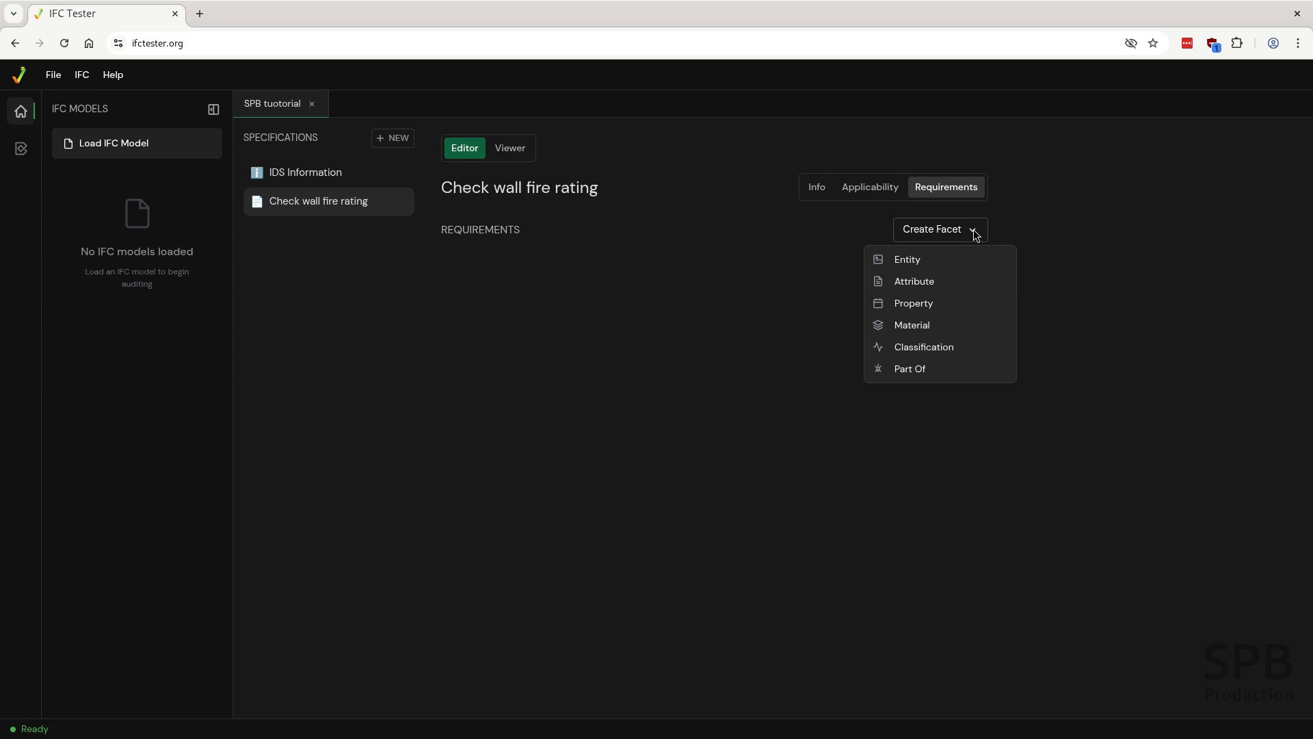
pyautogui.click(906, 307)
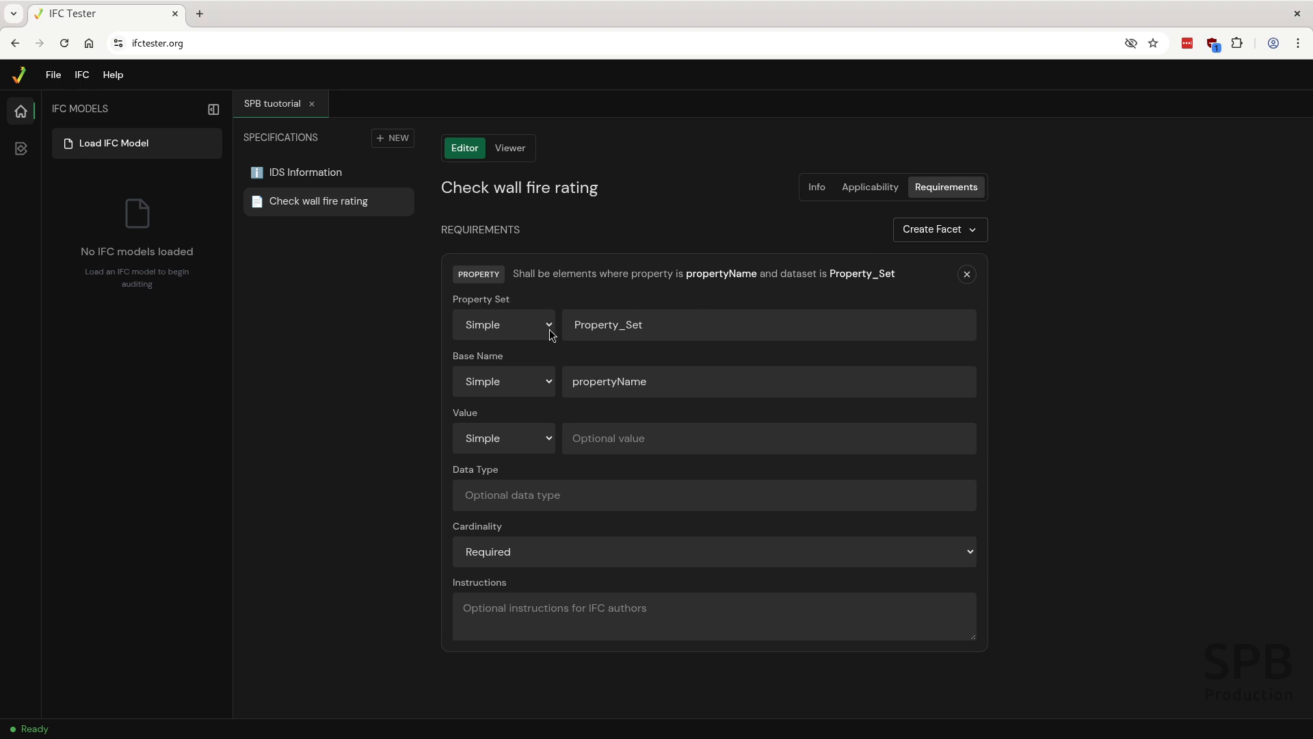
# Step: Set the Property facet's property set to Pset_WallCommon and its base name to FireRating
pyautogui.click(681, 327)
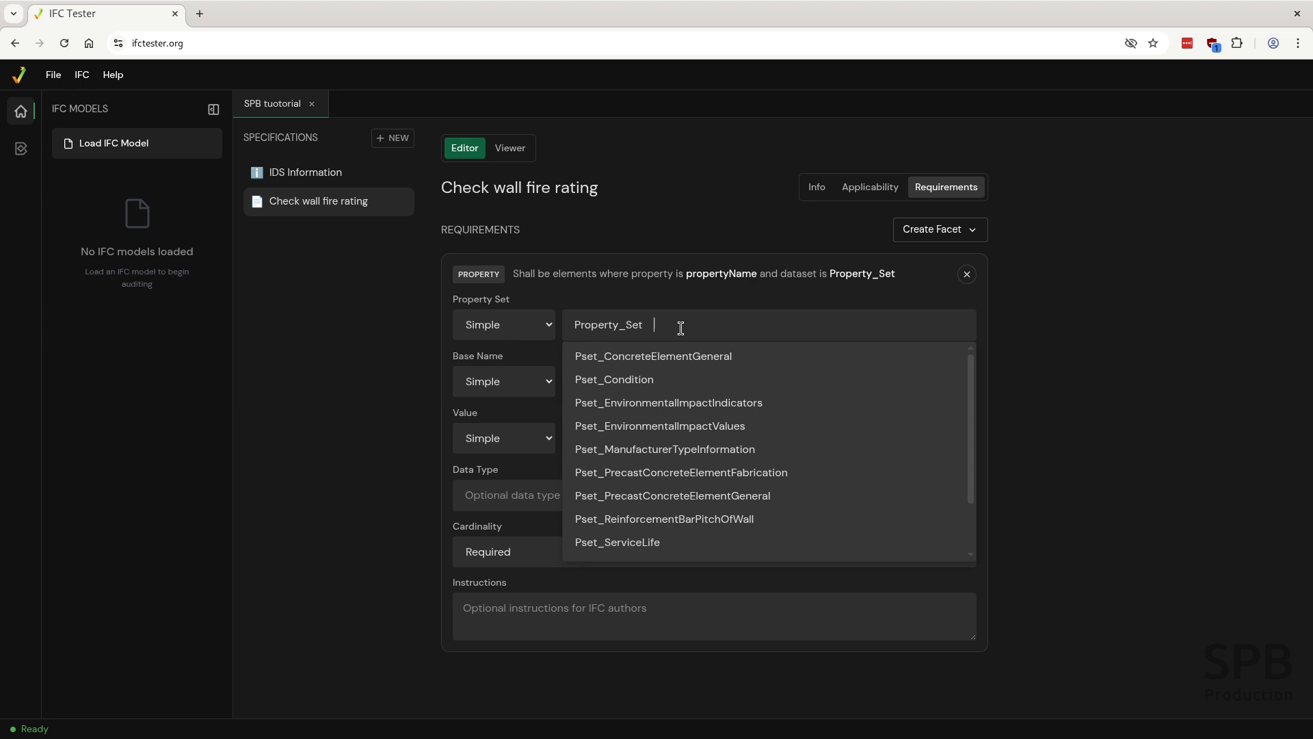
pyautogui.write('wall')
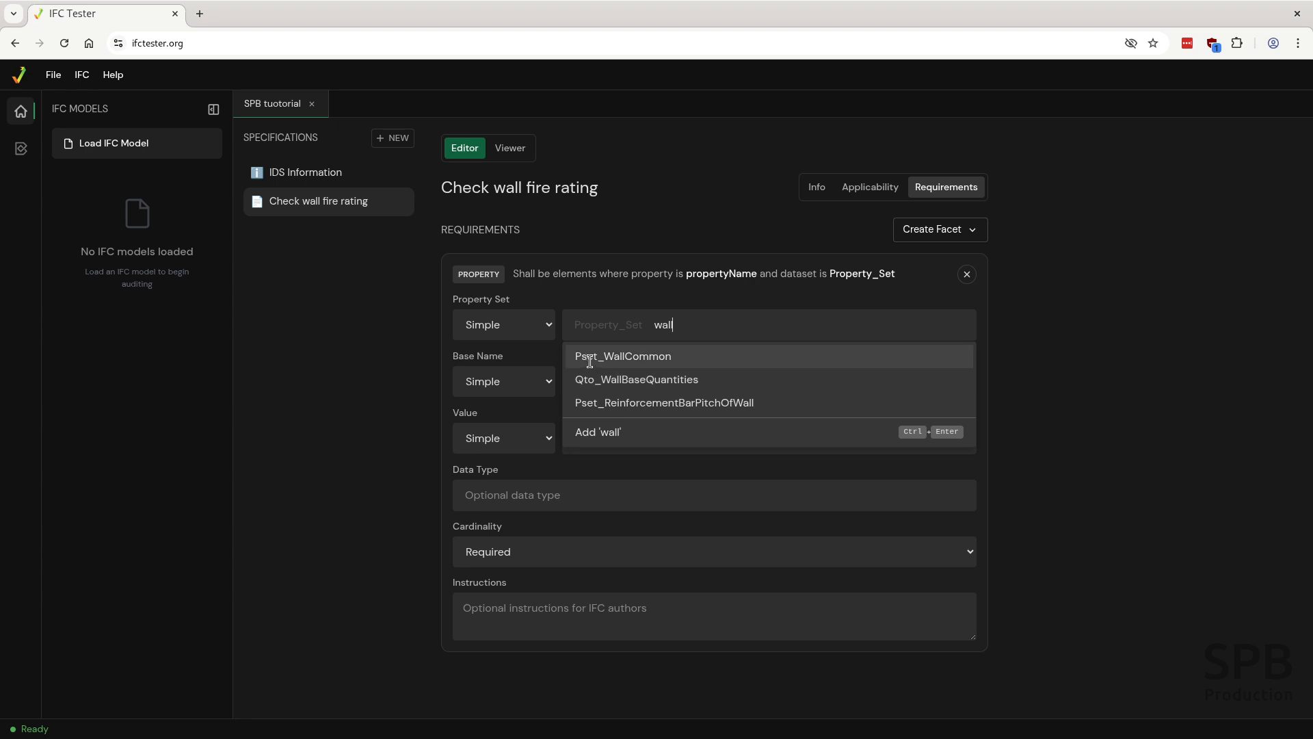
pyautogui.click(637, 357)
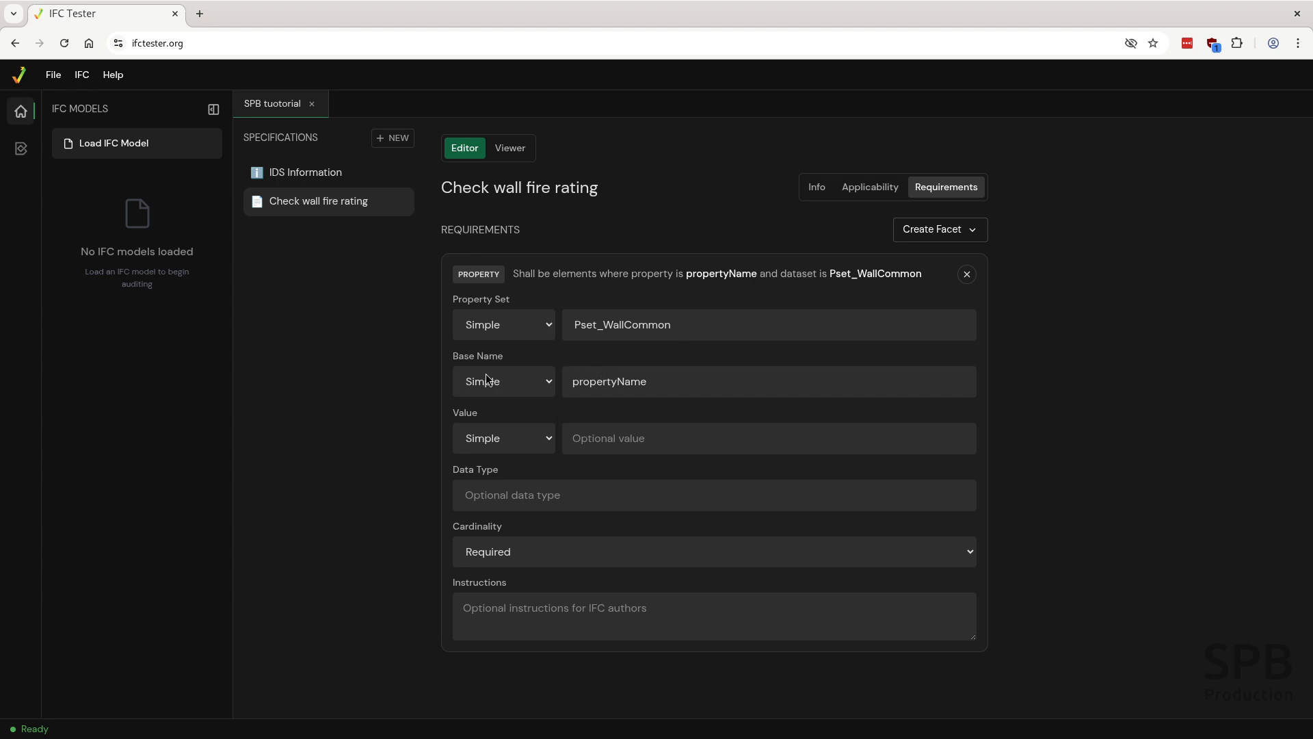
pyautogui.click(663, 381)
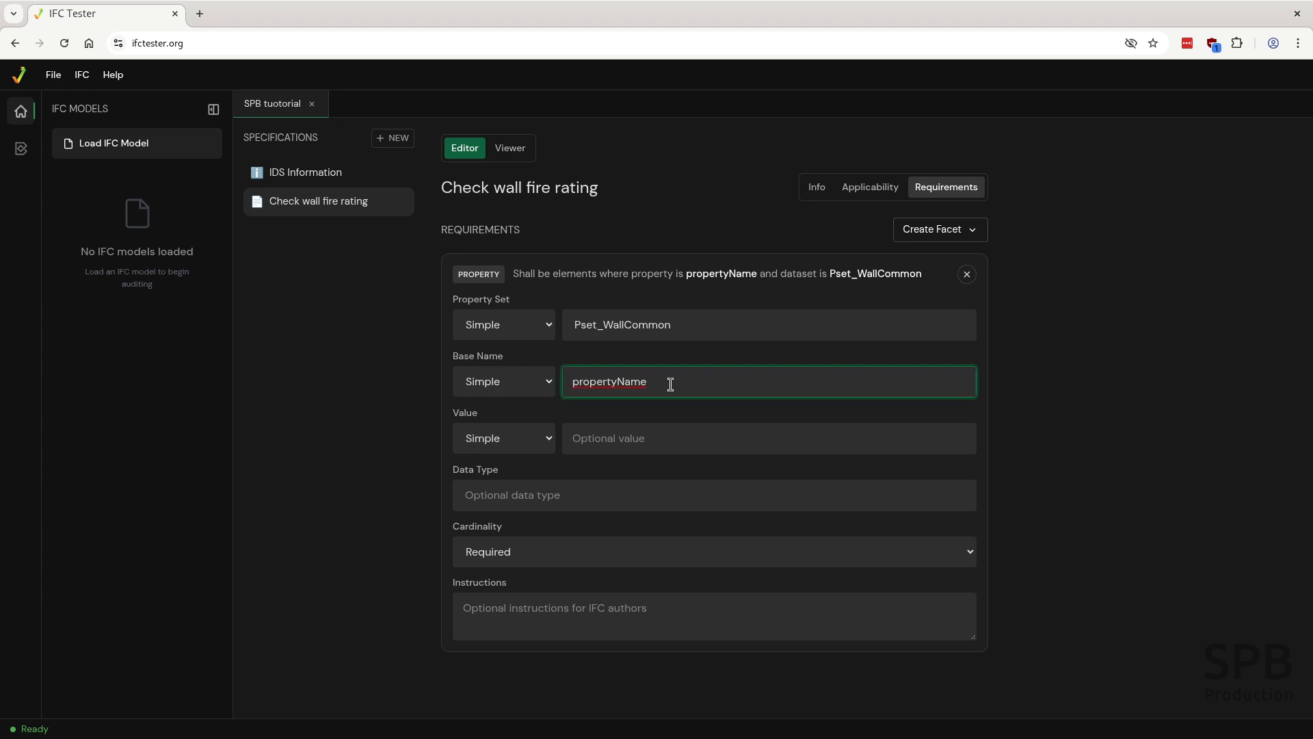
pyautogui.moveTo(669, 381); pyautogui.dragTo(550, 382)
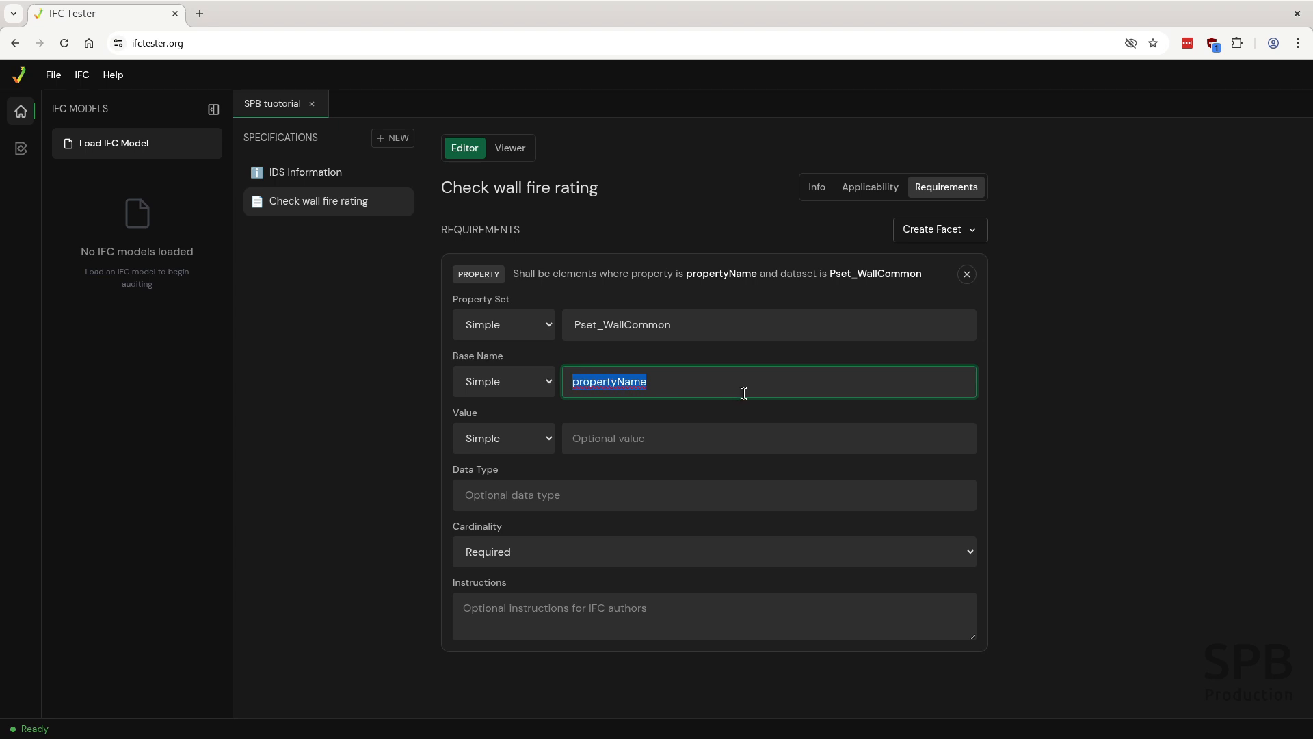
pyautogui.write('Fire')
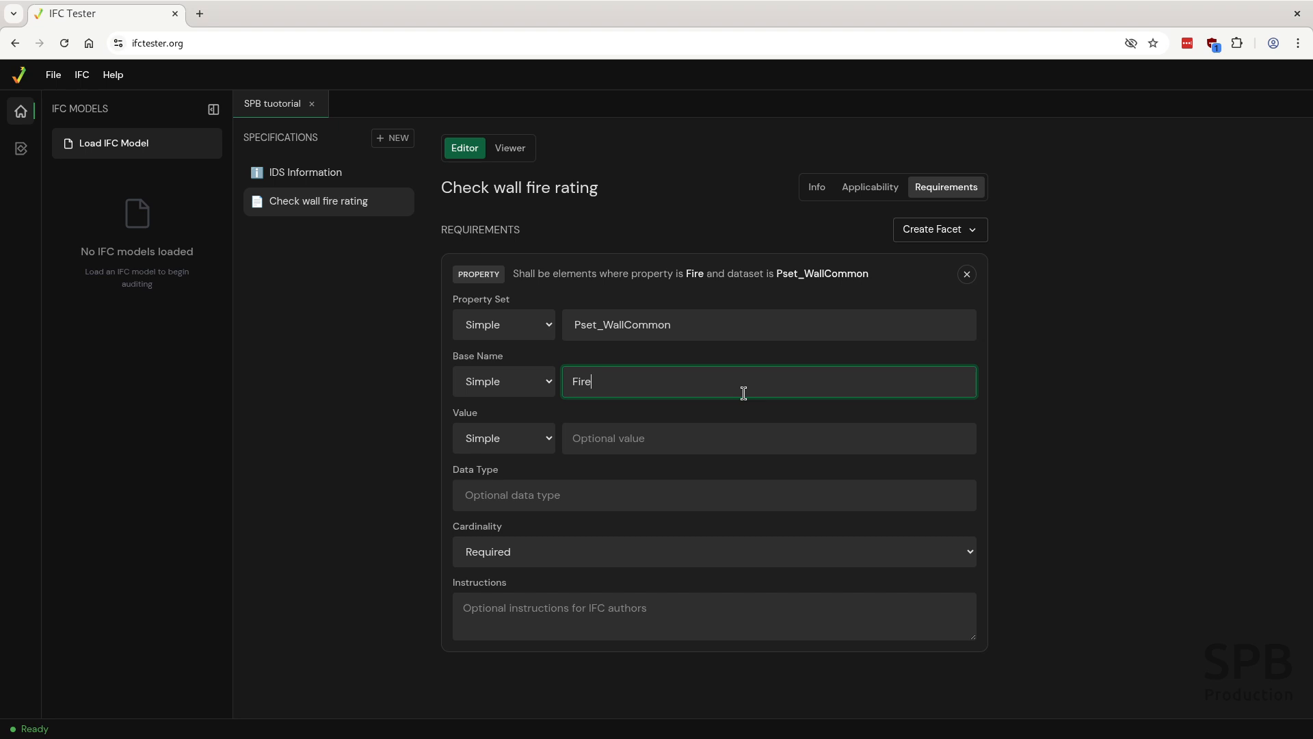
pyautogui.write('Rating')
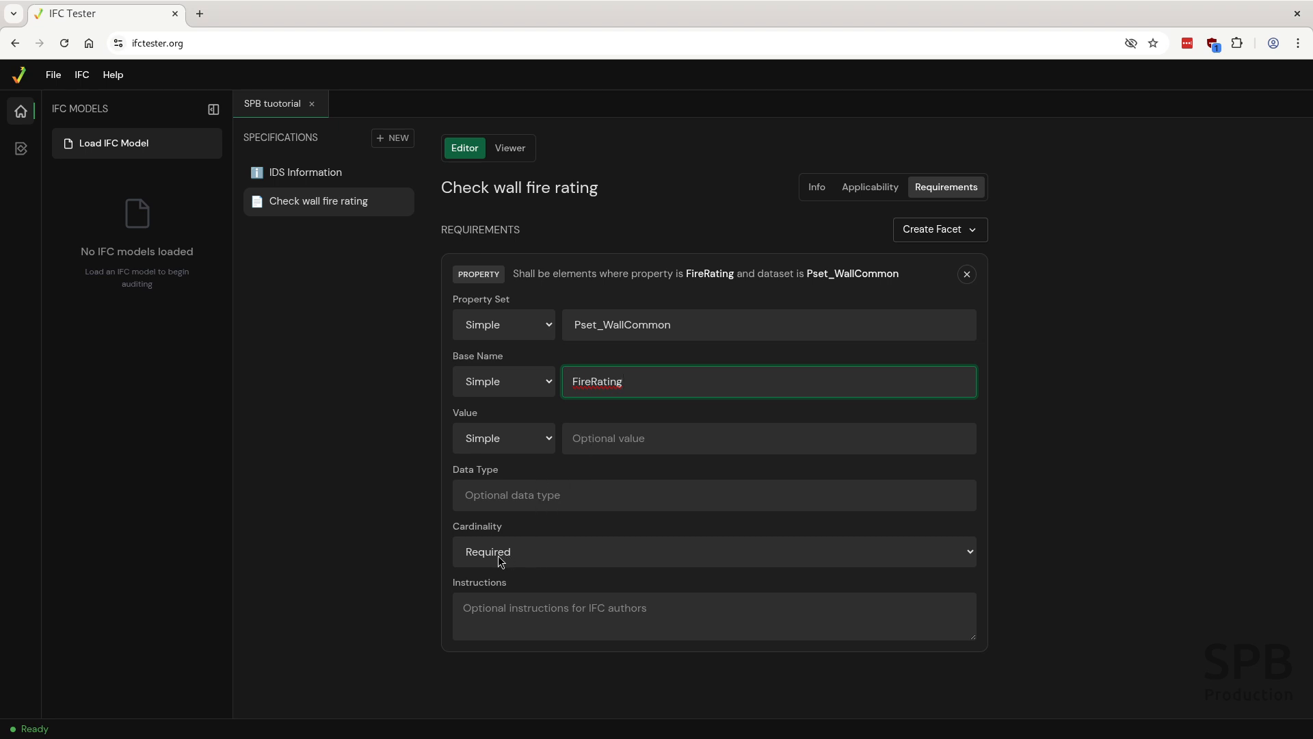
# Step: Review the wall fire rating specification's applicability and general info, and look at the model's wall type properties in Blender
pyautogui.press('ctrl')
pyautogui.press('ctrl')
pyautogui.press('ctrl')
pyautogui.press('ctrl')
pyautogui.click(862, 190)
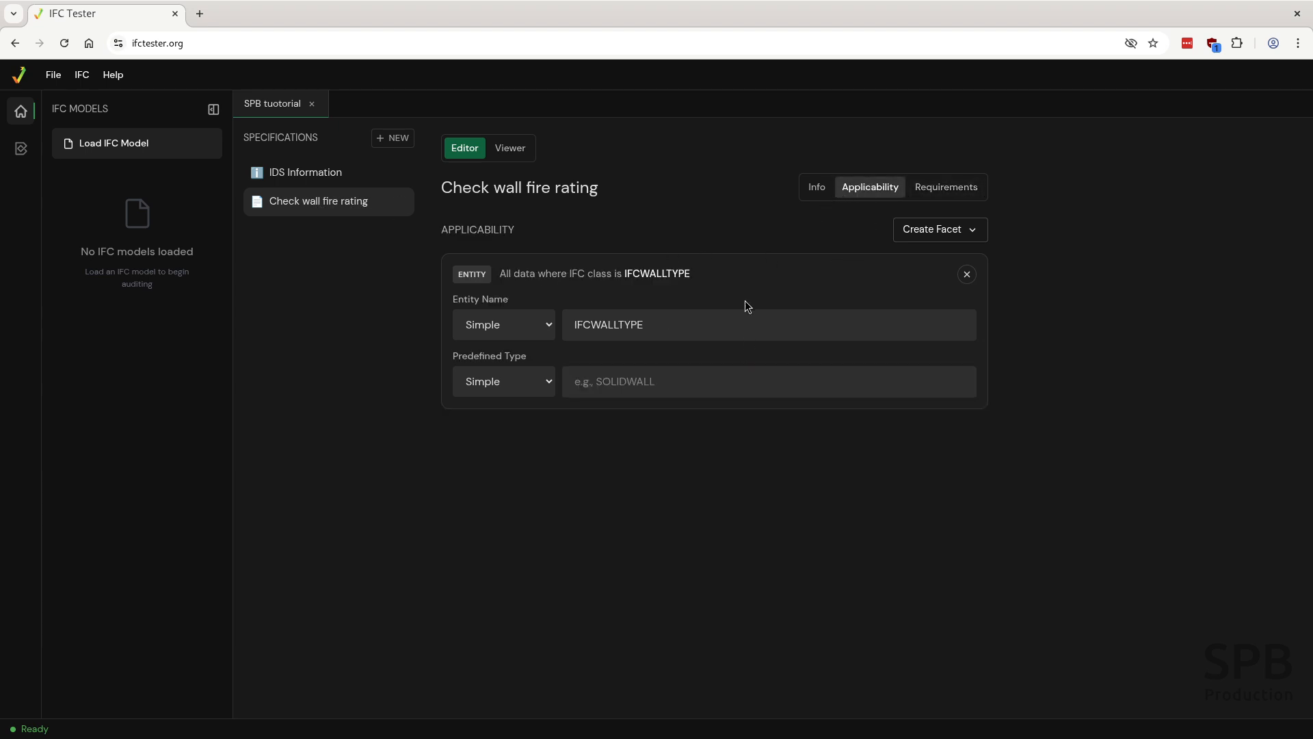
pyautogui.click(820, 190)
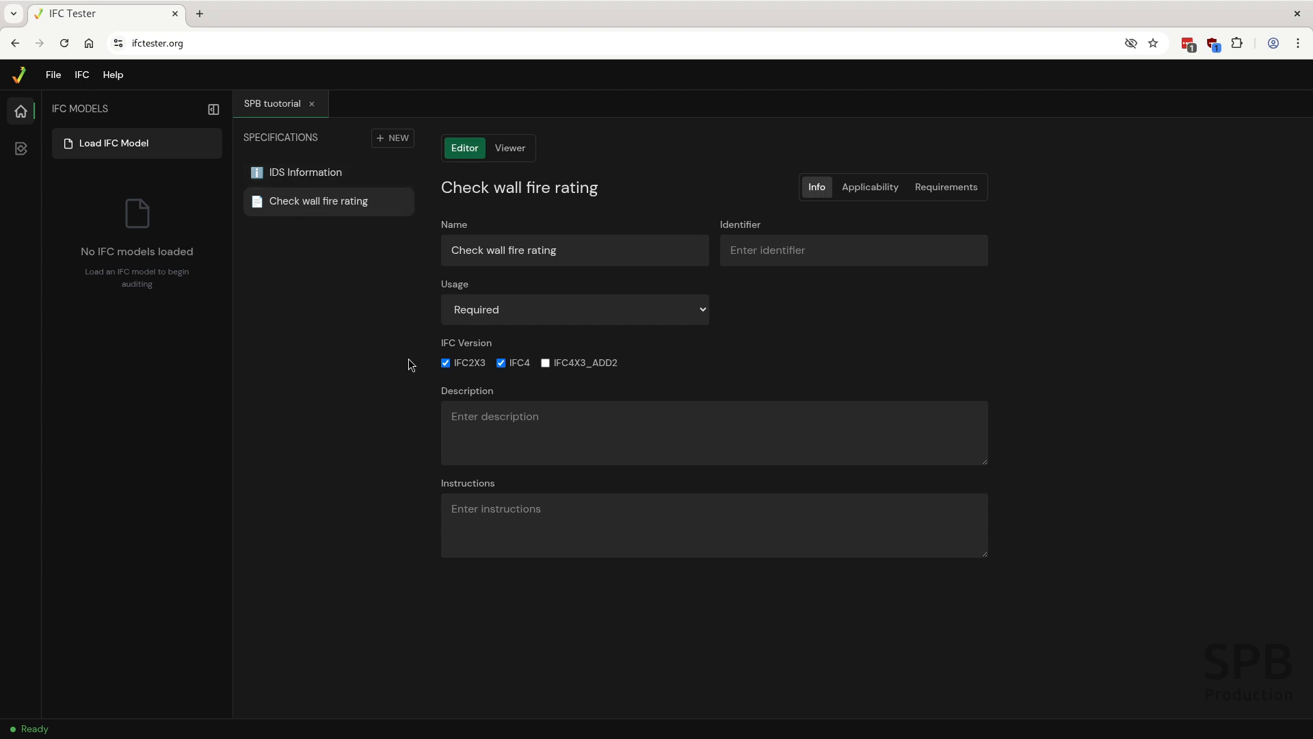
pyautogui.hotkey('alt', 'Tab')
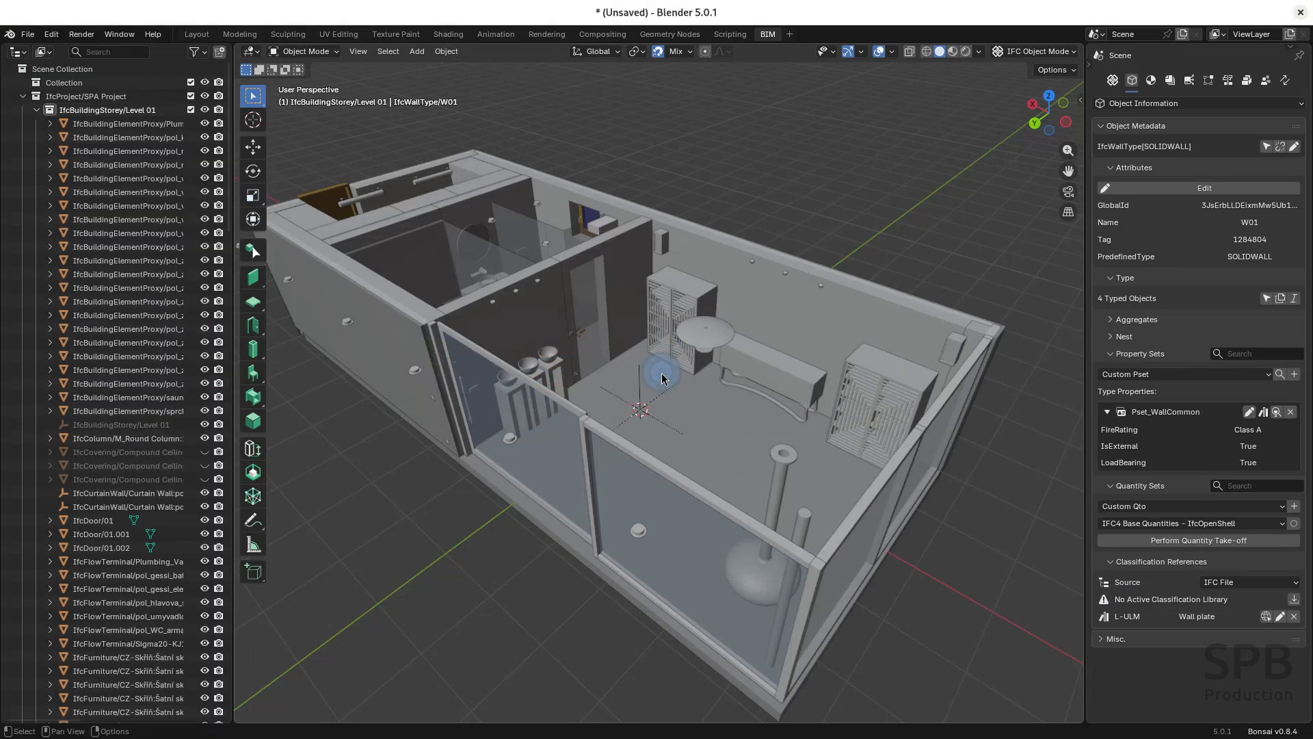
pyautogui.hotkey('alt', 'Tab')
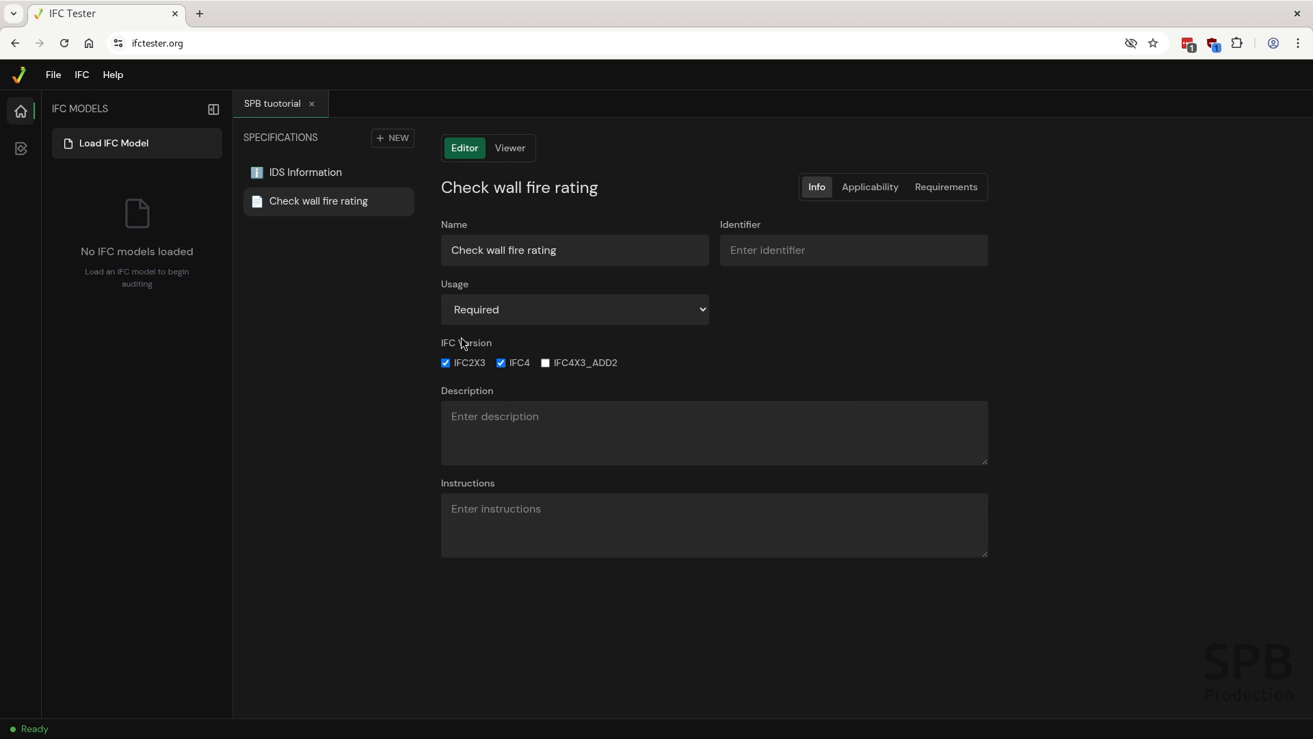
# Step: Load the IFC model spa.ifc from the Home folder for auditing
pyautogui.click(104, 144)
pyautogui.click(103, 105)
pyautogui.scroll(-3, 540, 287)
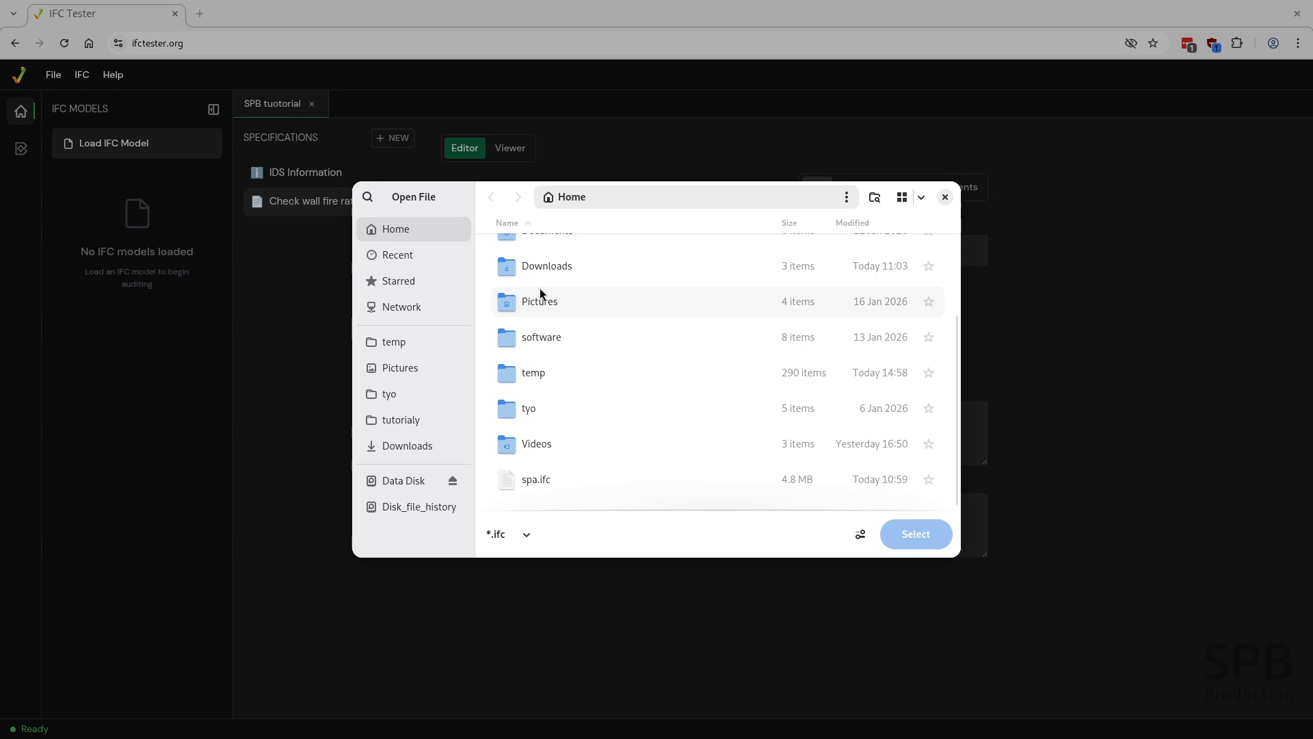
pyautogui.click(559, 478)
pyautogui.click(914, 534)
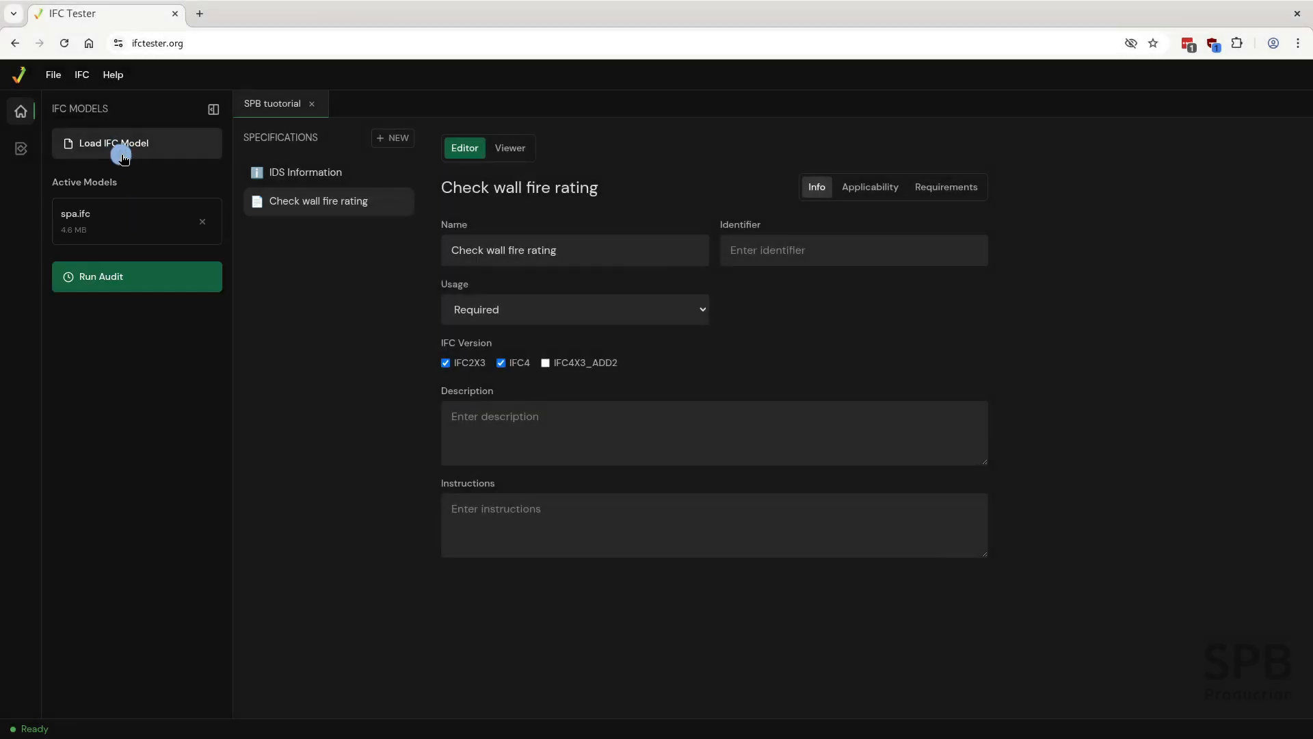
# Step: Run the audit on spa.ifc and open its audit report
pyautogui.click(273, 106)
pyautogui.click(101, 279)
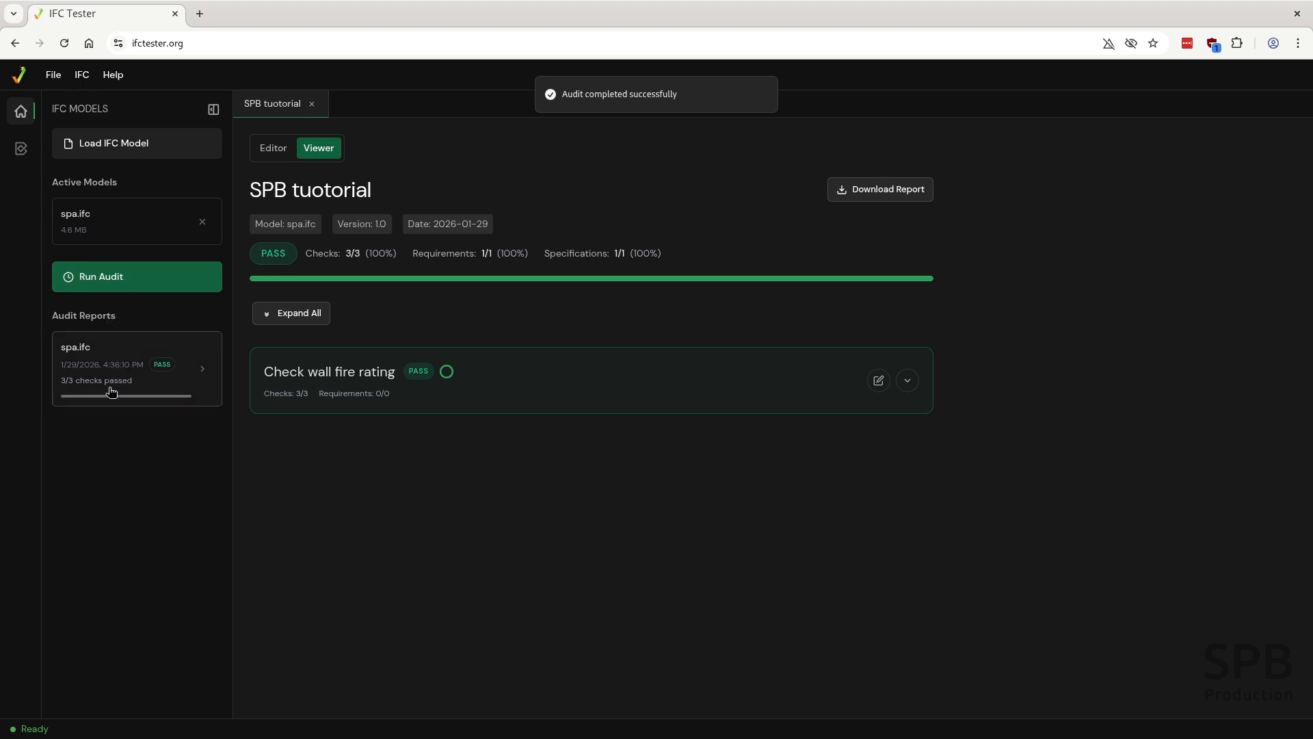
pyautogui.click(83, 391)
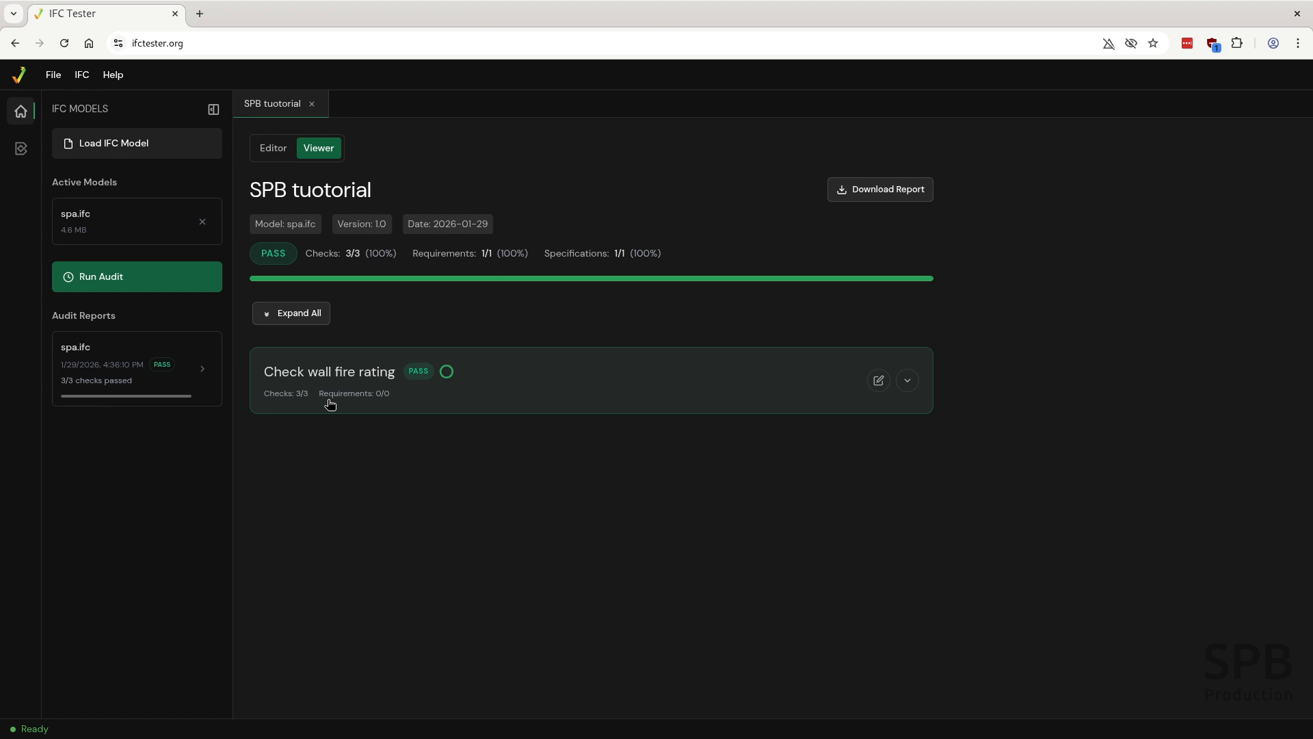
# Step: Download the audit report, open report_spb_tuotorial.html from Downloads to inspect the elements under the FireRating requirement, and close it
pyautogui.click(893, 190)
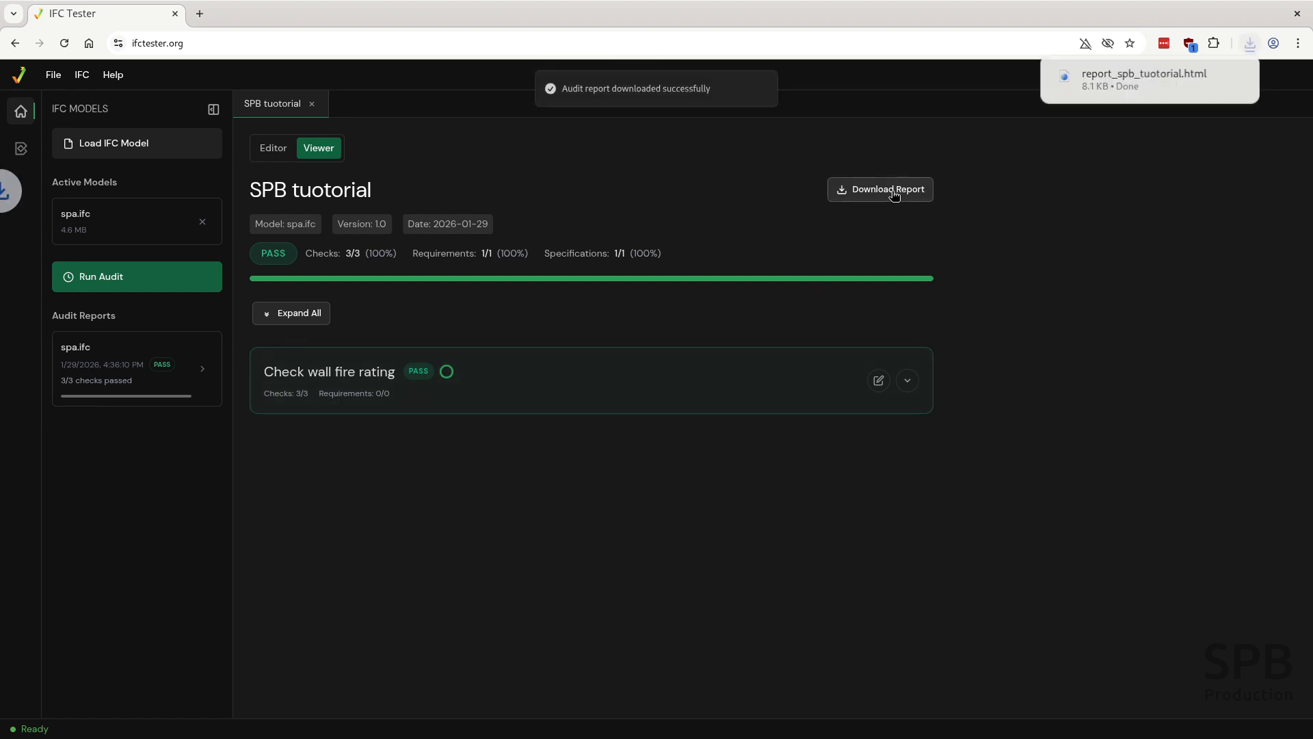
pyautogui.hotkey('alt', 'Tab')
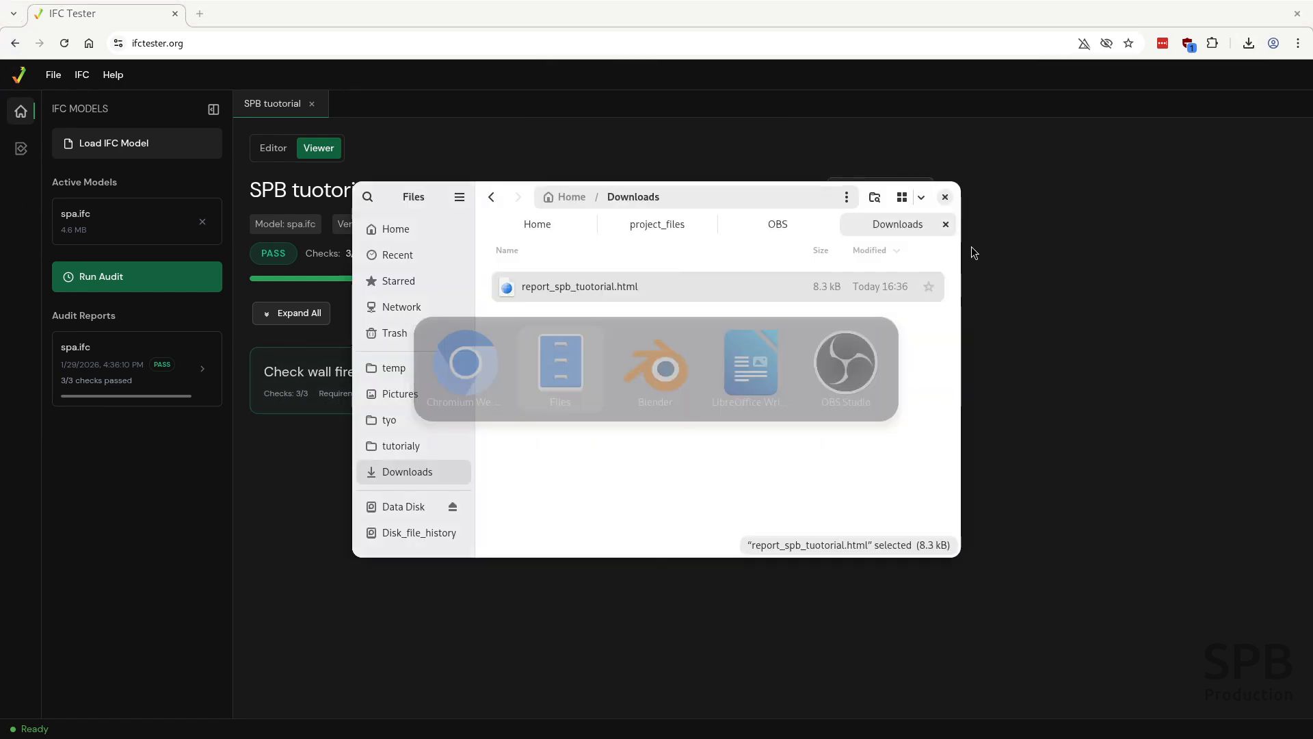
pyautogui.doubleClick(573, 290)
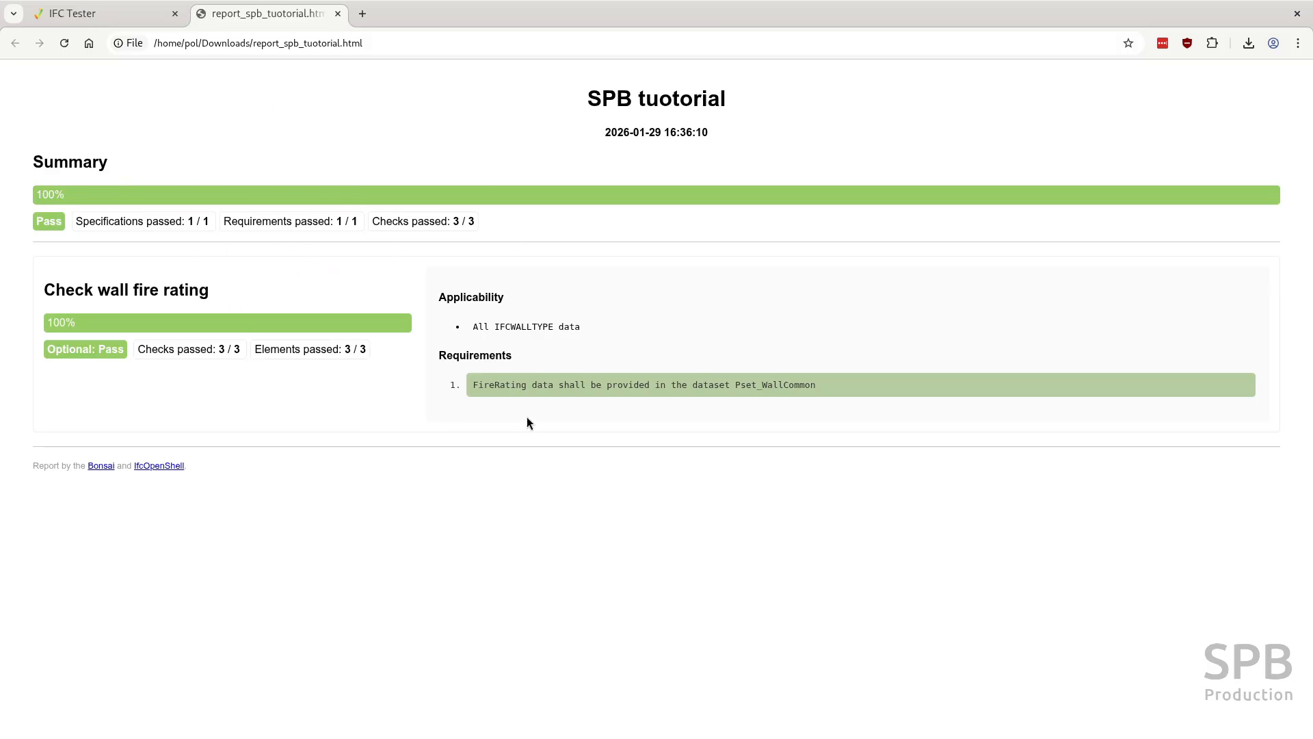
pyautogui.click(539, 387)
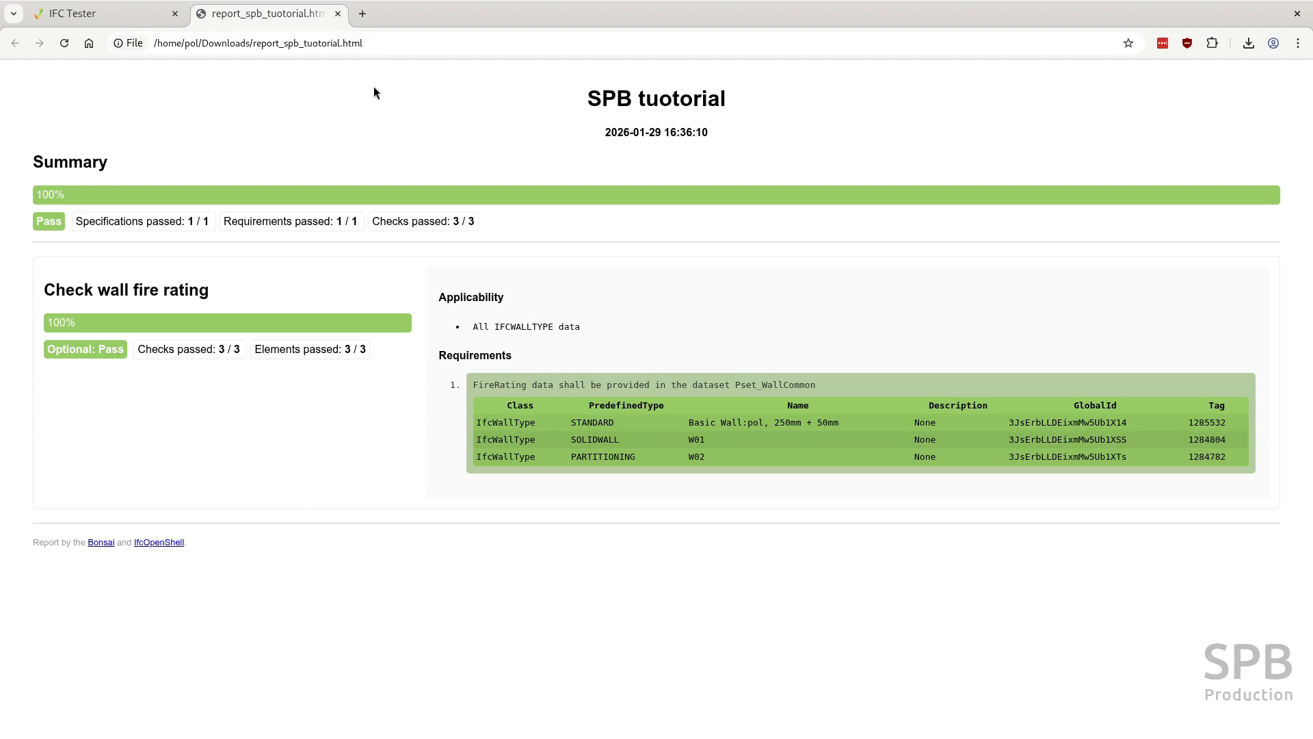
pyautogui.click(337, 14)
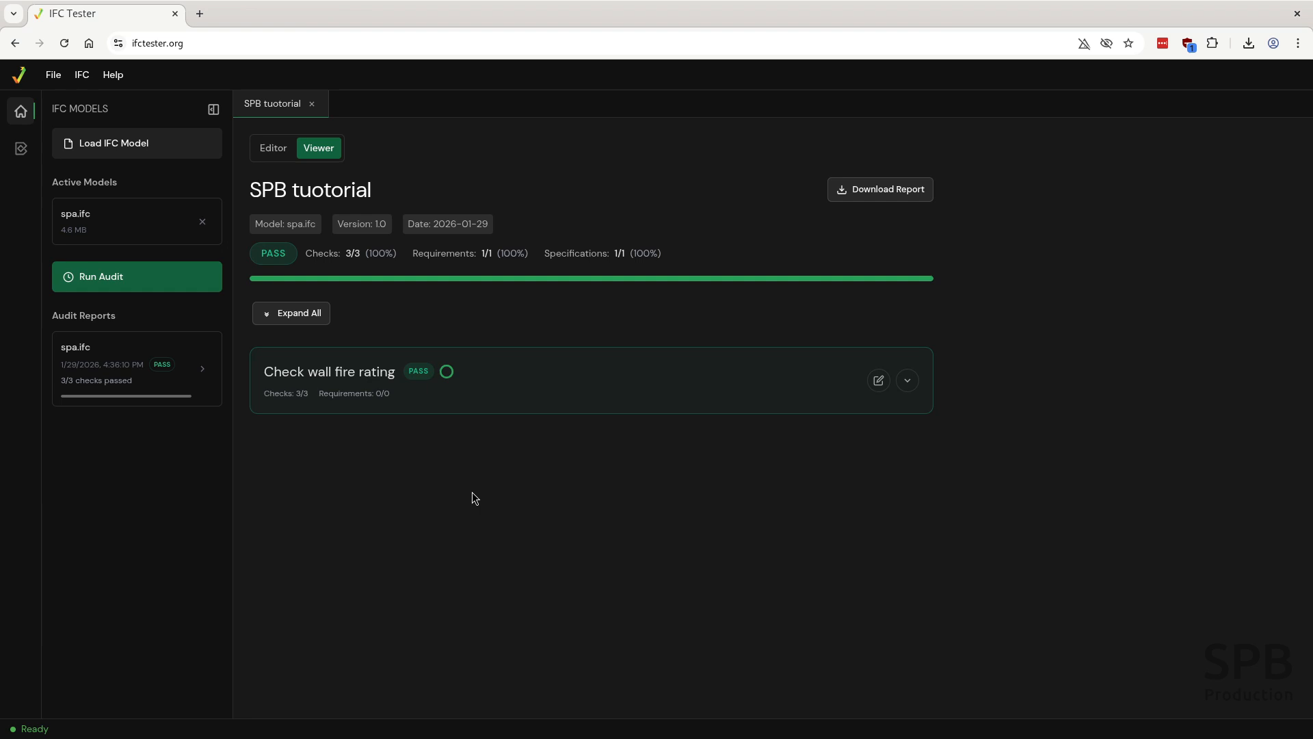
# Step: Switch to checks.odt in LibreOffice Writer and read the second check's wall type, predefined type, property and property set
pyautogui.click(271, 110)
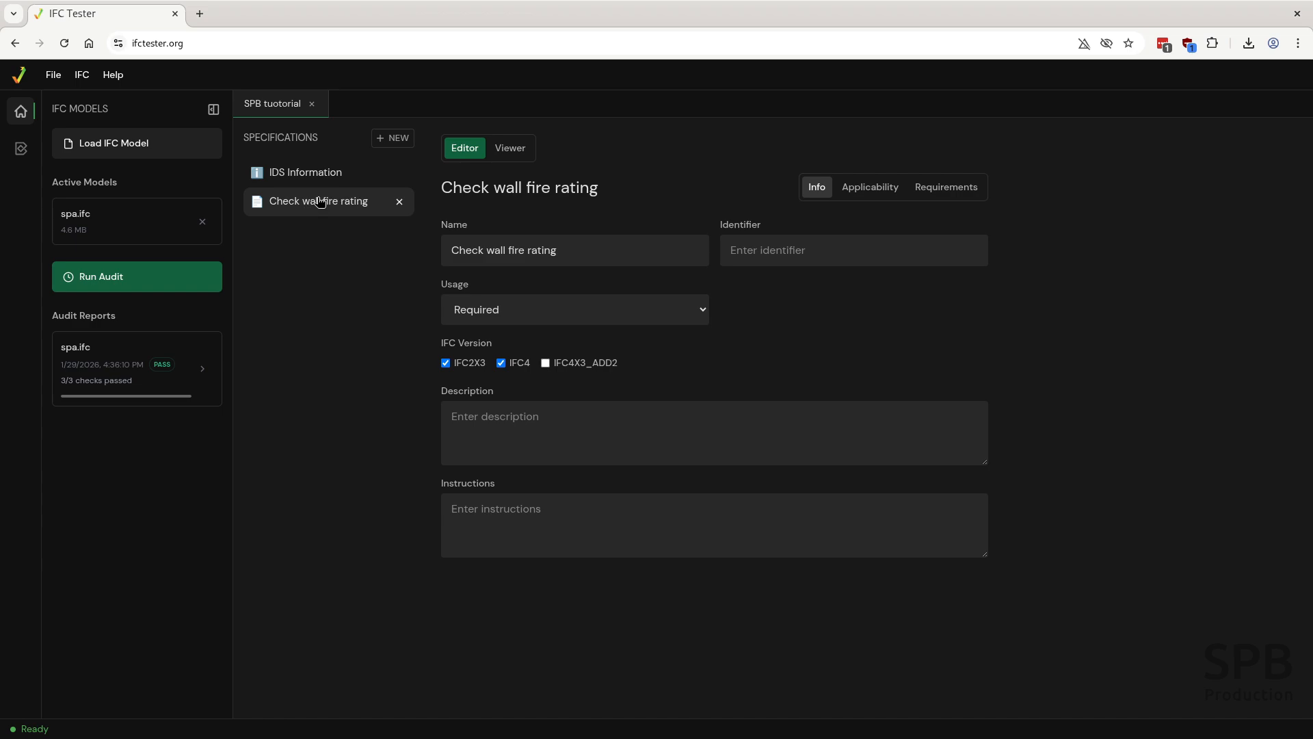
pyautogui.hotkey('alt', 'Tab')
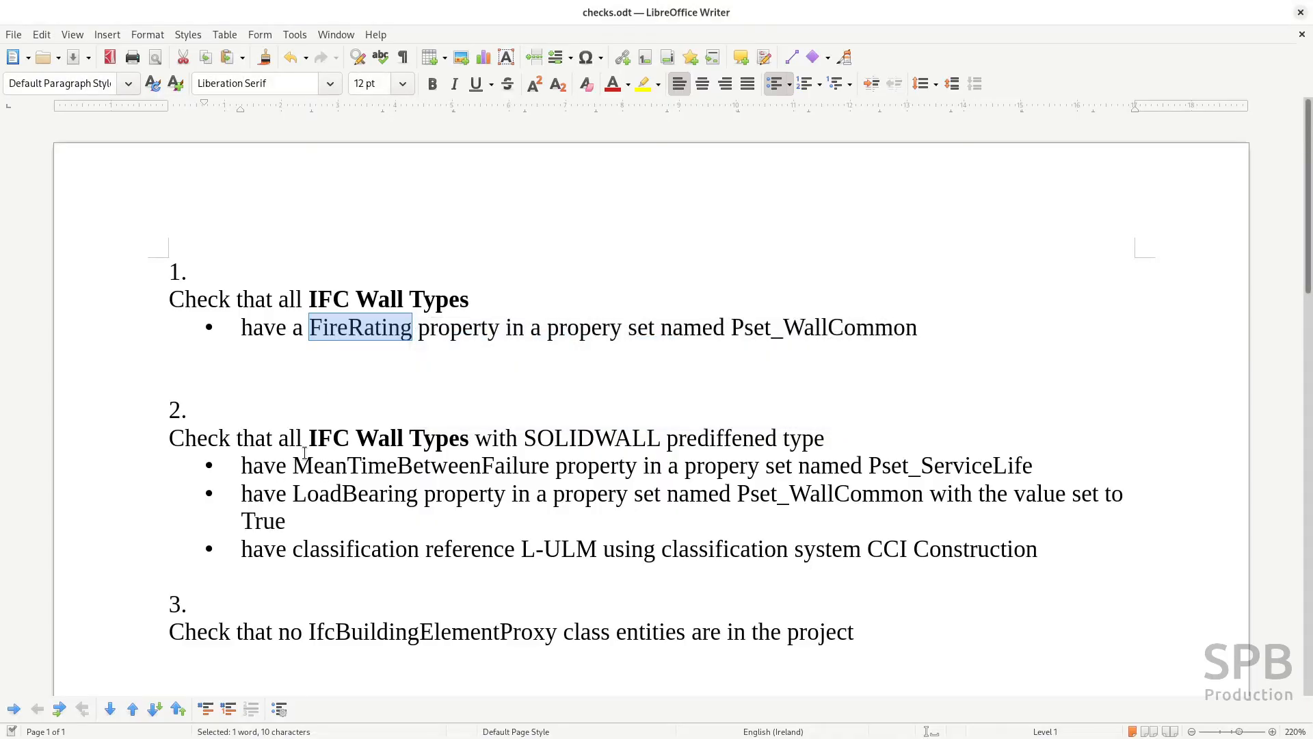
pyautogui.moveTo(309, 438); pyautogui.dragTo(659, 438)
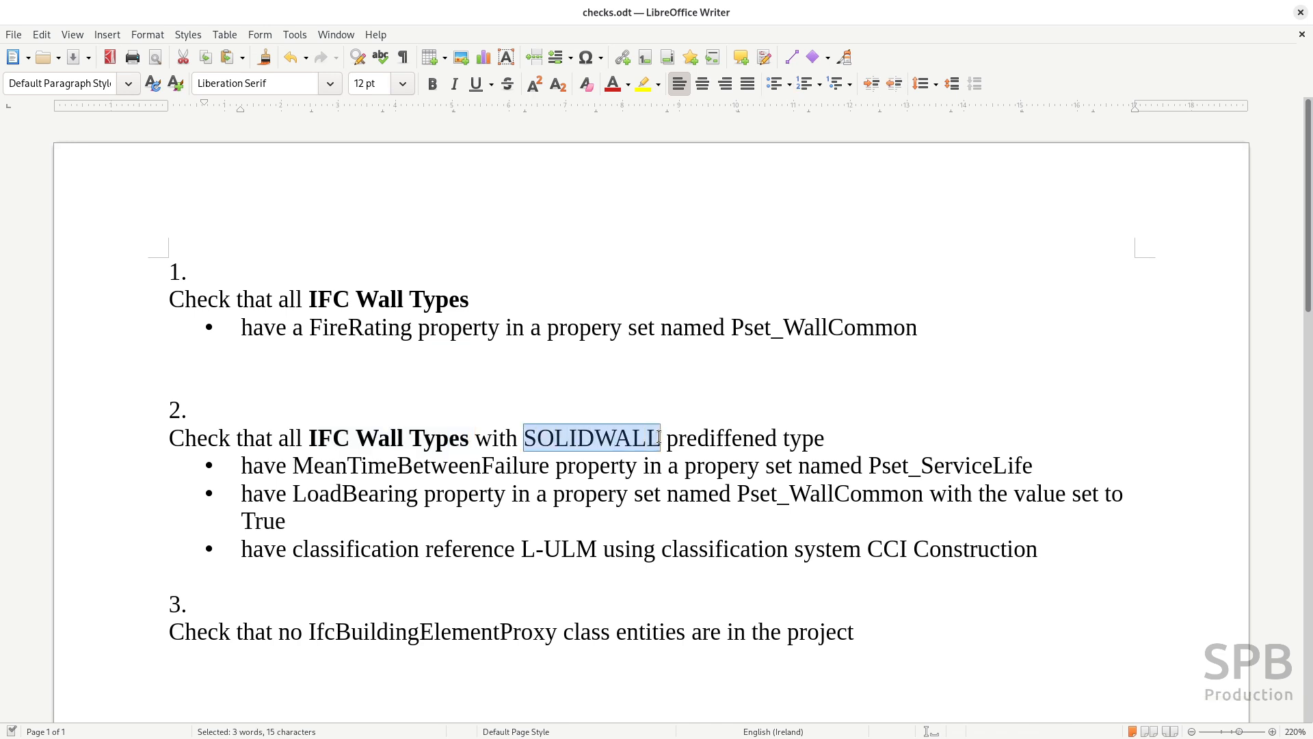
pyautogui.click(425, 471)
pyautogui.moveTo(294, 467); pyautogui.dragTo(545, 465)
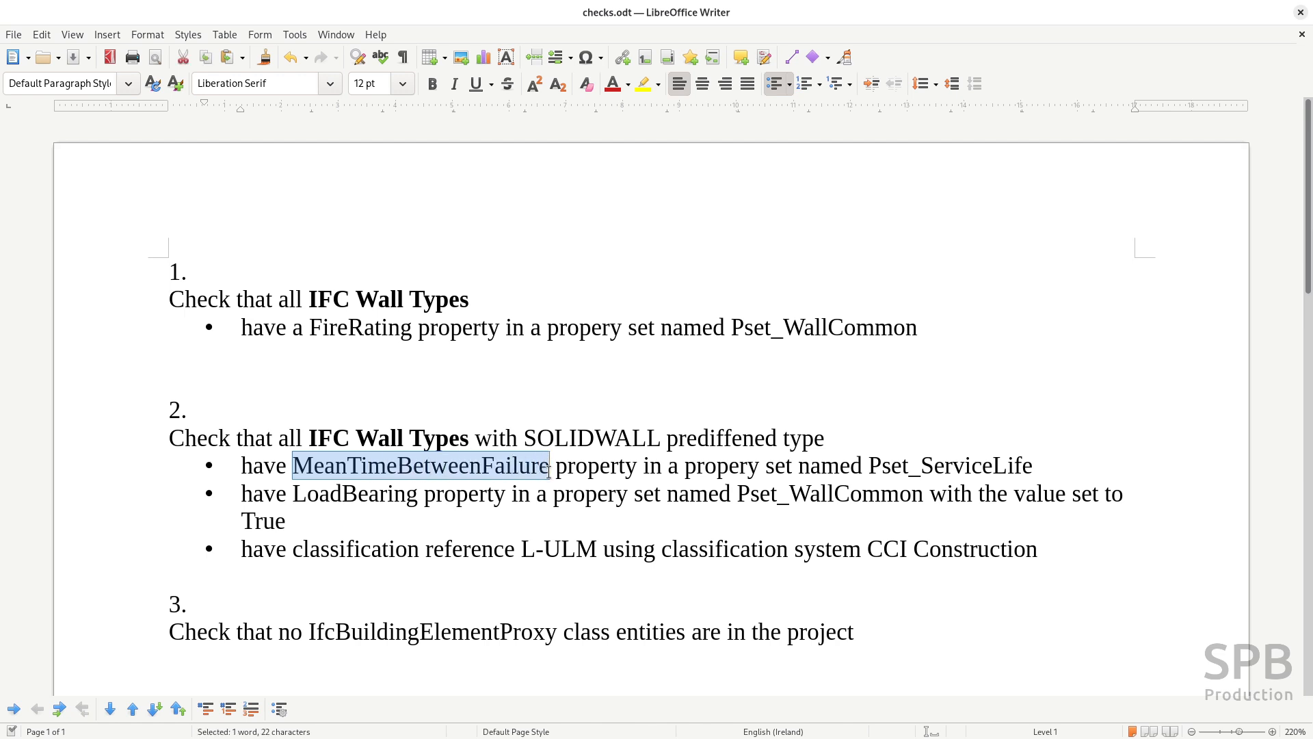
pyautogui.moveTo(866, 467); pyautogui.dragTo(1039, 467)
# Step: Return to IFC Tester, create a second specification and name it "Check solidwall types"
pyautogui.hotkey('alt', 'Tab')
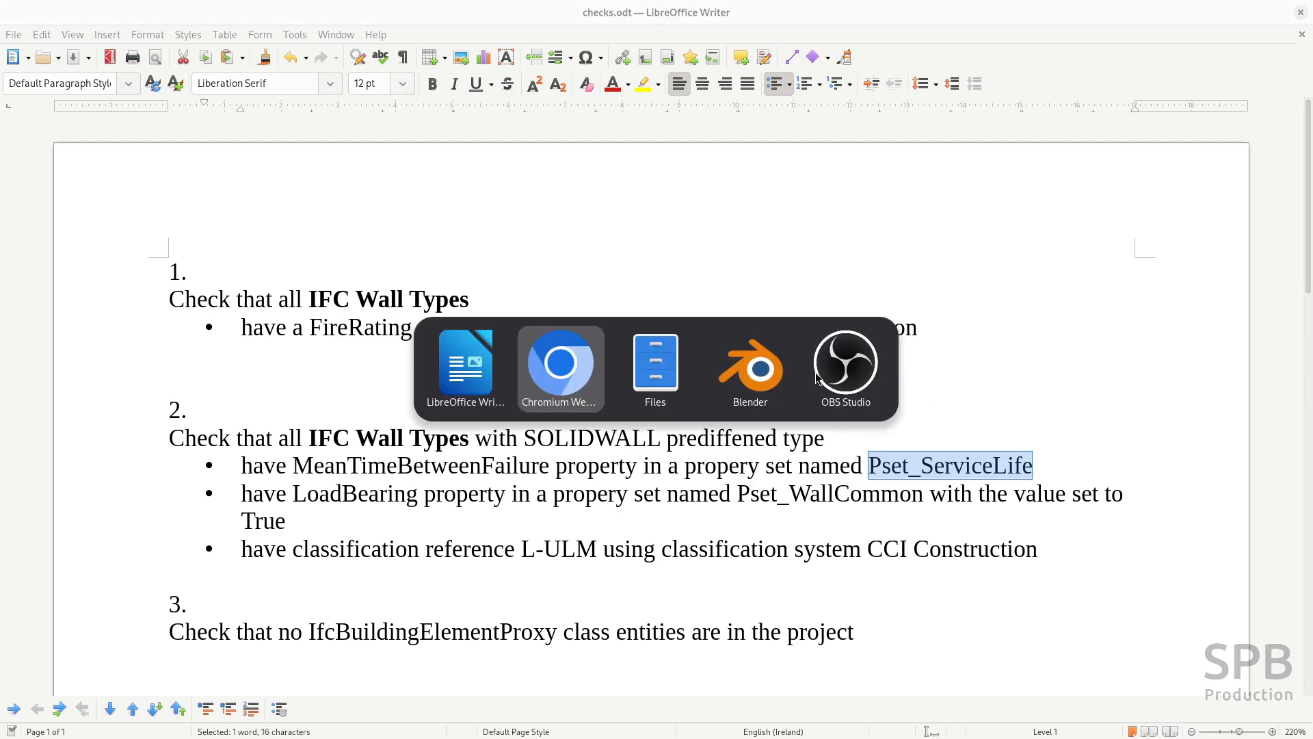
pyautogui.click(384, 140)
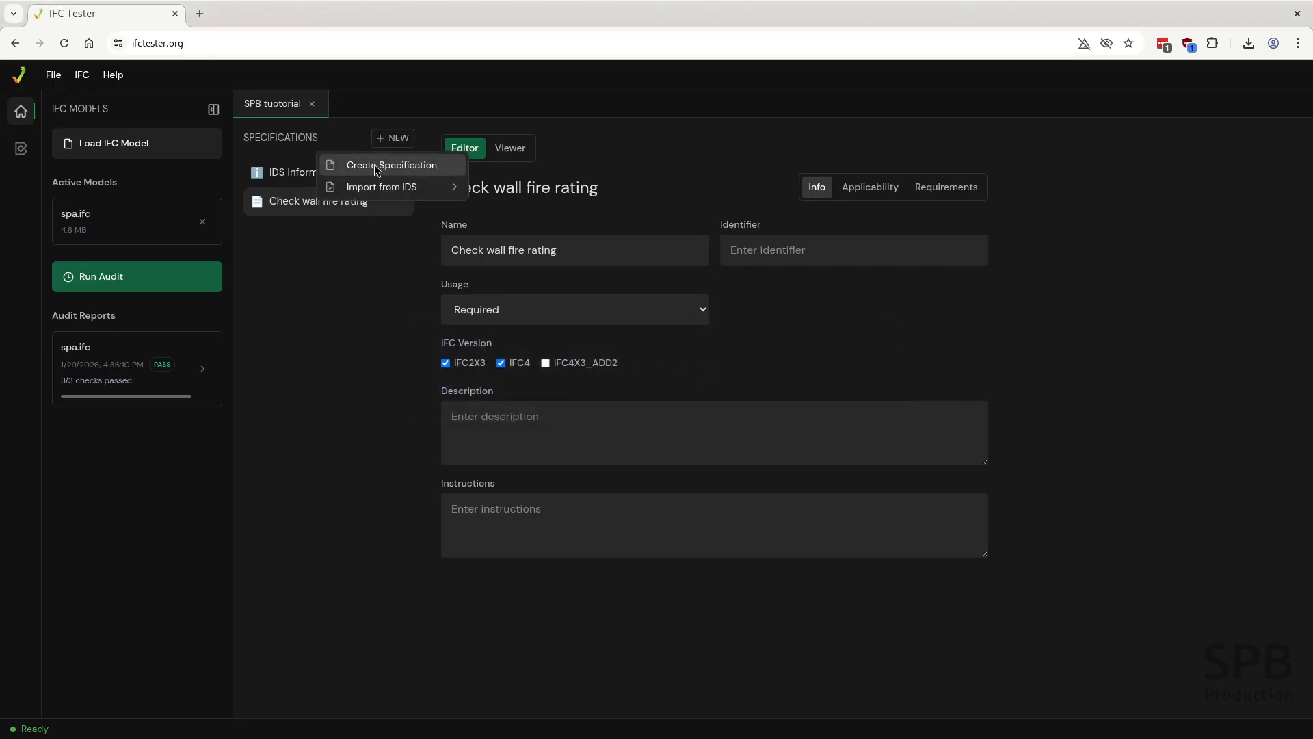
pyautogui.click(376, 166)
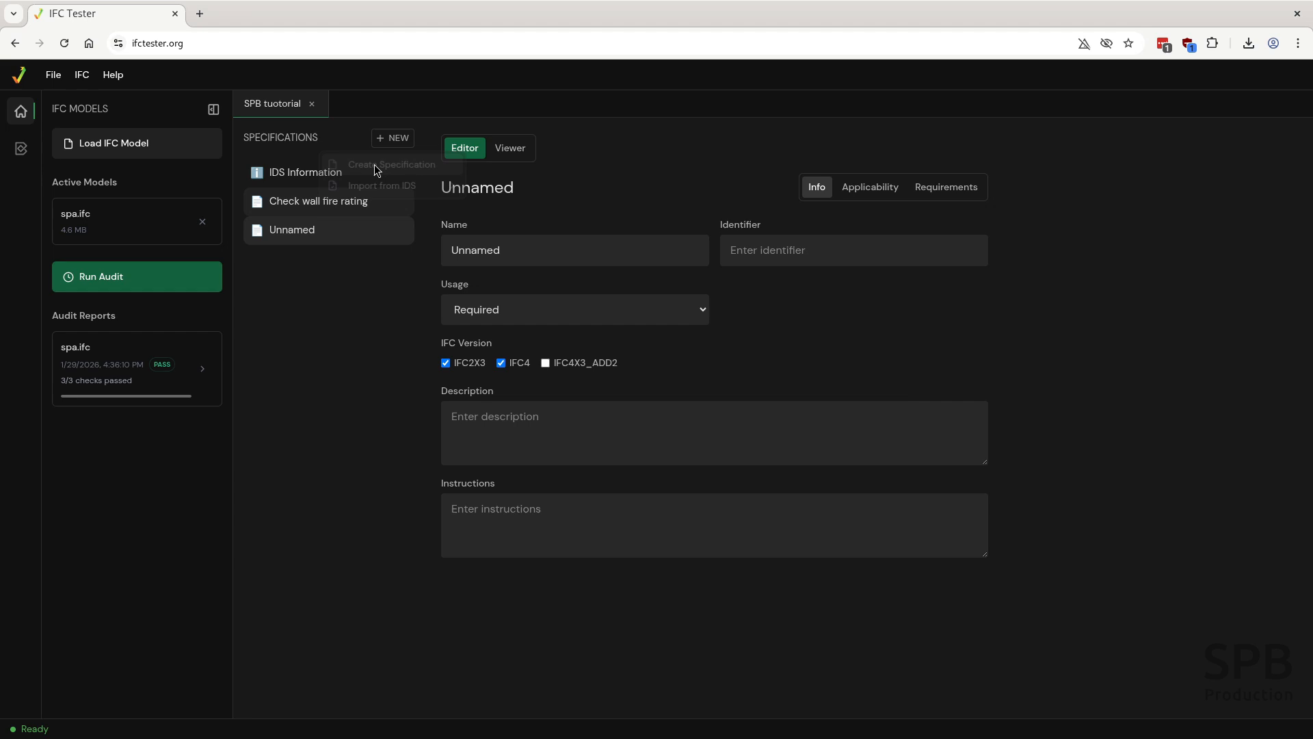
pyautogui.tripleClick(548, 255)
pyautogui.write('Ch')
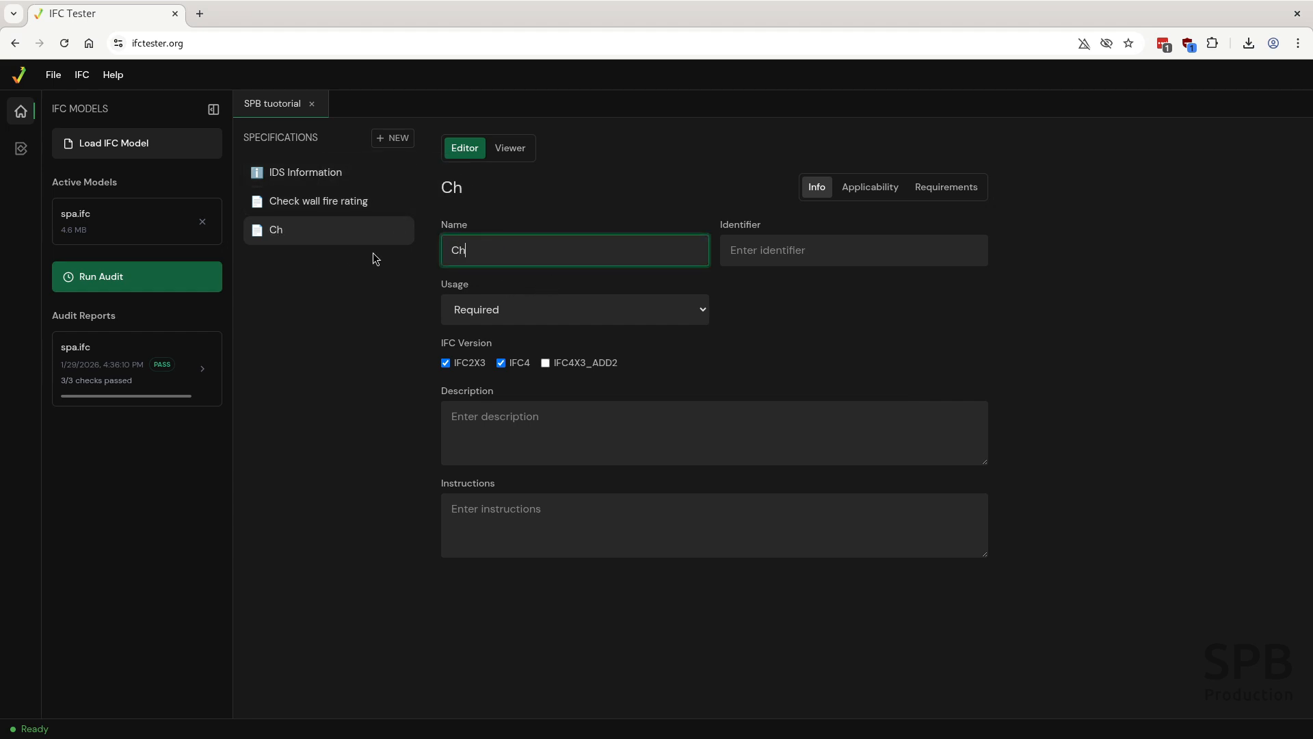
pyautogui.write('eck solidwall types')
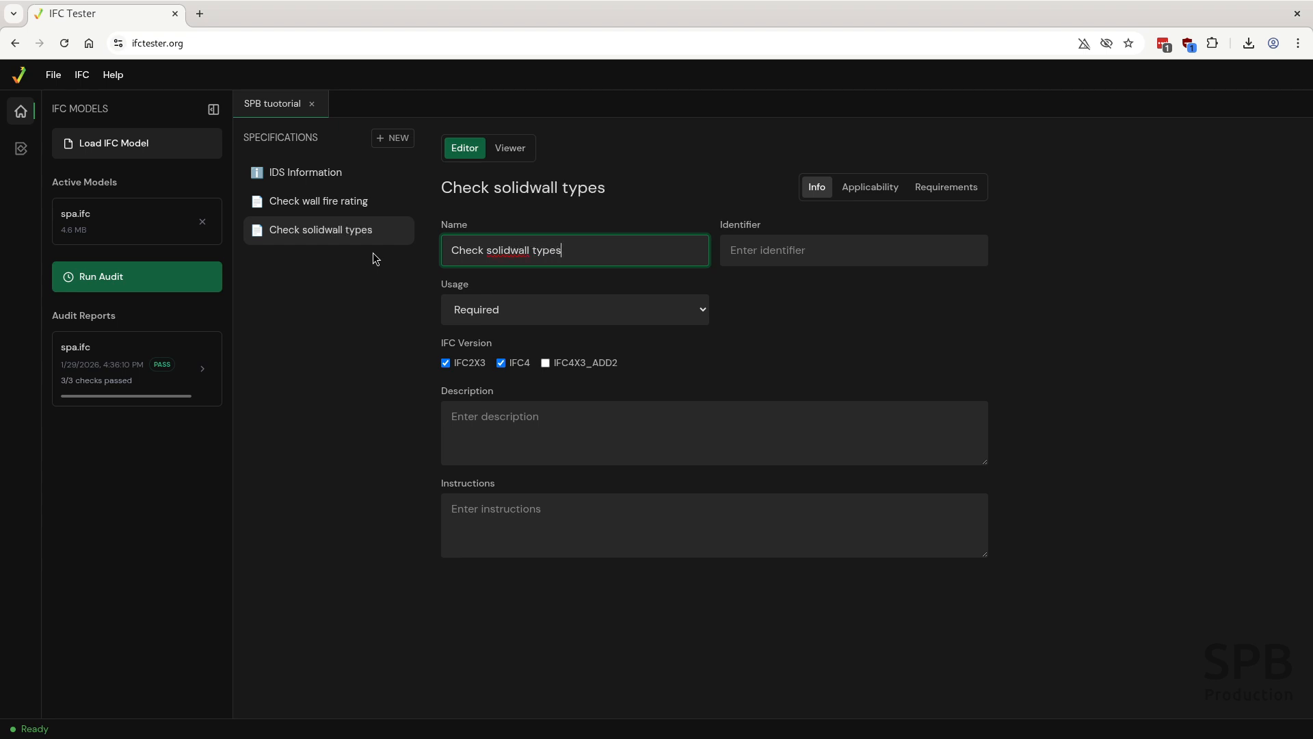
pyautogui.click(770, 370)
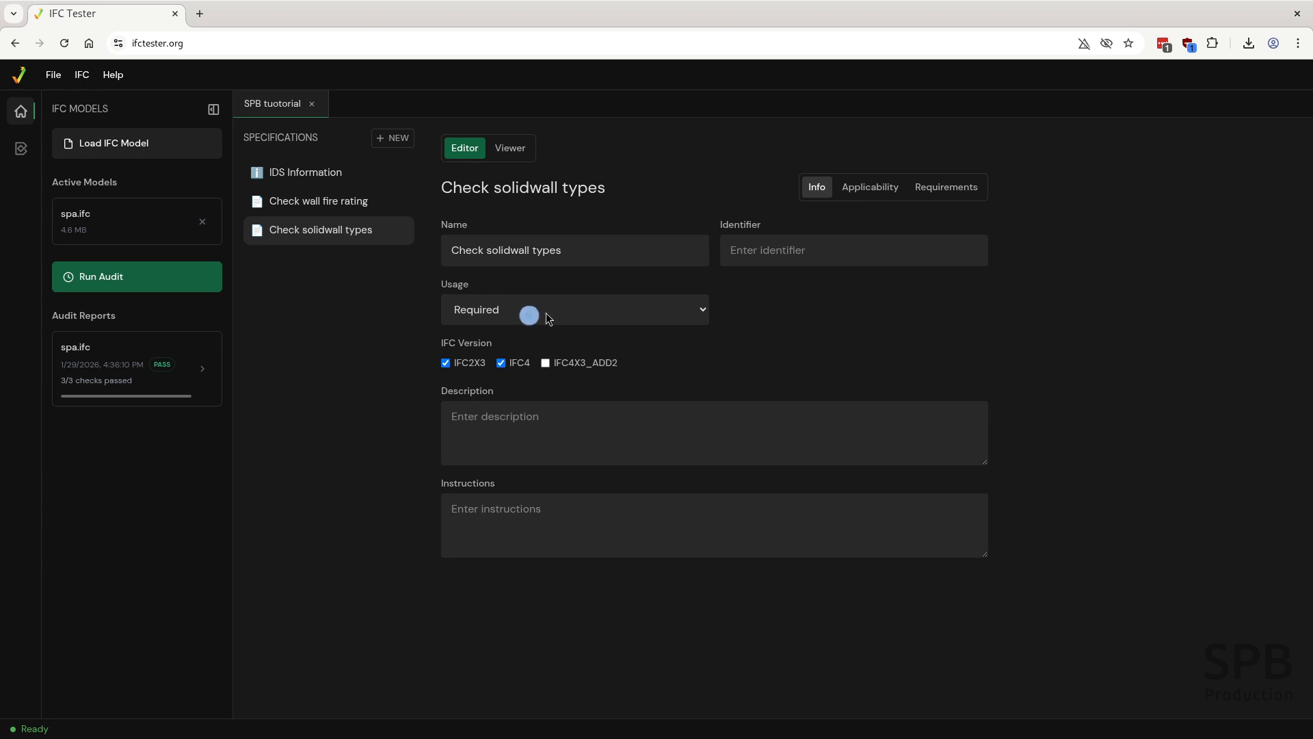
# Step: Add an Entity facet to the applicability of the solidwall types specification
pyautogui.click(869, 187)
pyautogui.click(937, 236)
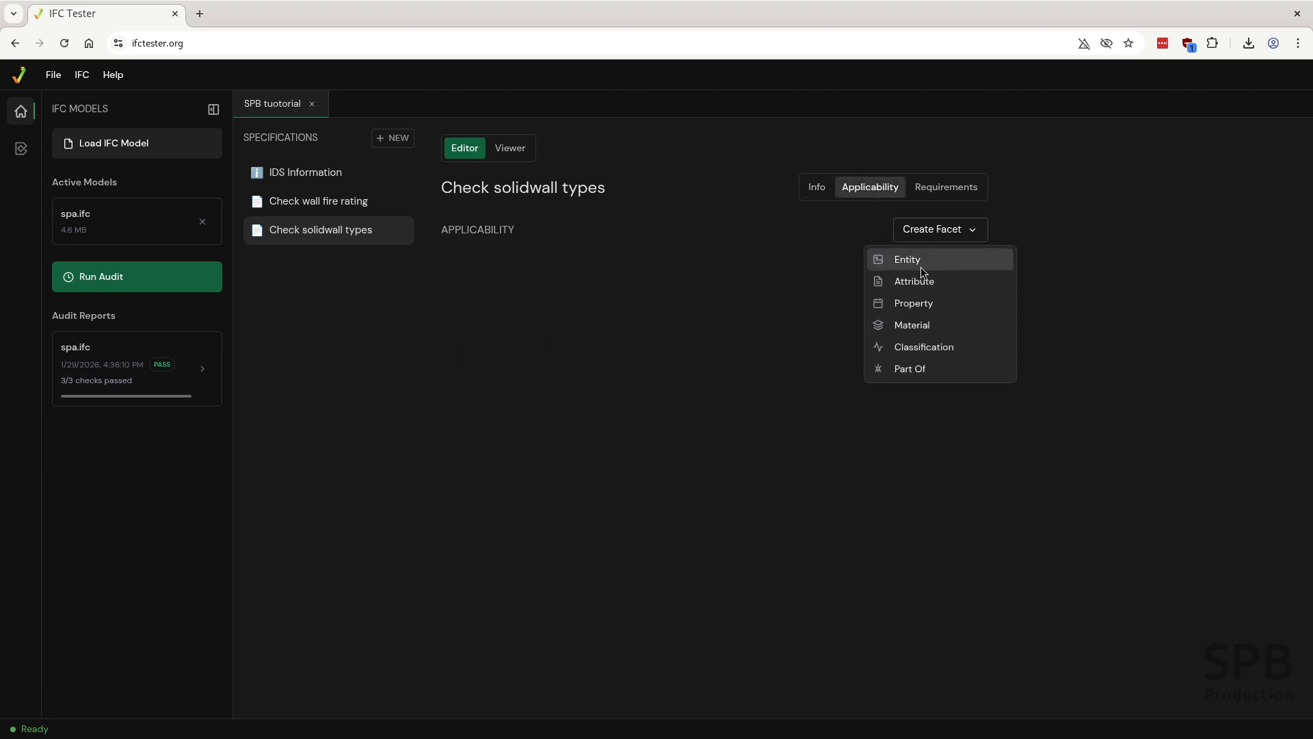
pyautogui.click(908, 264)
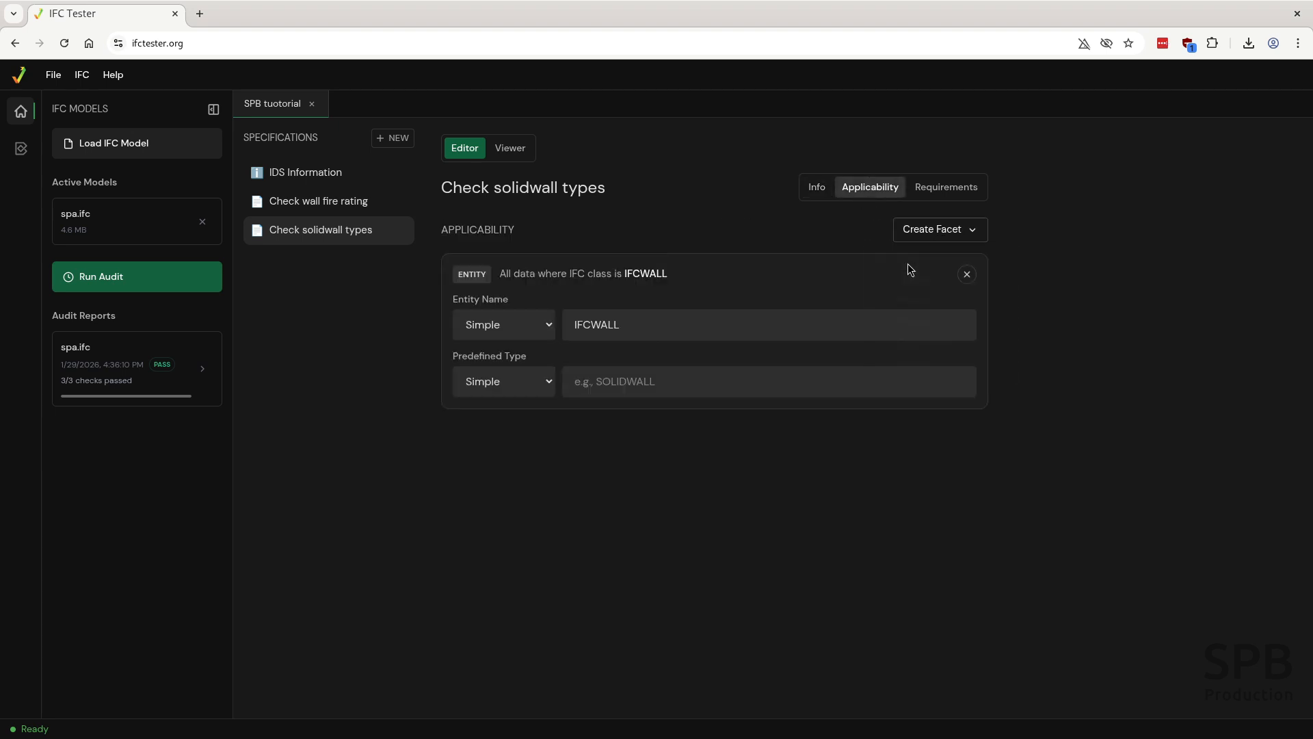
# Step: Set the new Entity facet's entity name to IFCCURTAINWALLTYPE
pyautogui.click(660, 324)
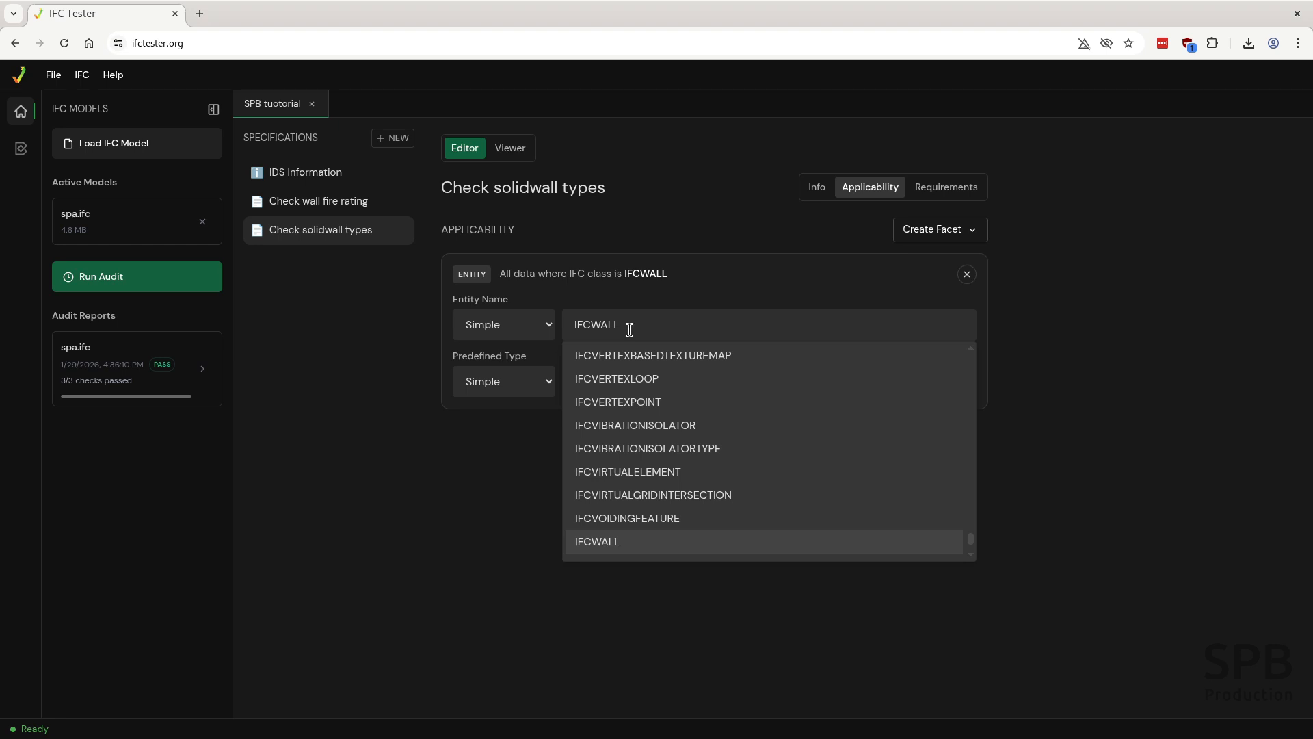
pyautogui.write('wall')
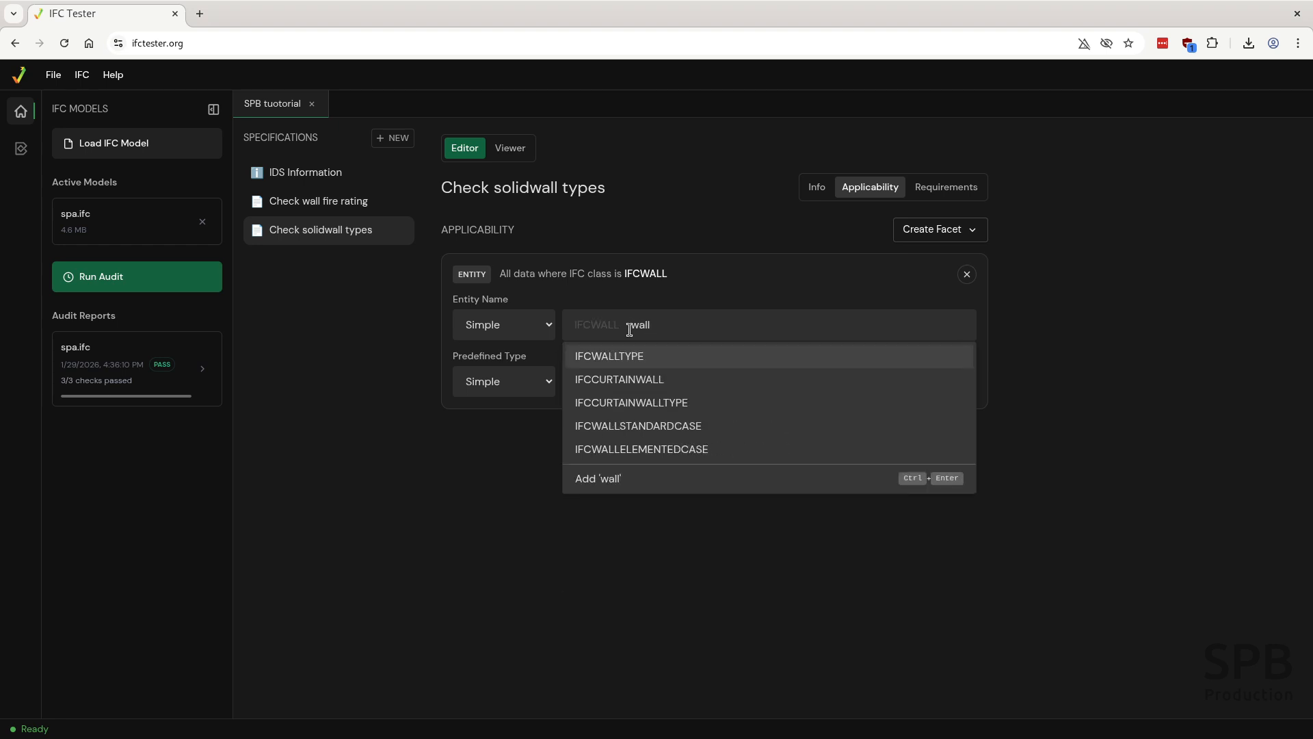
pyautogui.write('ty')
pyautogui.click(655, 378)
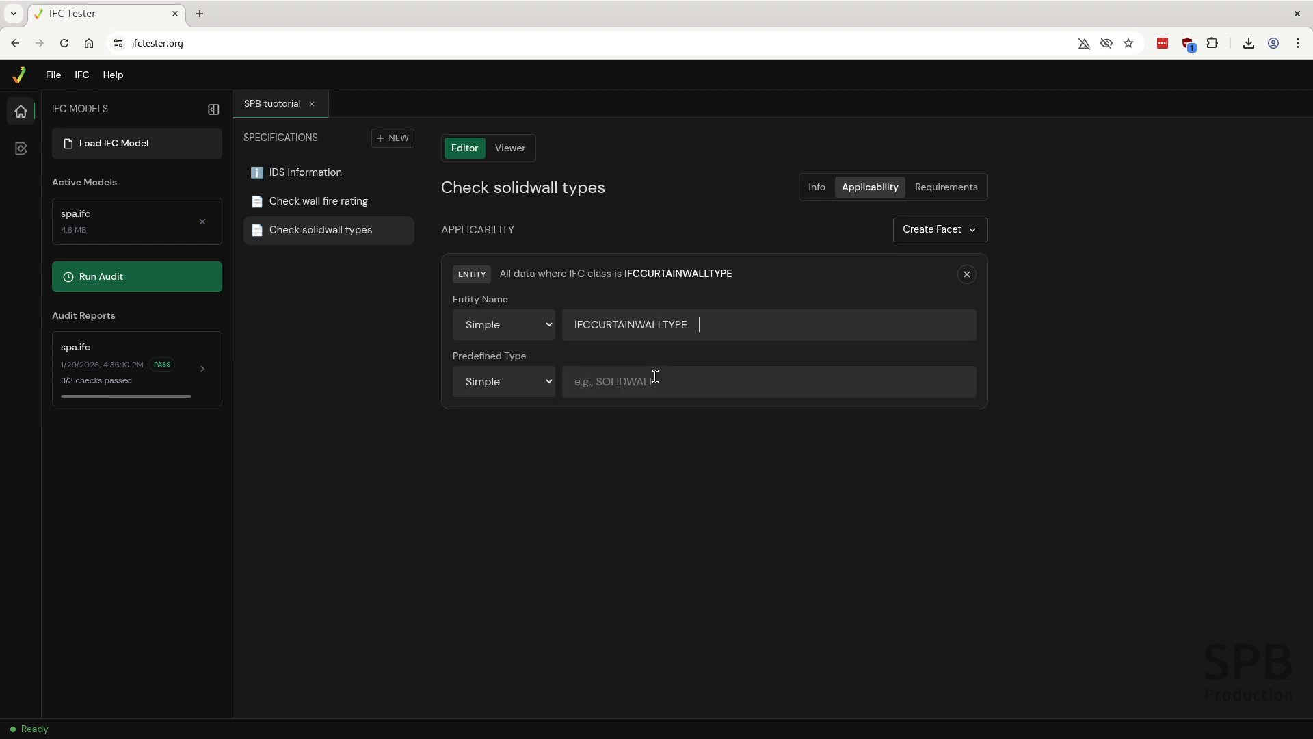
# Step: Change the Entity facet's entity name to IFCWALLTYPE in the solidwall types applicability
pyautogui.click(620, 381)
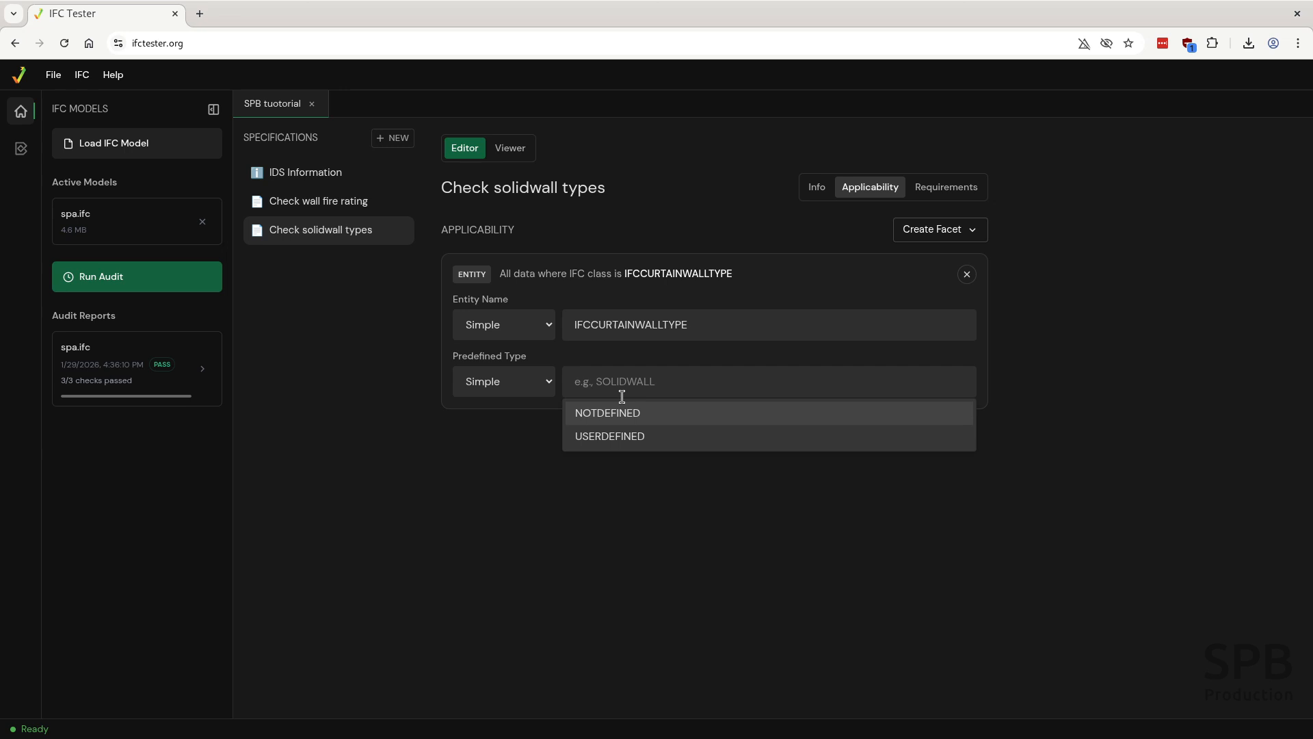
pyautogui.click(620, 386)
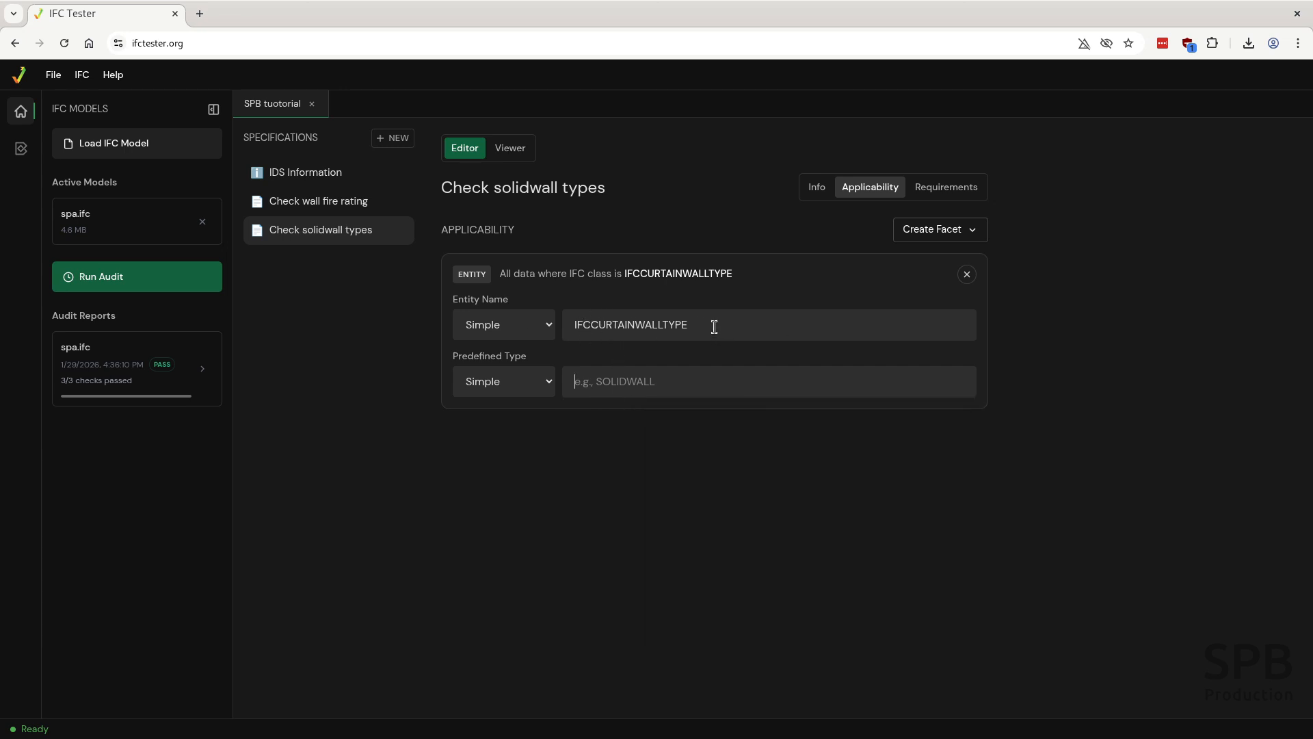
pyautogui.click(582, 325)
pyautogui.write('wa')
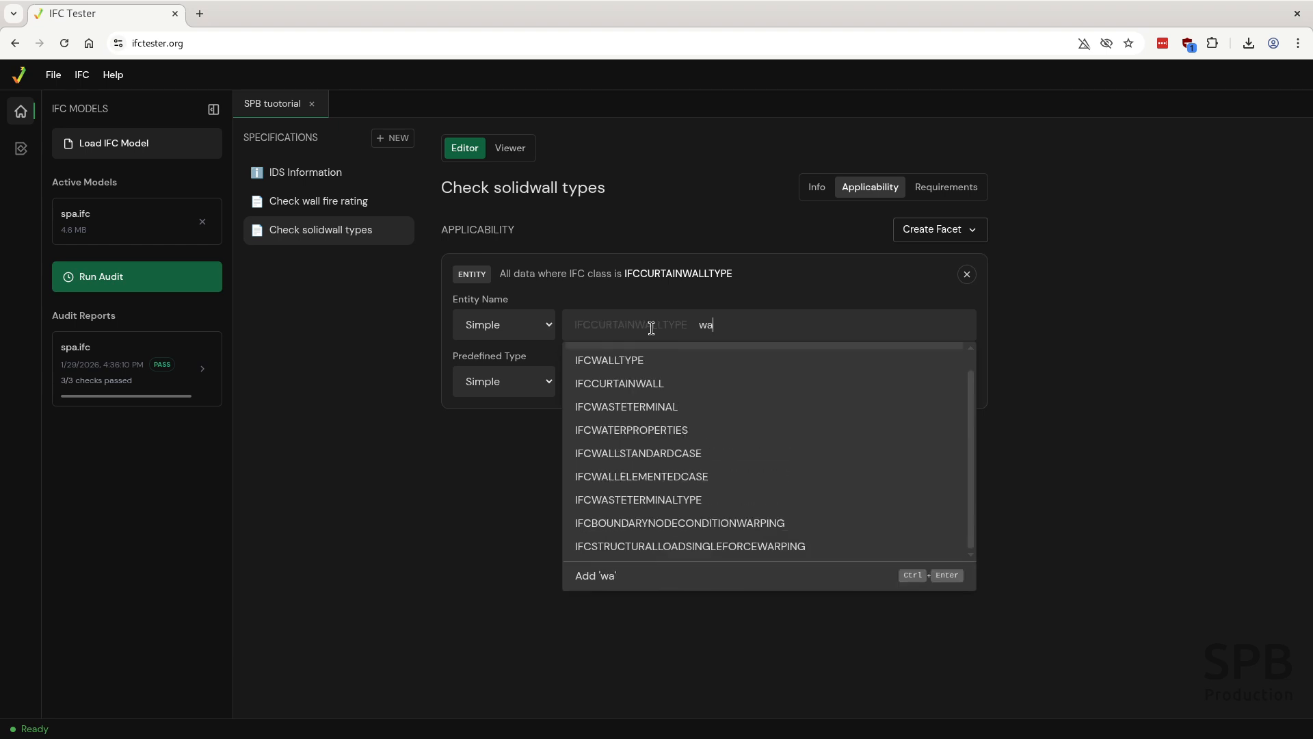
pyautogui.write('ll')
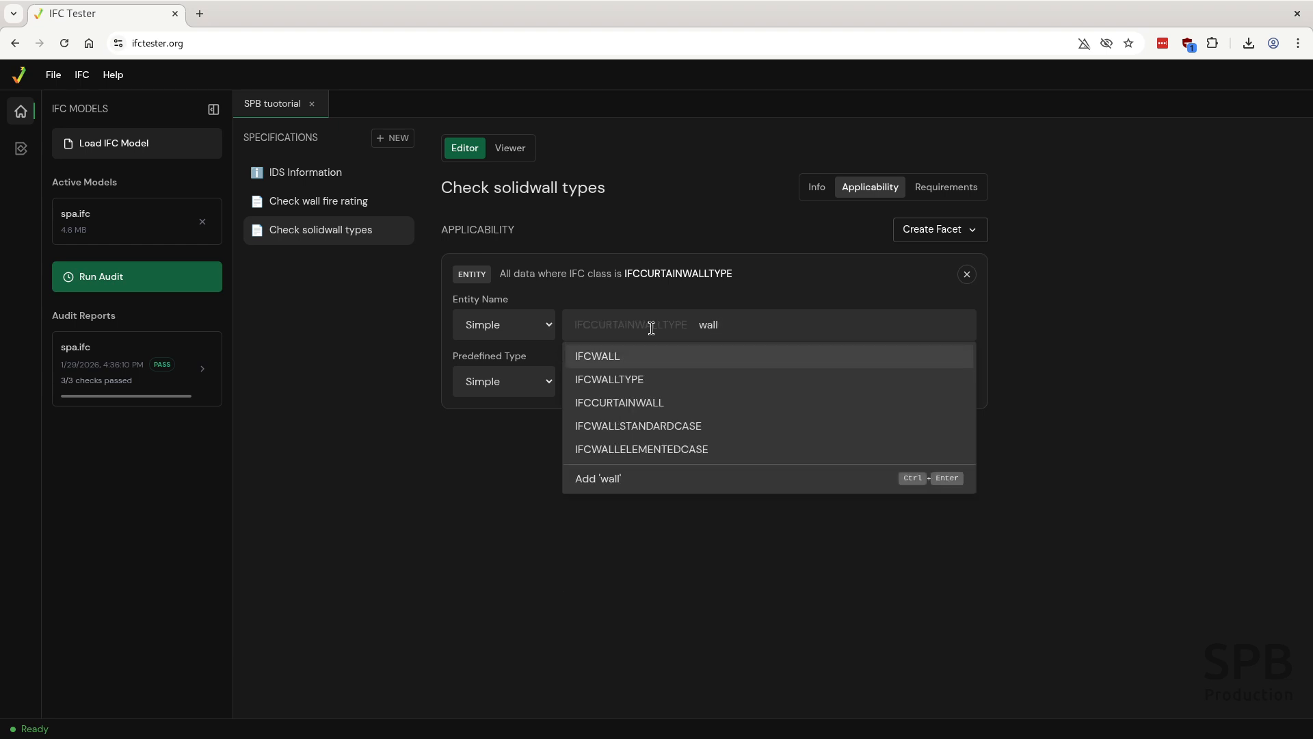
pyautogui.click(645, 380)
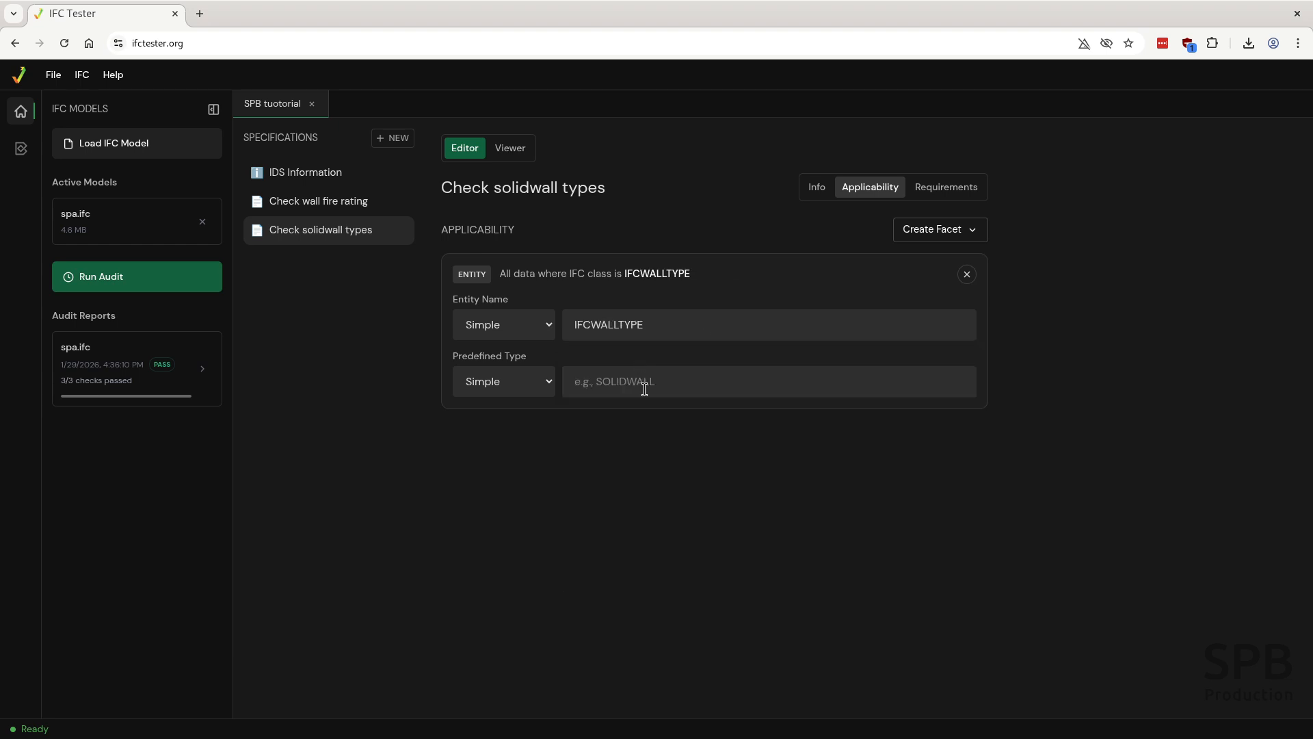
# Step: Set the Entity facet's predefined type to SOLIDWALL
pyautogui.click(601, 382)
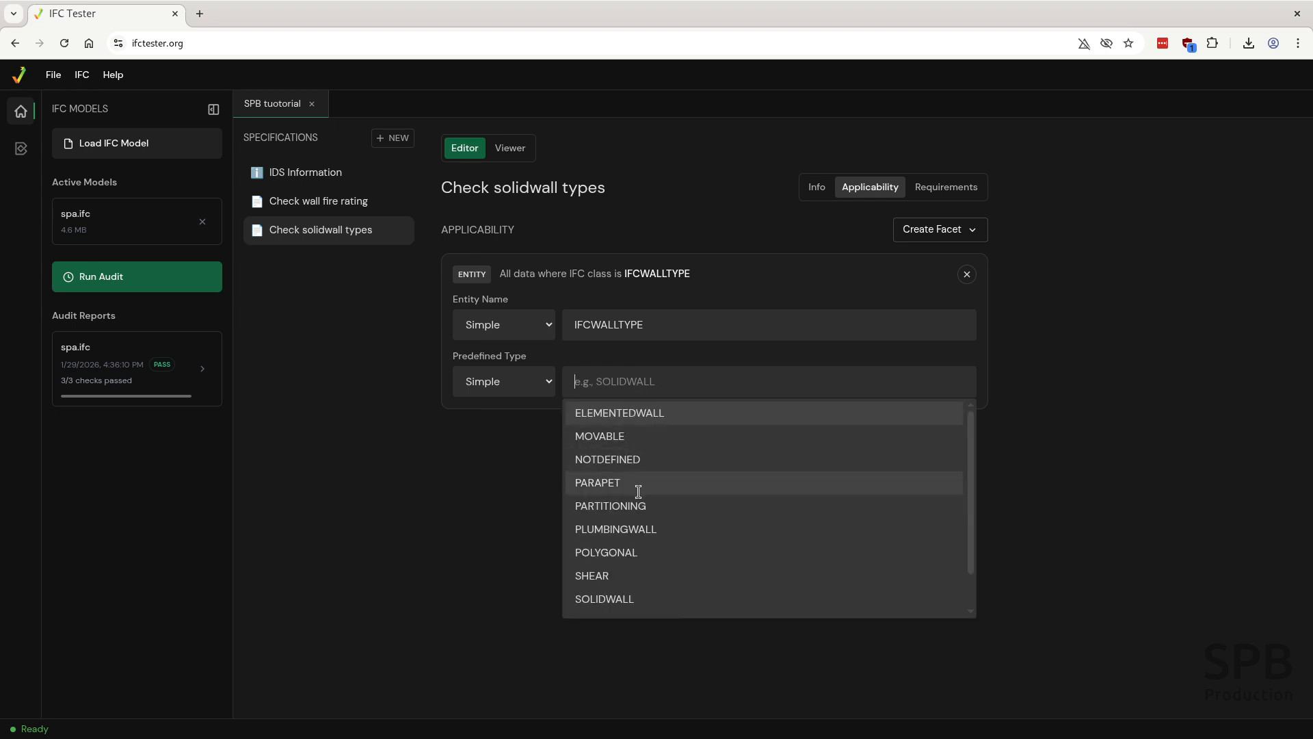
pyautogui.scroll(-1, 650, 479)
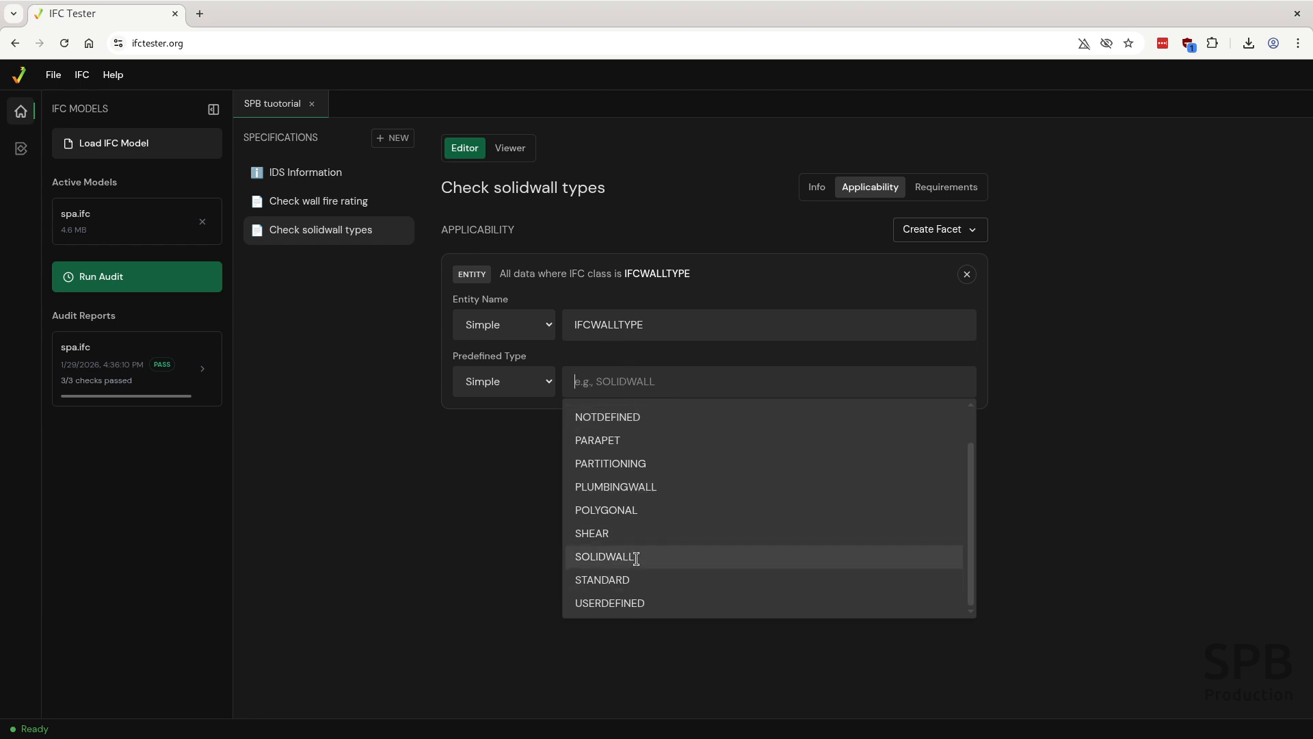
pyautogui.scroll(1, 635, 556)
pyautogui.scroll(-1, 643, 551)
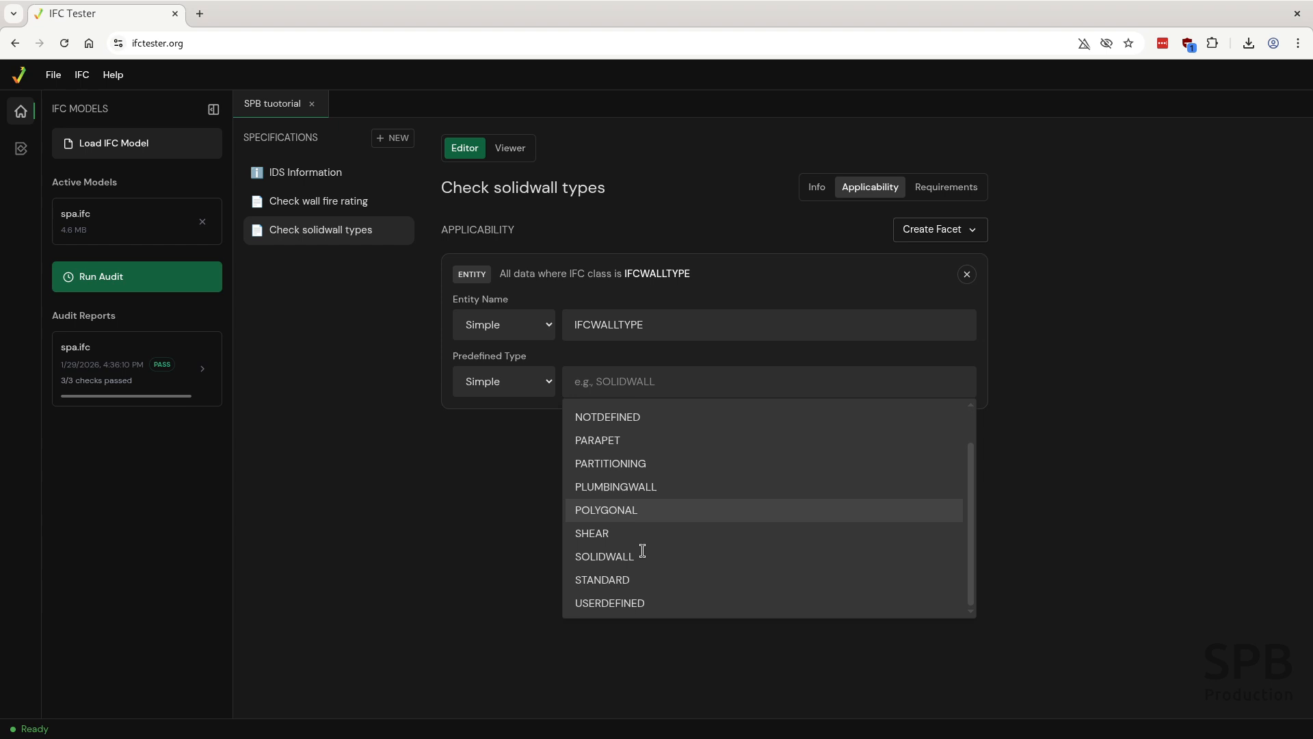
pyautogui.scroll(1, 643, 552)
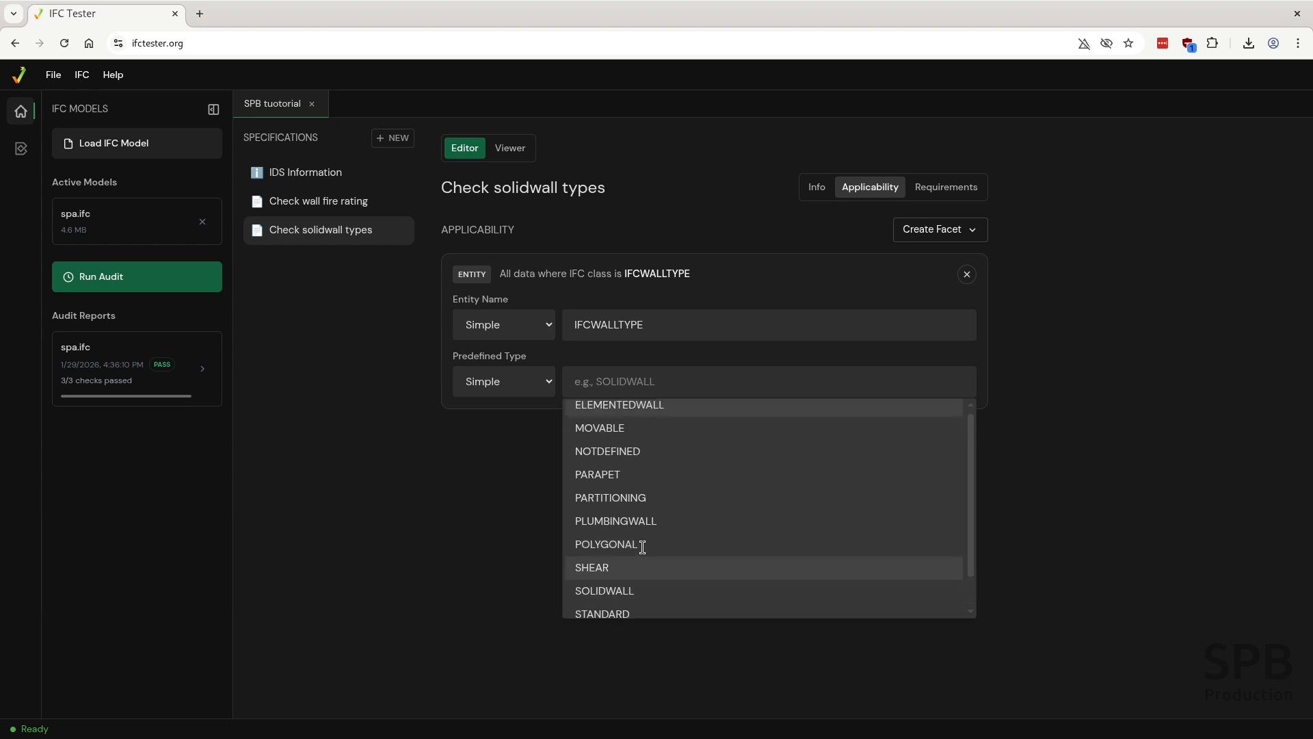
pyautogui.click(600, 602)
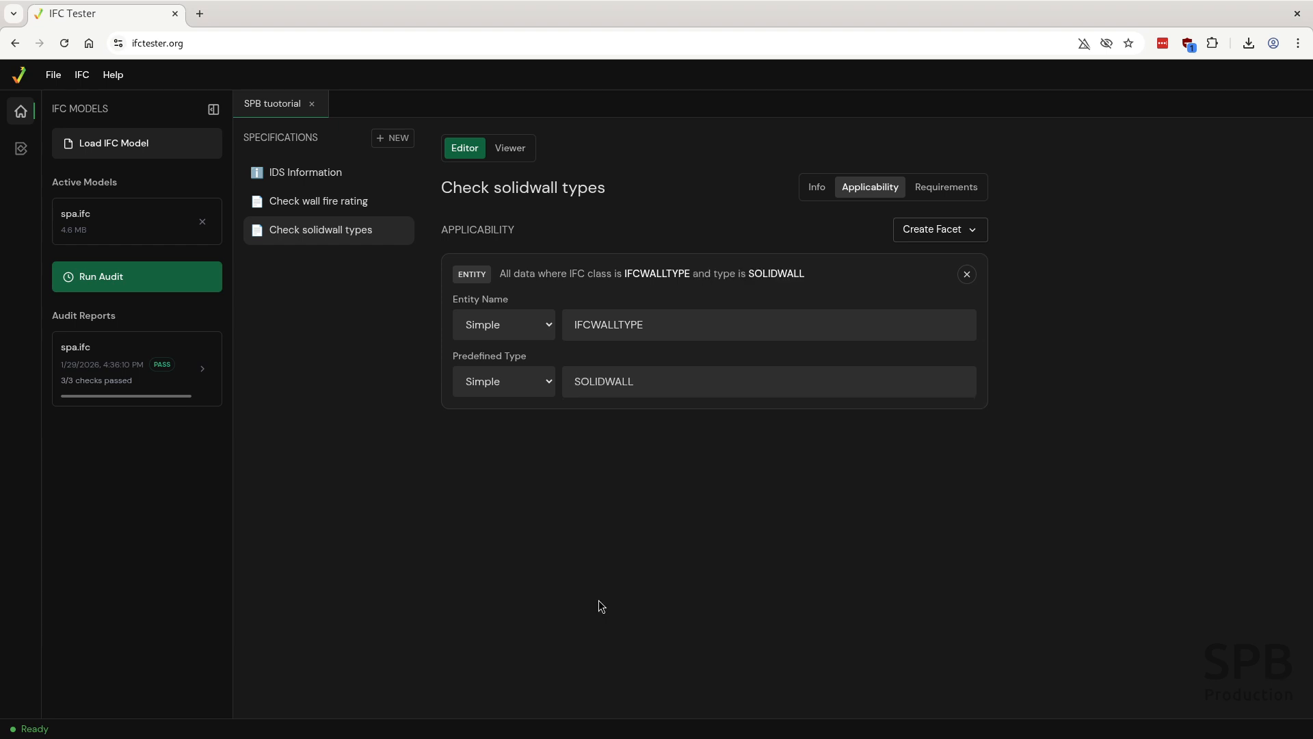
# Step: Add a Property facet to the solidwall types requirements and set its property set to Pset_ServiceLife
pyautogui.click(946, 189)
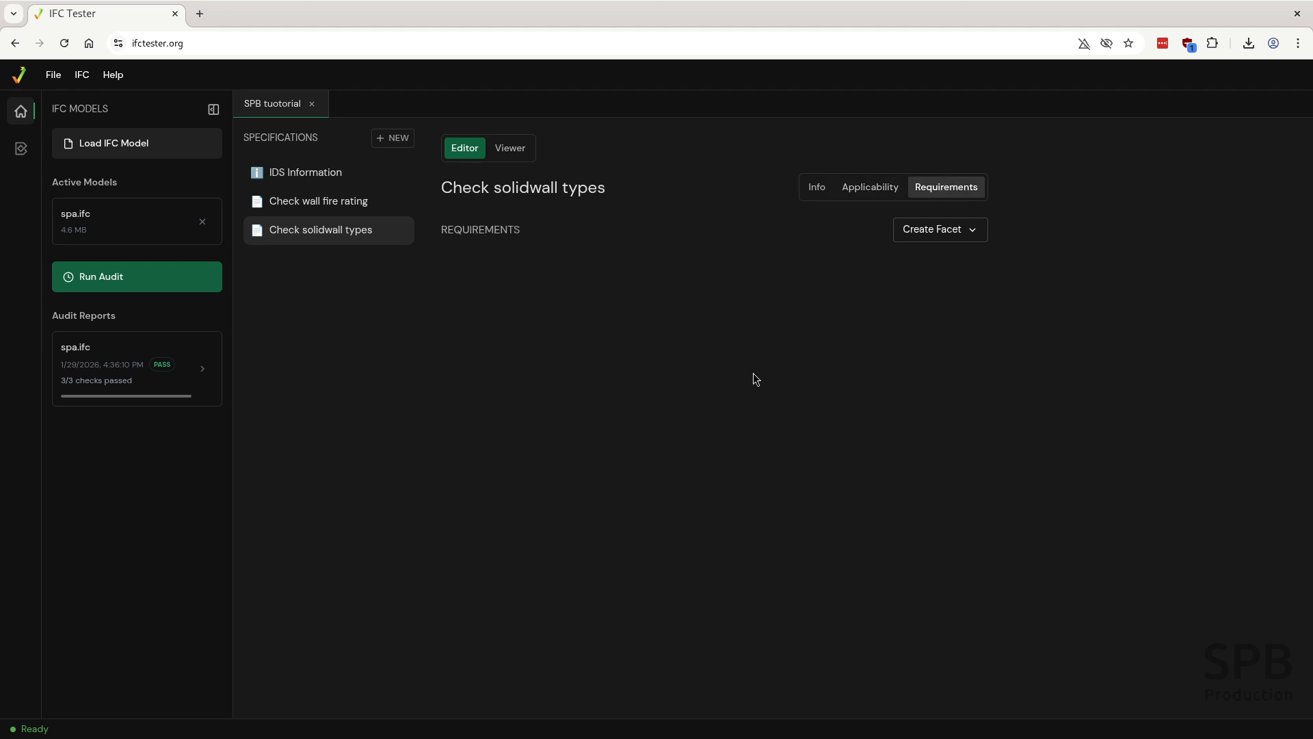
pyautogui.click(974, 235)
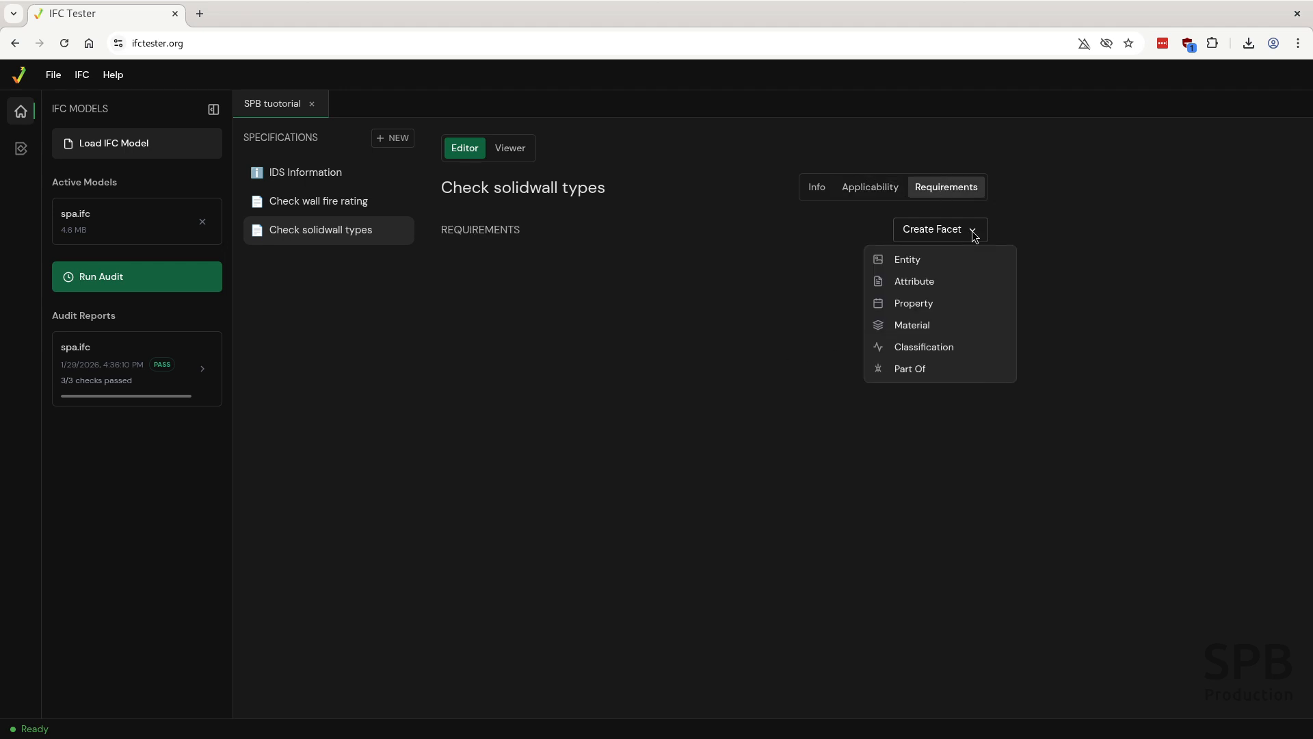
pyautogui.click(920, 301)
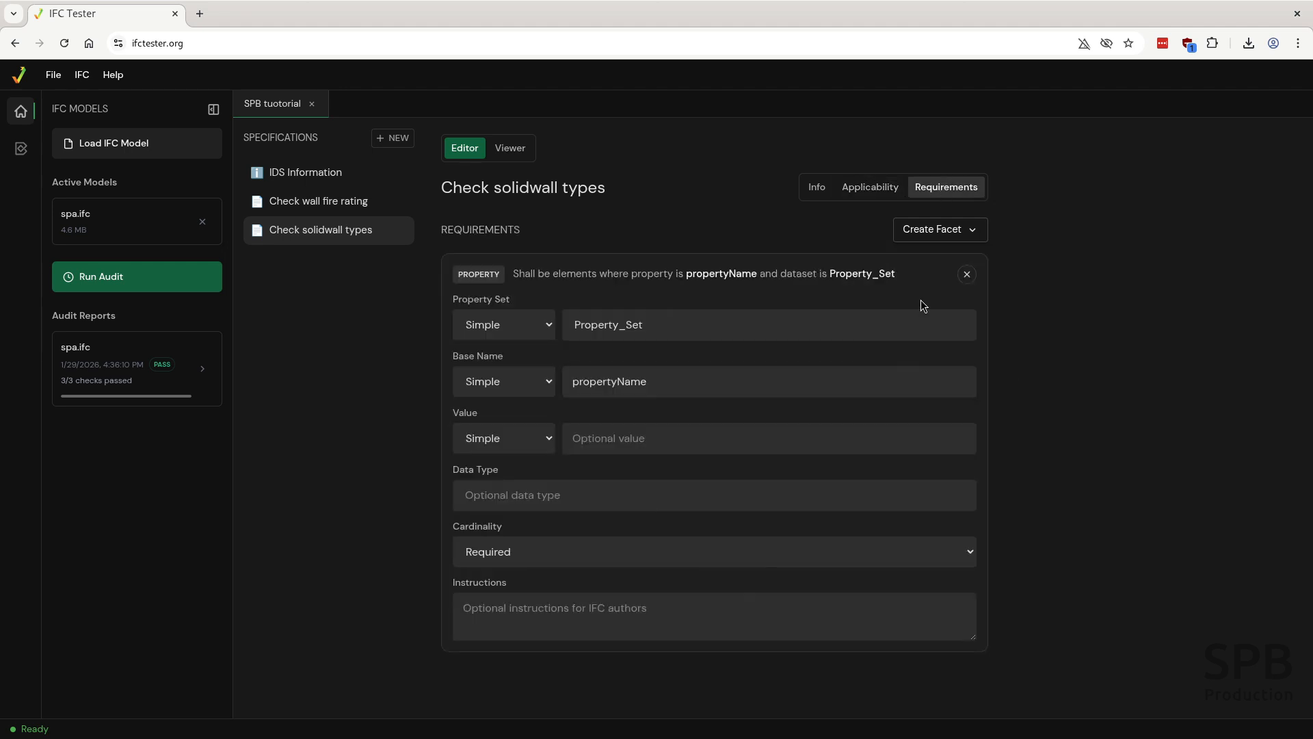
pyautogui.click(660, 326)
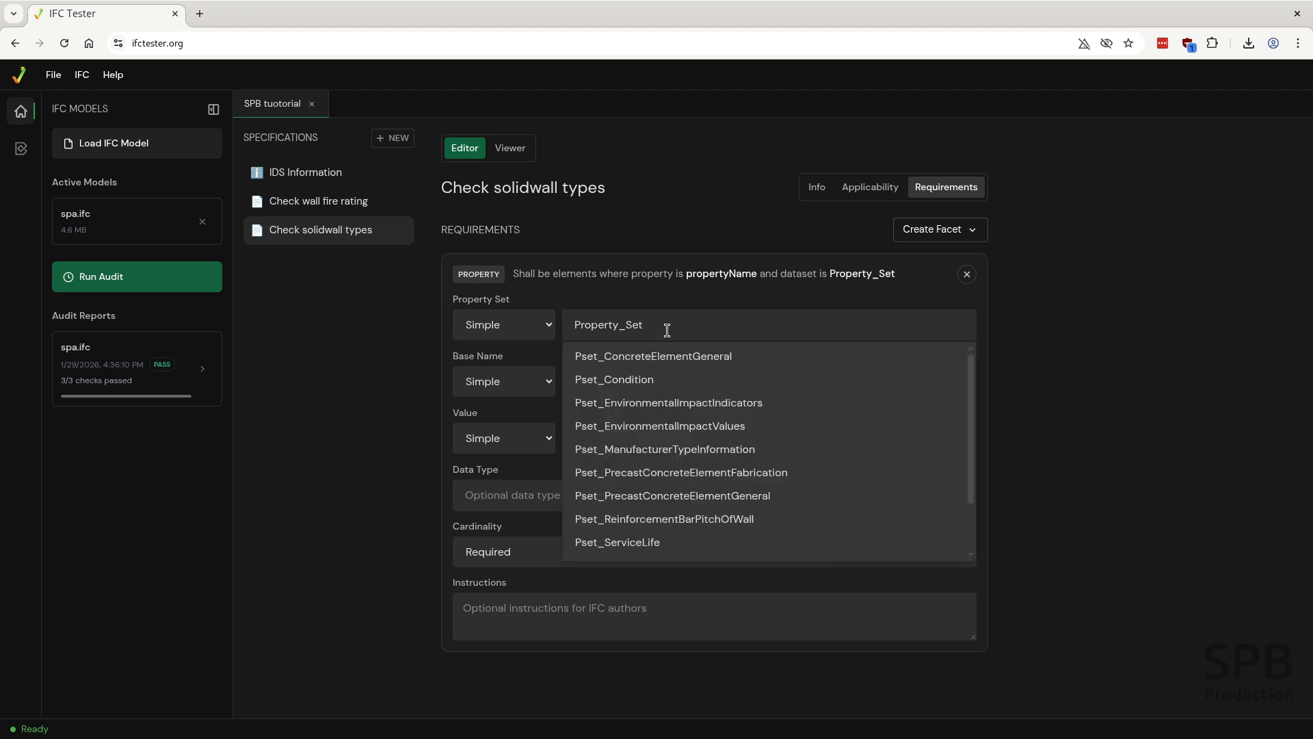
pyautogui.write('serv')
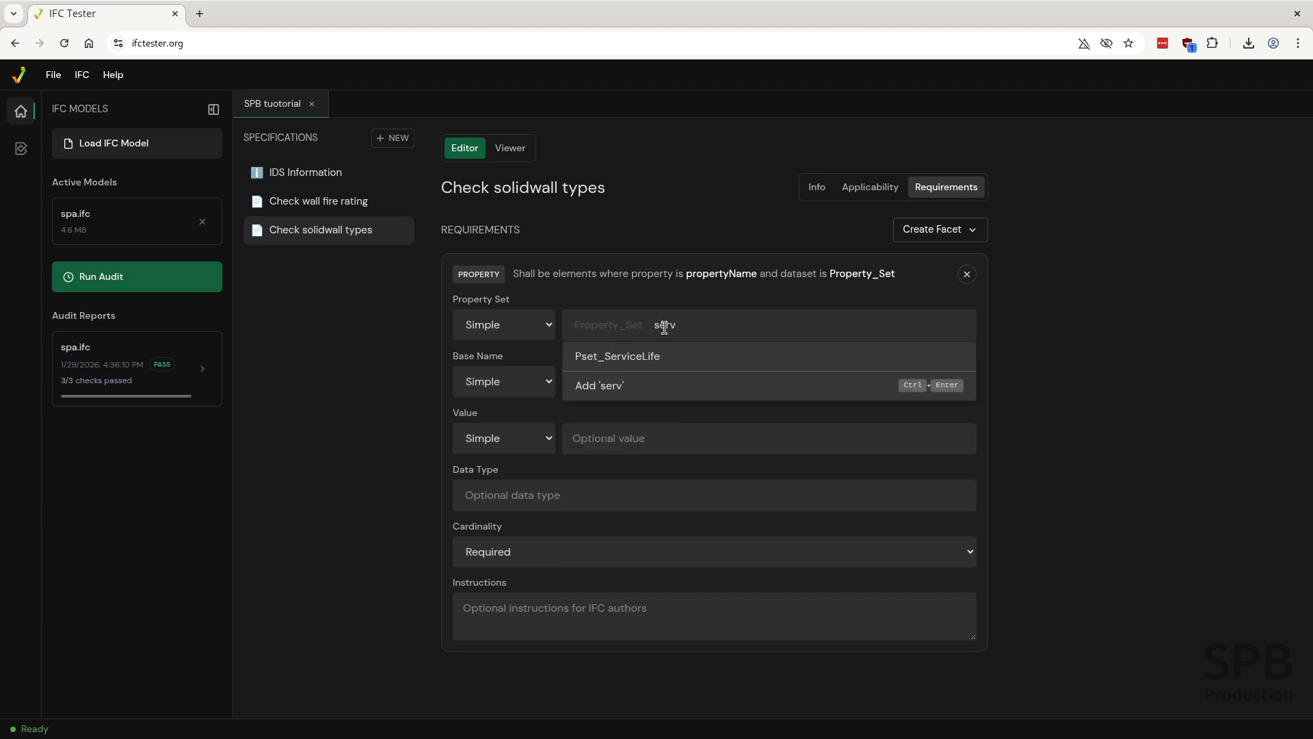
pyautogui.click(651, 355)
# Step: Set the Property facet's base name to MeanTimeBetweenFailure, leaving its value empty
pyautogui.click(663, 383)
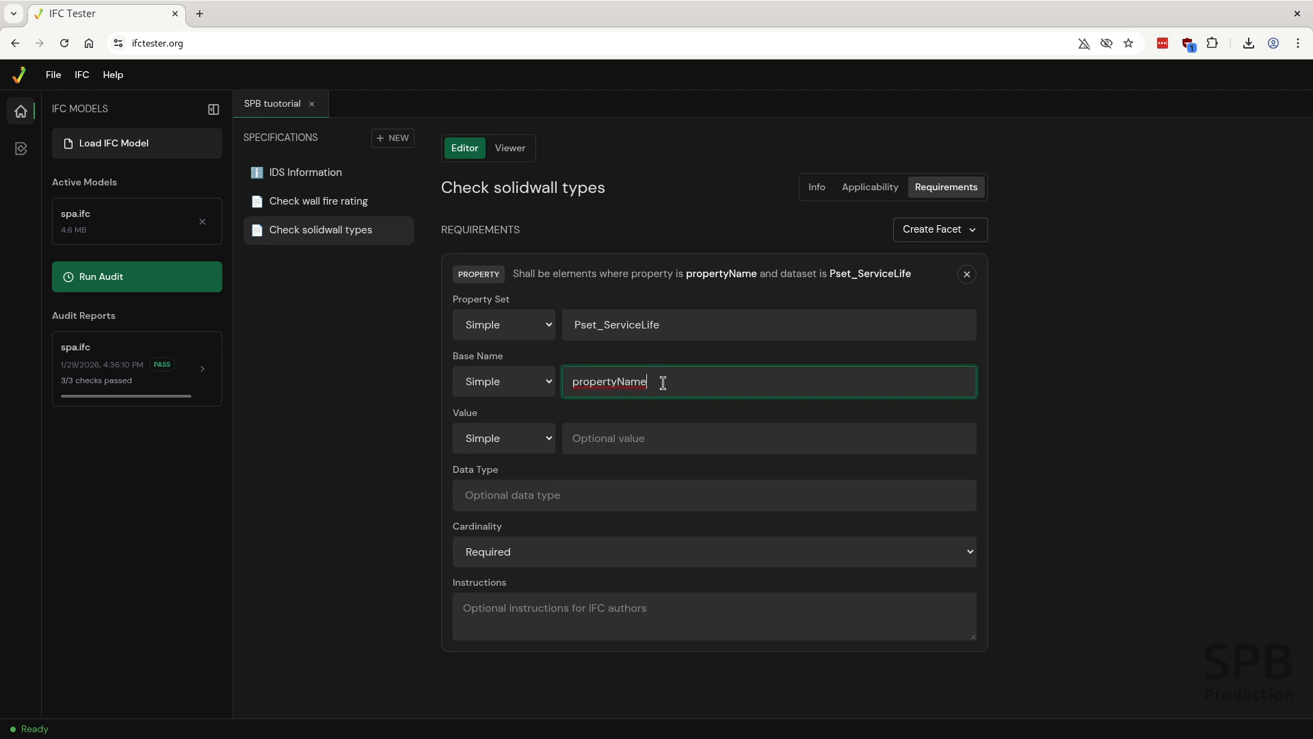
pyautogui.moveTo(663, 383); pyautogui.dragTo(548, 375)
pyautogui.write('M')
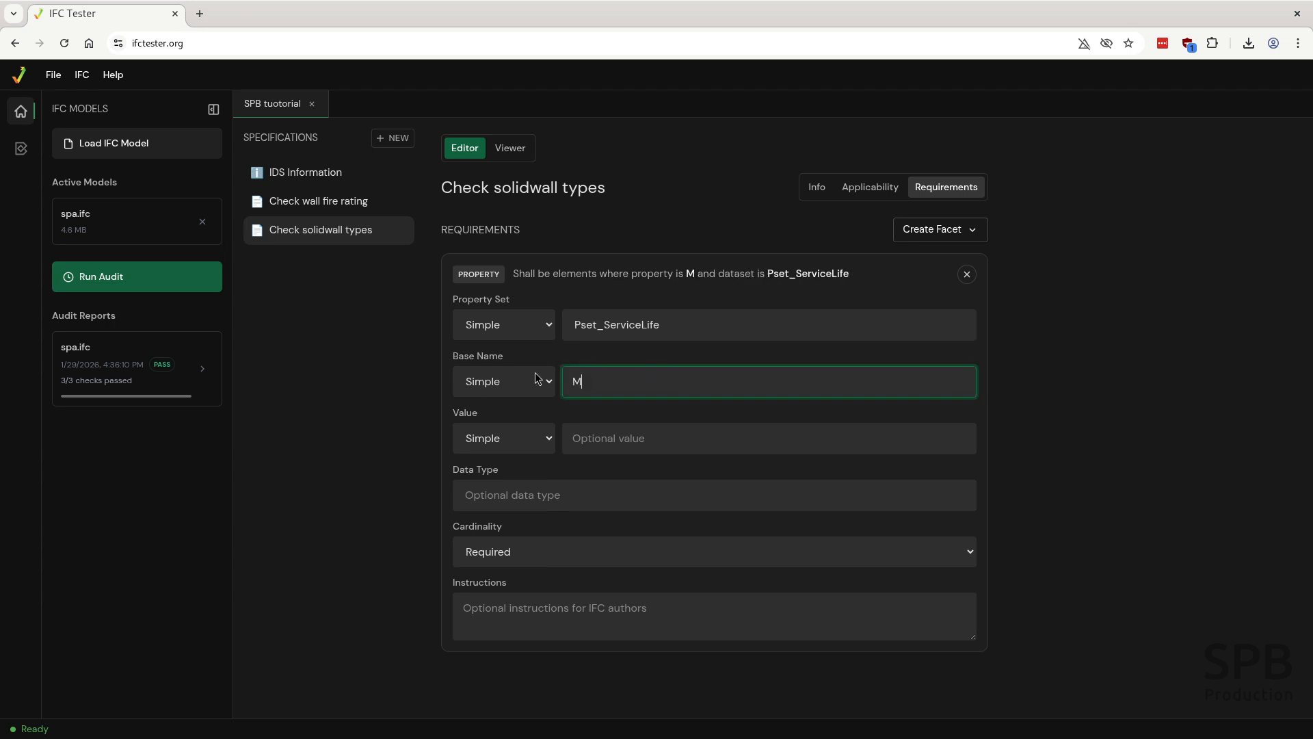
pyautogui.write('eanTim')
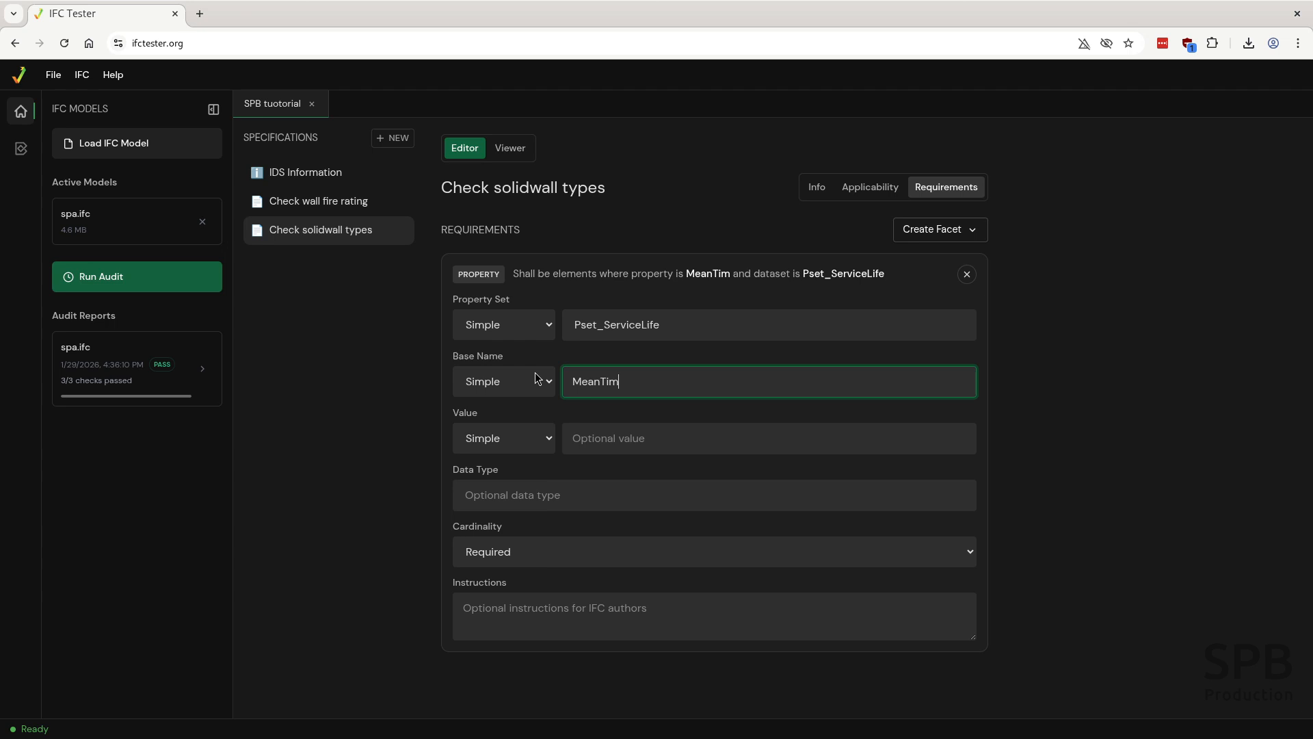
pyautogui.write('eBetwee')
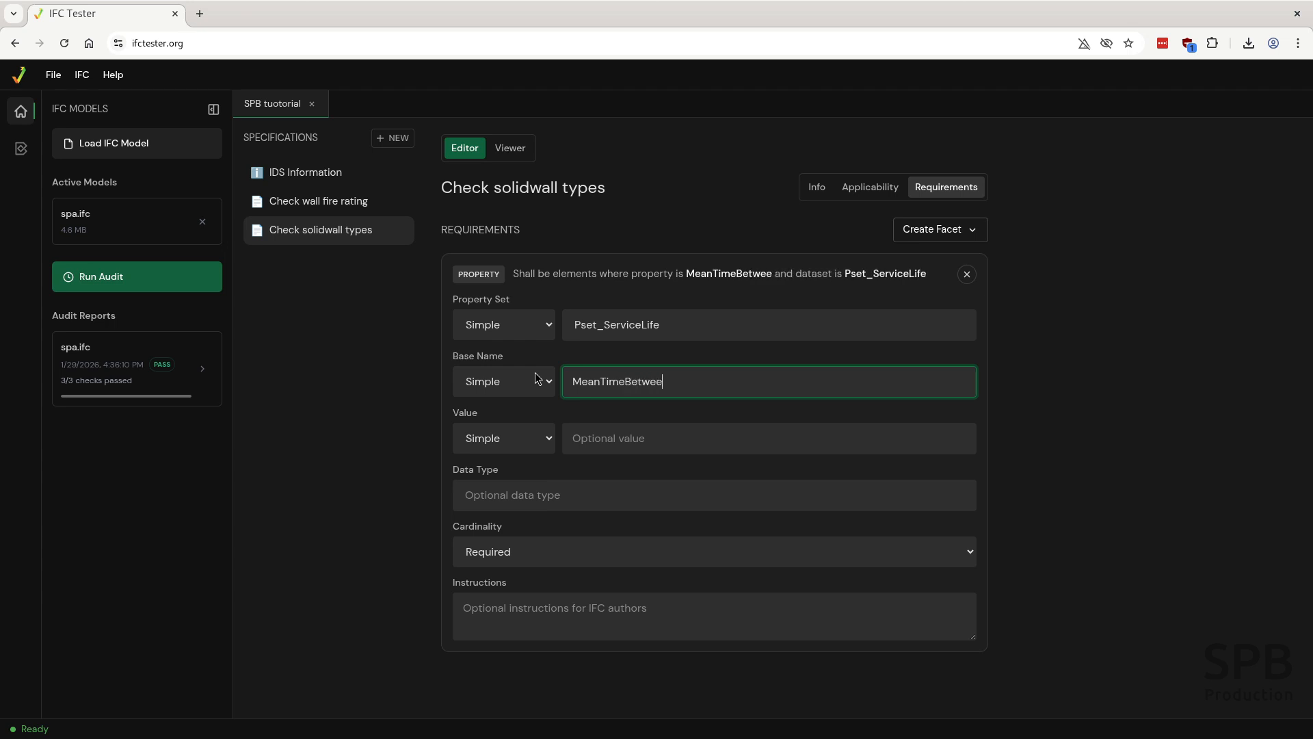
pyautogui.write('nFailure')
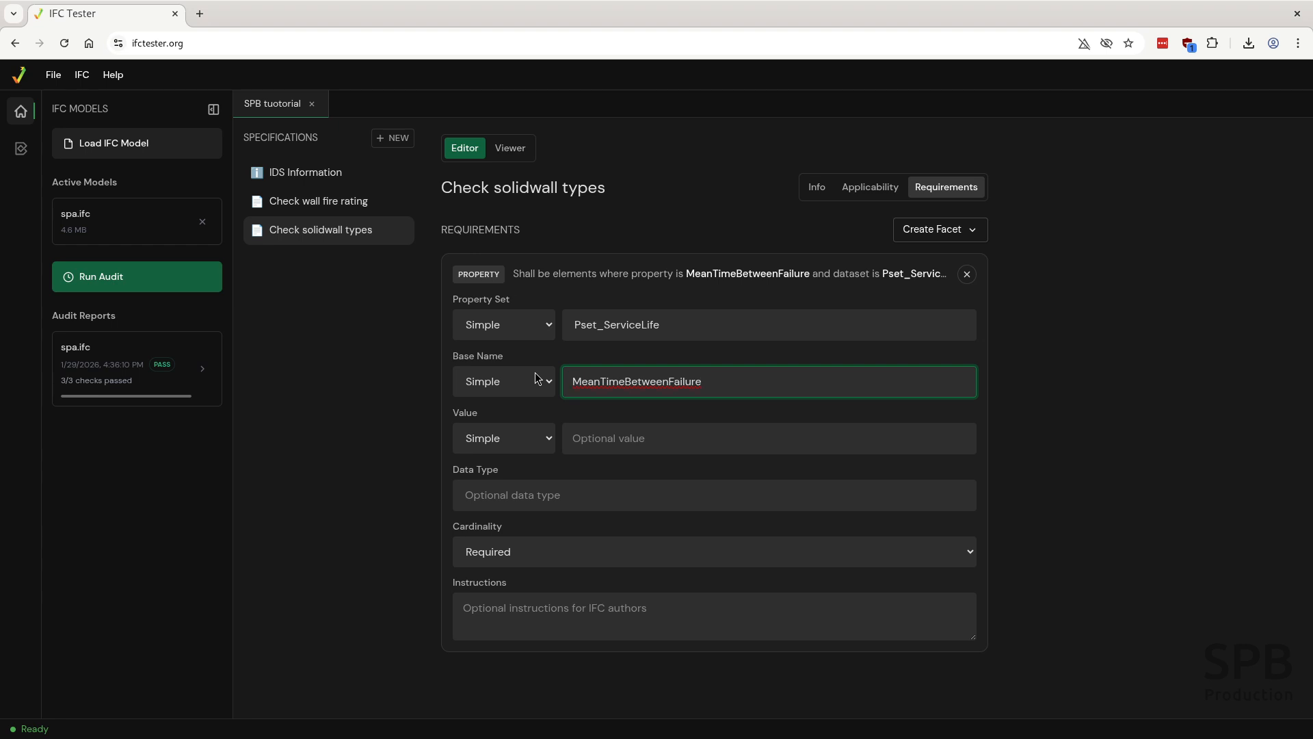
pyautogui.click(594, 448)
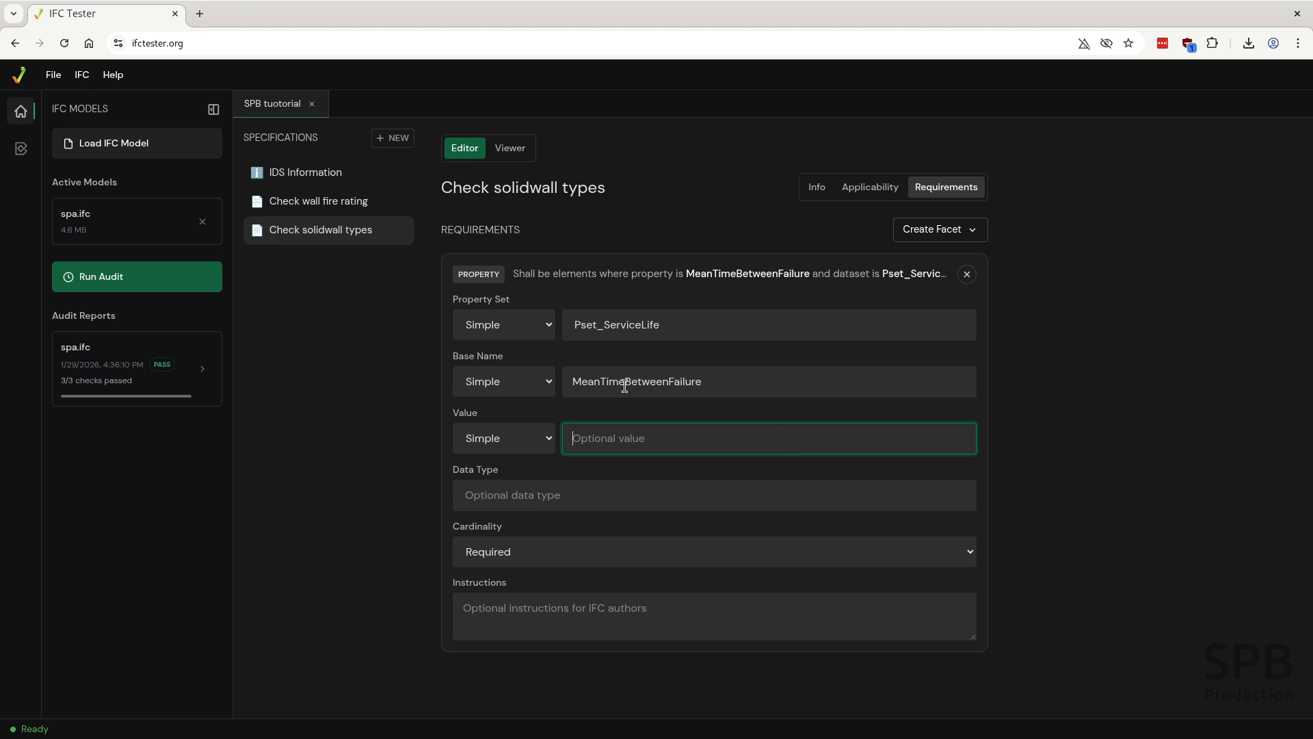
# Step: Switch to checks.odt in LibreOffice Writer and read the property, property set and value in the second check's second bullet
pyautogui.click(868, 189)
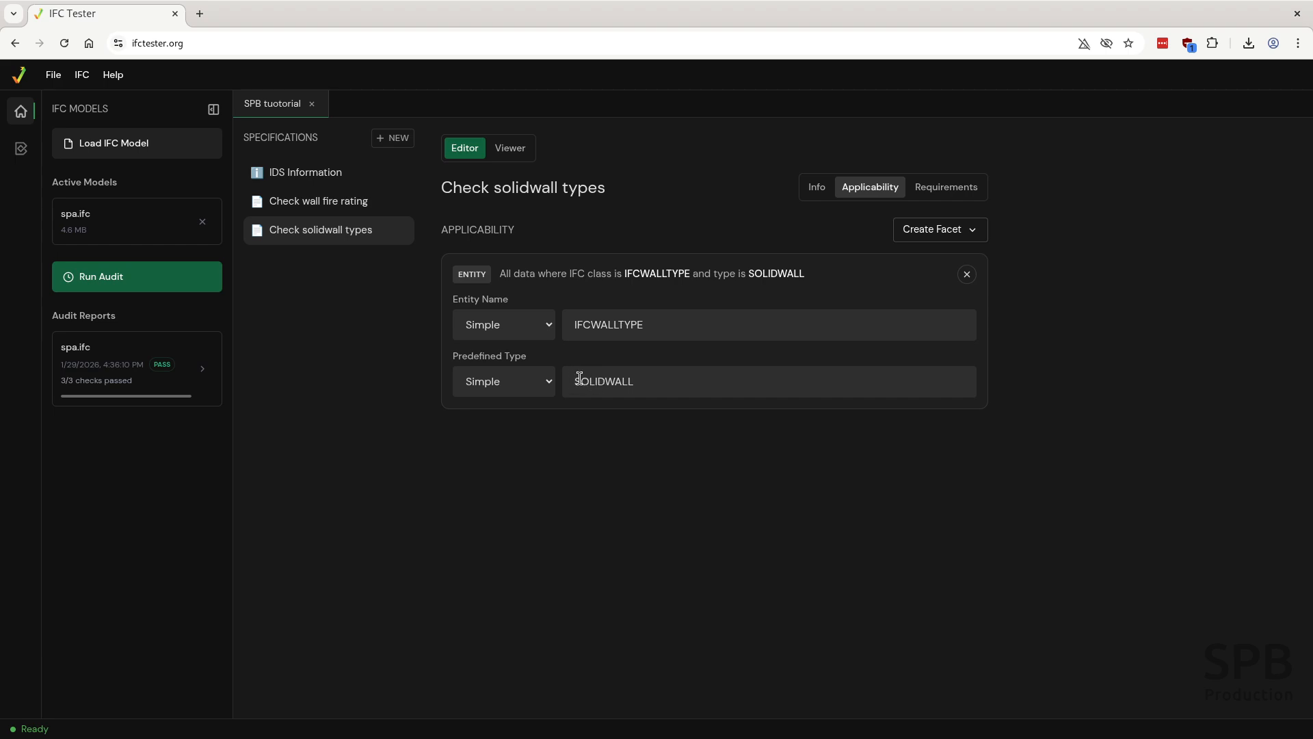
pyautogui.hotkey('alt', 'Tab')
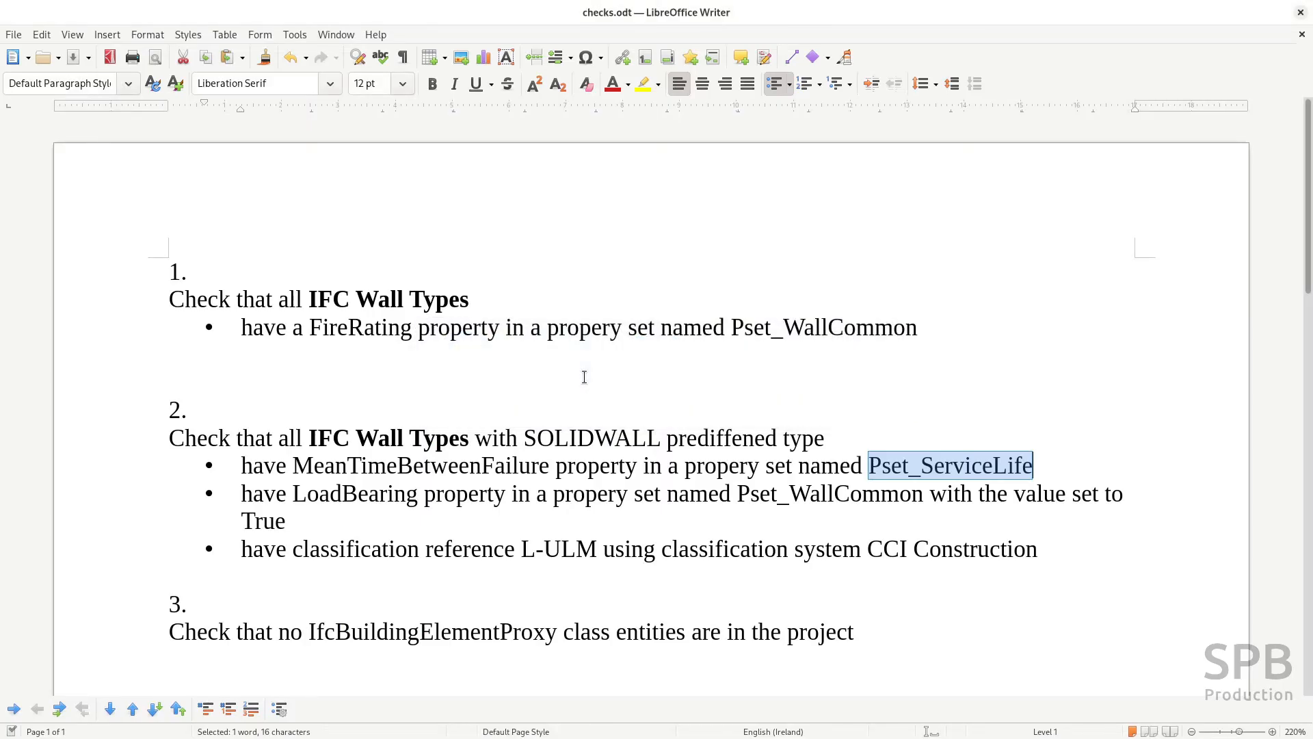
pyautogui.moveTo(293, 494); pyautogui.dragTo(420, 494)
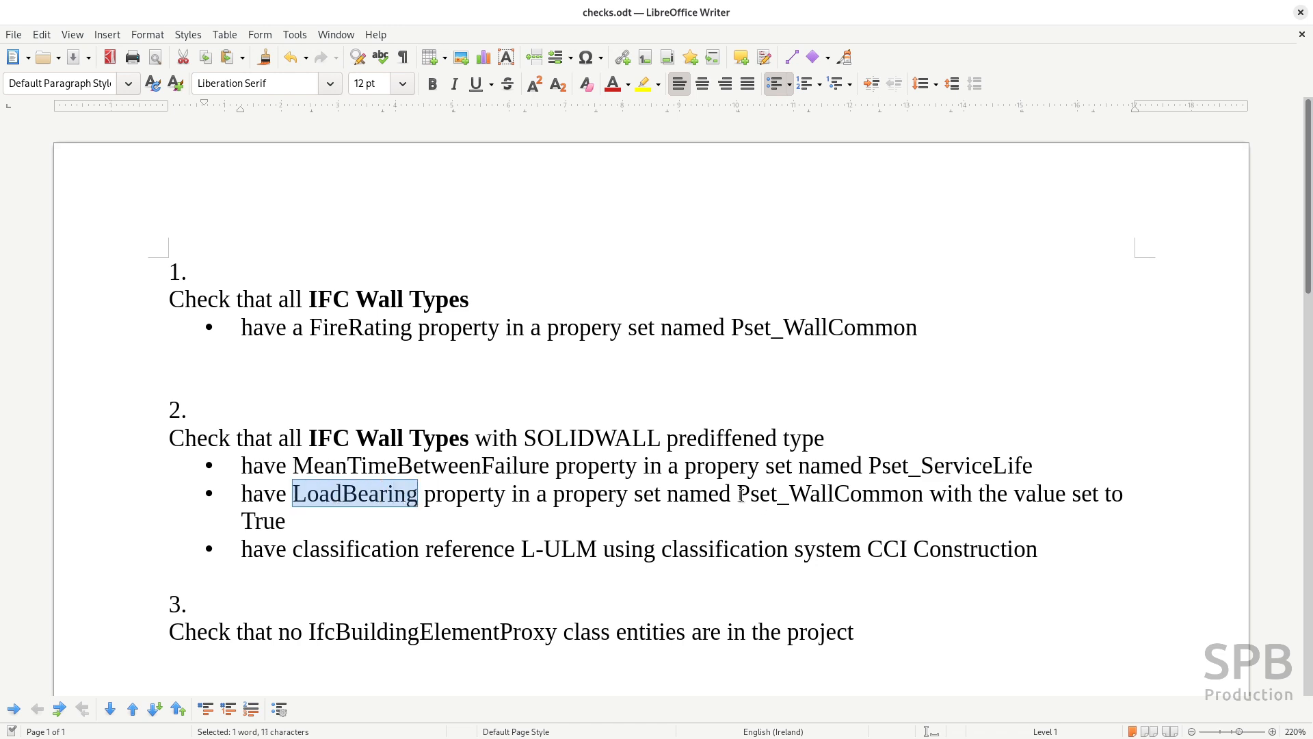
pyautogui.moveTo(738, 494); pyautogui.dragTo(925, 494)
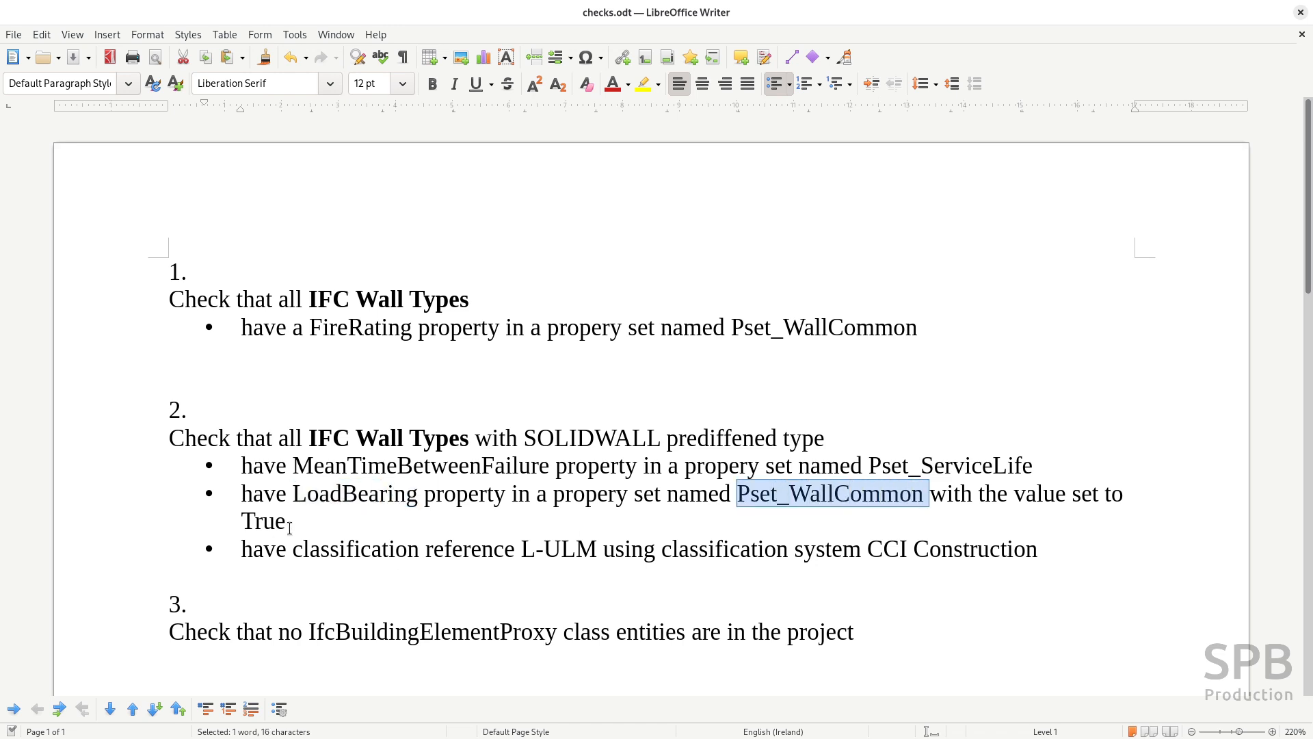
pyautogui.moveTo(287, 521); pyautogui.dragTo(243, 522)
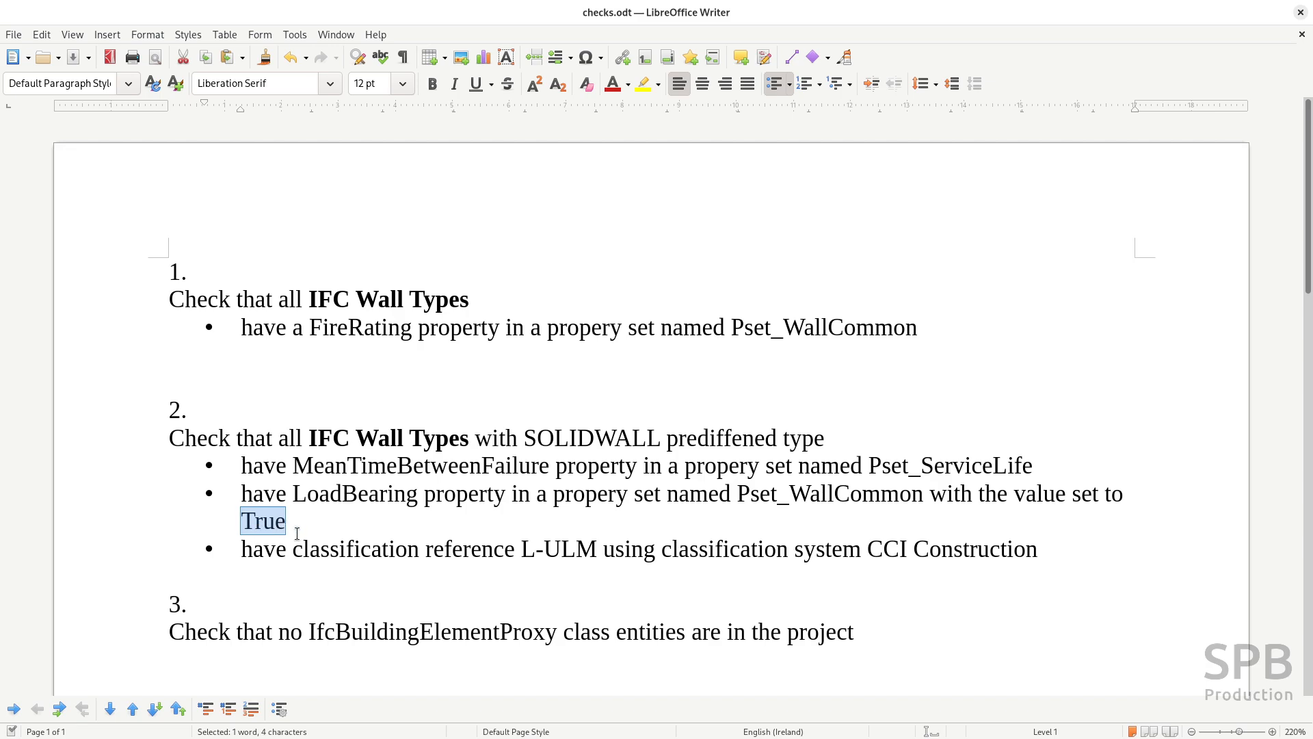
# Step: Return to IFC Tester and review the applicability and requirements of the solidwall types specification
pyautogui.hotkey('alt', 'Tab')
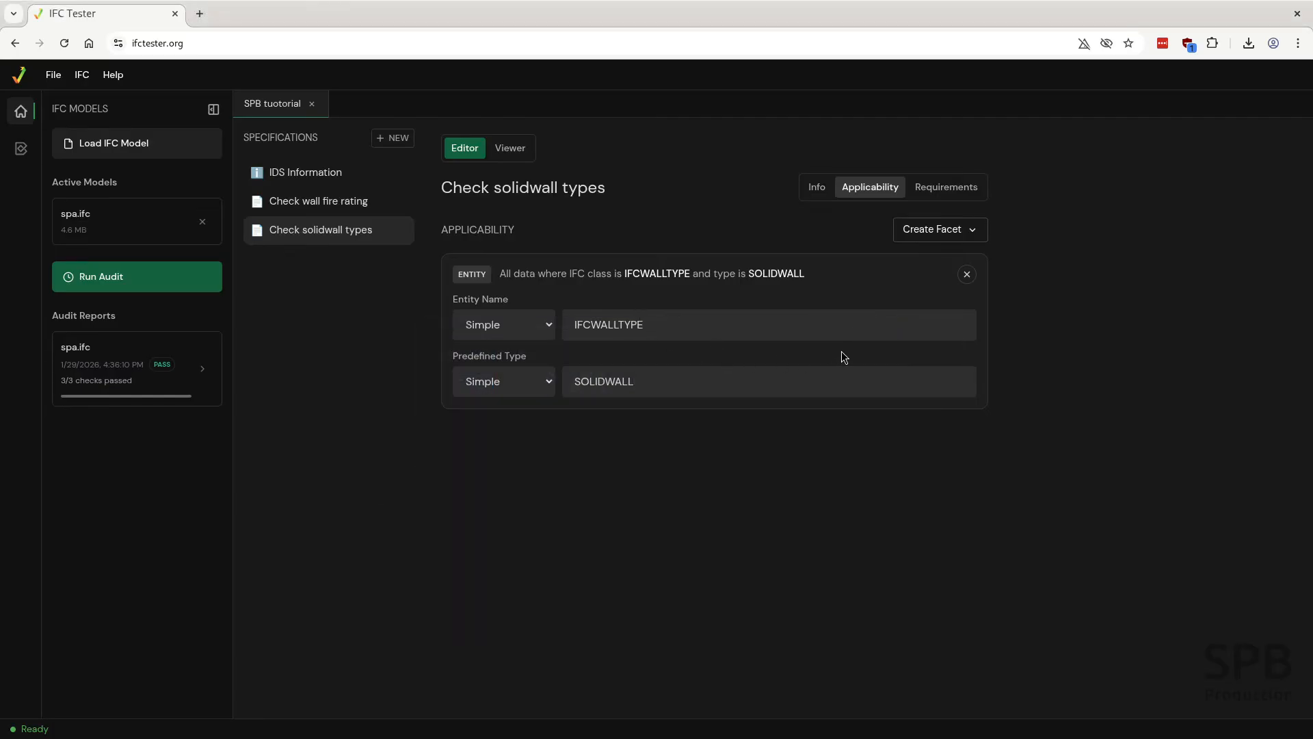
pyautogui.click(936, 188)
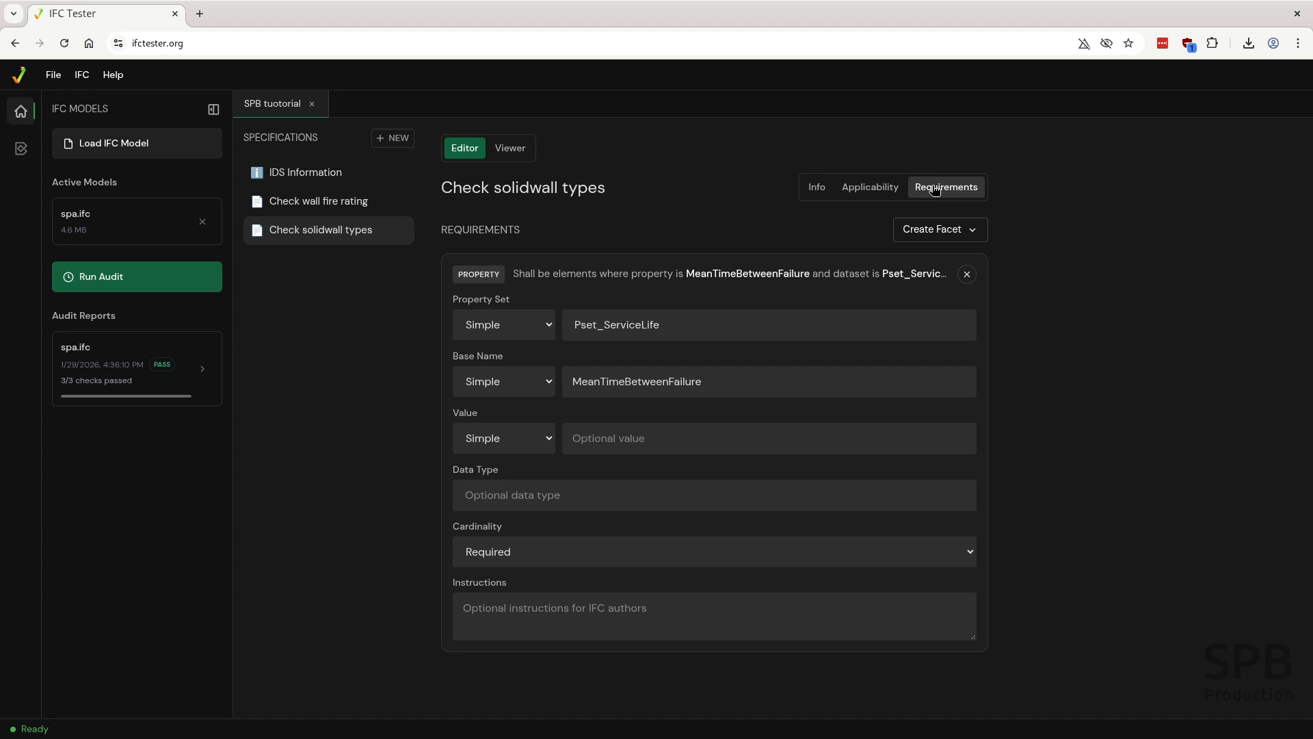
pyautogui.click(883, 188)
pyautogui.click(344, 234)
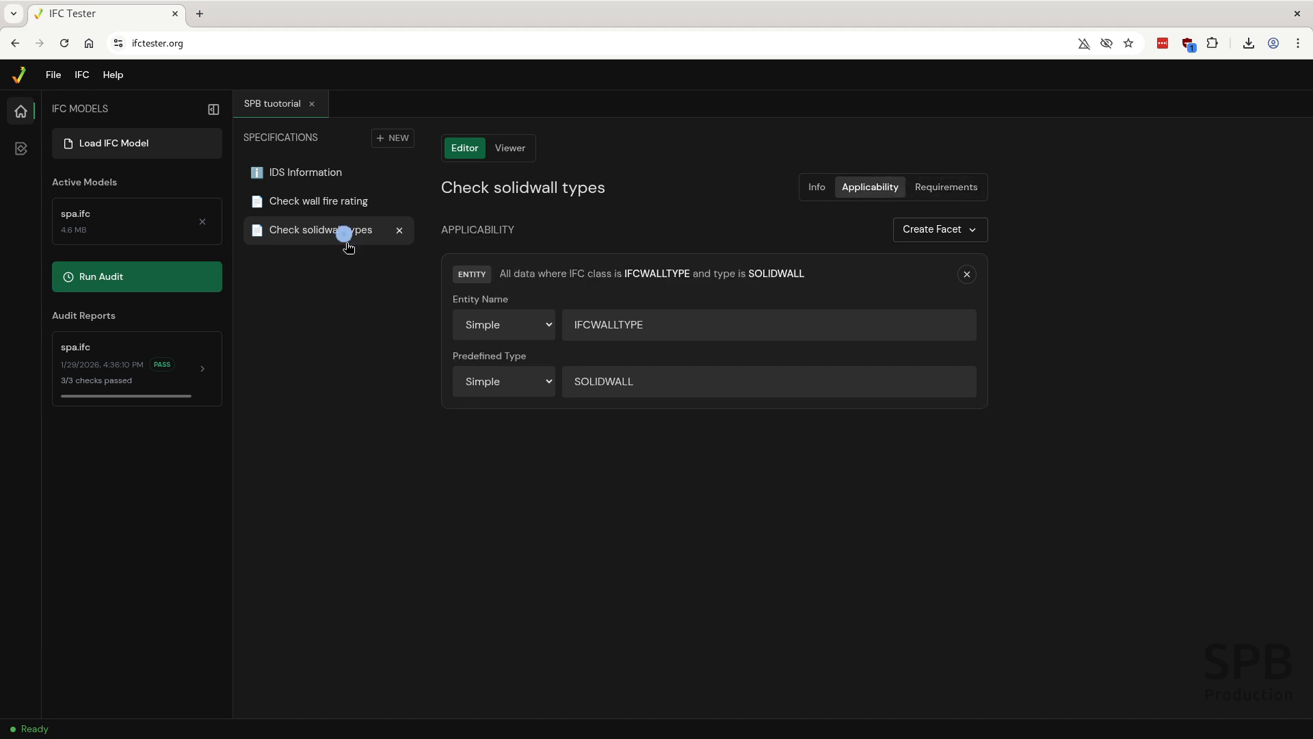
pyautogui.click(378, 280)
# Step: Add a second Property facet to the solidwall types requirements and set its property set to Pset_WallCommon
pyautogui.click(944, 192)
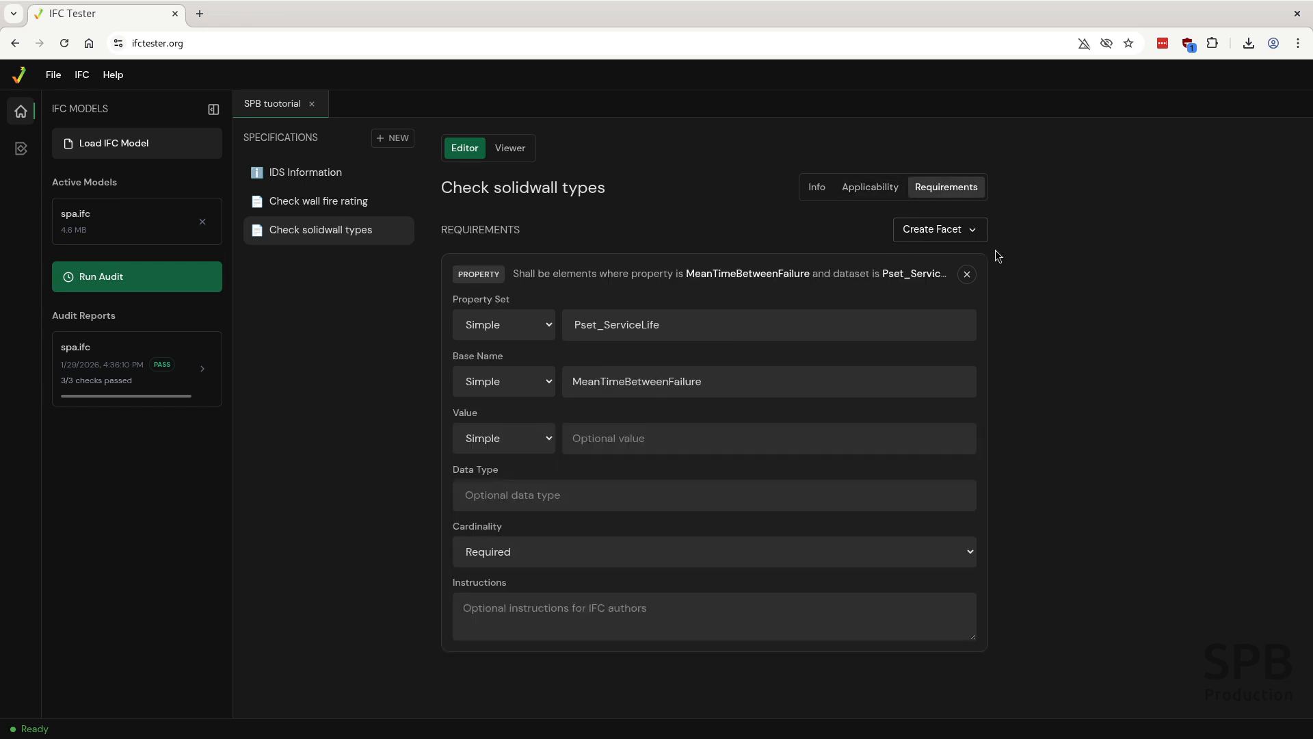
pyautogui.click(976, 236)
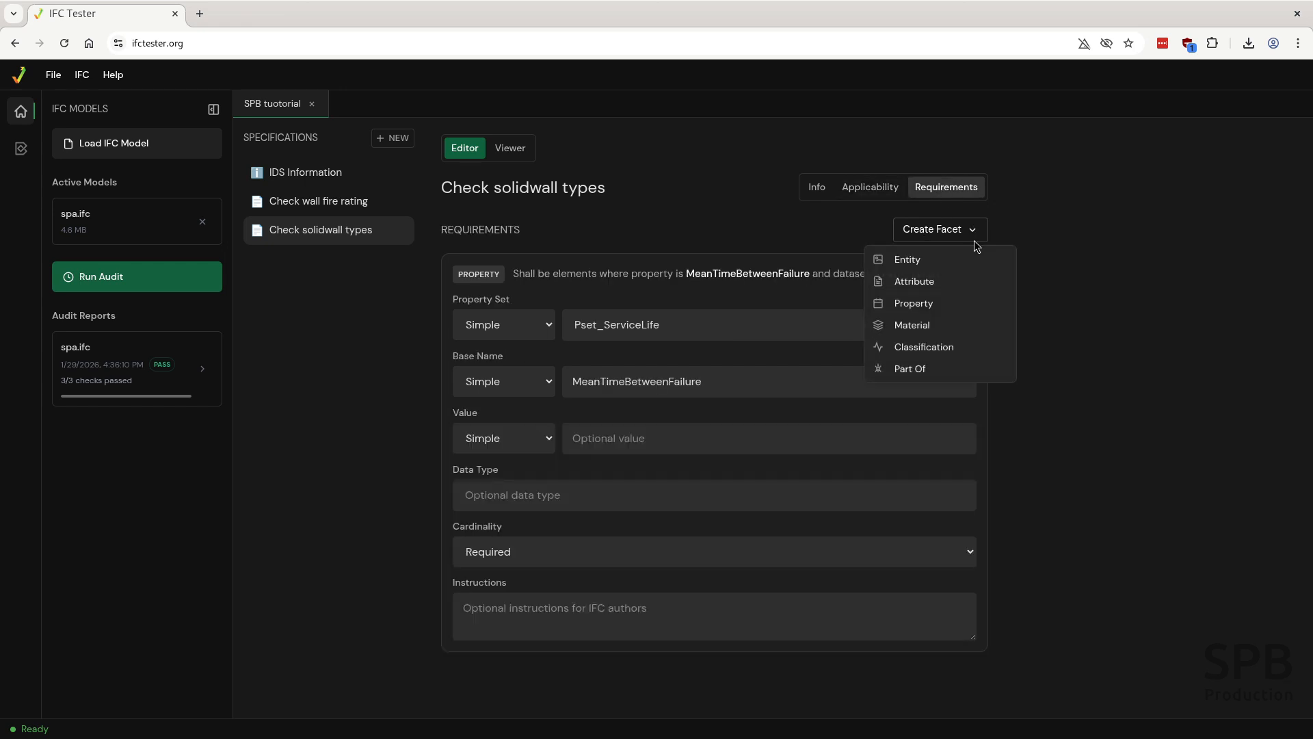
pyautogui.click(914, 303)
pyautogui.scroll(-3, 767, 479)
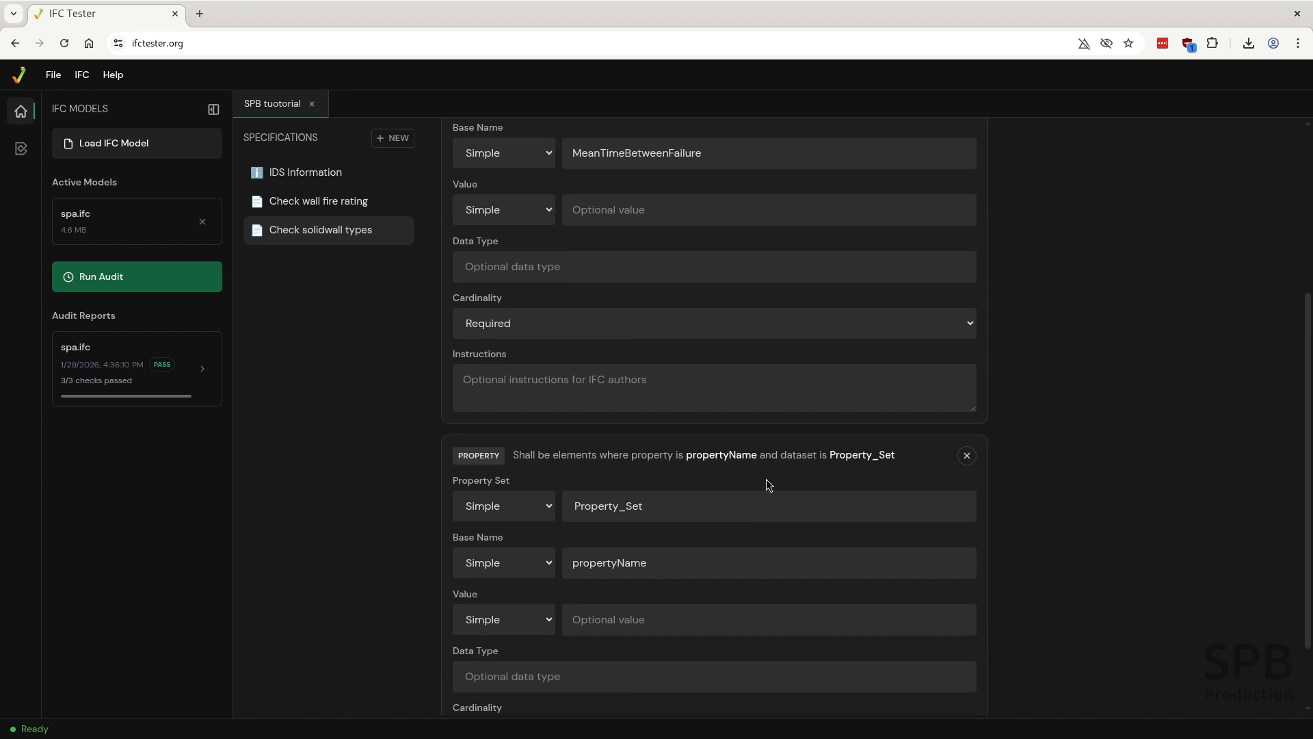
pyautogui.scroll(-2, 766, 482)
pyautogui.click(660, 378)
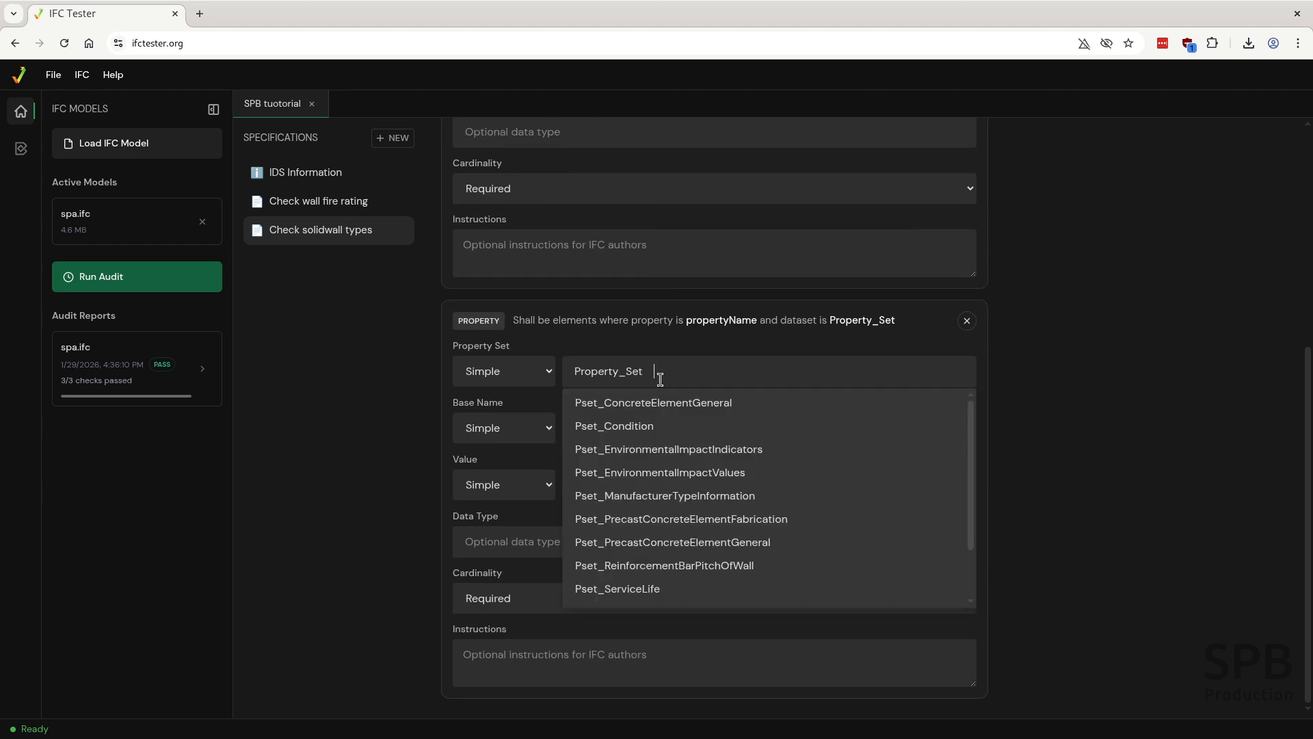
pyautogui.write('wal')
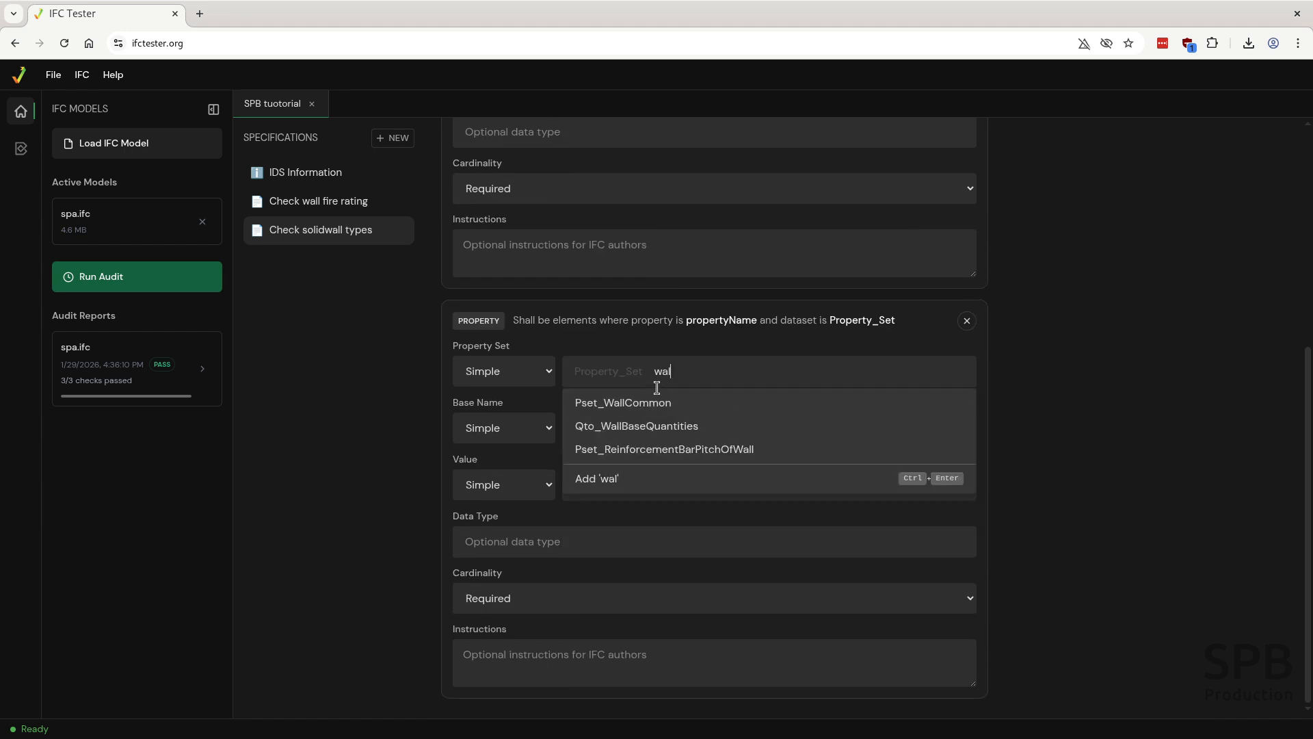
pyautogui.click(650, 405)
# Step: Set the base name of the solidwall types specification's second Property facet to LoadBearing
pyautogui.click(639, 428)
pyautogui.hotkey('ctrl', 'a')
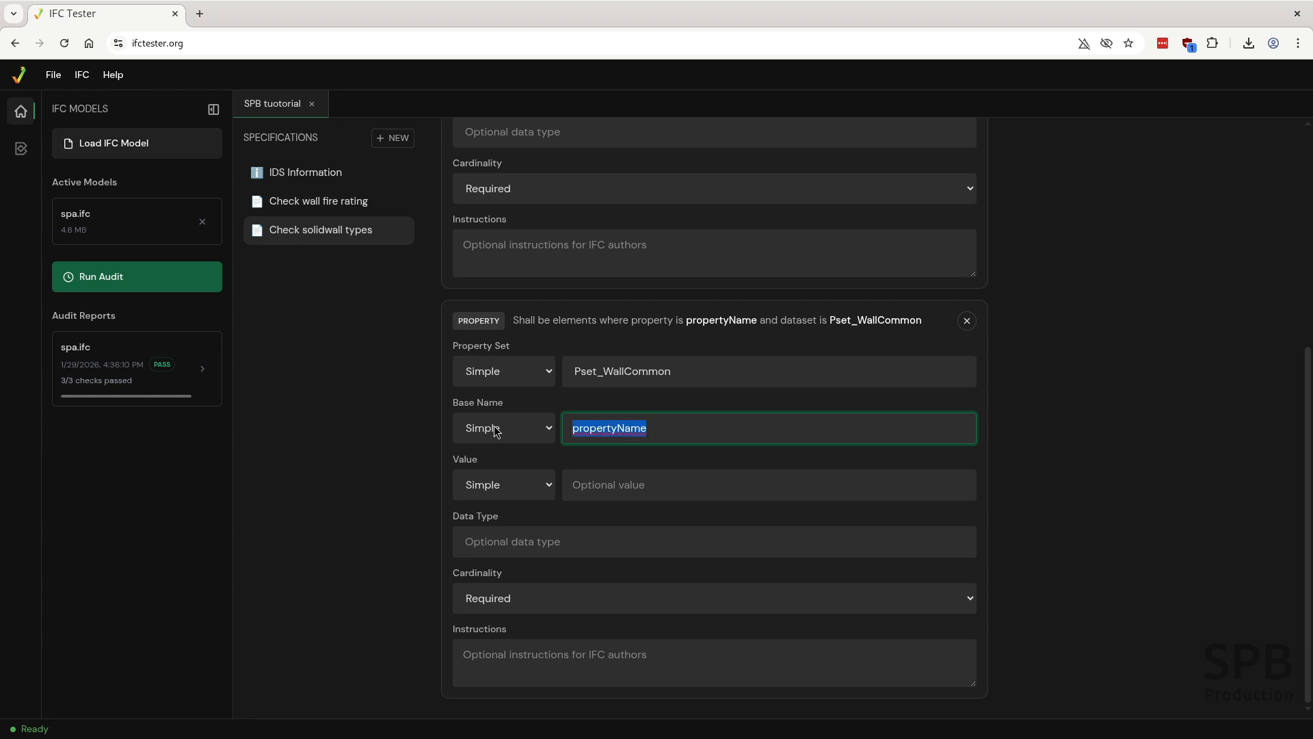
pyautogui.write('LoadB')
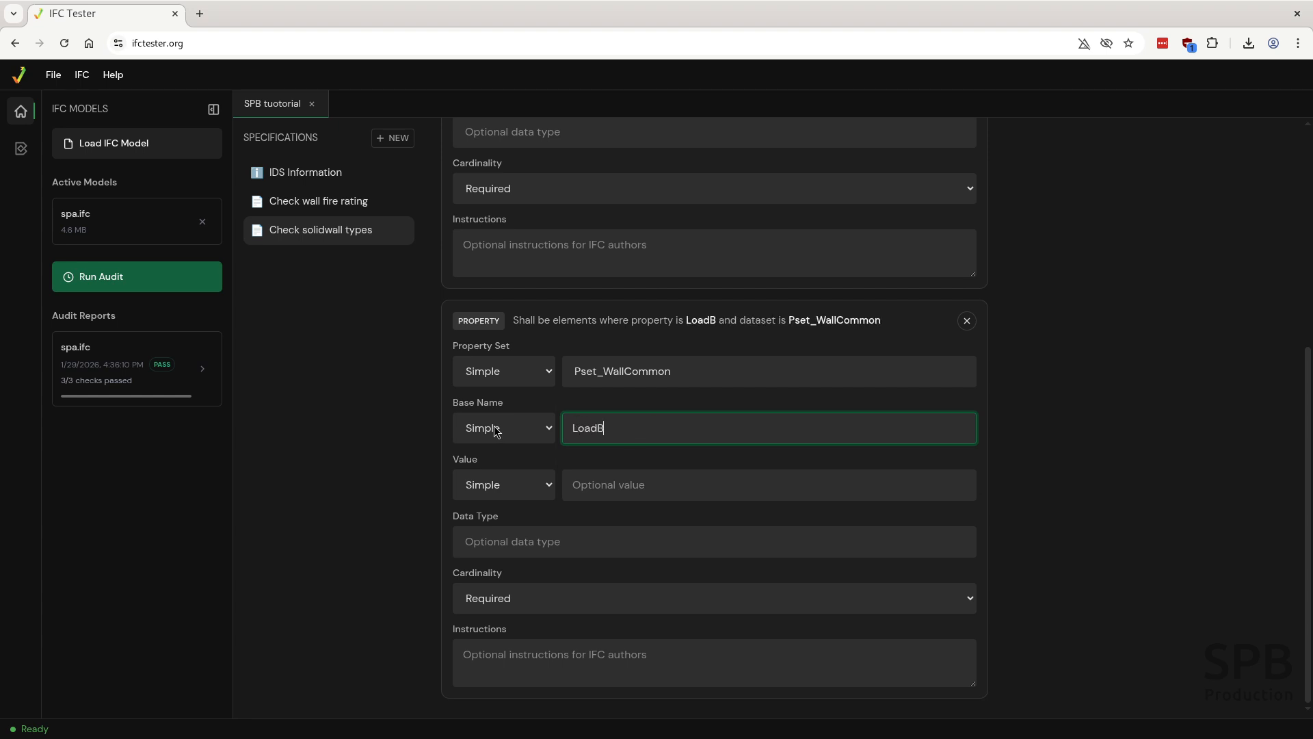
pyautogui.write('earin')
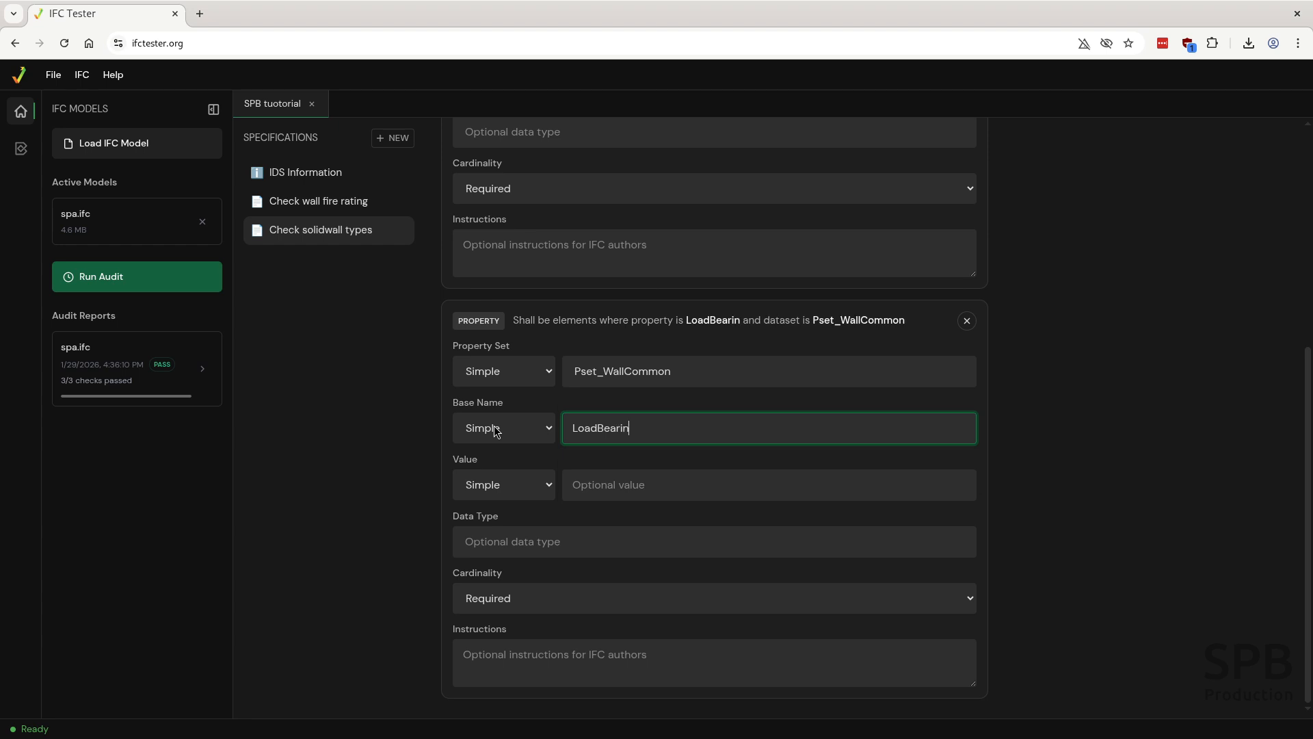
pyautogui.write('g')
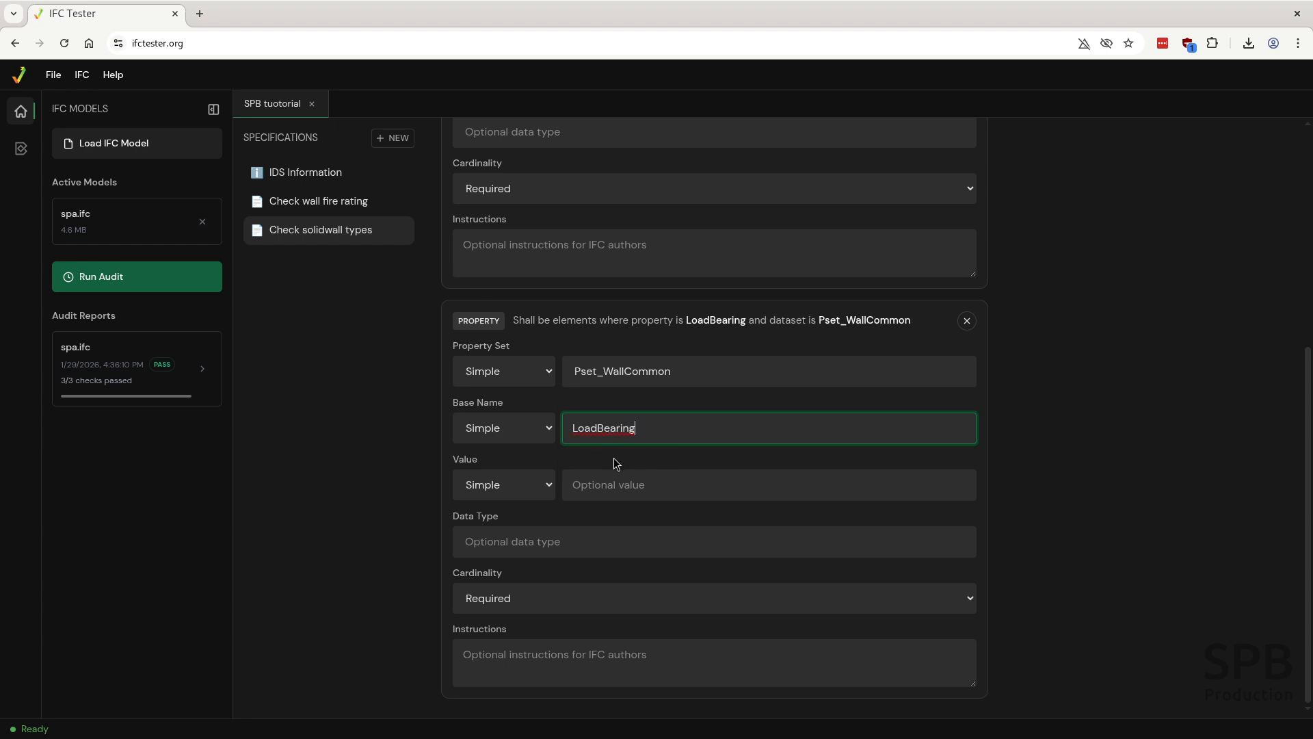
# Step: Keep the LoadBearing facet's value type as Simple and set its value to True
pyautogui.click(548, 487)
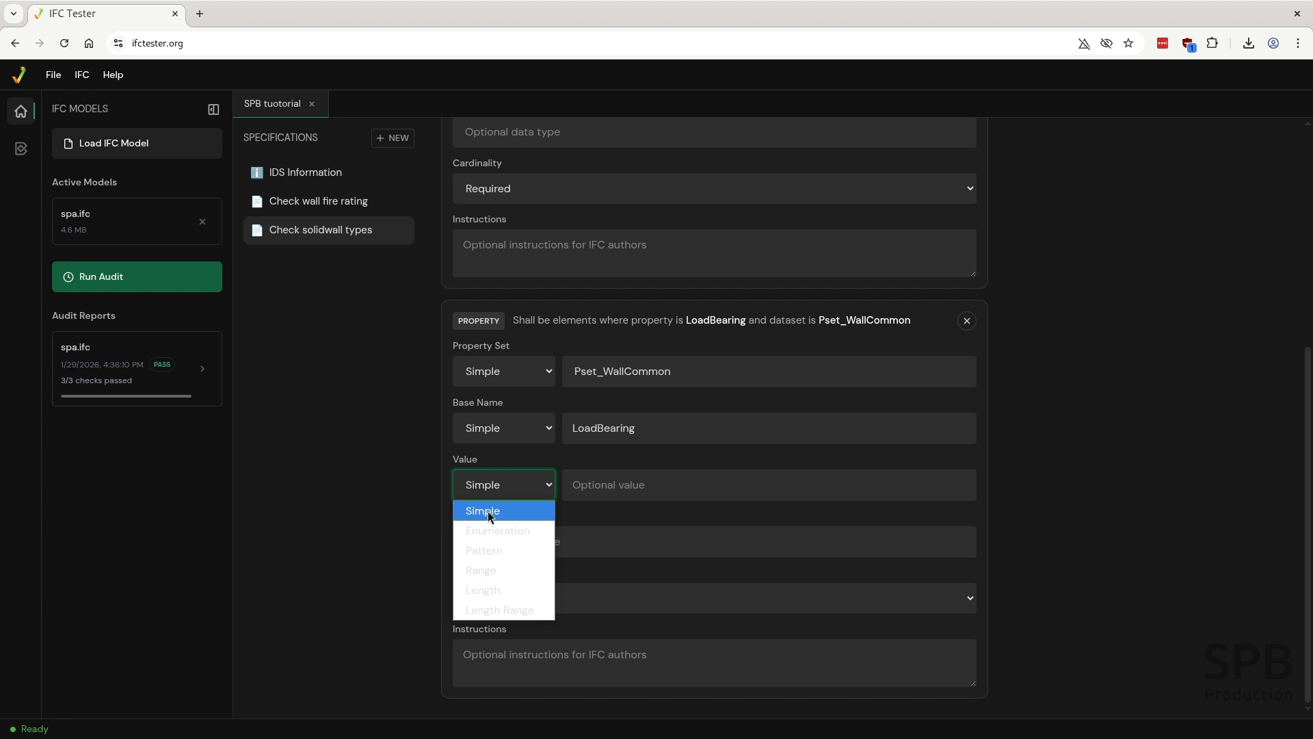
pyautogui.click(584, 512)
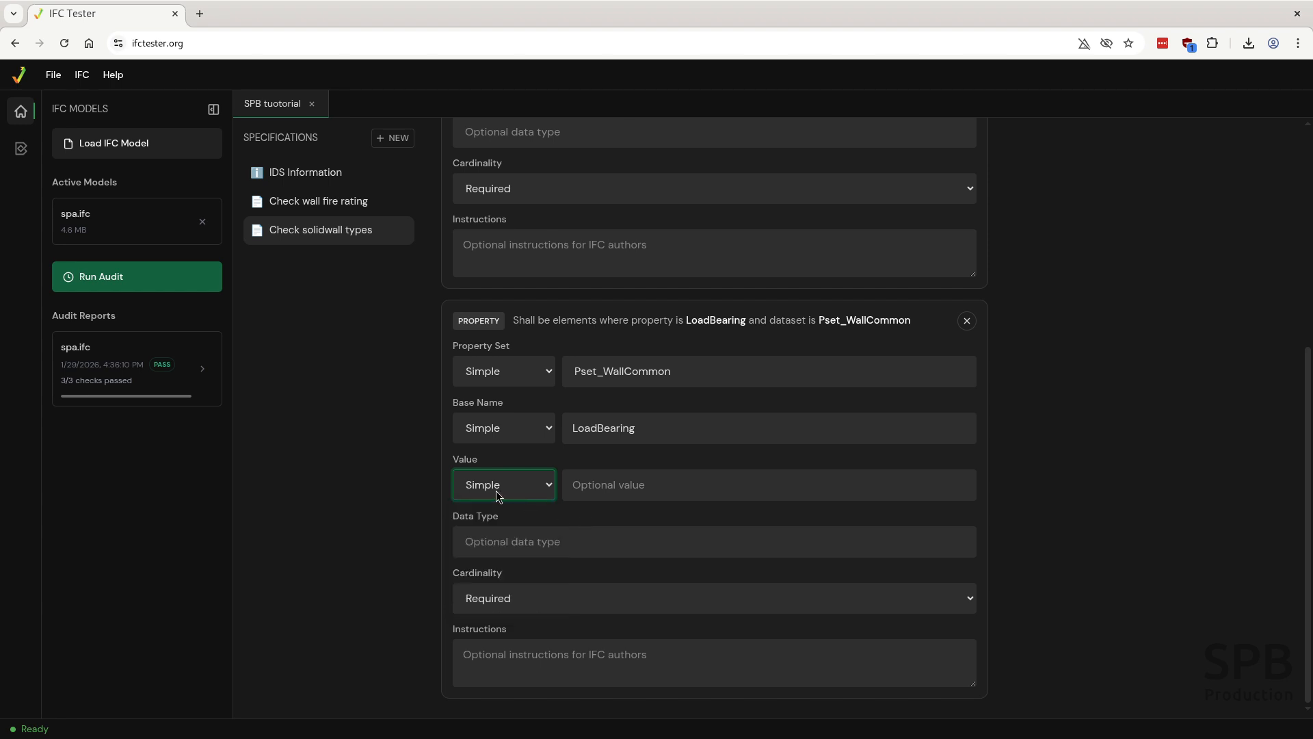
pyautogui.click(588, 484)
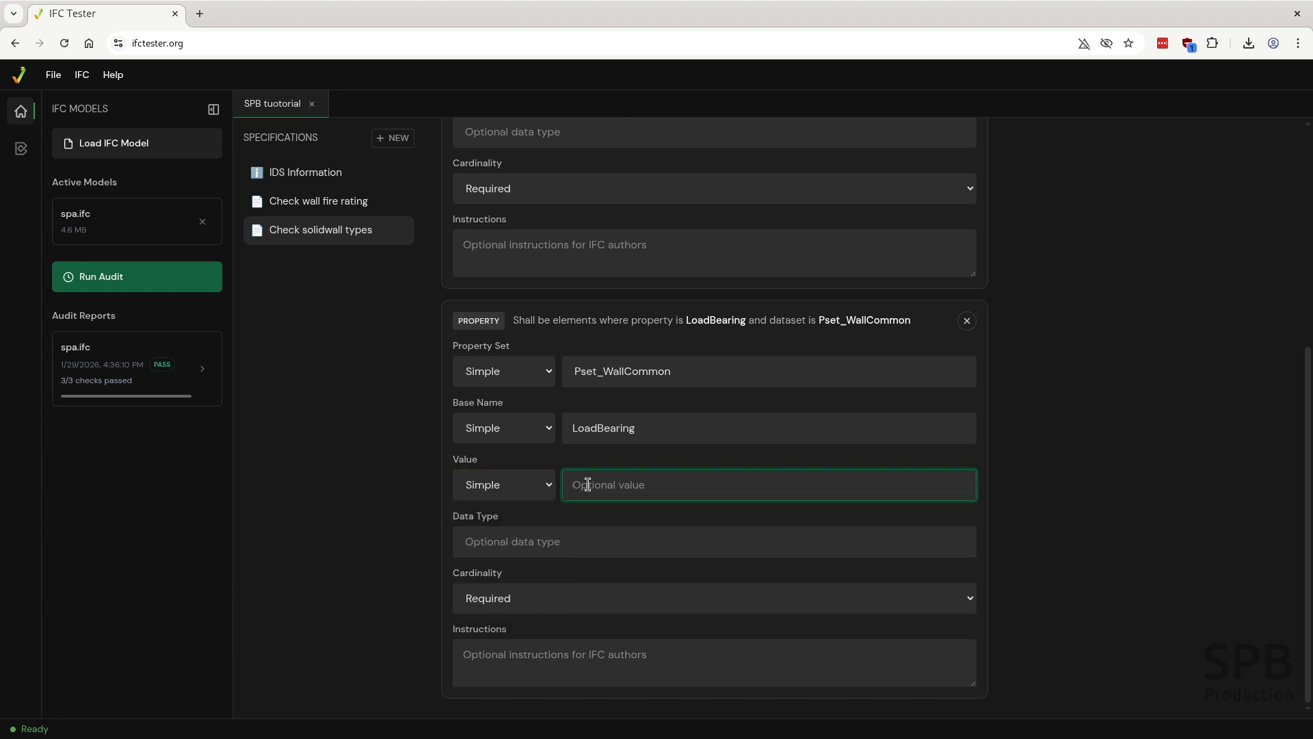
pyautogui.write('Tru')
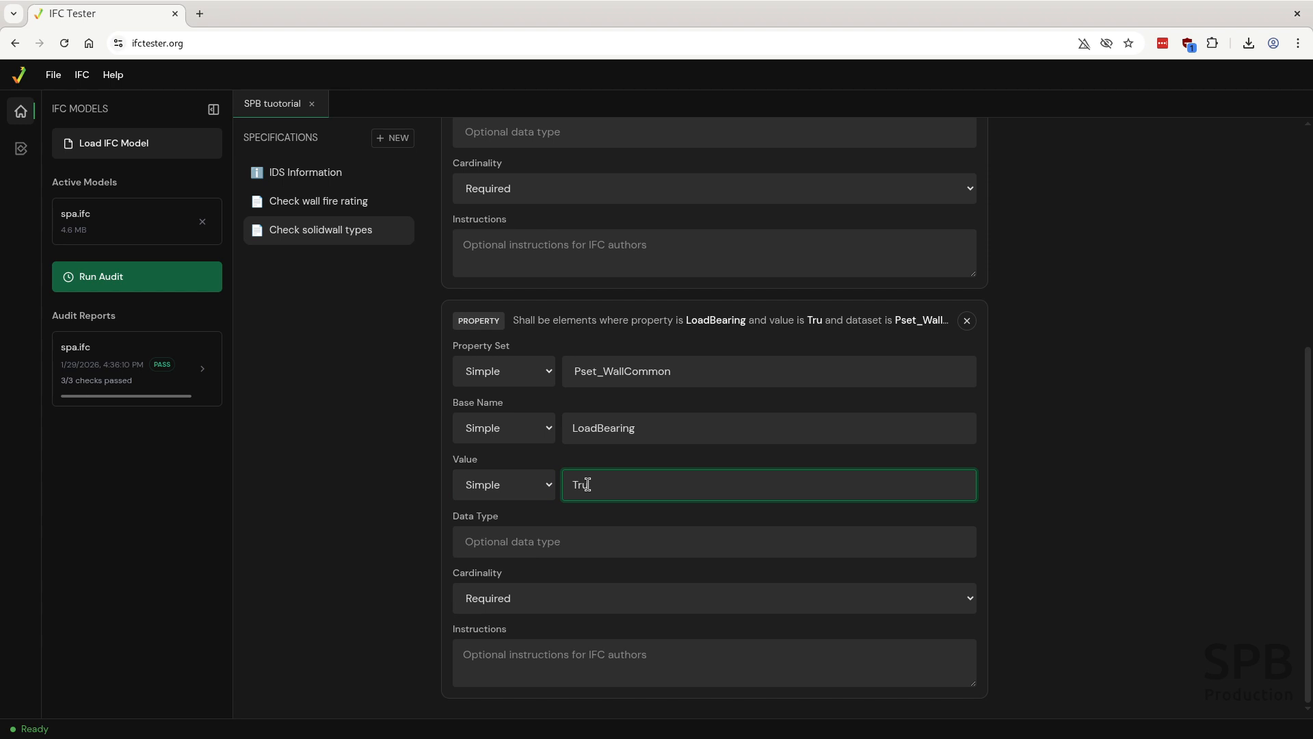
pyautogui.write('e')
# Step: Switch to checks.odt in LibreOffice Writer and read the classification reference and system in the second check's third bullet
pyautogui.hotkey('alt', 'Tab')
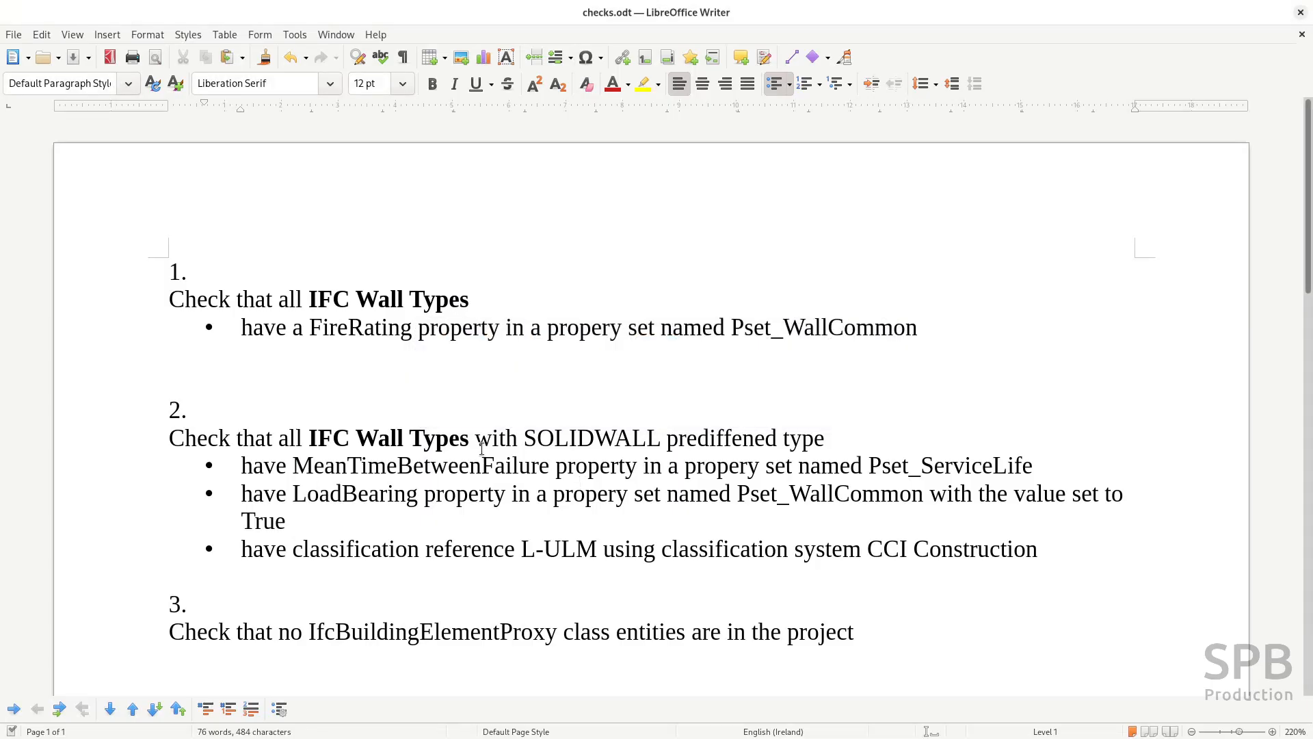
pyautogui.moveTo(333, 439); pyautogui.dragTo(673, 436)
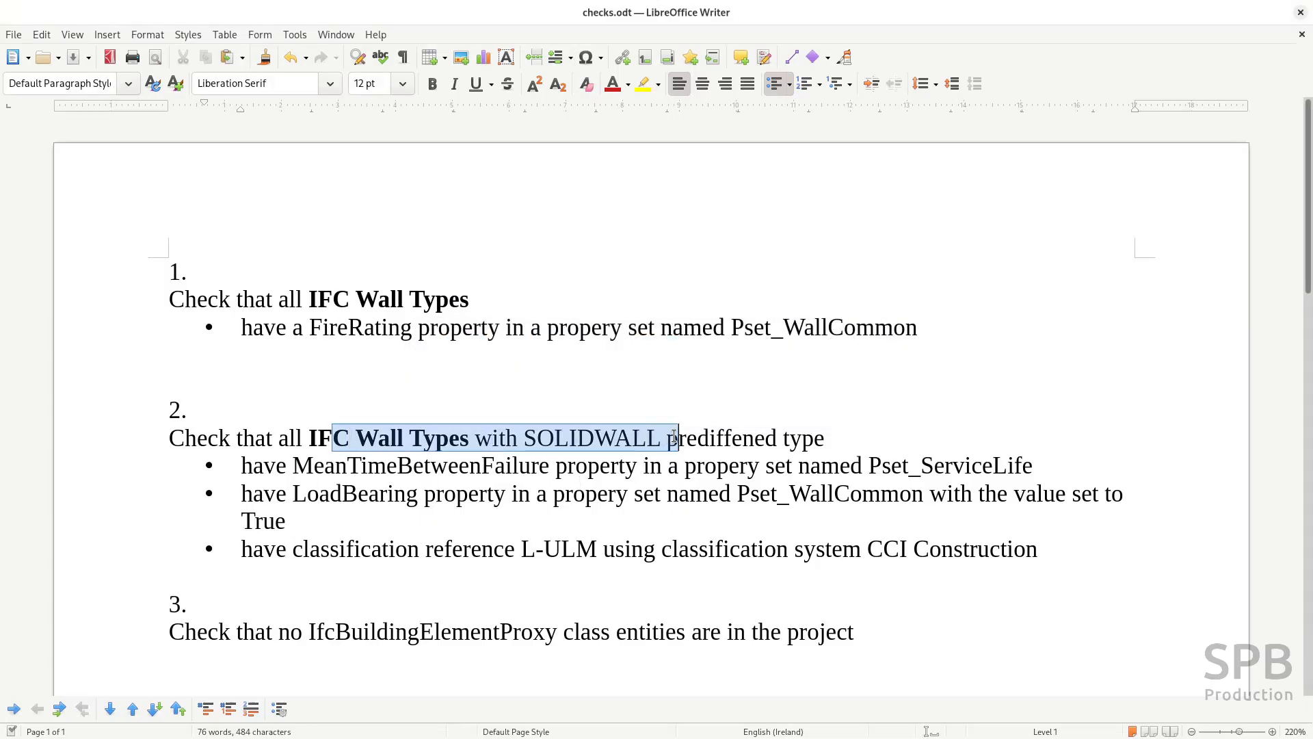
pyautogui.click(505, 531)
pyautogui.click(294, 551)
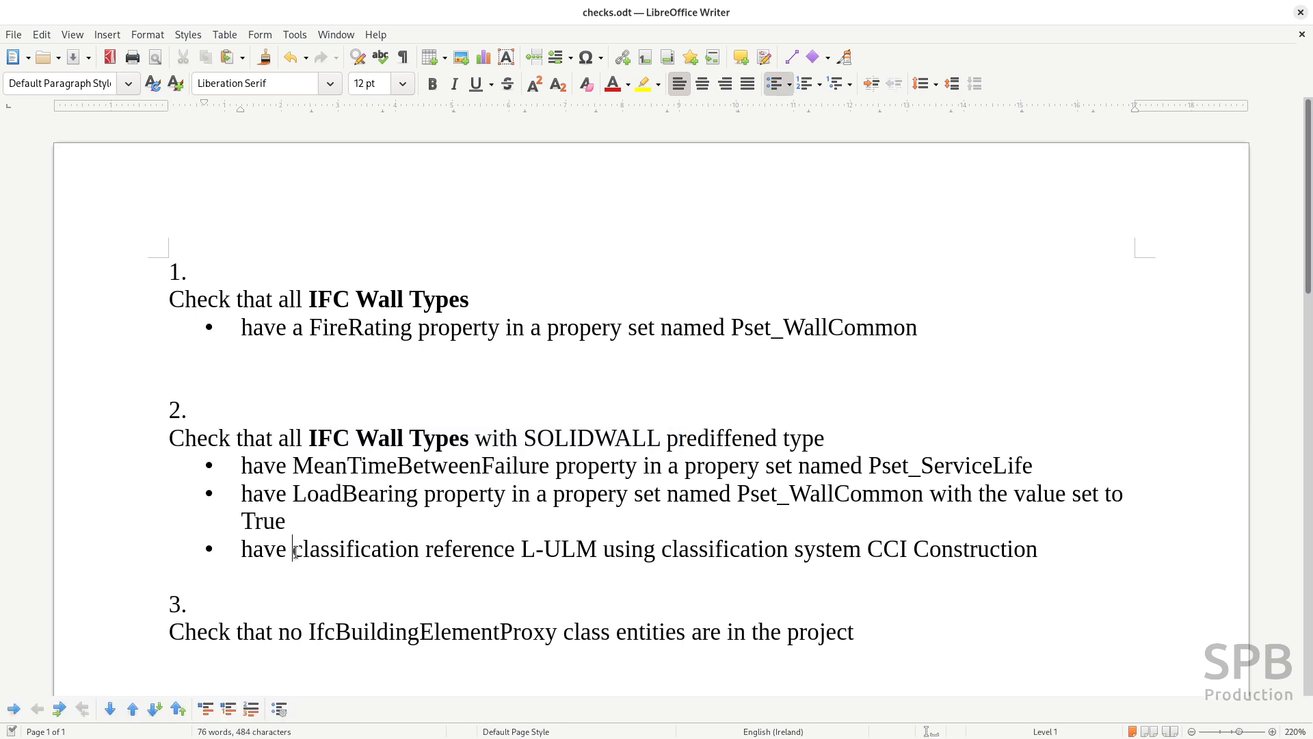
pyautogui.moveTo(294, 551); pyautogui.dragTo(595, 550)
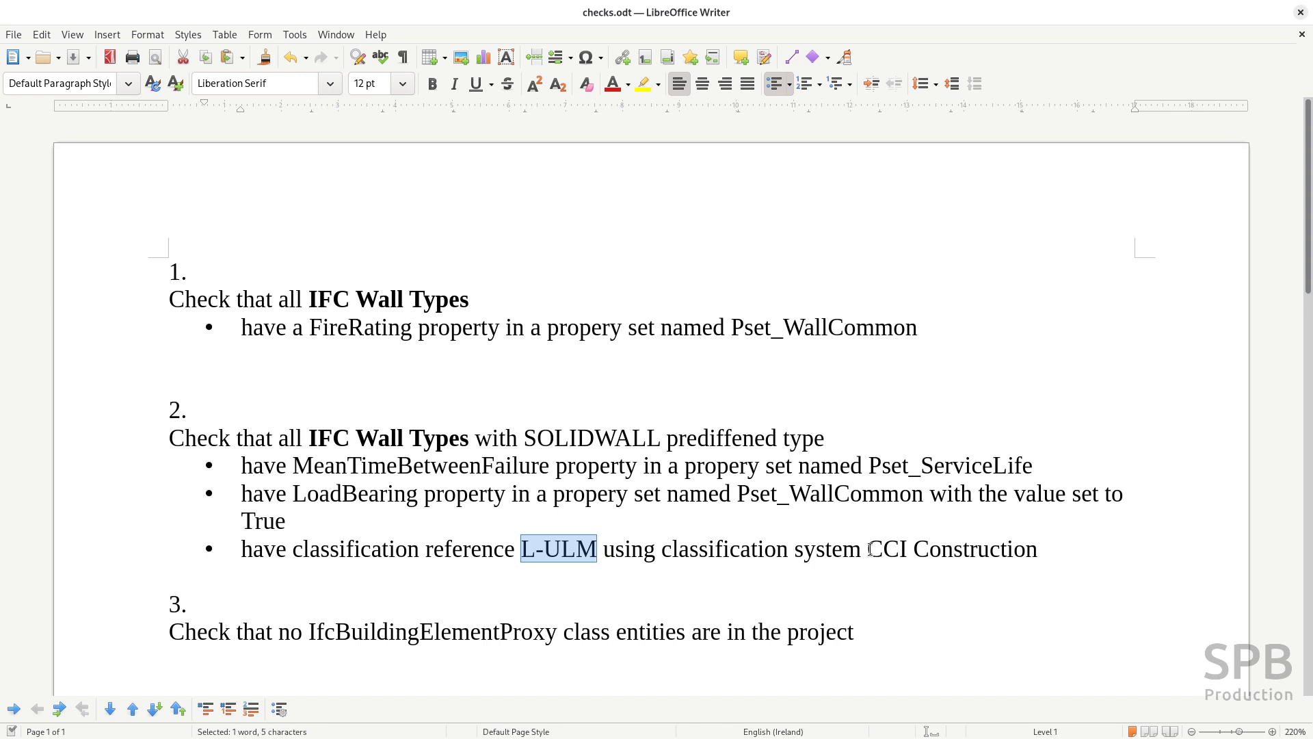
pyautogui.moveTo(870, 550); pyautogui.dragTo(1034, 553)
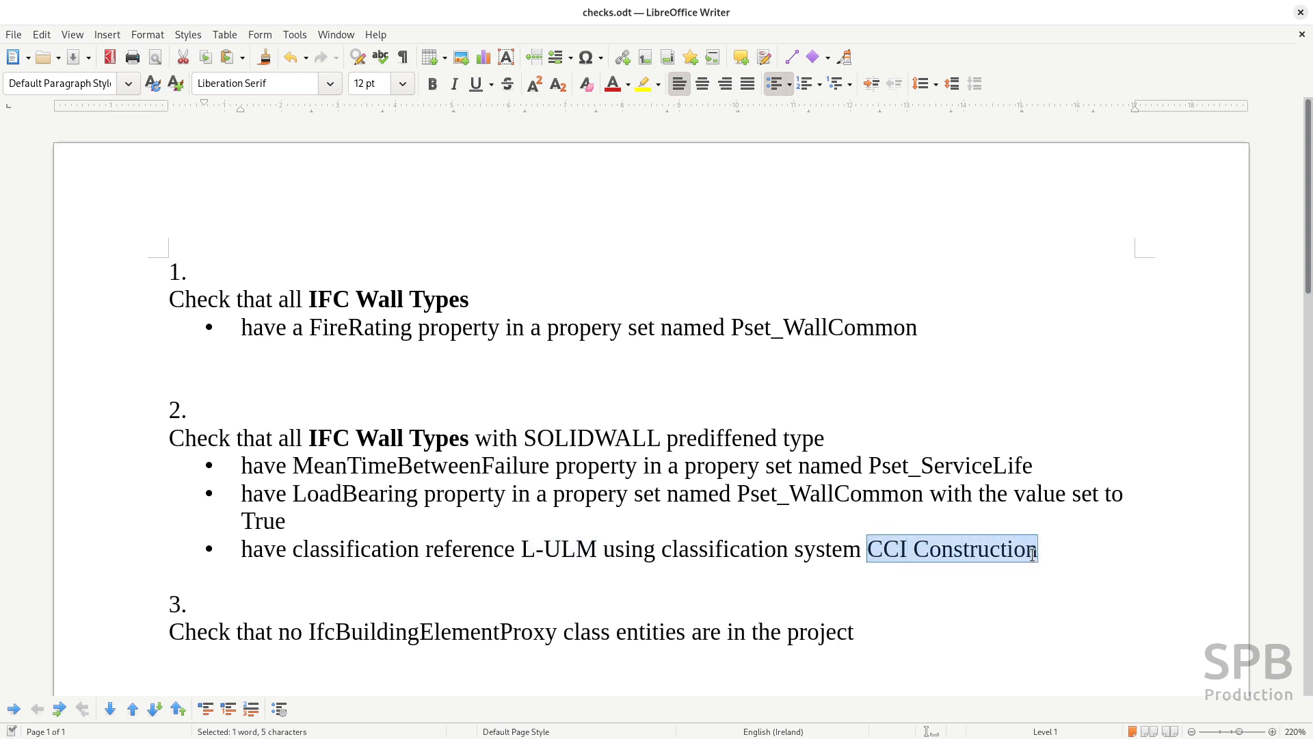
# Step: Return to IFC Tester and add a Classification facet to the solidwall types requirements
pyautogui.hotkey('alt', 'Tab')
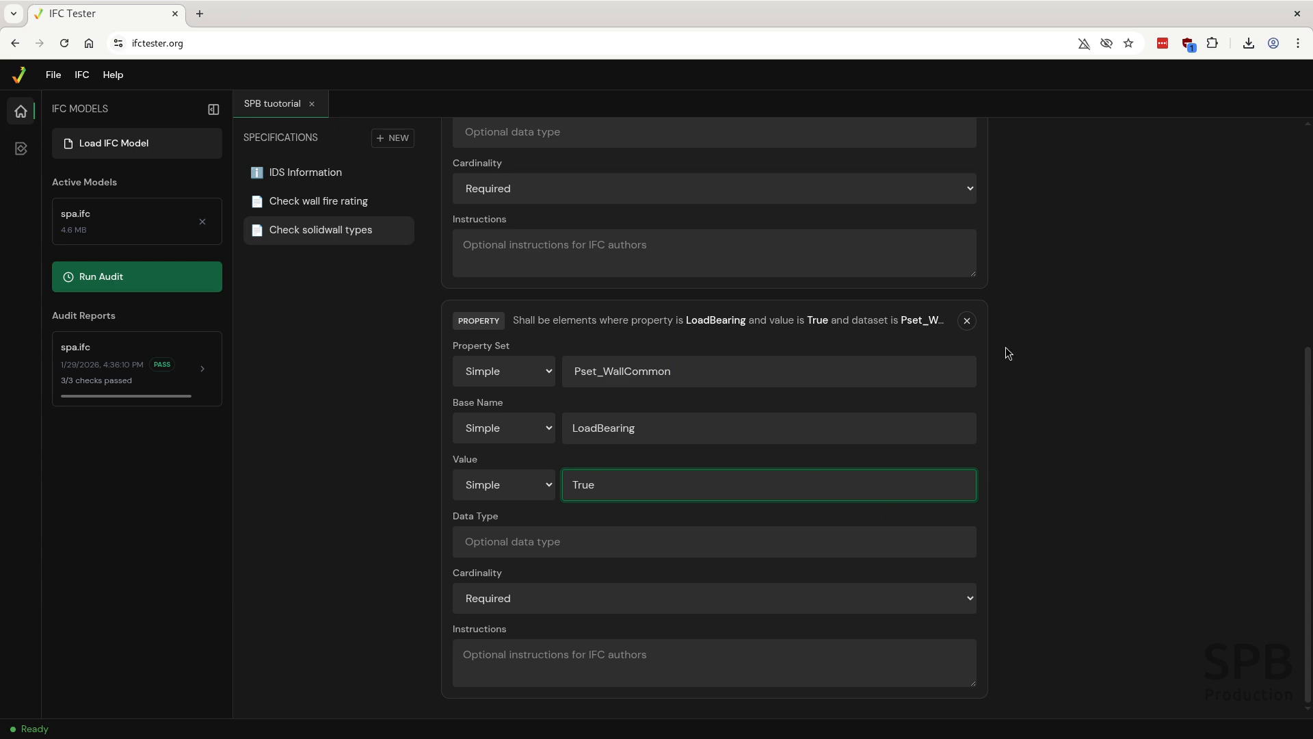
pyautogui.scroll(5, 1006, 347)
pyautogui.click(974, 231)
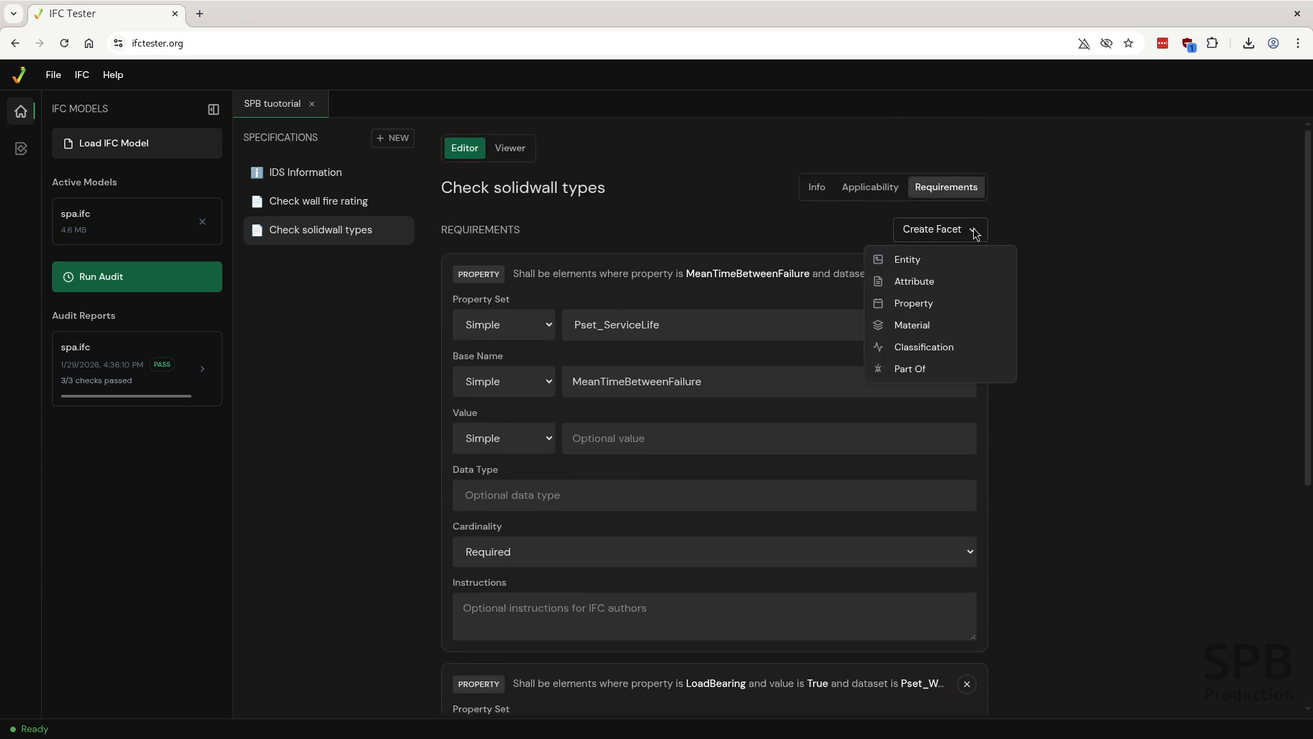
pyautogui.click(918, 347)
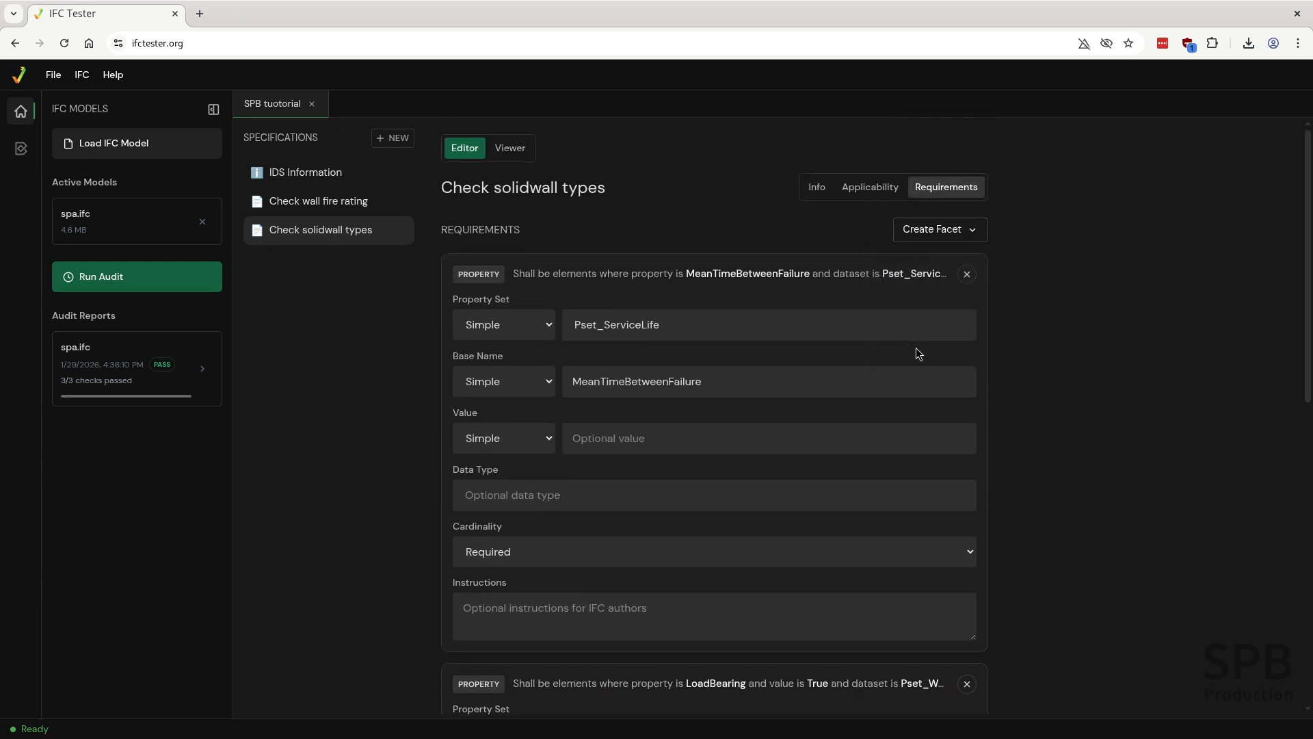
pyautogui.scroll(-10, 1039, 400)
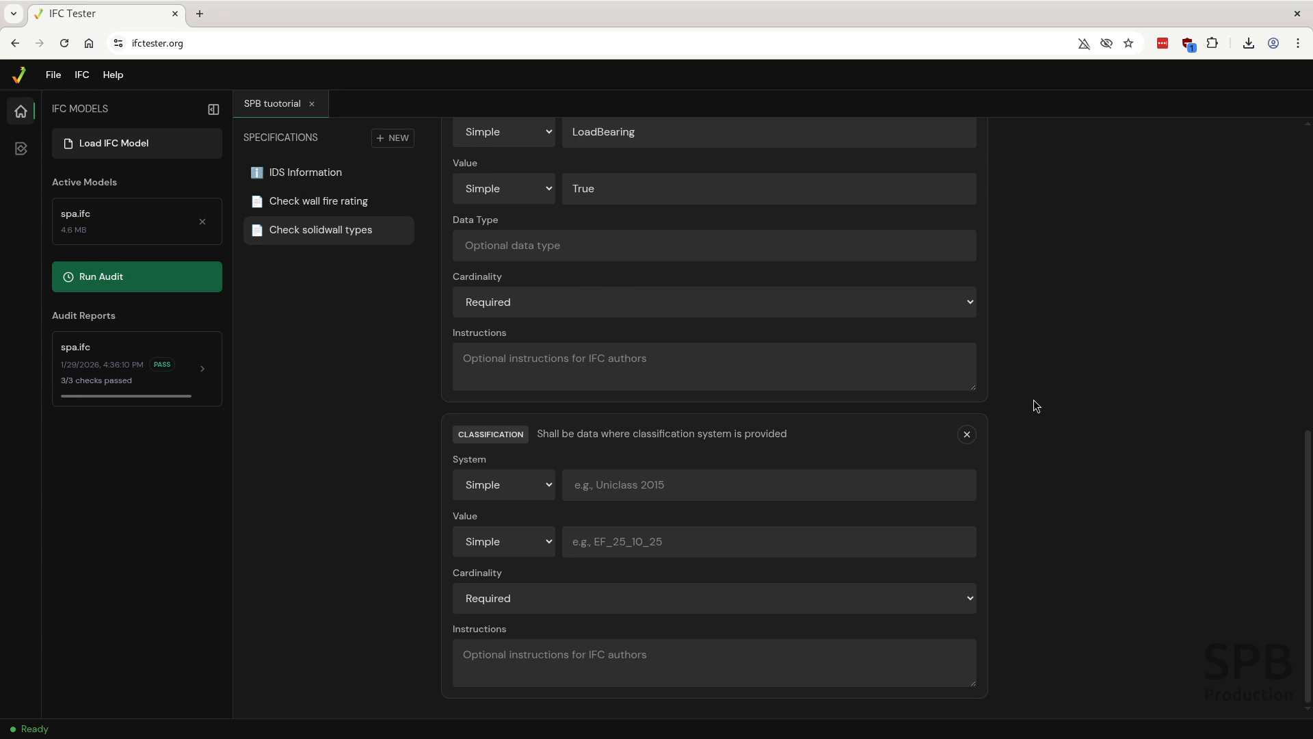
# Step: Set the Classification facet's system to the custom entry CCI Construction
pyautogui.click(627, 487)
pyautogui.write('cc')
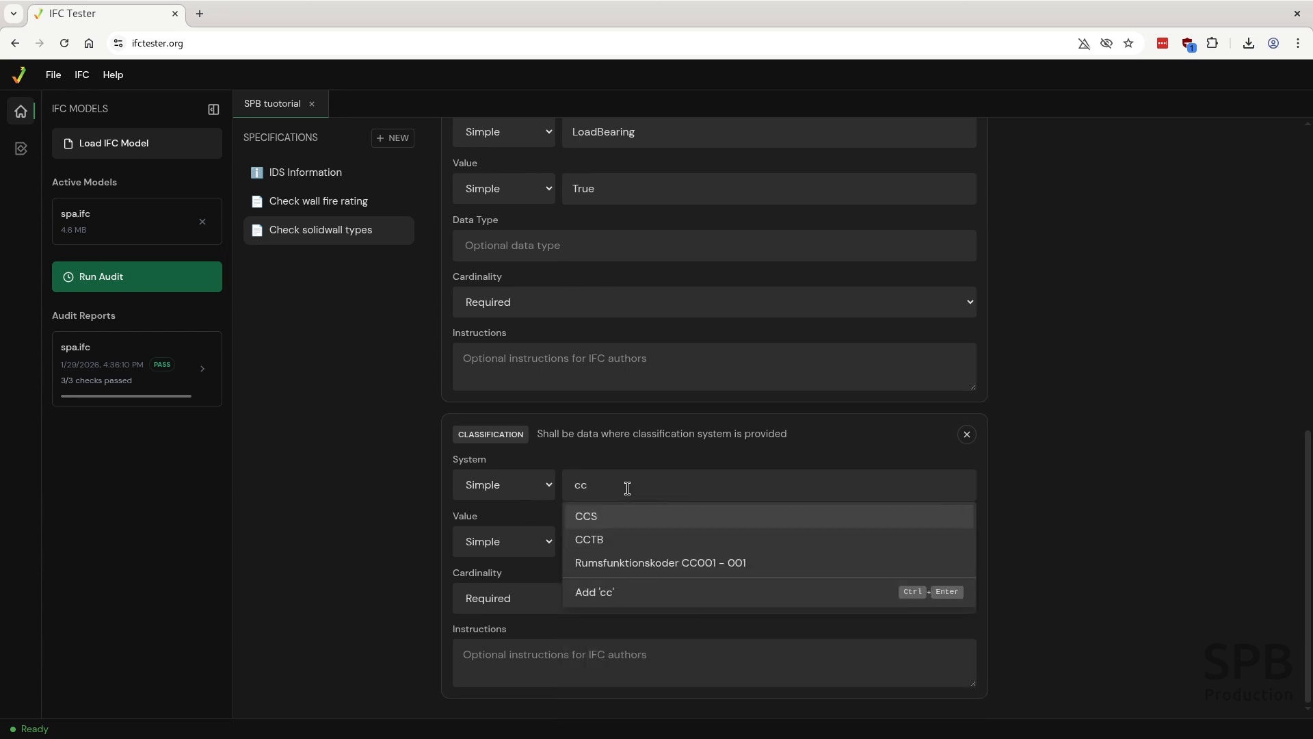
pyautogui.write('i')
pyautogui.press('BackSpace')
pyautogui.press('BackSpace')
pyautogui.press('BackSpace')
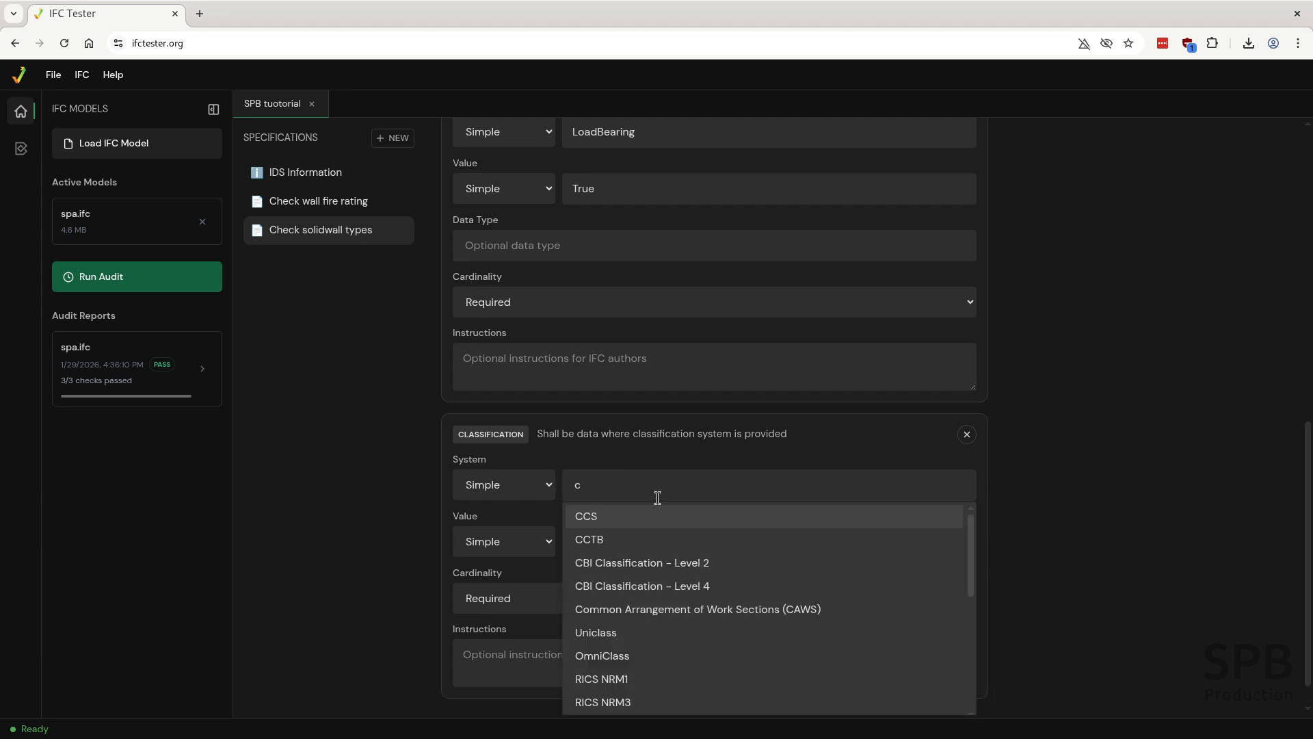
pyautogui.write('CCI ')
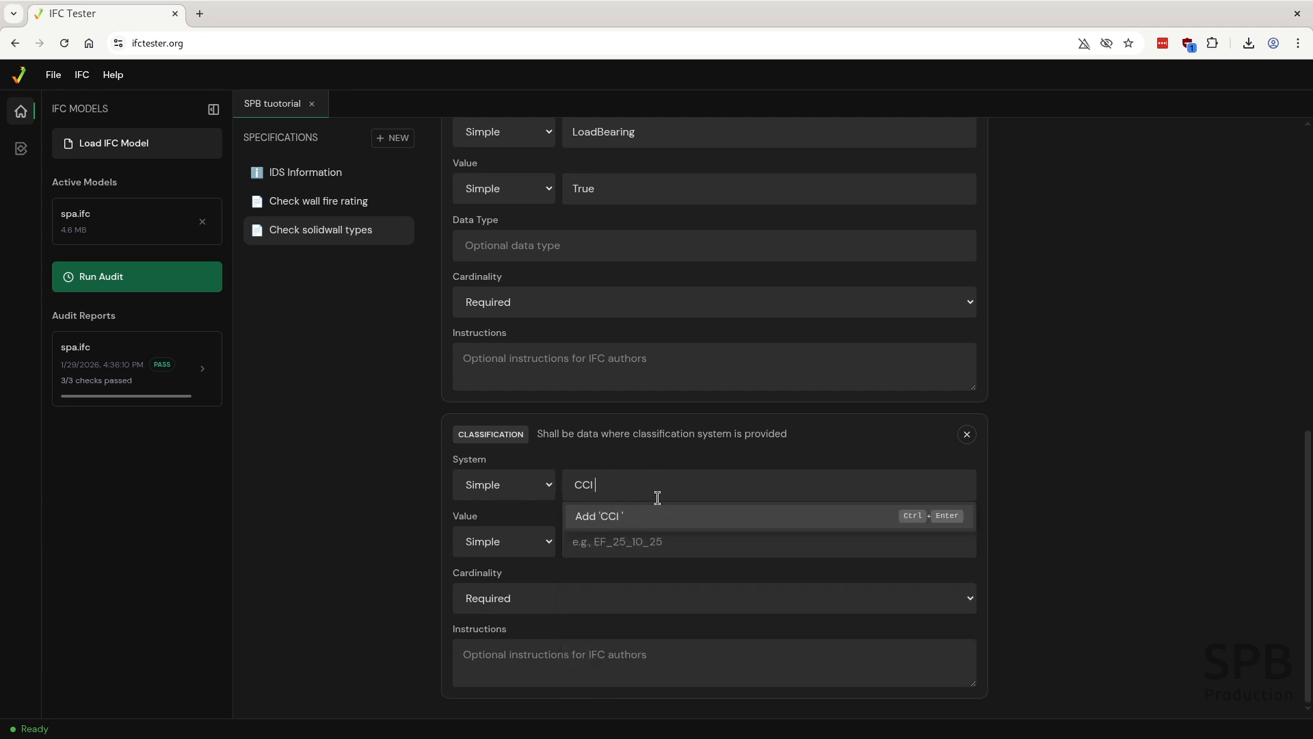
pyautogui.write('Construction')
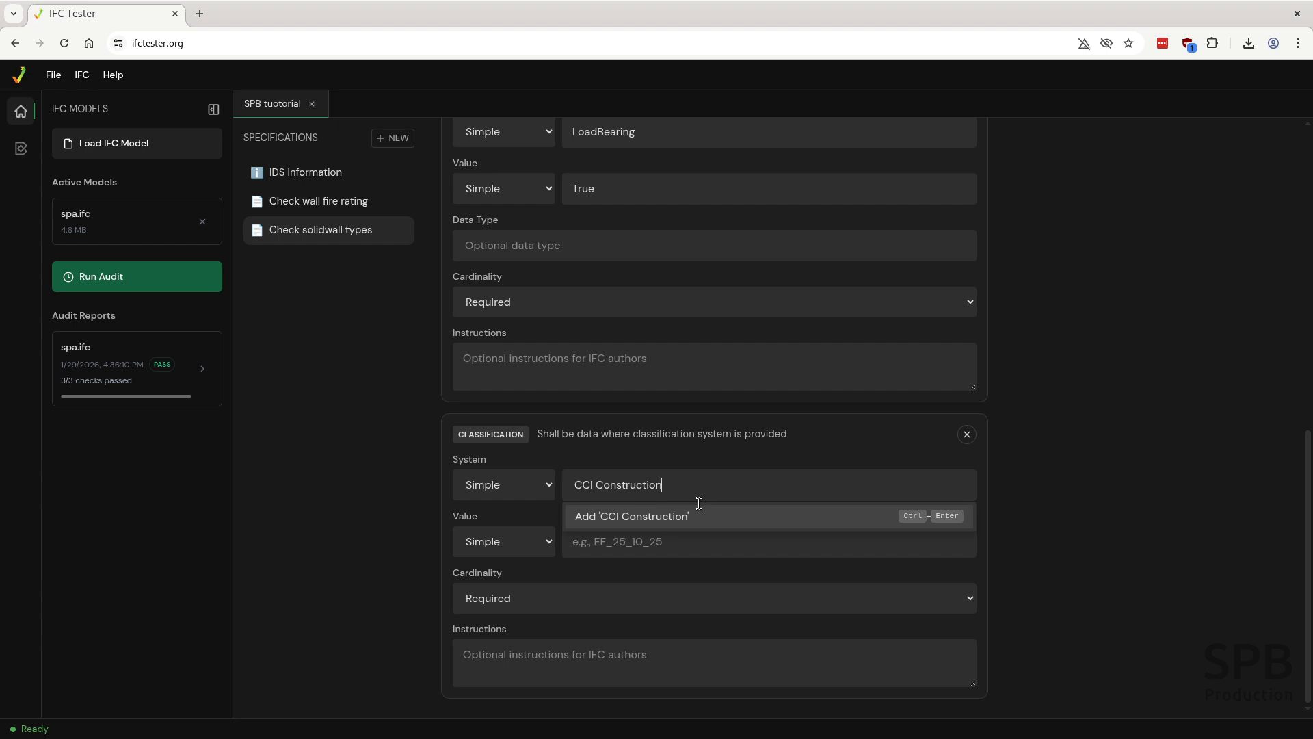
pyautogui.click(947, 514)
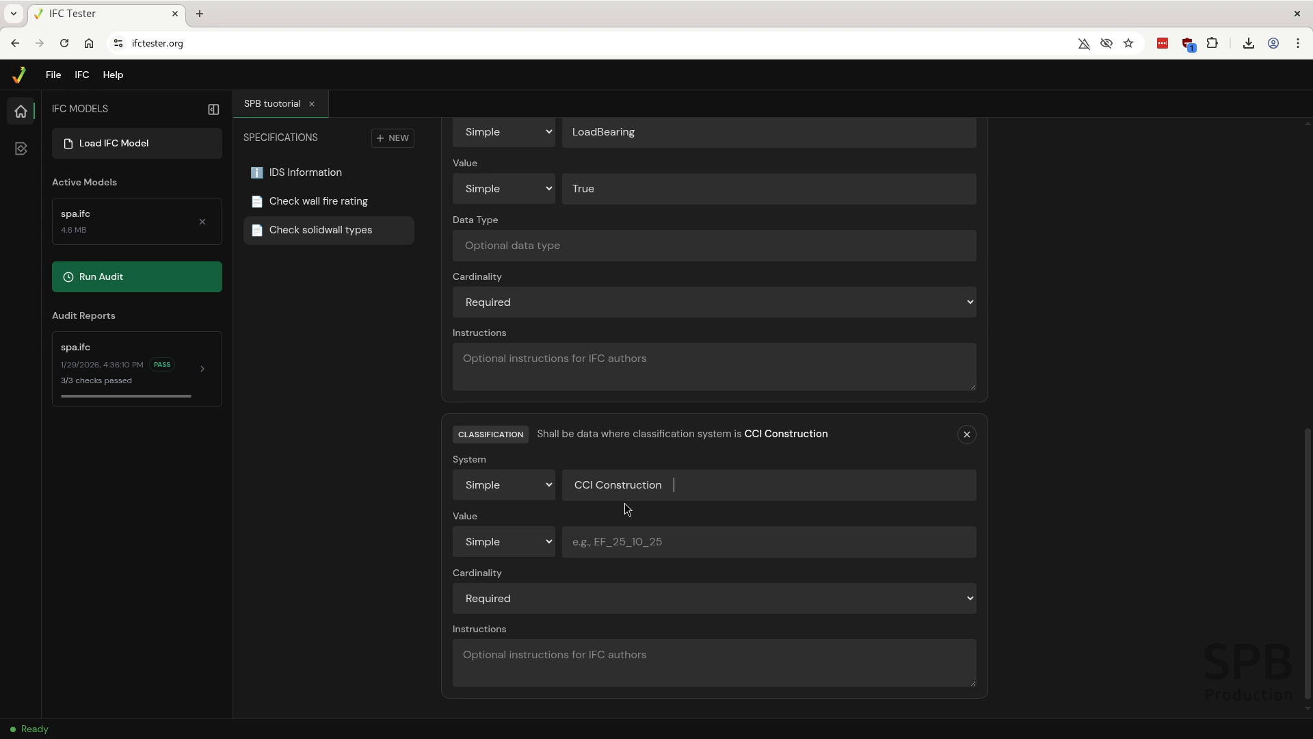
# Step: Set the Classification facet's value to L-ULM
pyautogui.click(597, 546)
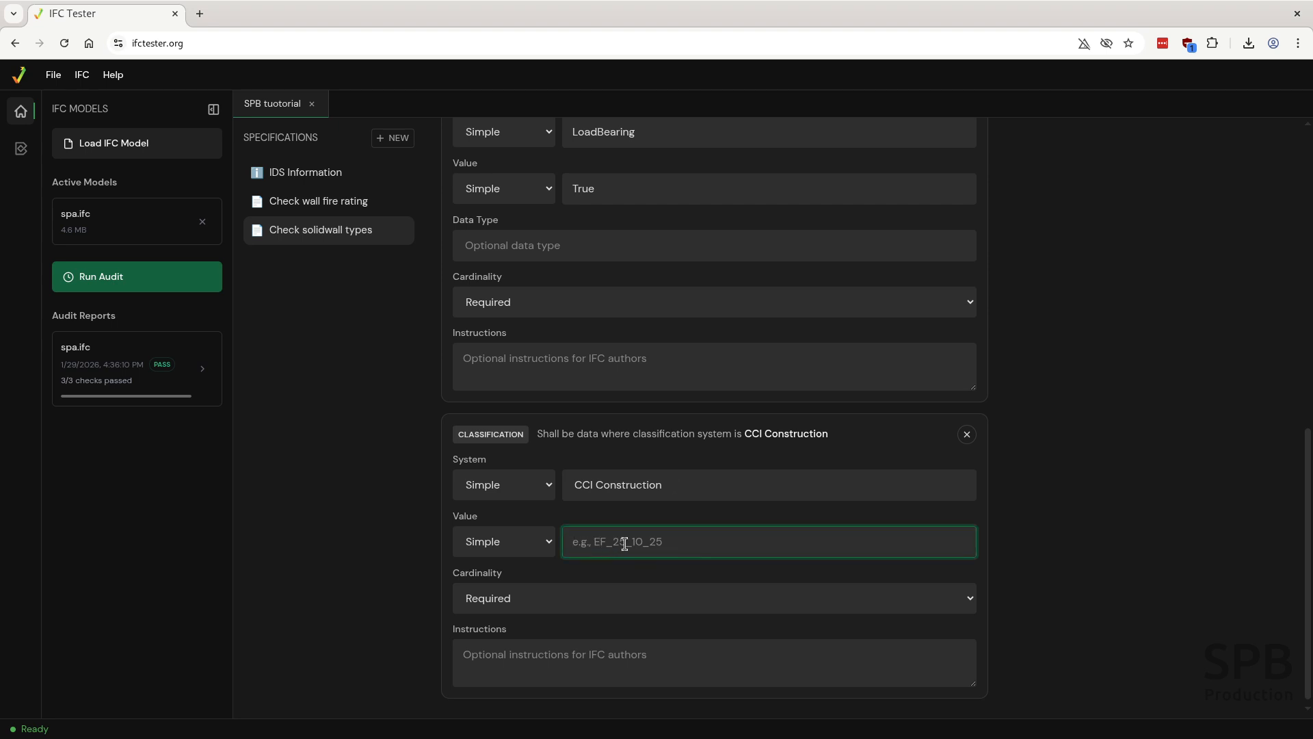
pyautogui.write('L')
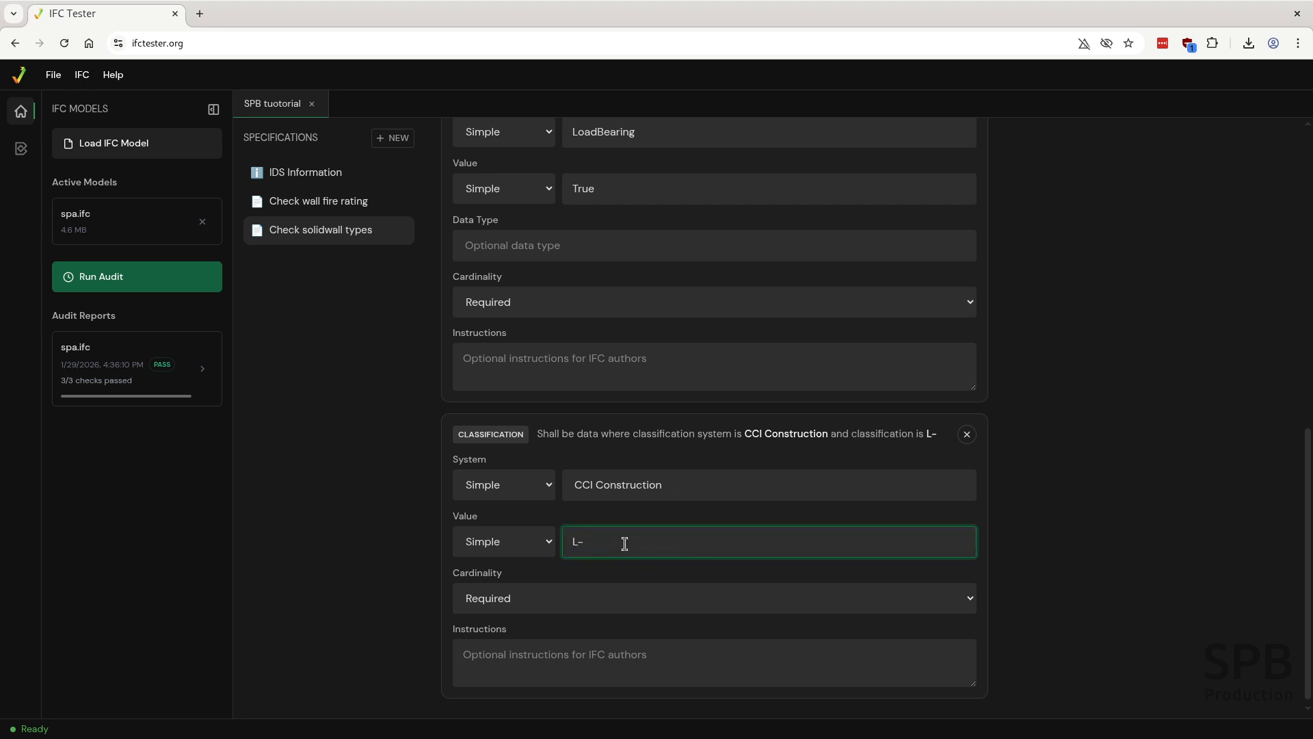
pyautogui.write('-ULM')
pyautogui.click(619, 568)
pyautogui.scroll(-1, 618, 554)
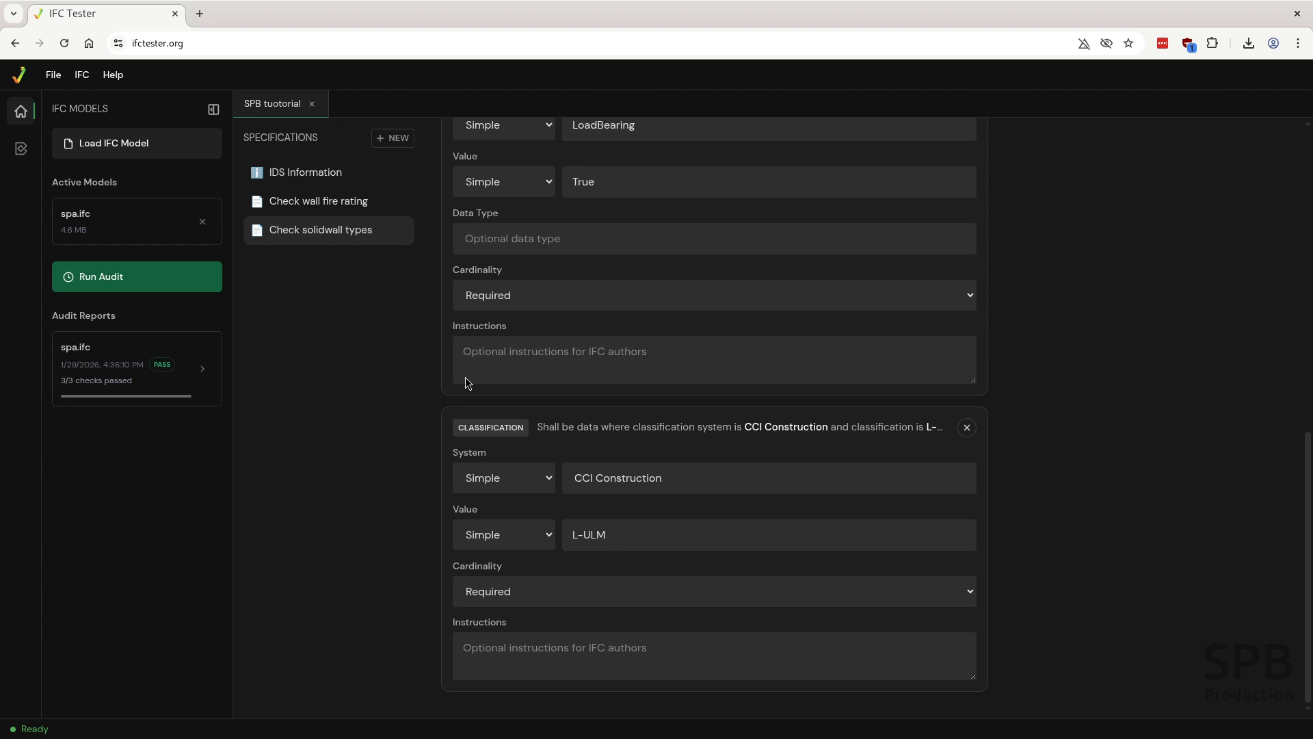
# Step: Run the audit on spa.ifc and expand the results of the wall fire rating and solidwall types specifications
pyautogui.scroll(10, 621, 376)
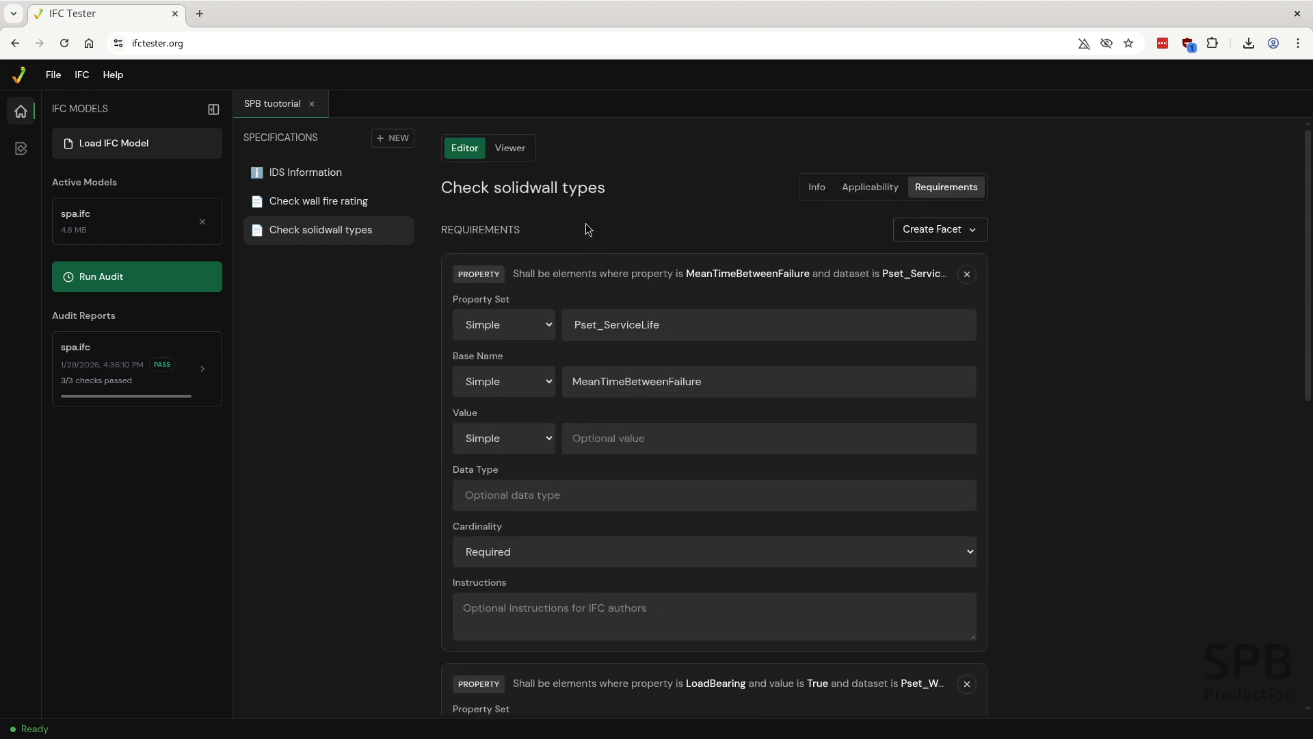
pyautogui.click(345, 237)
pyautogui.click(106, 277)
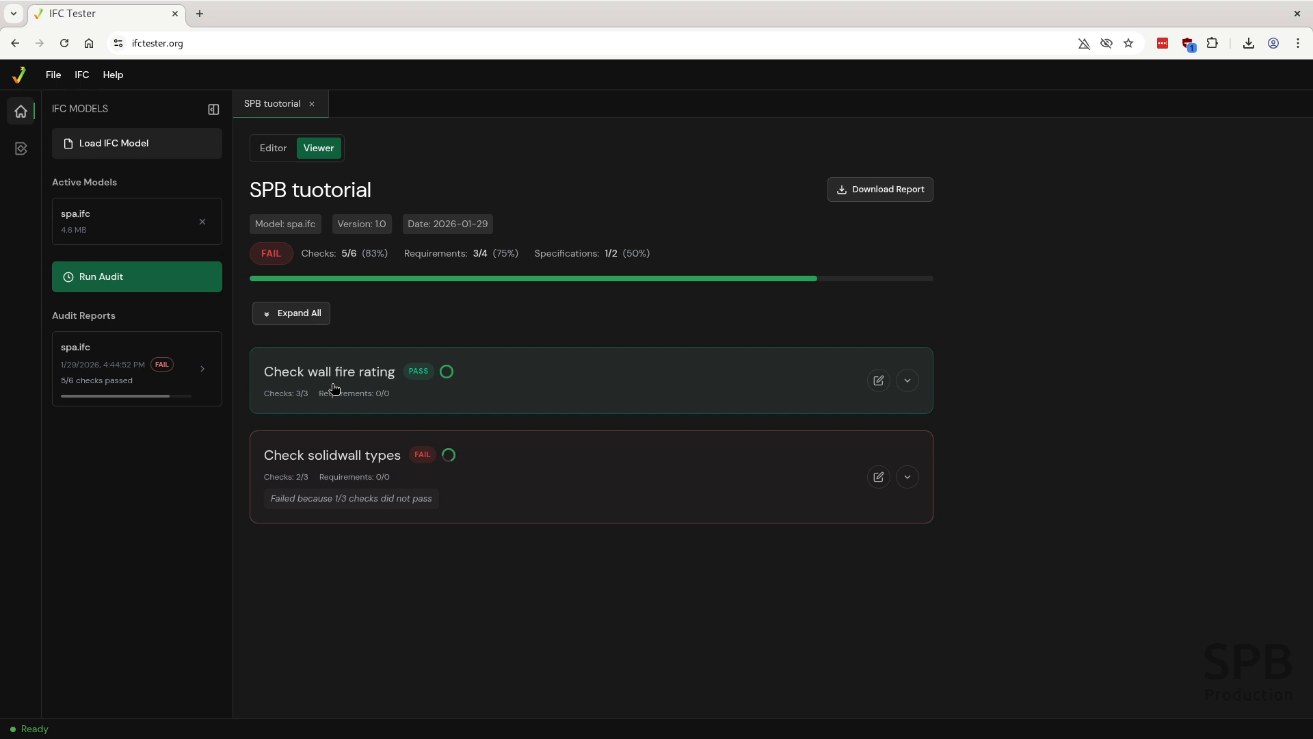
pyautogui.click(907, 380)
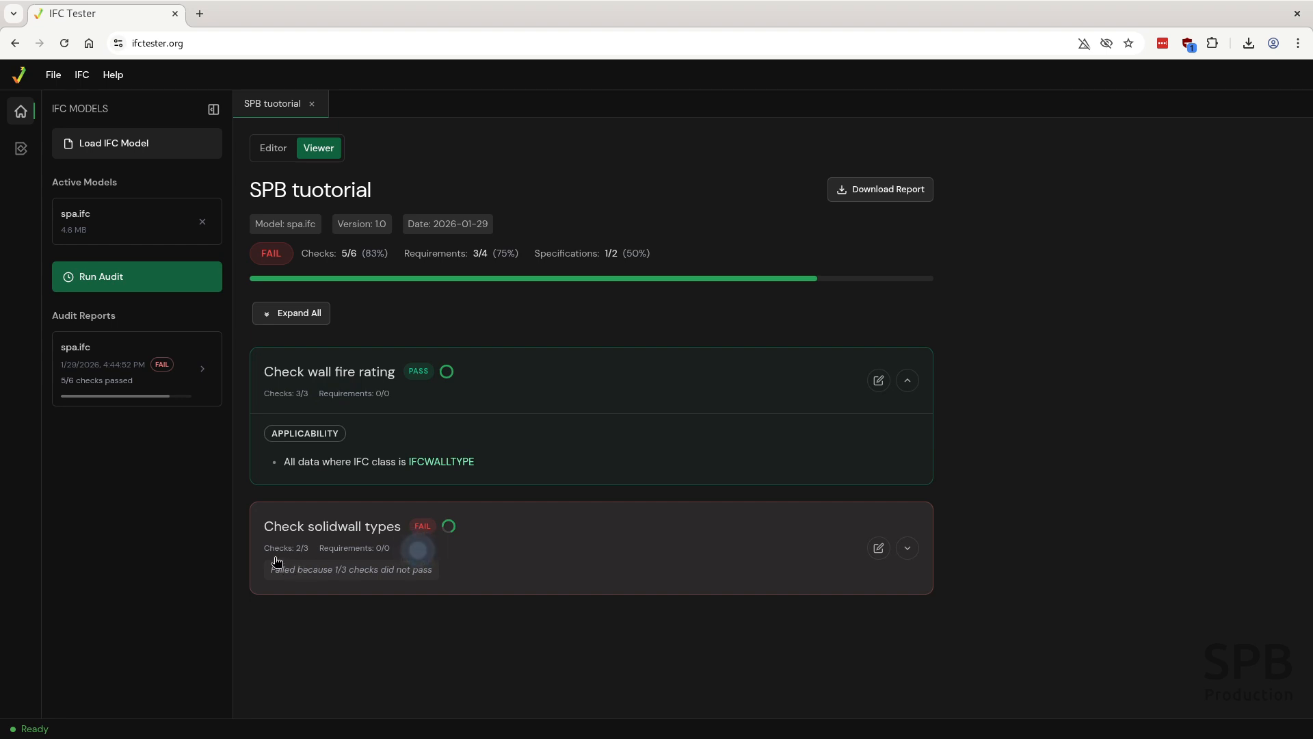
pyautogui.click(908, 548)
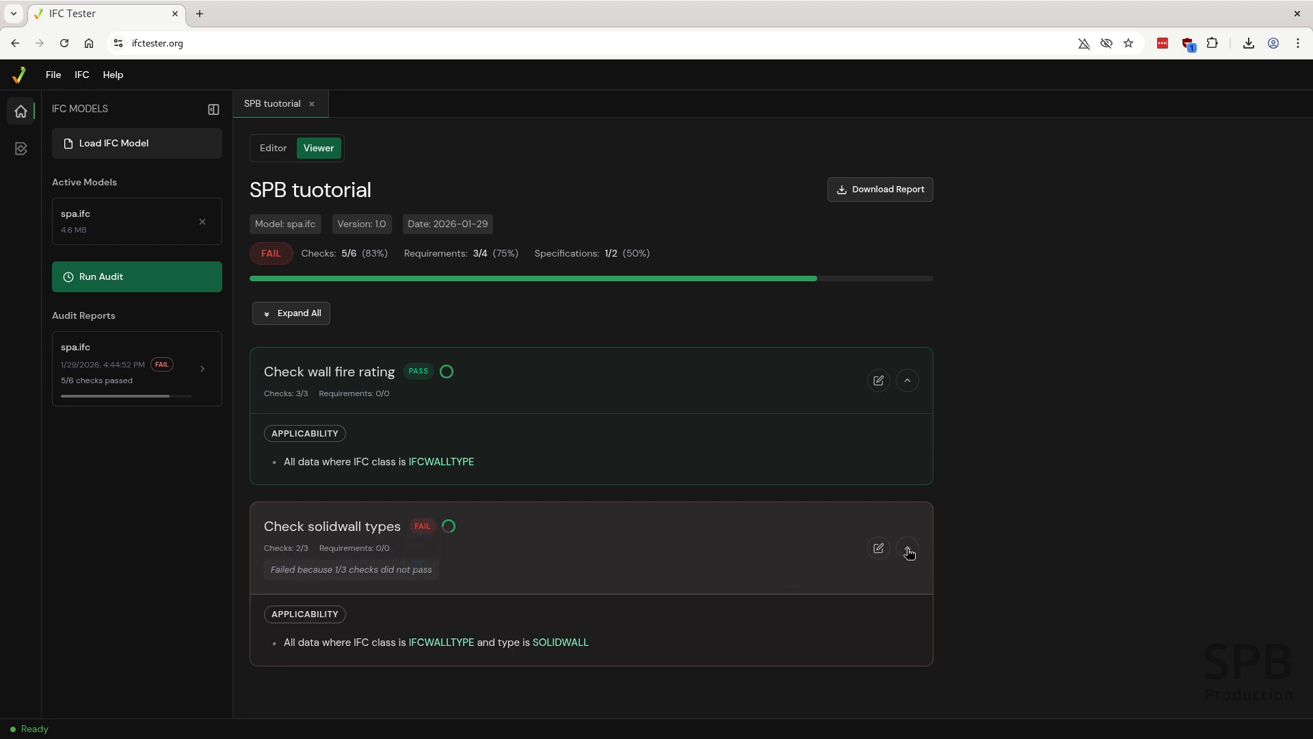
# Step: Download the audit report and open report_spb_tuotorial (1).html from the Files app
pyautogui.click(888, 197)
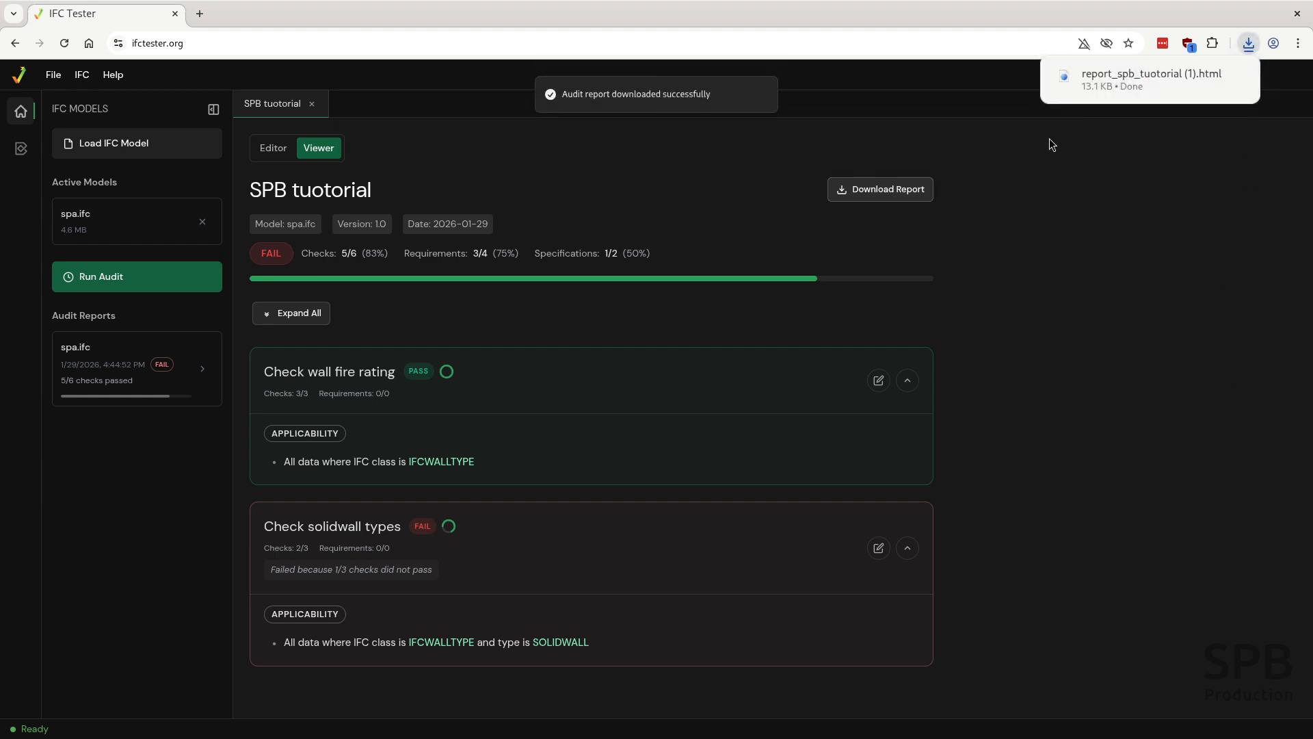
pyautogui.hotkey('alt', 'Tab')
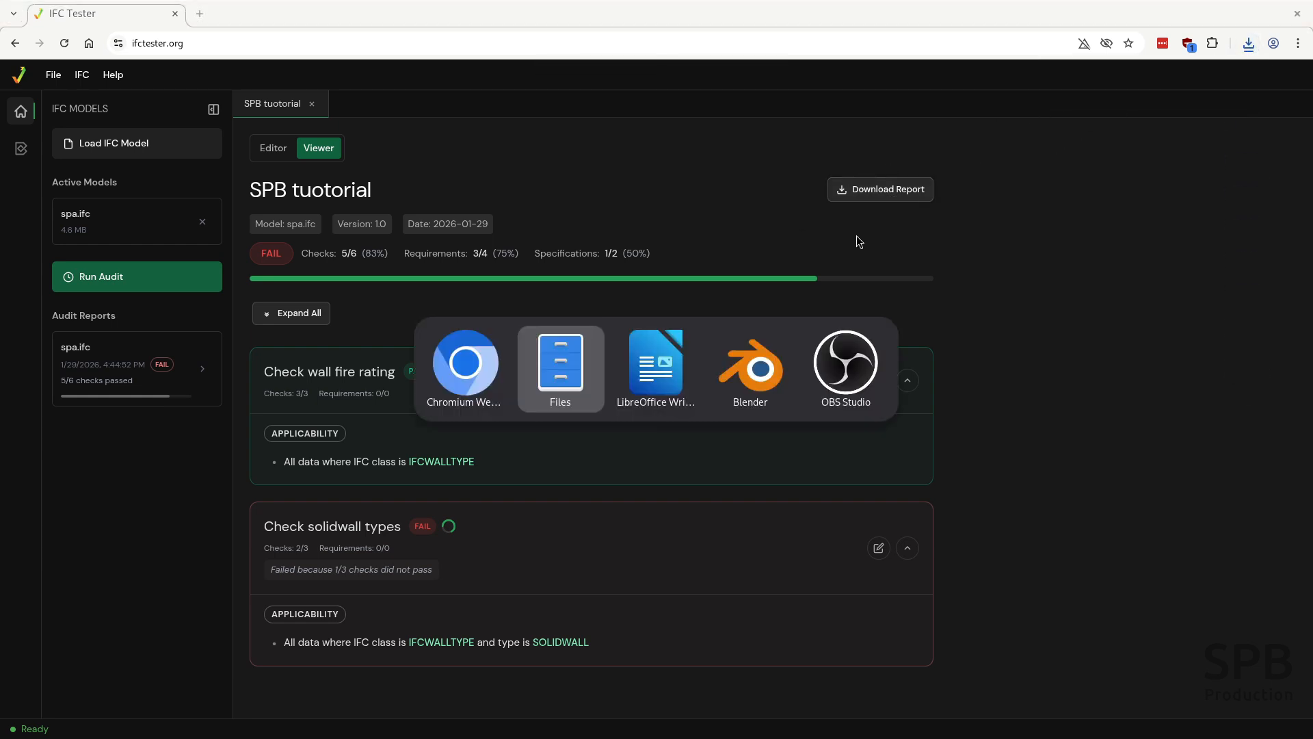
pyautogui.doubleClick(602, 286)
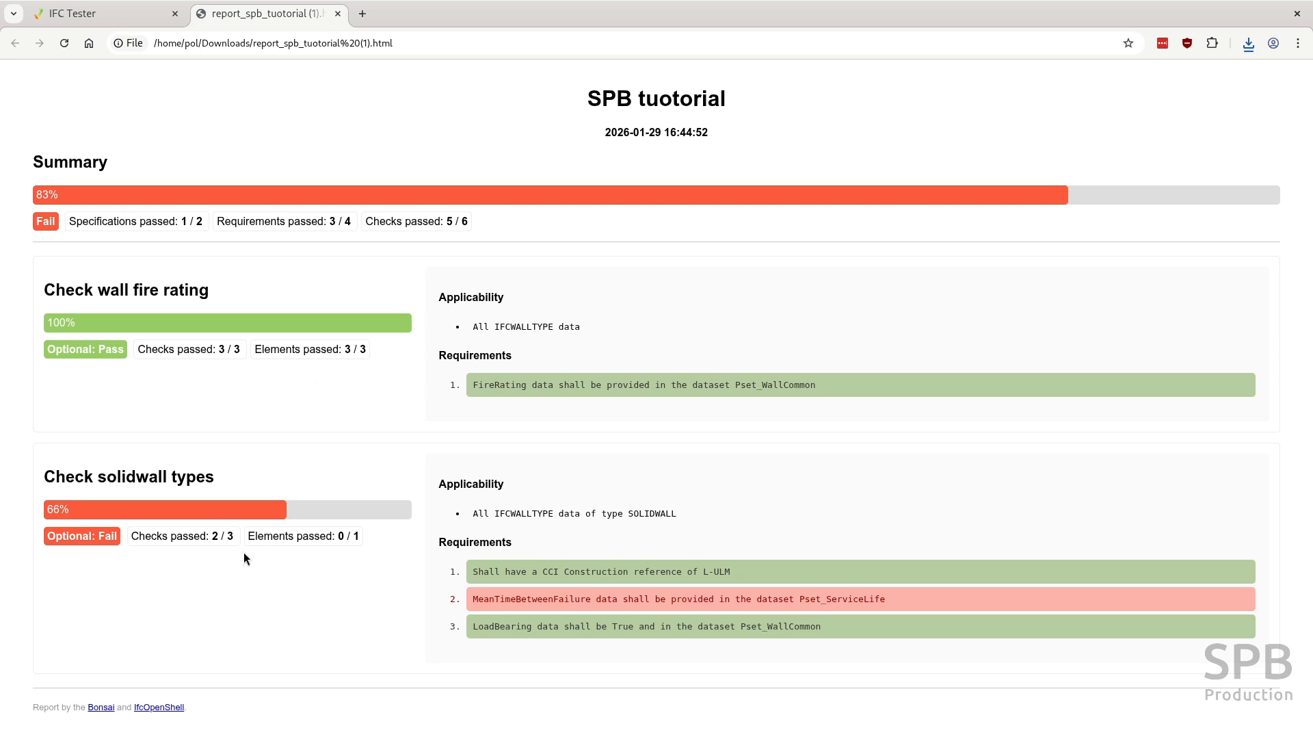
# Step: Expand the MeanTimeBetweenFailure requirement in the report and copy the GlobalId of wall type W01
pyautogui.click(518, 599)
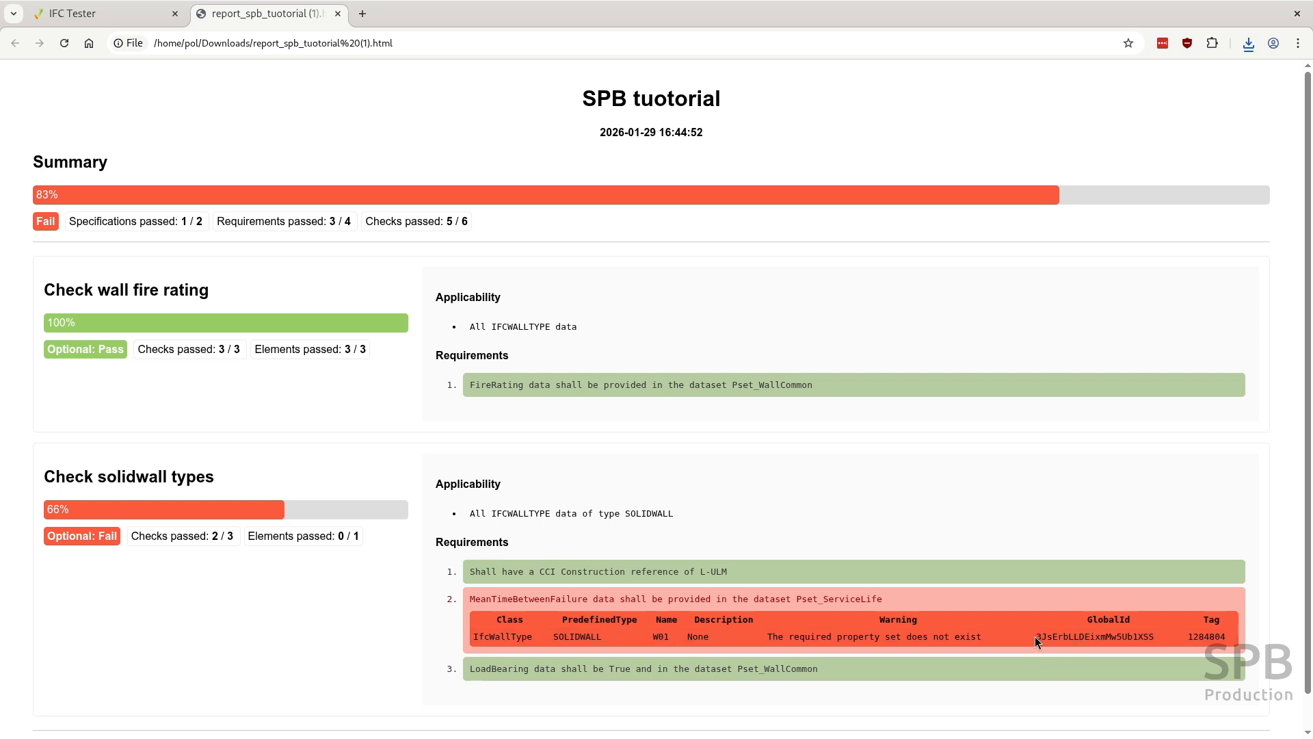
pyautogui.moveTo(1035, 637); pyautogui.dragTo(1157, 645)
pyautogui.rightClick(1158, 640)
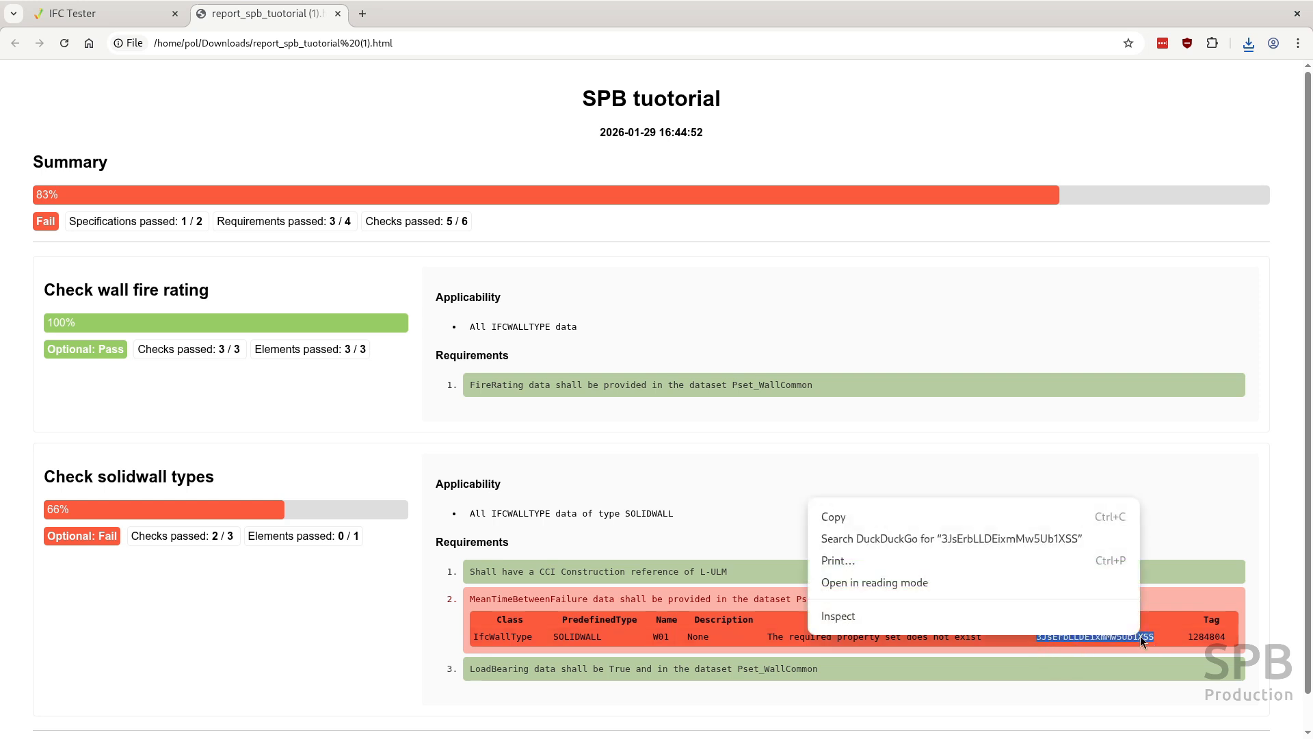
pyautogui.click(873, 523)
# Step: Switch to Blender and view the attributes and property sets of wall type W01
pyautogui.hotkey('alt', 'Tab')
pyautogui.hotkey('alt', 'Tab')
pyautogui.hotkey('alt', 'Tab')
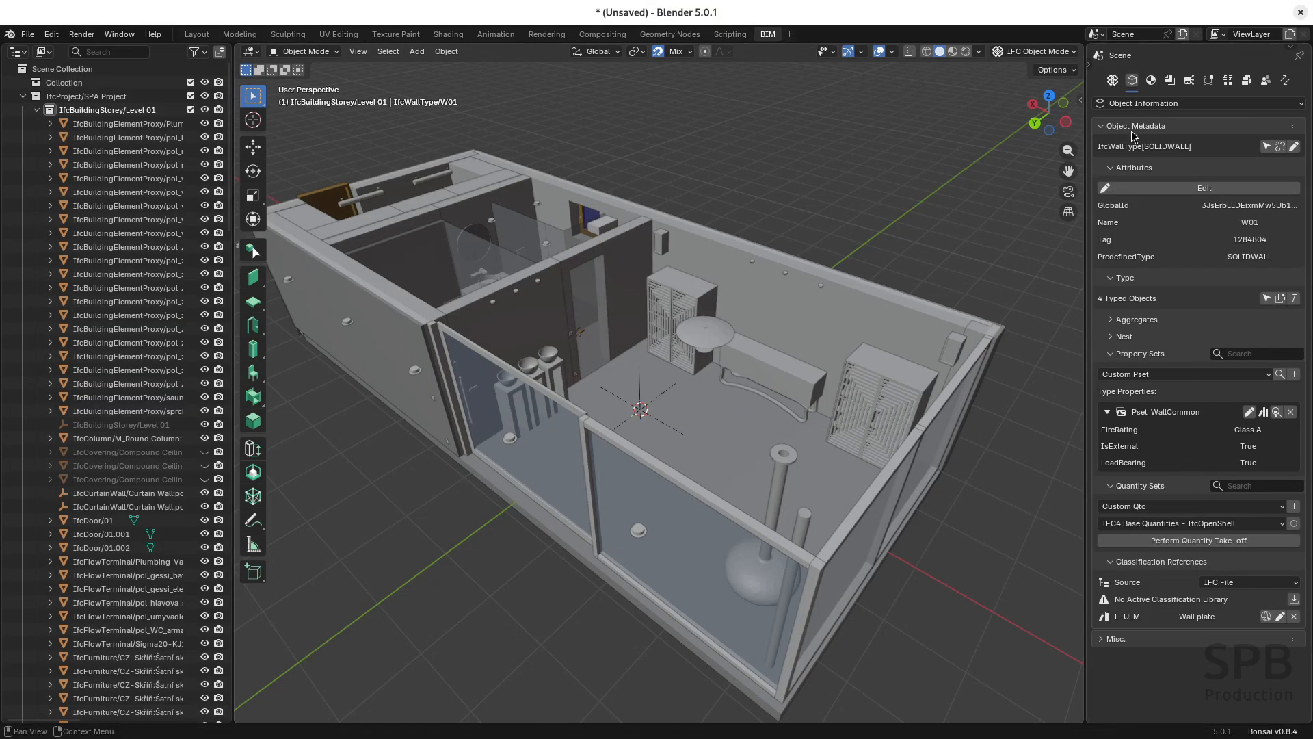
# Step: Select wall type W01 by its copied GlobalId from the project search and return to its object information
pyautogui.click(1112, 81)
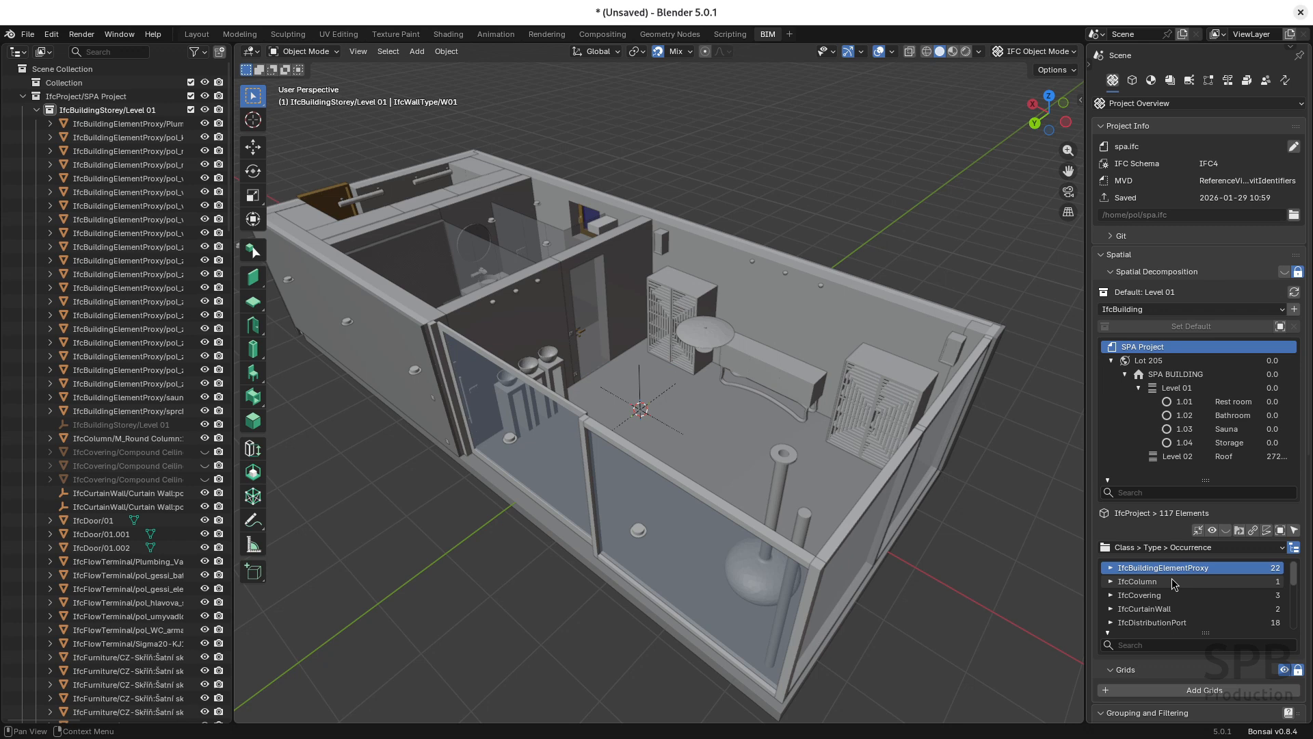
pyautogui.scroll(-3, 1256, 516)
pyautogui.scroll(-1, 1256, 517)
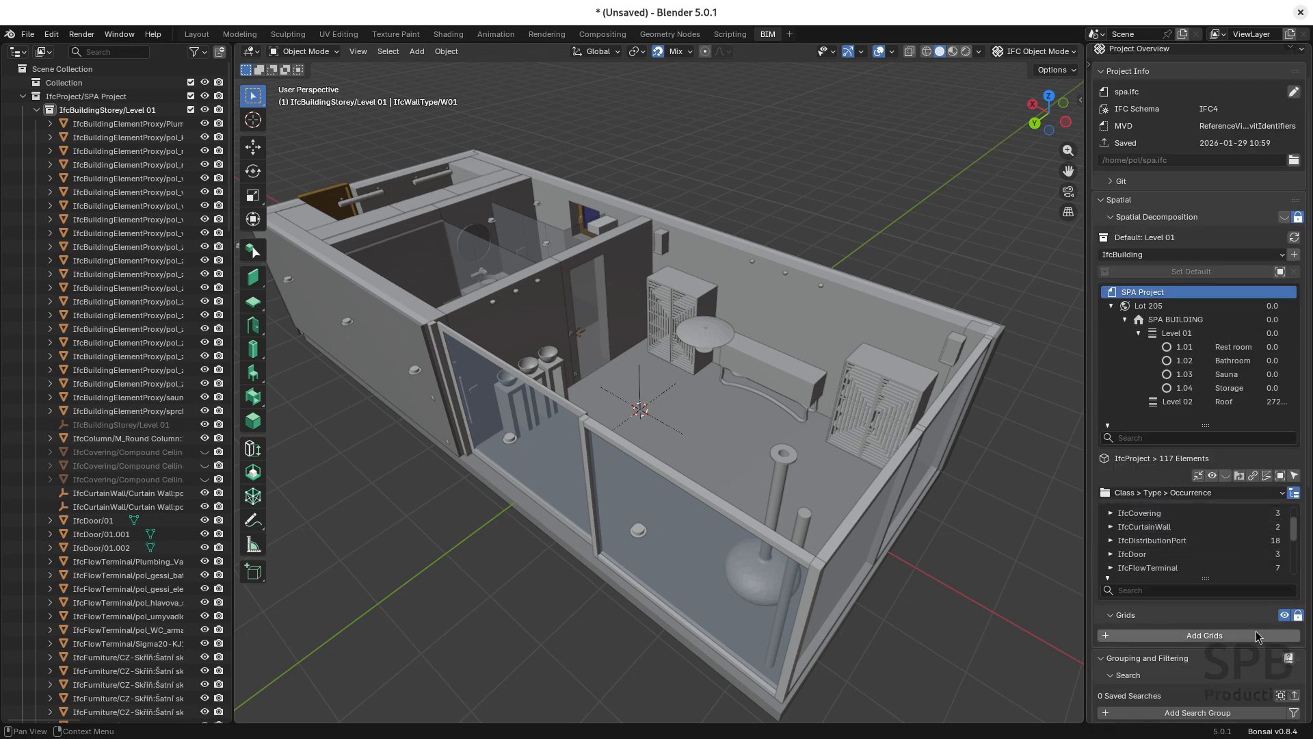
pyautogui.click(1277, 696)
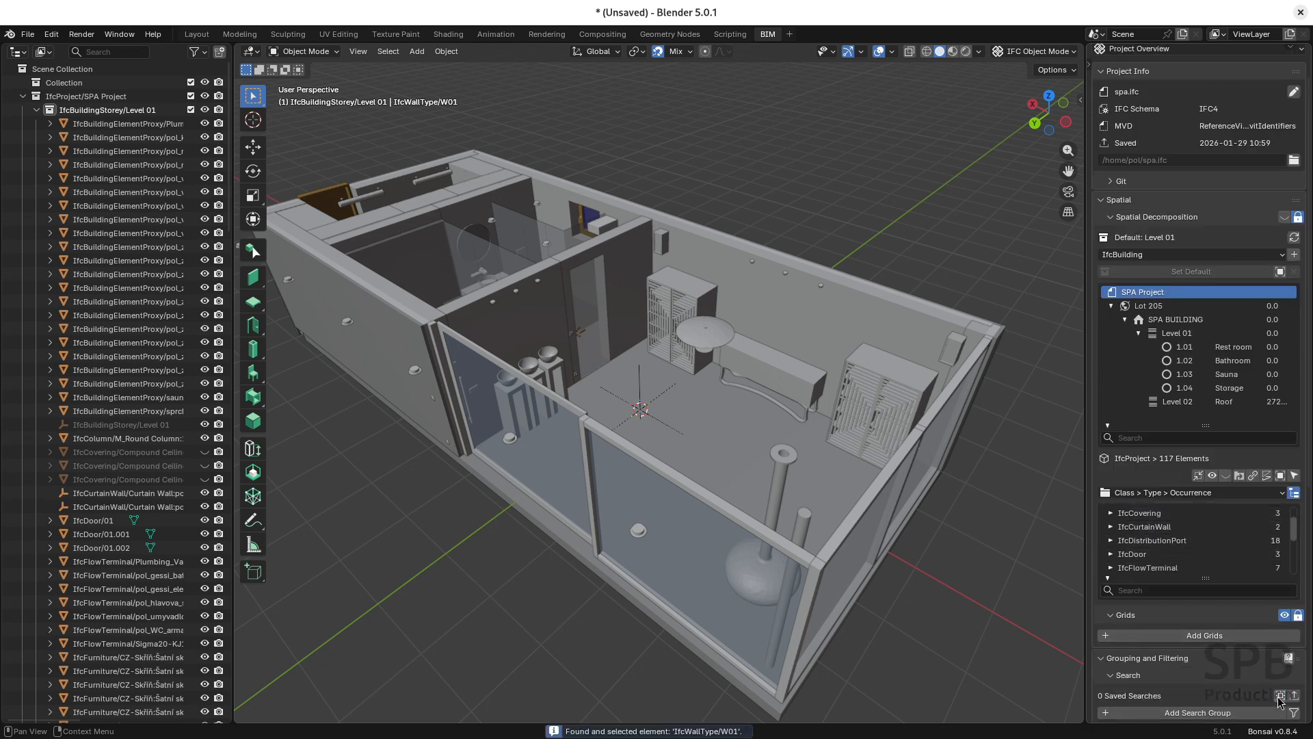
pyautogui.scroll(3, 1186, 319)
pyautogui.click(1132, 80)
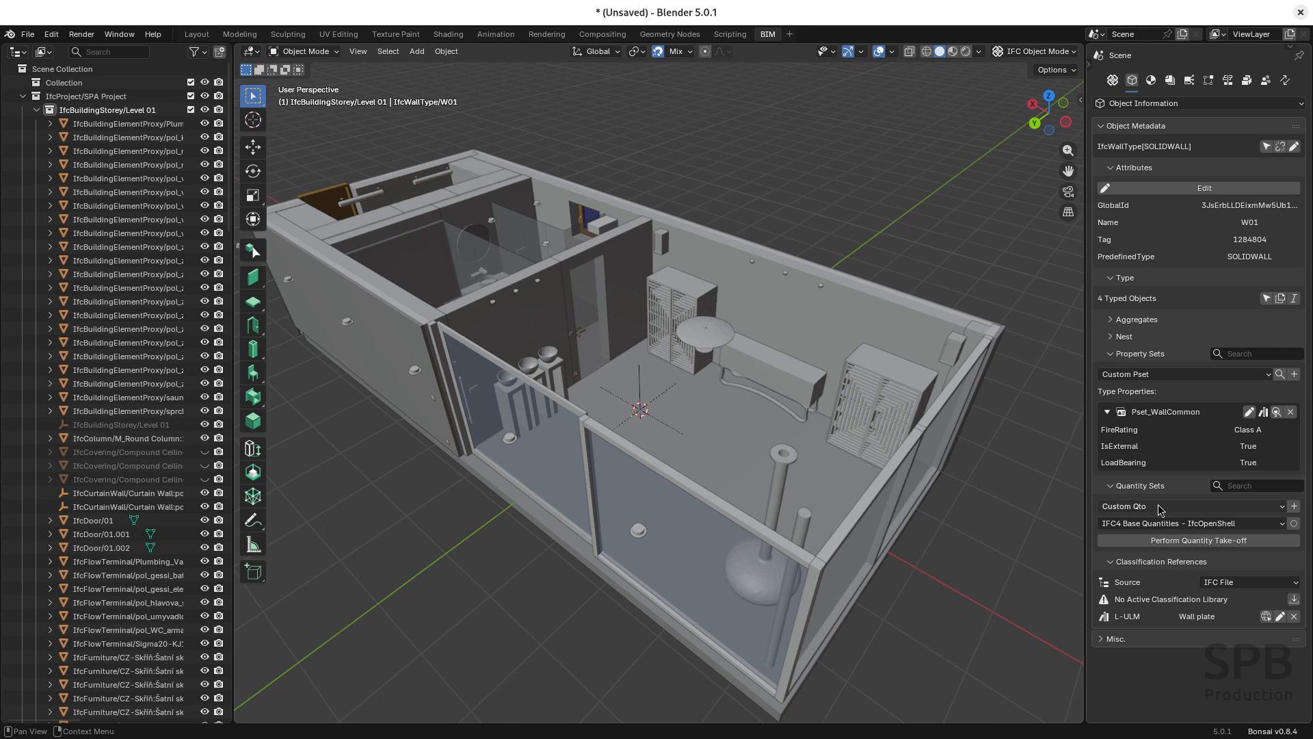
# Step: Add the Pset_ServiceLife property set to wall type W01
pyautogui.click(1267, 376)
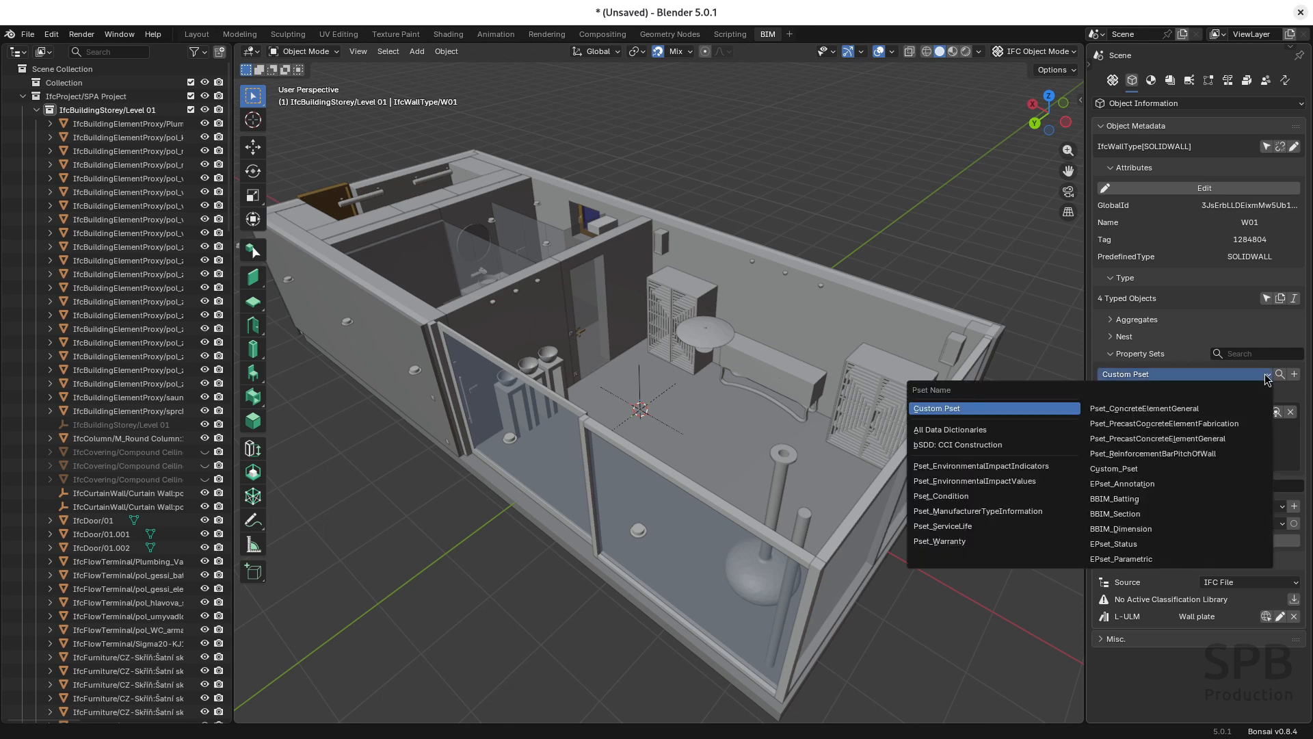
pyautogui.click(966, 528)
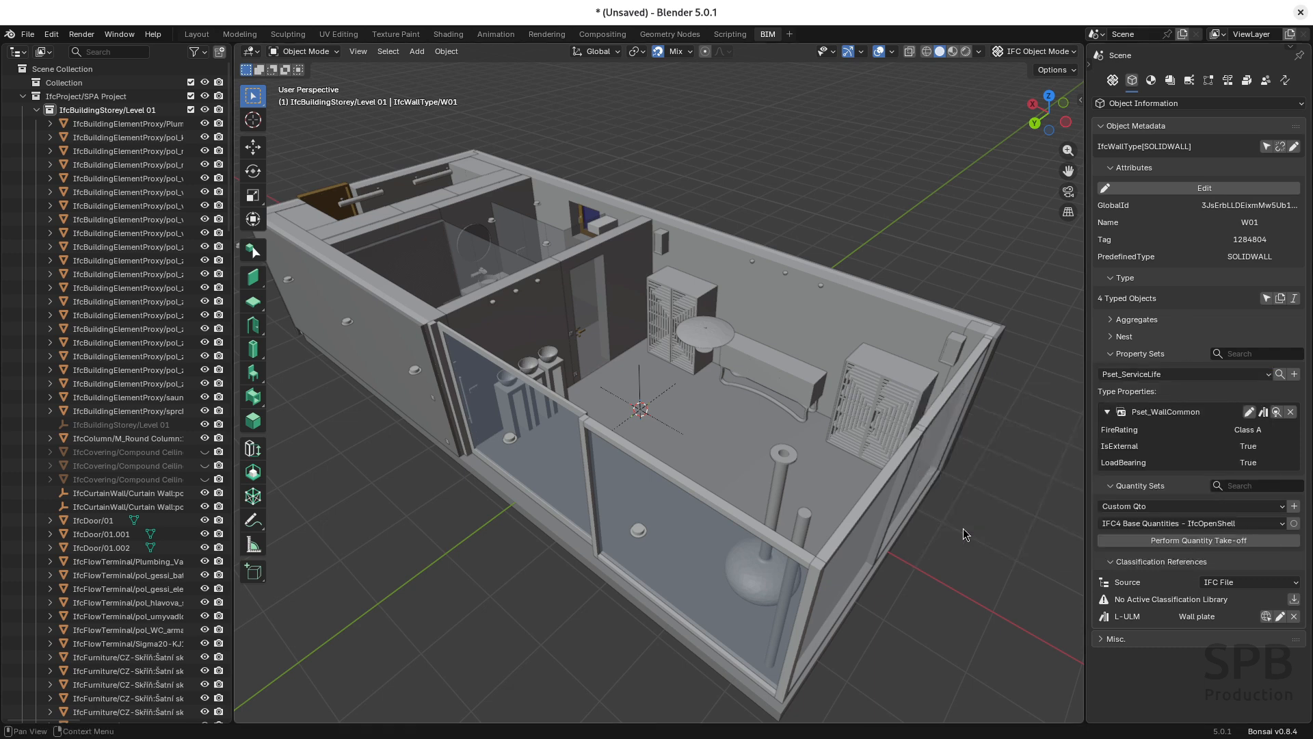
pyautogui.click(1294, 374)
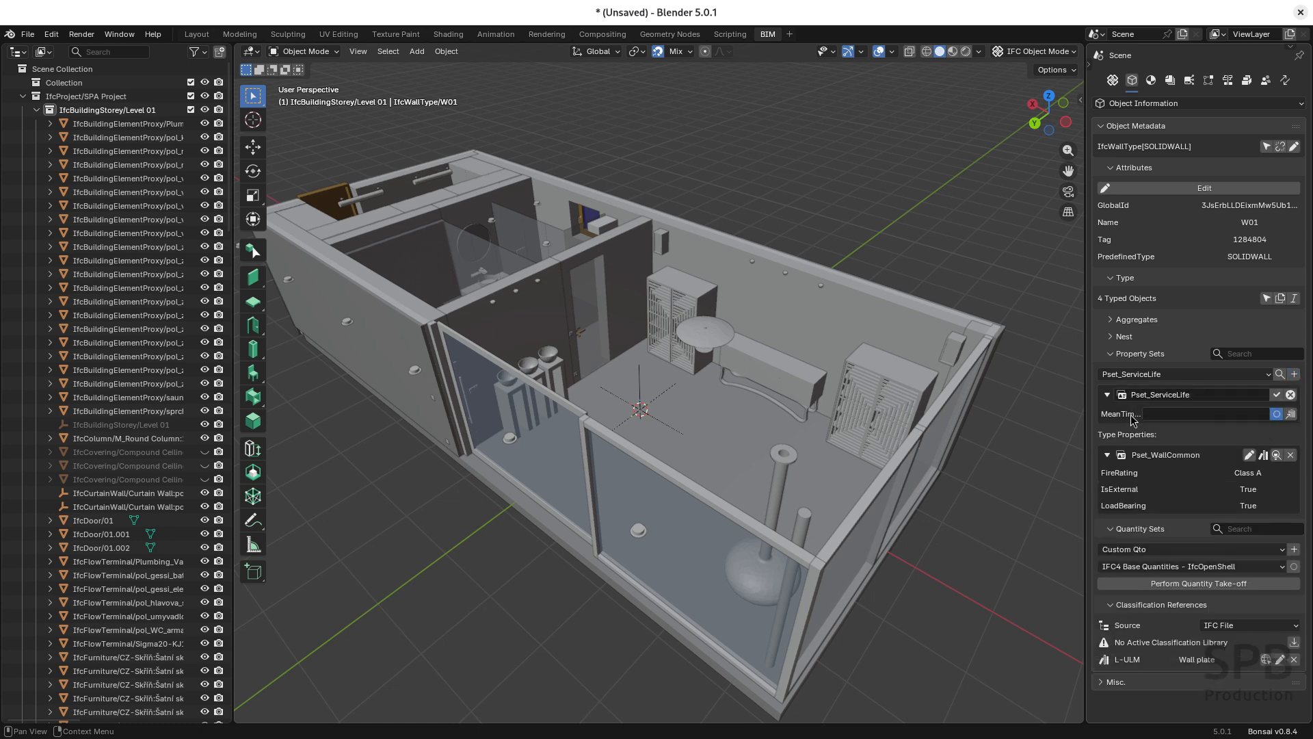
# Step: Set MeanTimeBetweenFailure in Pset_ServiceLife to 70 years, apply the property set edit and save the IFC project
pyautogui.click(1278, 415)
pyautogui.moveTo(1087, 431); pyautogui.dragTo(898, 431)
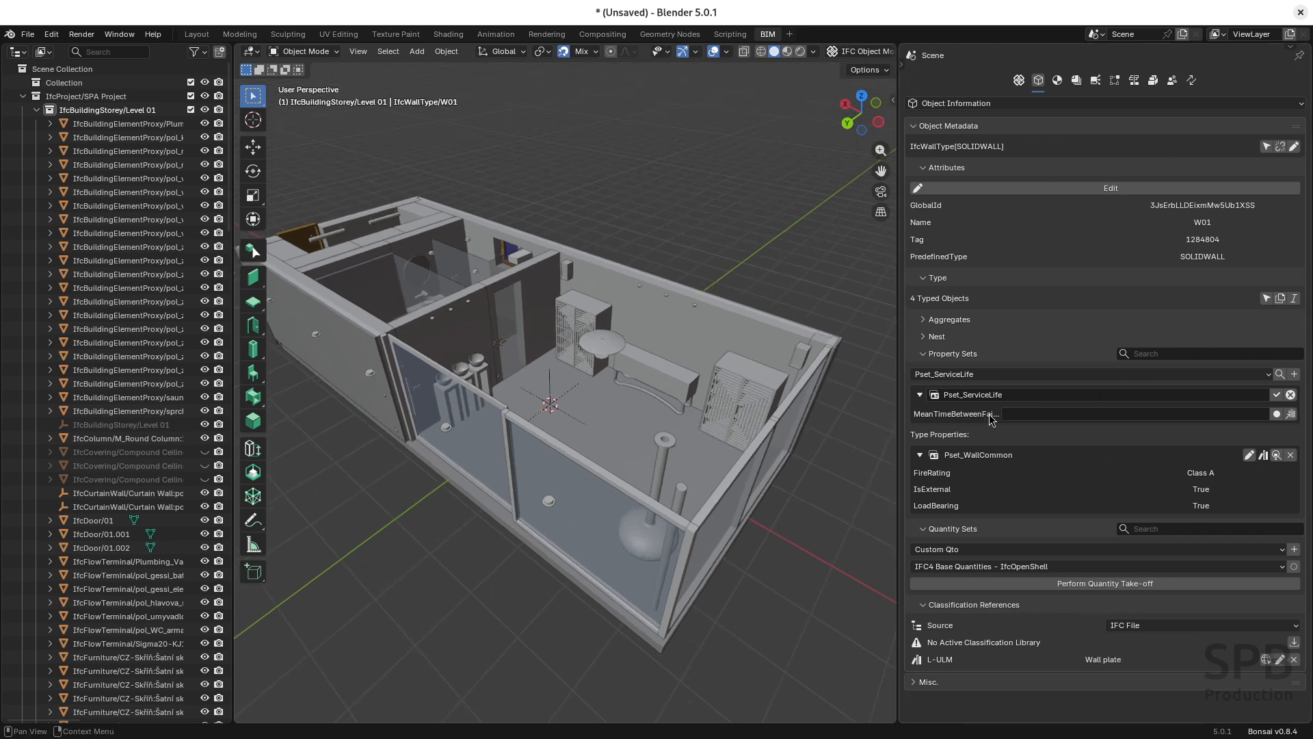
pyautogui.click(1012, 413)
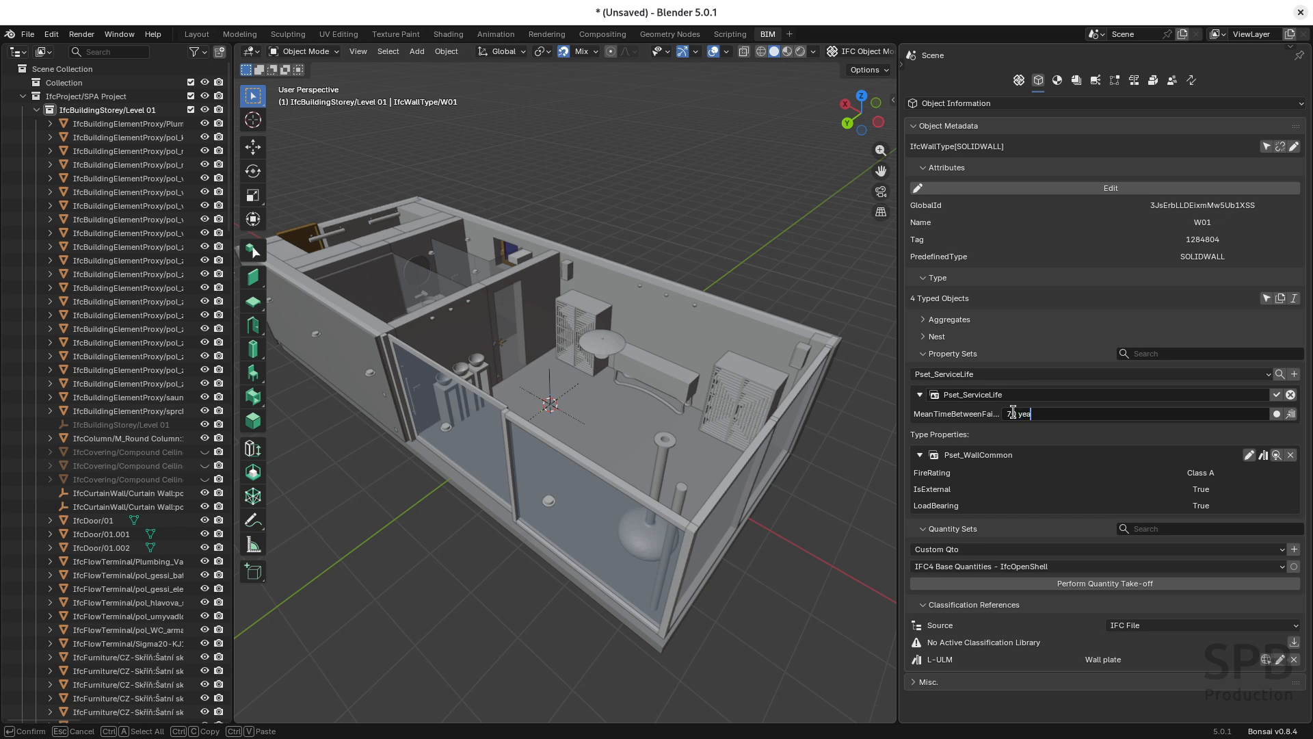
pyautogui.press('Return')
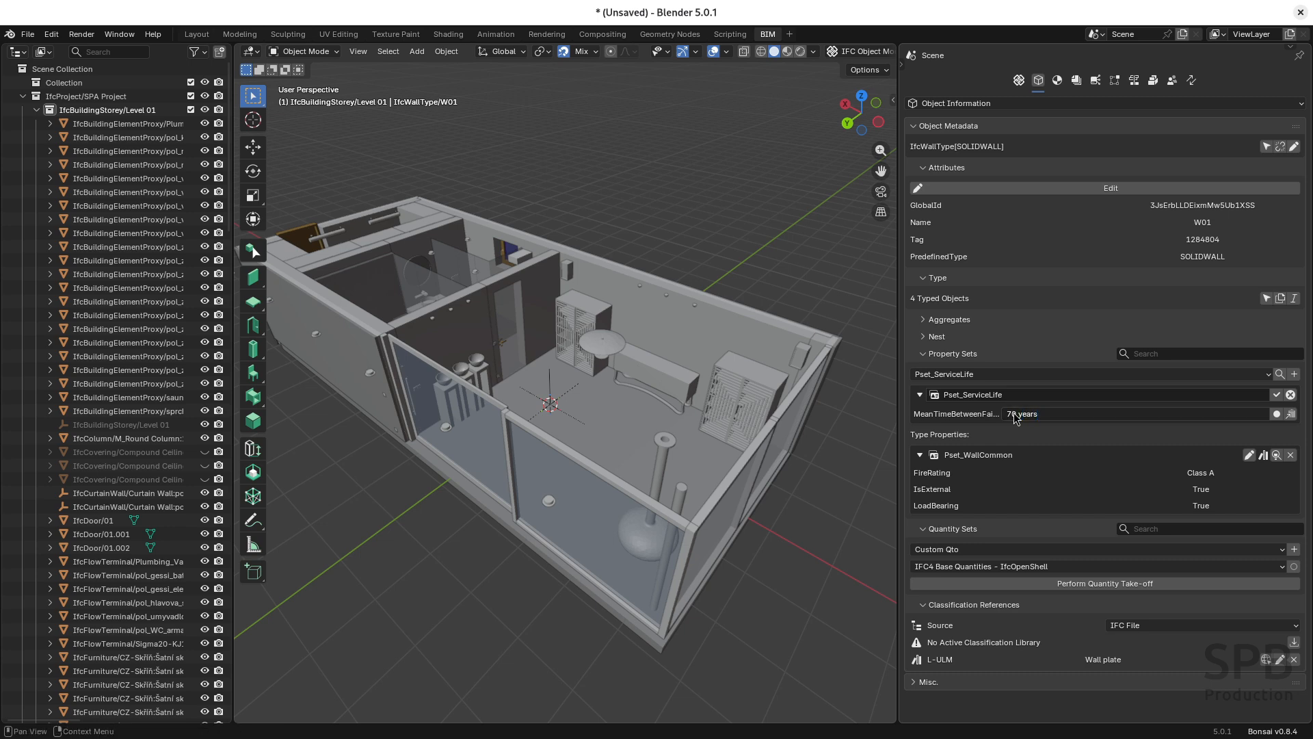
pyautogui.click(1277, 395)
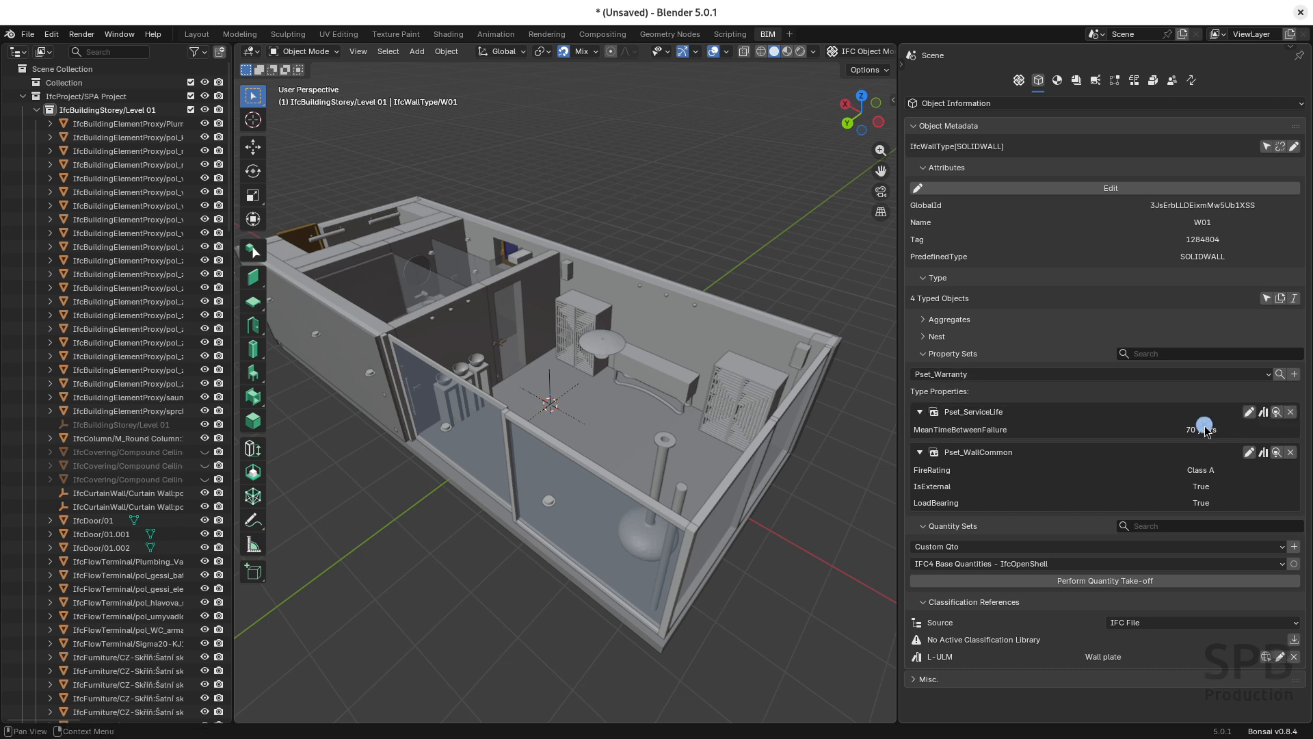
pyautogui.click(27, 34)
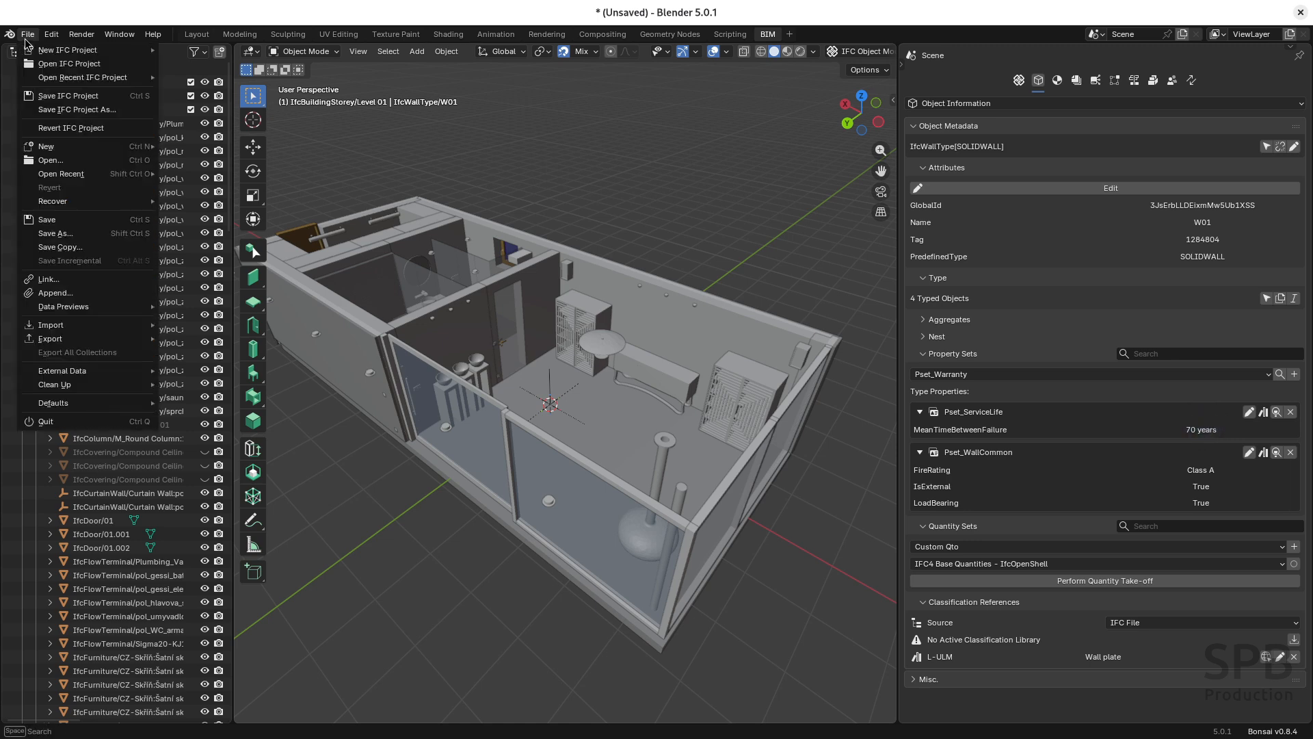
pyautogui.click(68, 95)
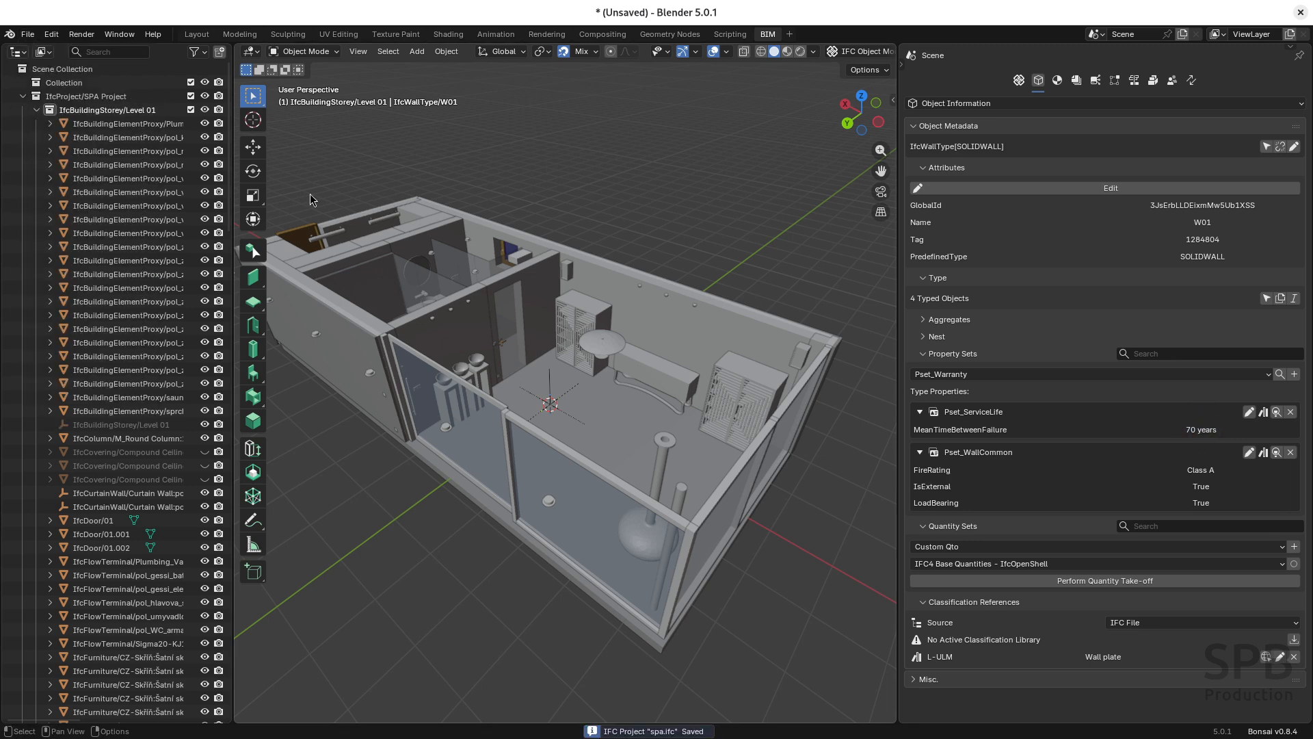
# Step: Switch back to the browser, close the audit report and remove the loaded spa.ifc model from IFC Tester
pyautogui.hotkey('alt', 'Tab')
pyautogui.hotkey('alt', 'Tab')
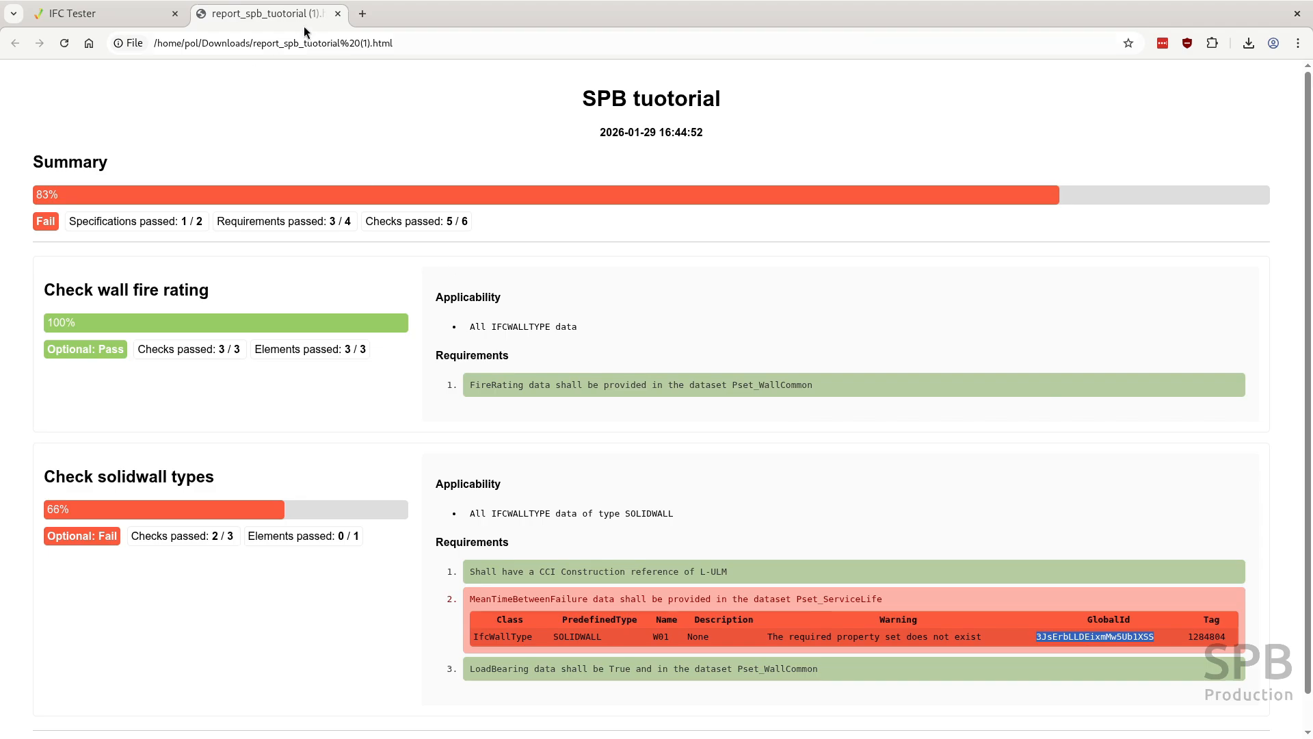
pyautogui.click(338, 13)
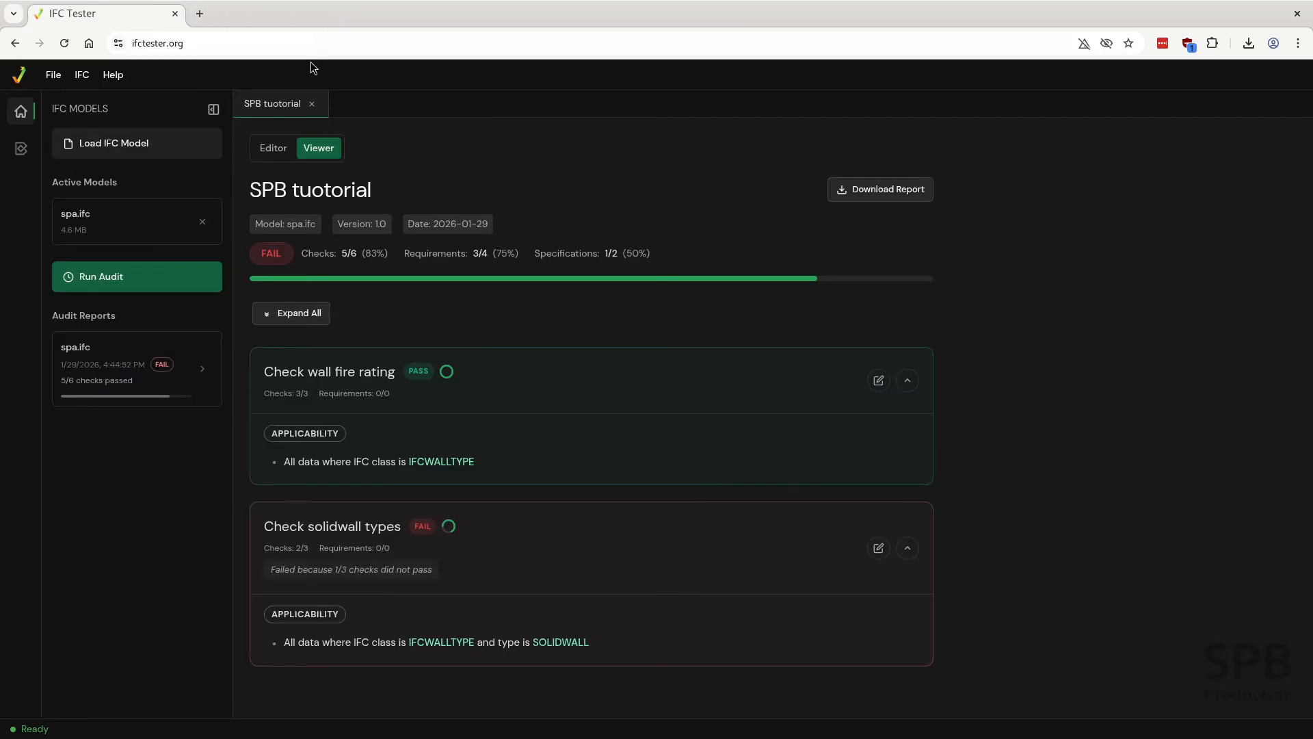
pyautogui.click(202, 221)
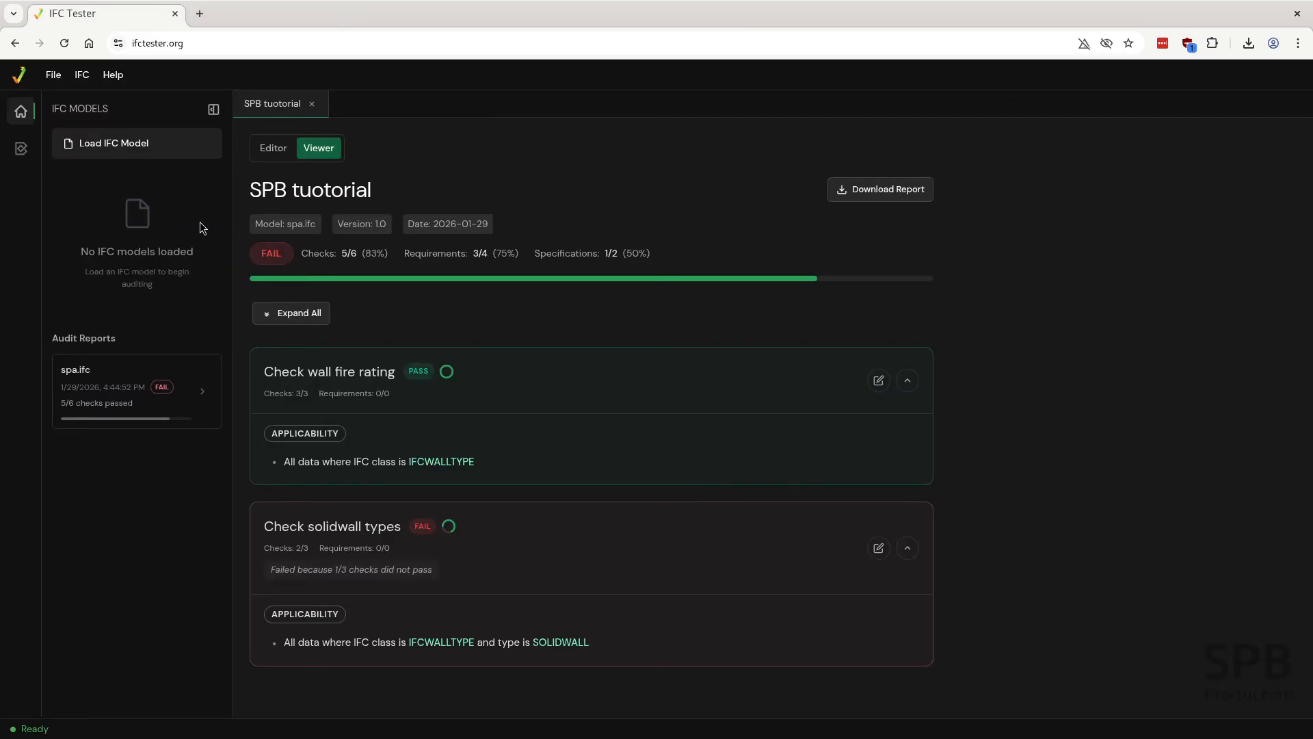
# Step: Load the updated spa.ifc from the Home folder and run the audit again
pyautogui.click(133, 144)
pyautogui.scroll(-2, 555, 364)
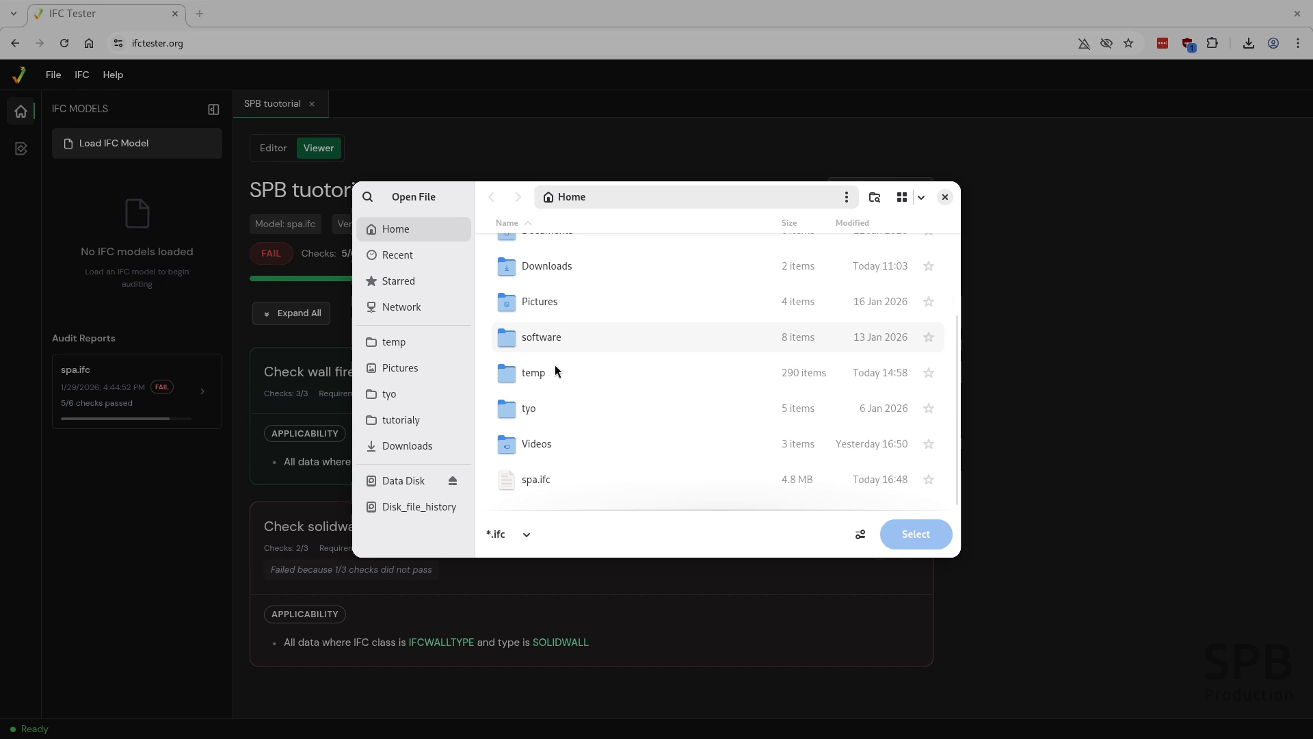
pyautogui.click(536, 480)
pyautogui.click(916, 534)
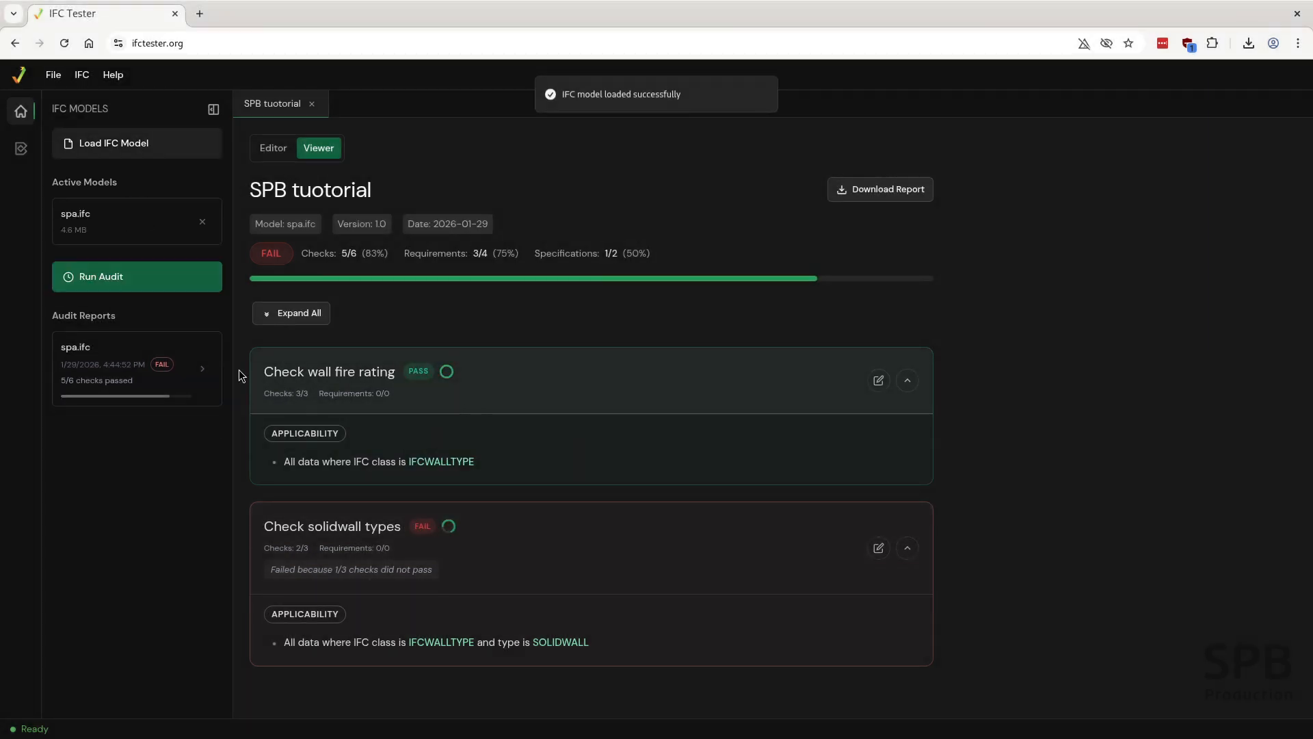
pyautogui.click(85, 277)
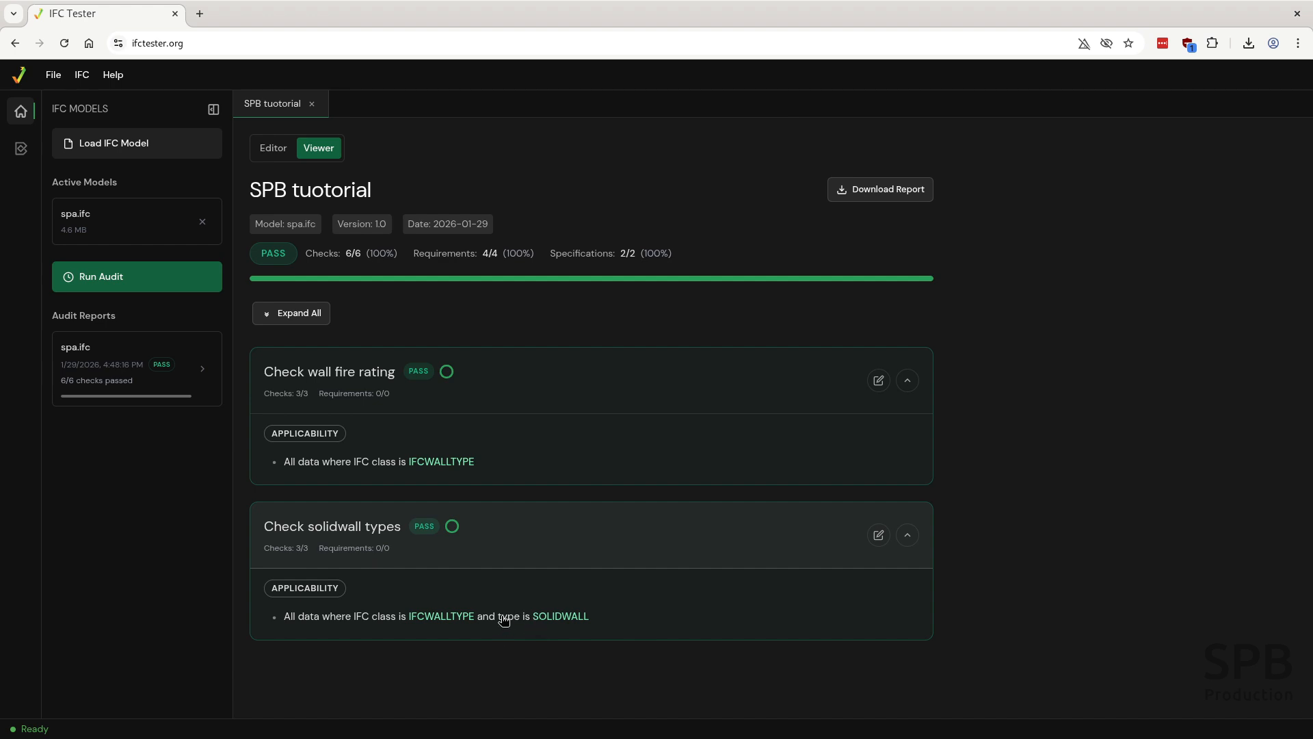
# Step: Switch to checks.odt in LibreOffice Writer and highlight the IfcBuildingElementProxy class name in check 3
pyautogui.hotkey('alt', 'Tab')
pyautogui.hotkey('alt', 'Tab')
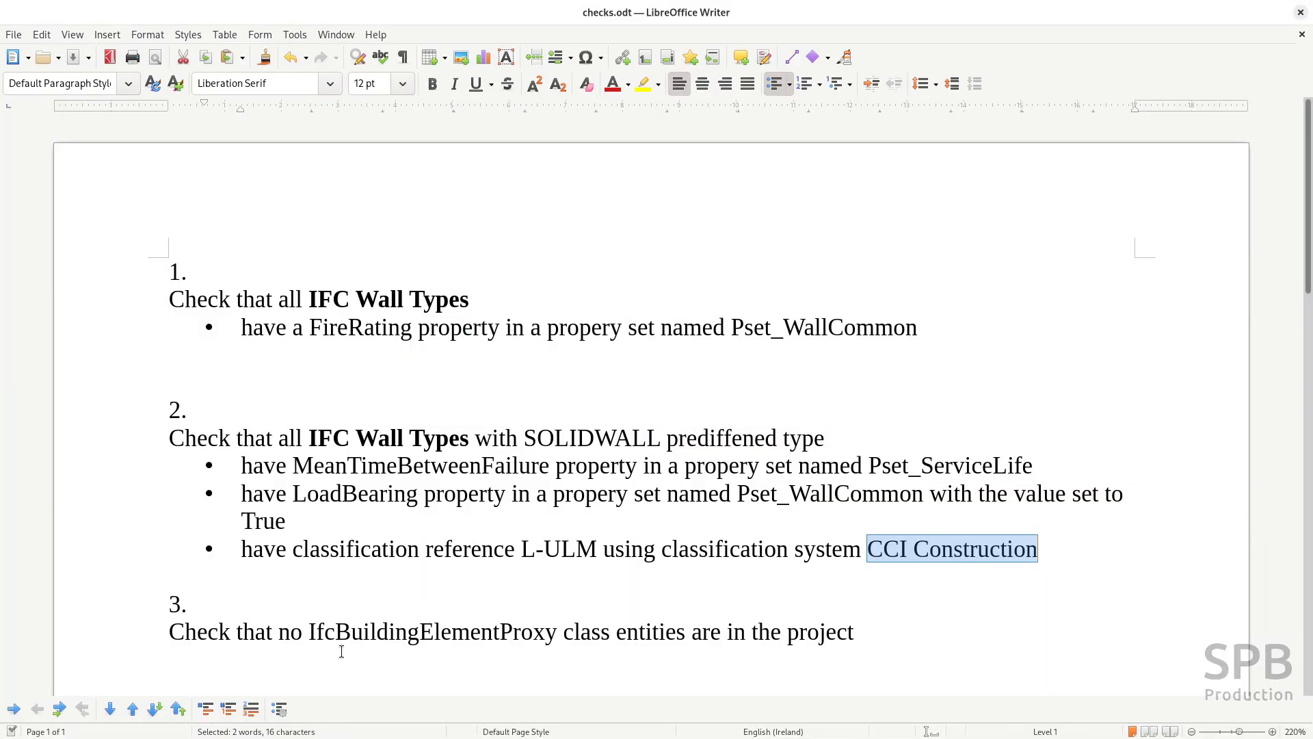
pyautogui.moveTo(315, 631); pyautogui.dragTo(550, 635)
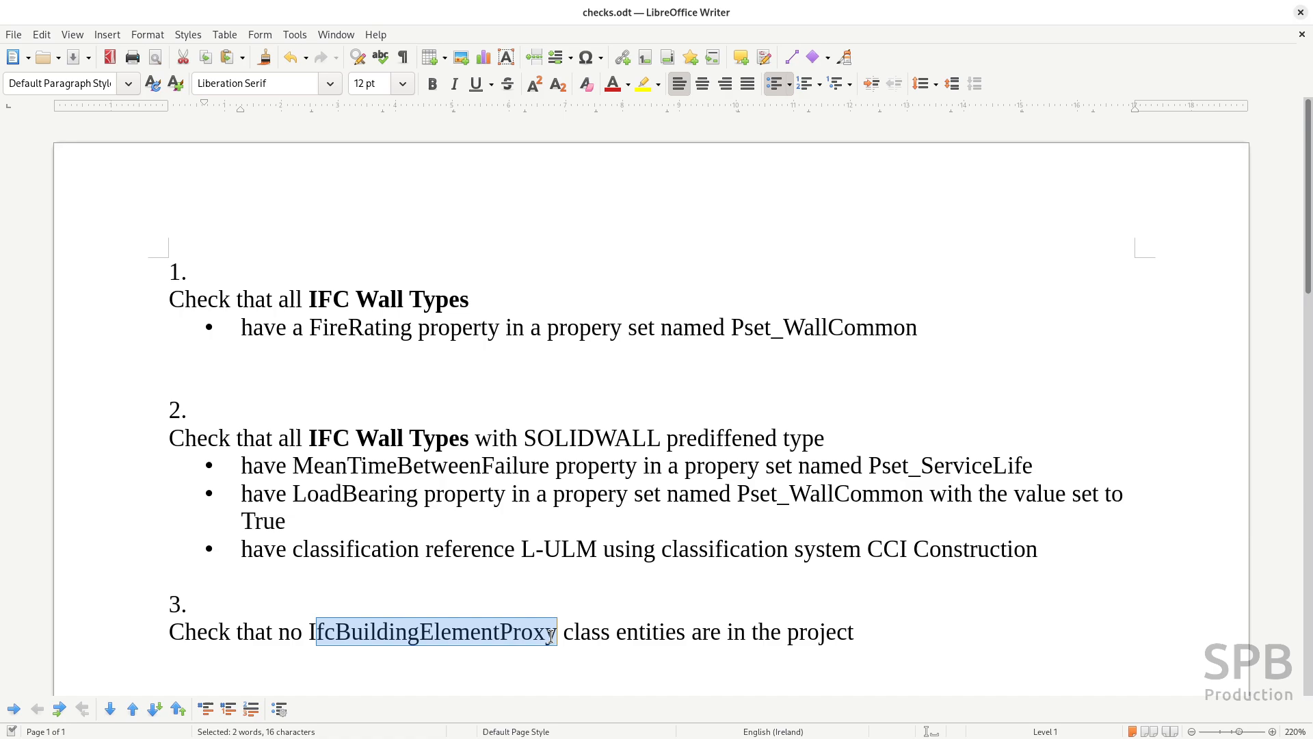
# Step: Switch back to IFC Tester and create a new specification in the SPB tuotorial IDS
pyautogui.hotkey('alt', 'Tab')
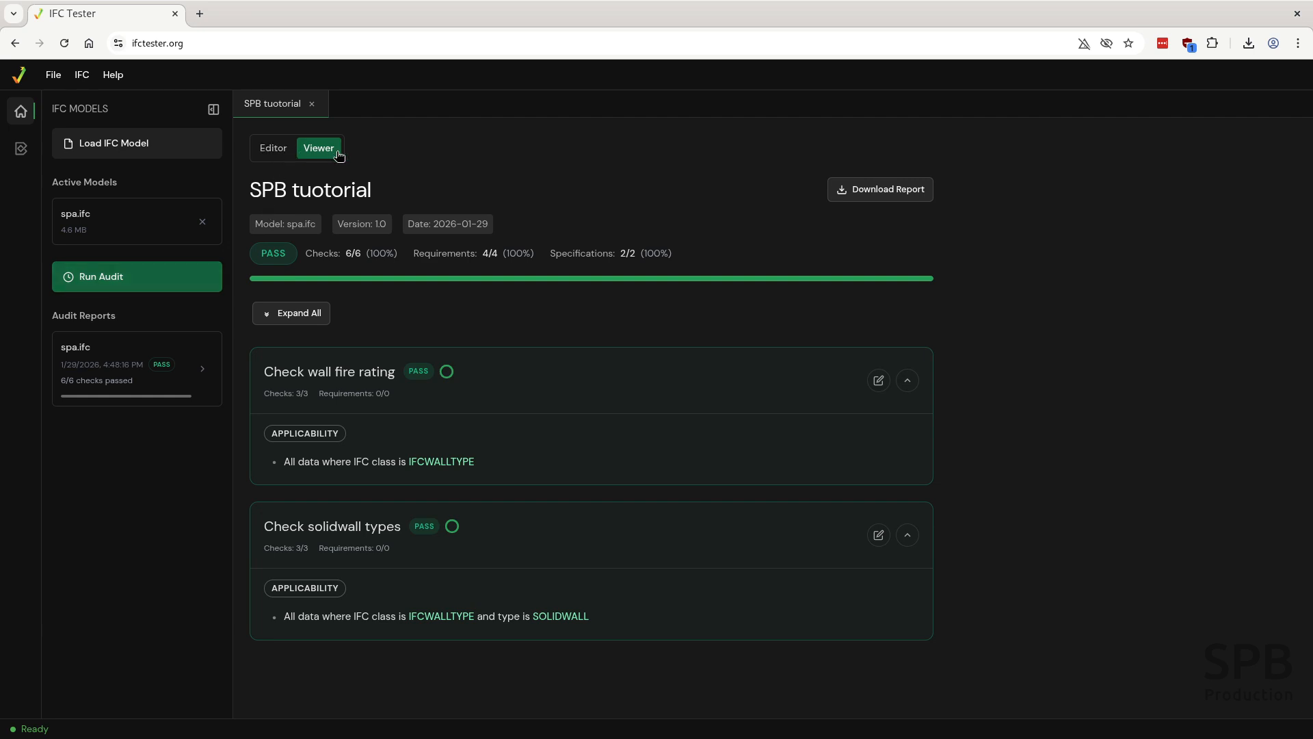
pyautogui.click(272, 149)
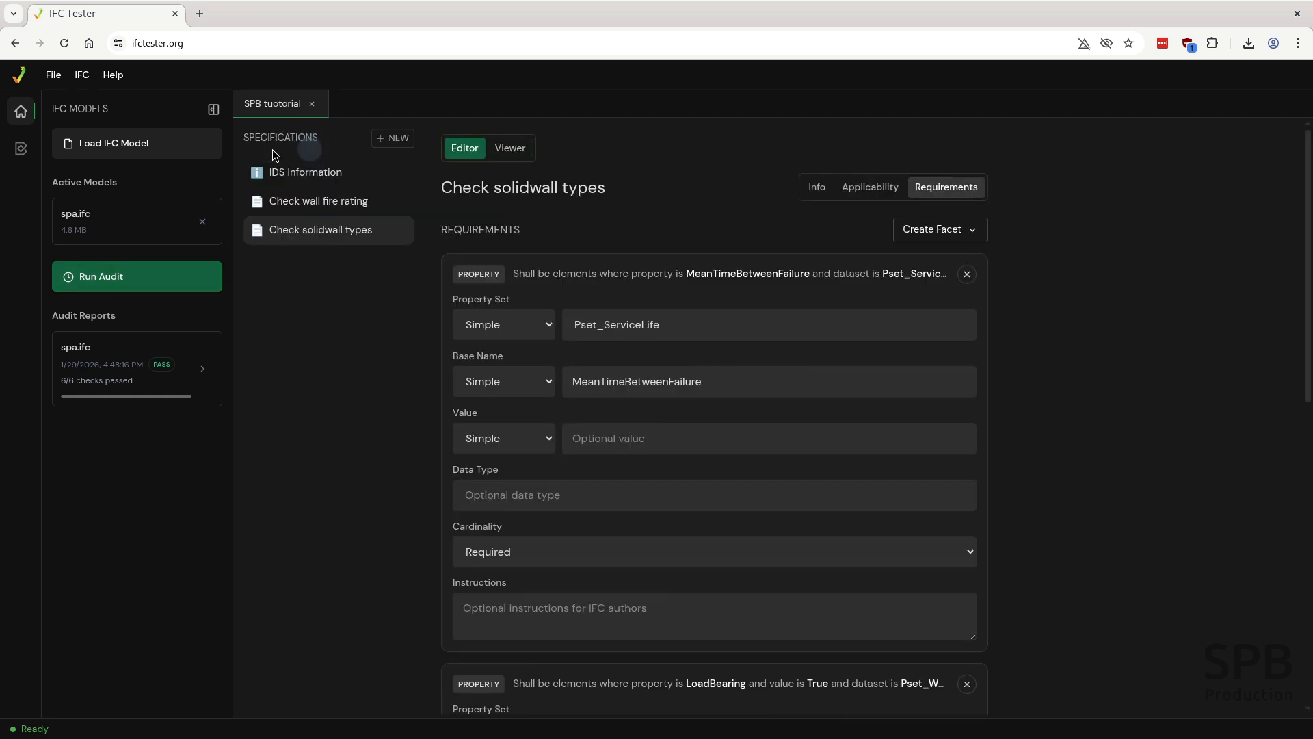
pyautogui.click(389, 143)
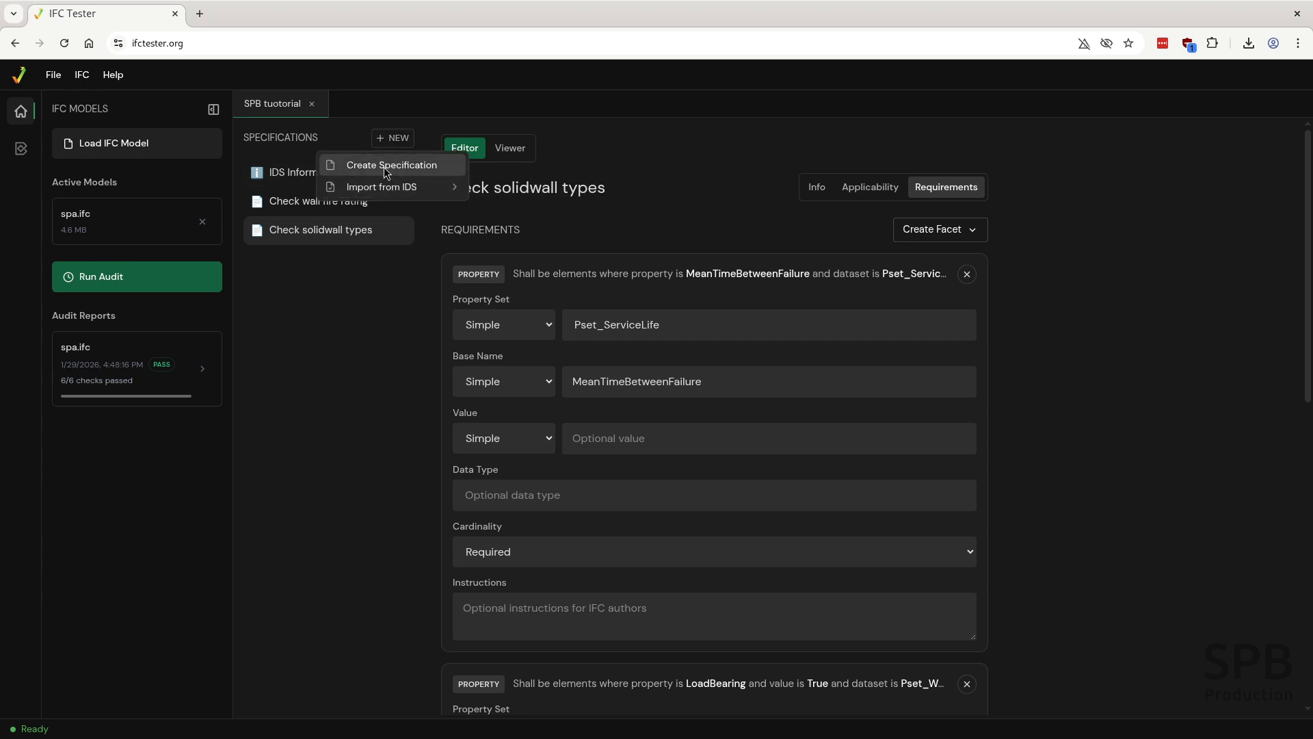
pyautogui.click(383, 165)
# Step: Name the new specification "Check for proxy elements" and set its usage to Prohibited
pyautogui.moveTo(543, 253); pyautogui.dragTo(432, 255)
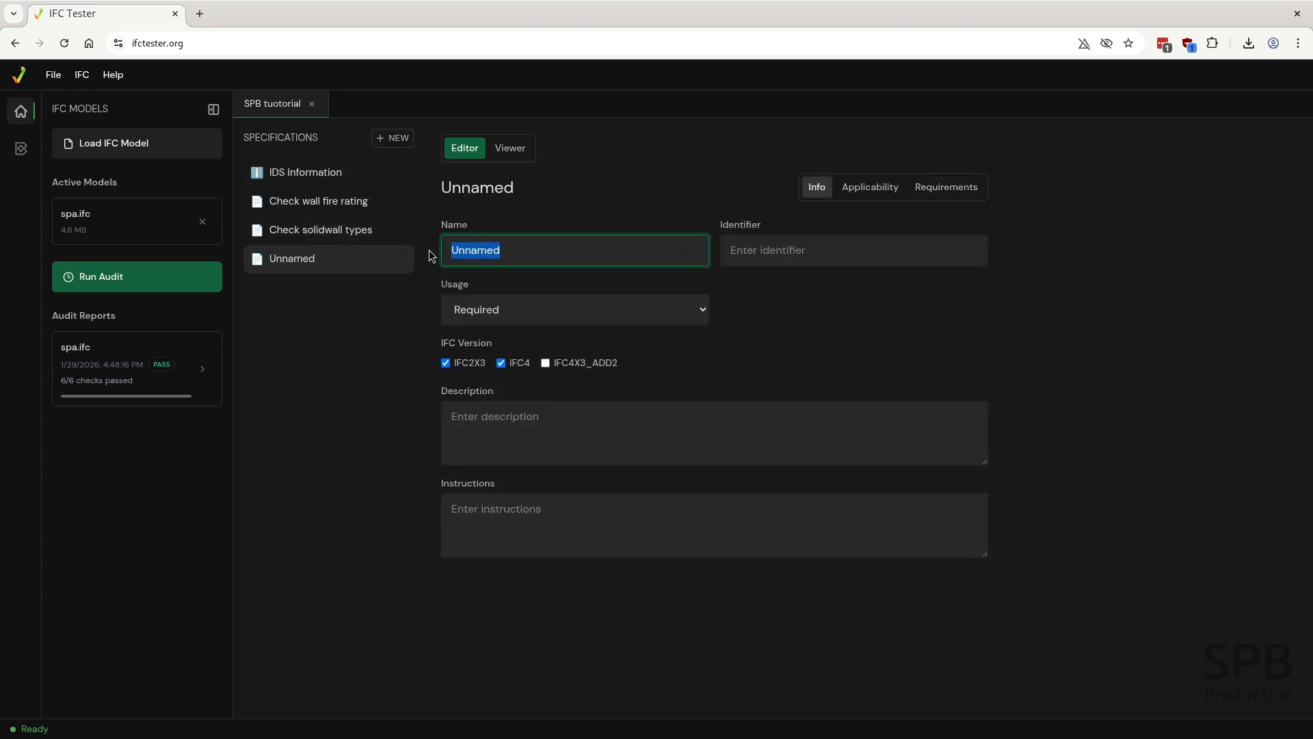
pyautogui.write('Ch')
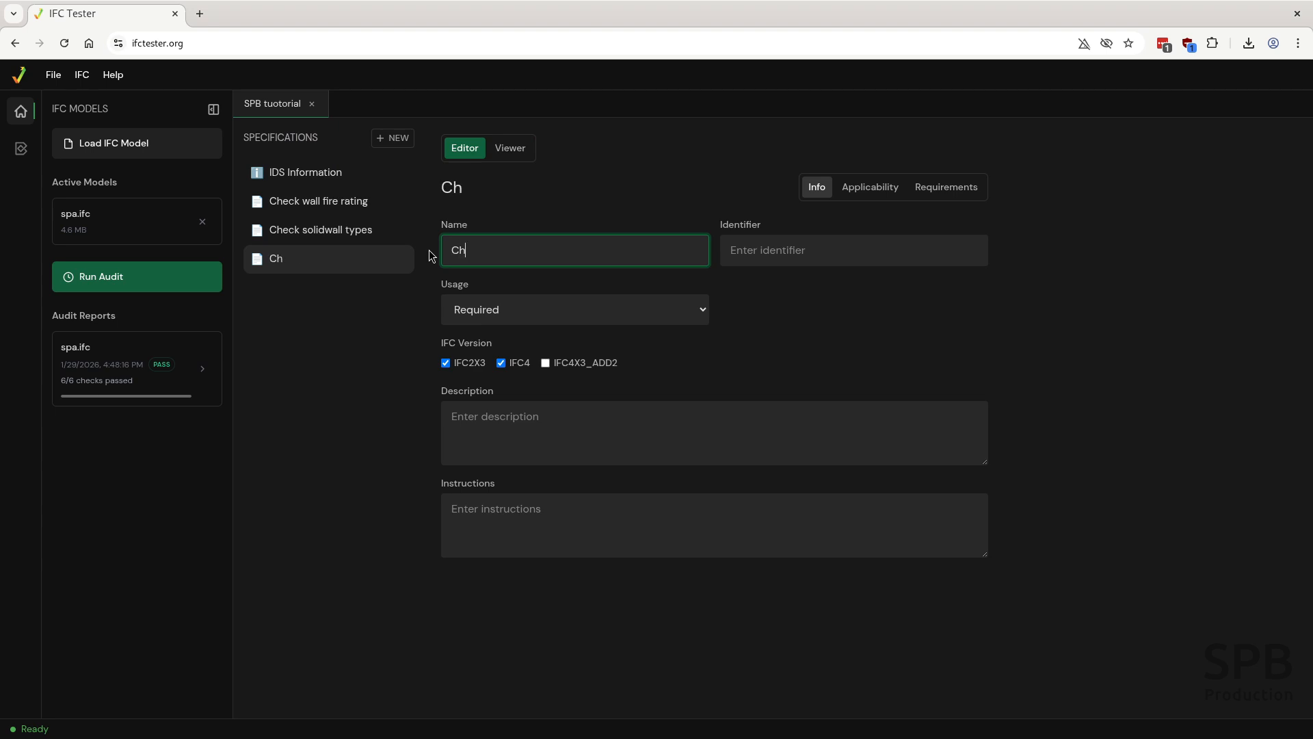
pyautogui.write('eck')
pyautogui.press('BackSpace')
pyautogui.write('k for proxy')
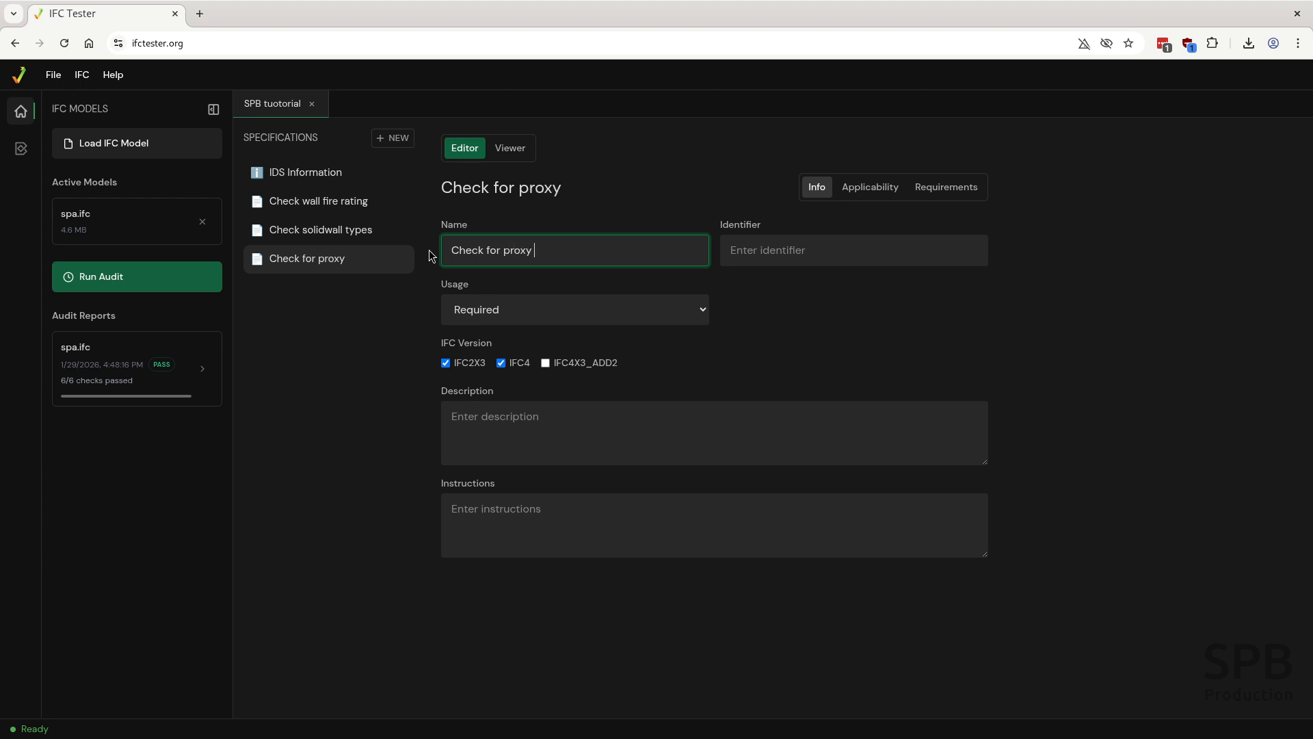
pyautogui.write(' elements')
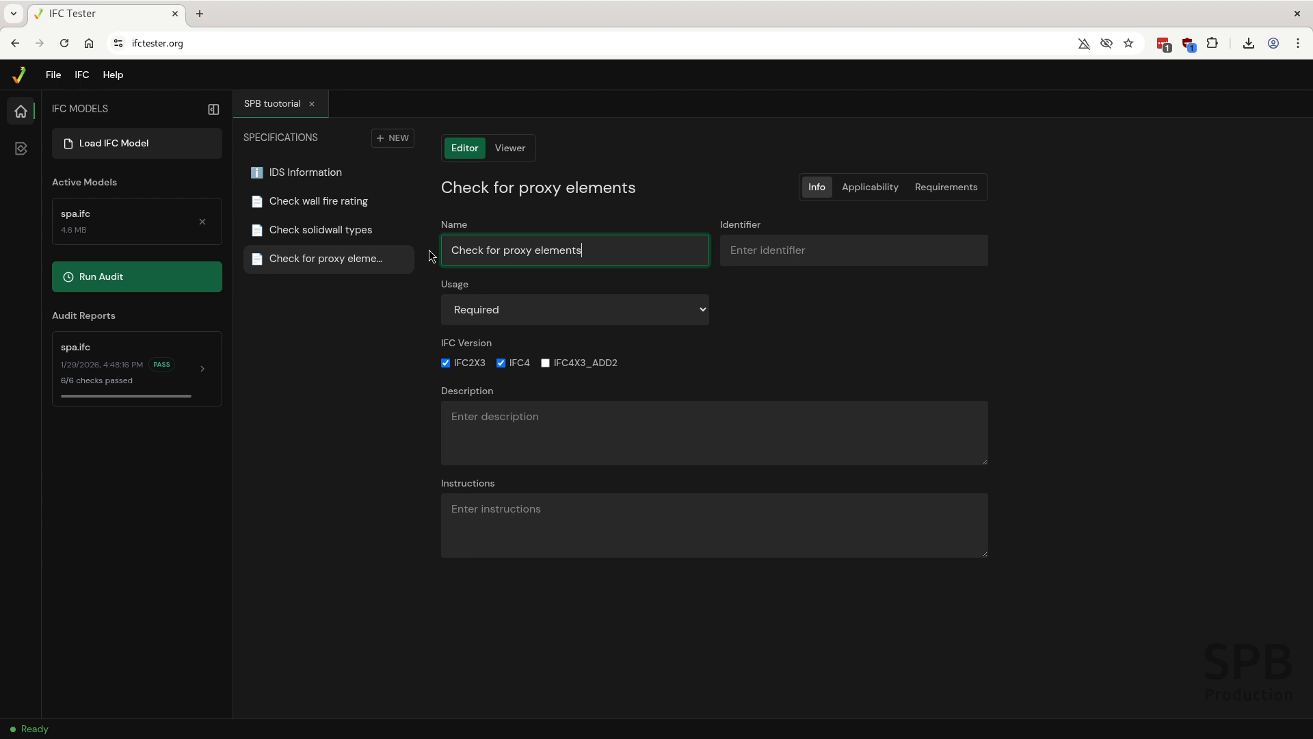
pyautogui.click(511, 310)
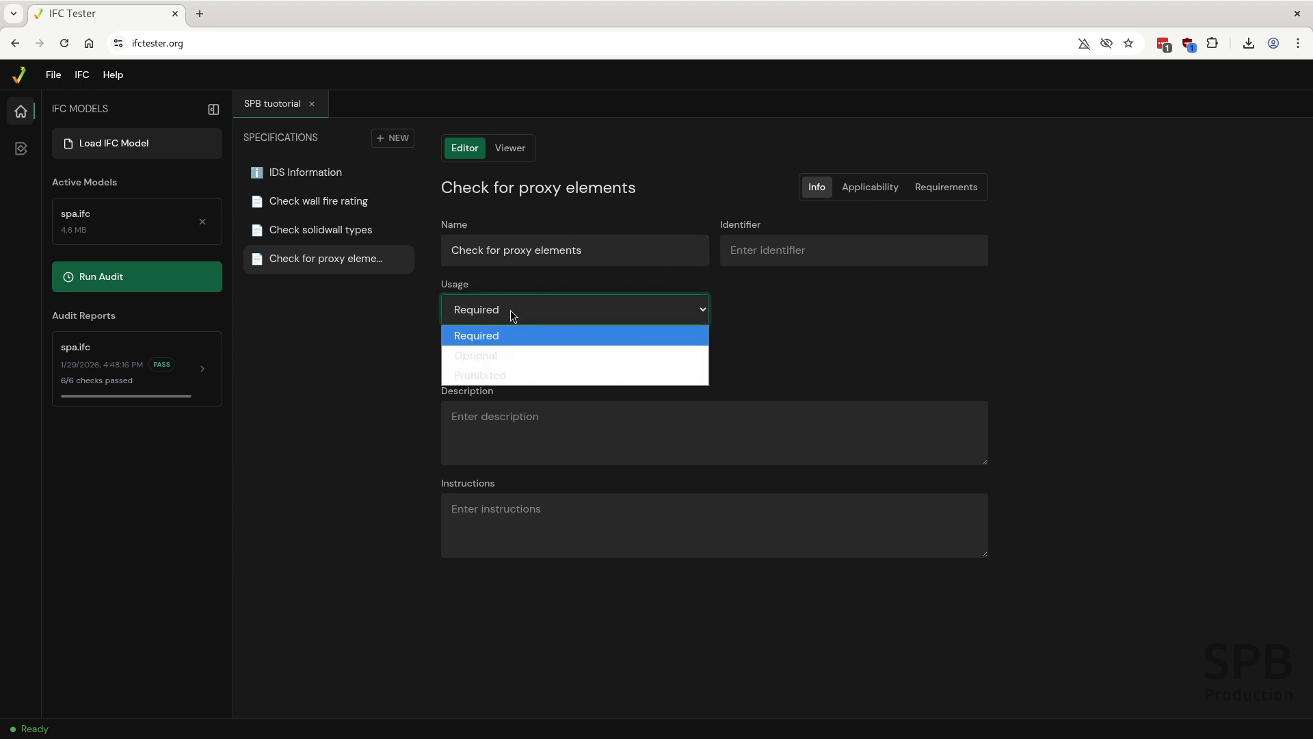
pyautogui.click(483, 374)
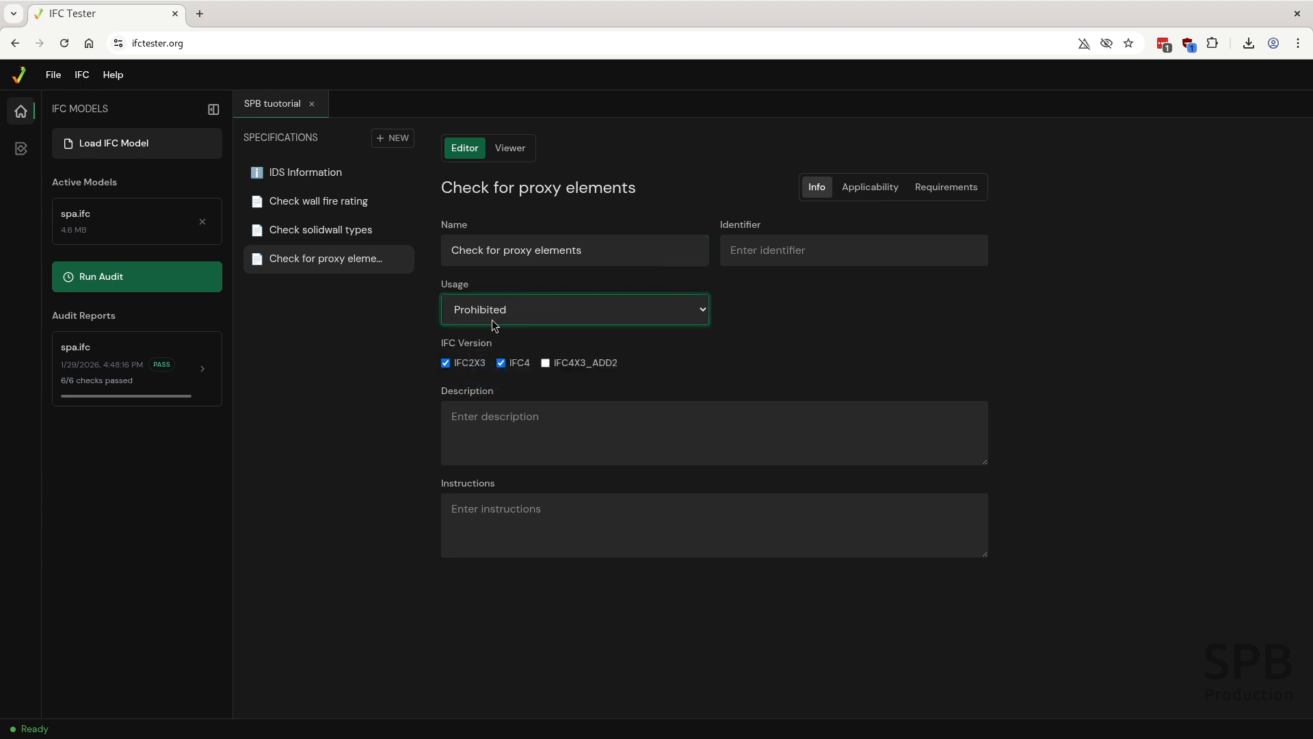
# Step: Add an Entity applicability facet to the proxy elements specification and set its entity name to IFCBUILDINGELEMENTPROXY
pyautogui.click(870, 188)
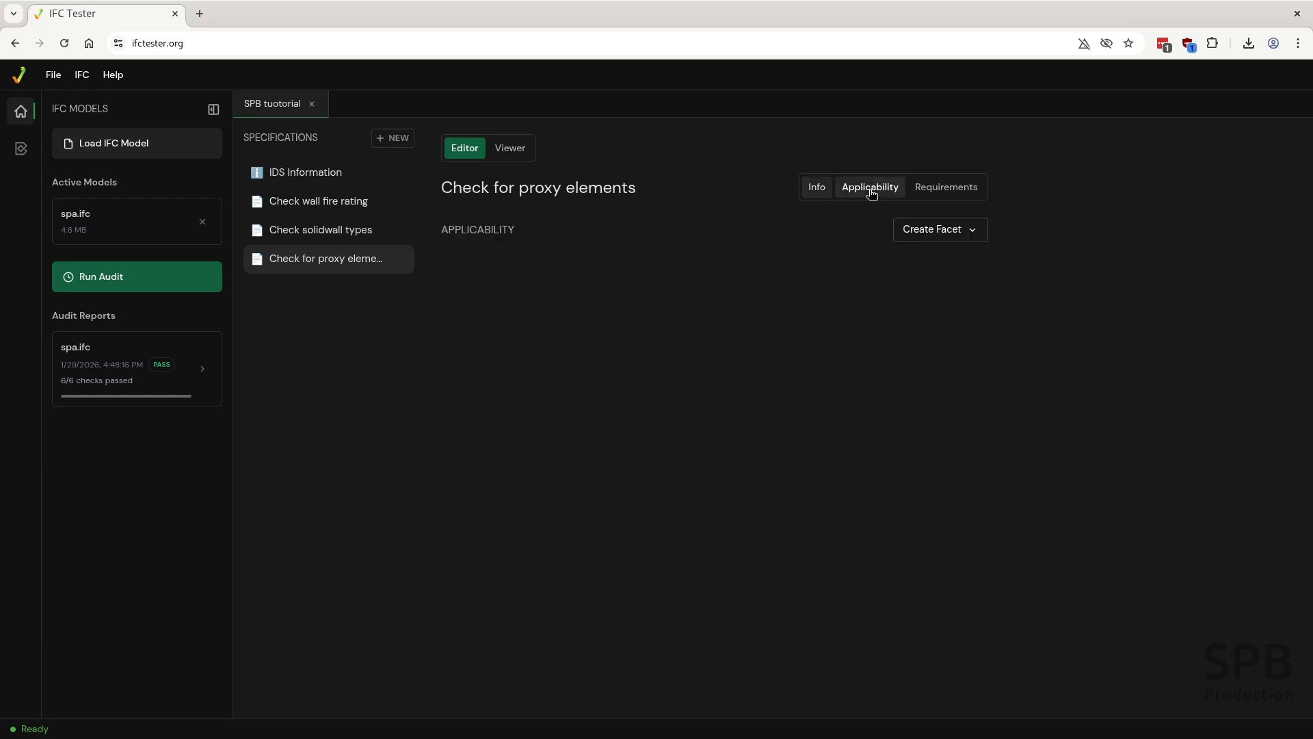
pyautogui.click(949, 237)
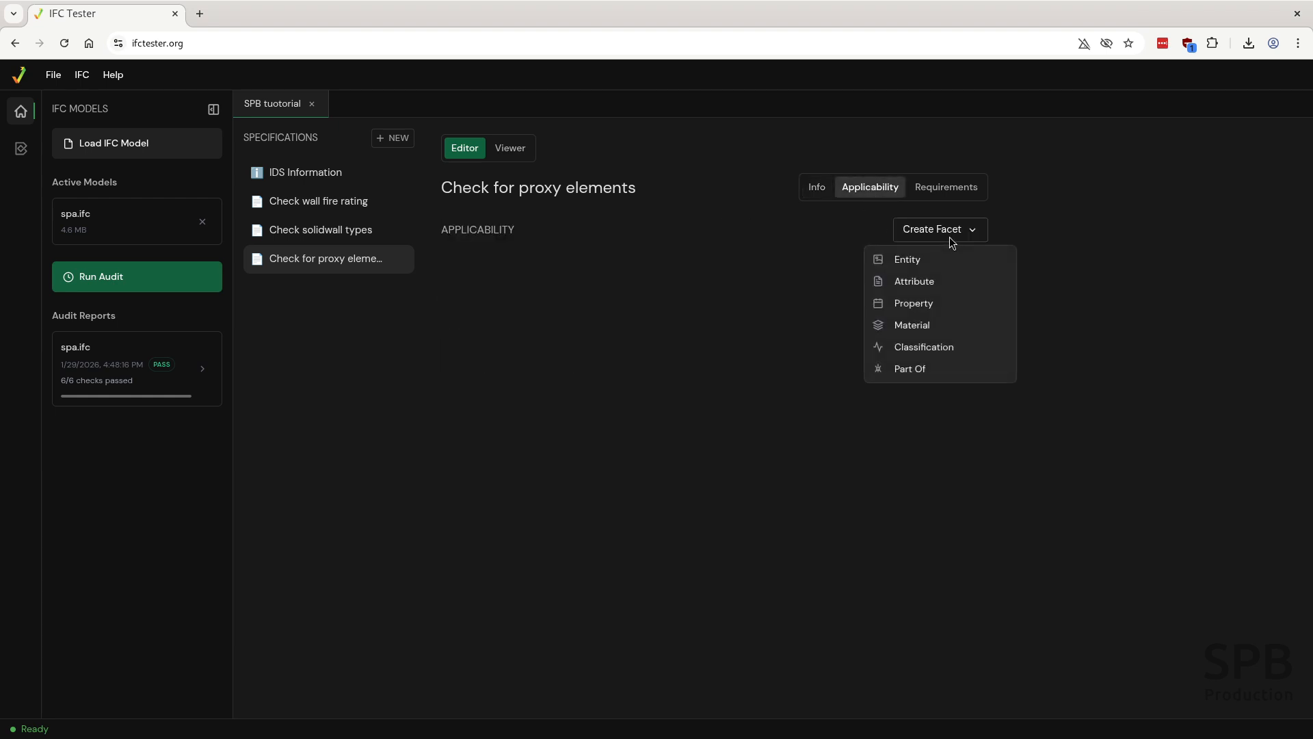
pyautogui.click(919, 263)
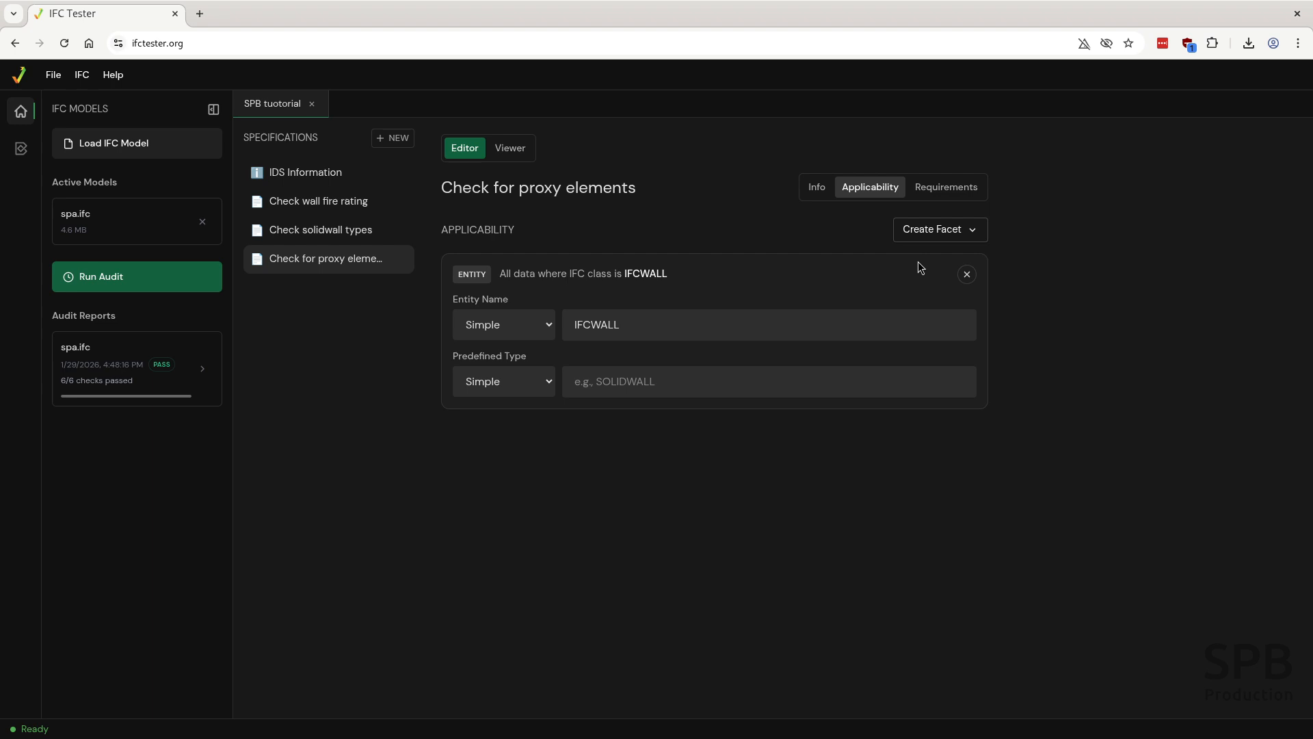
pyautogui.click(634, 325)
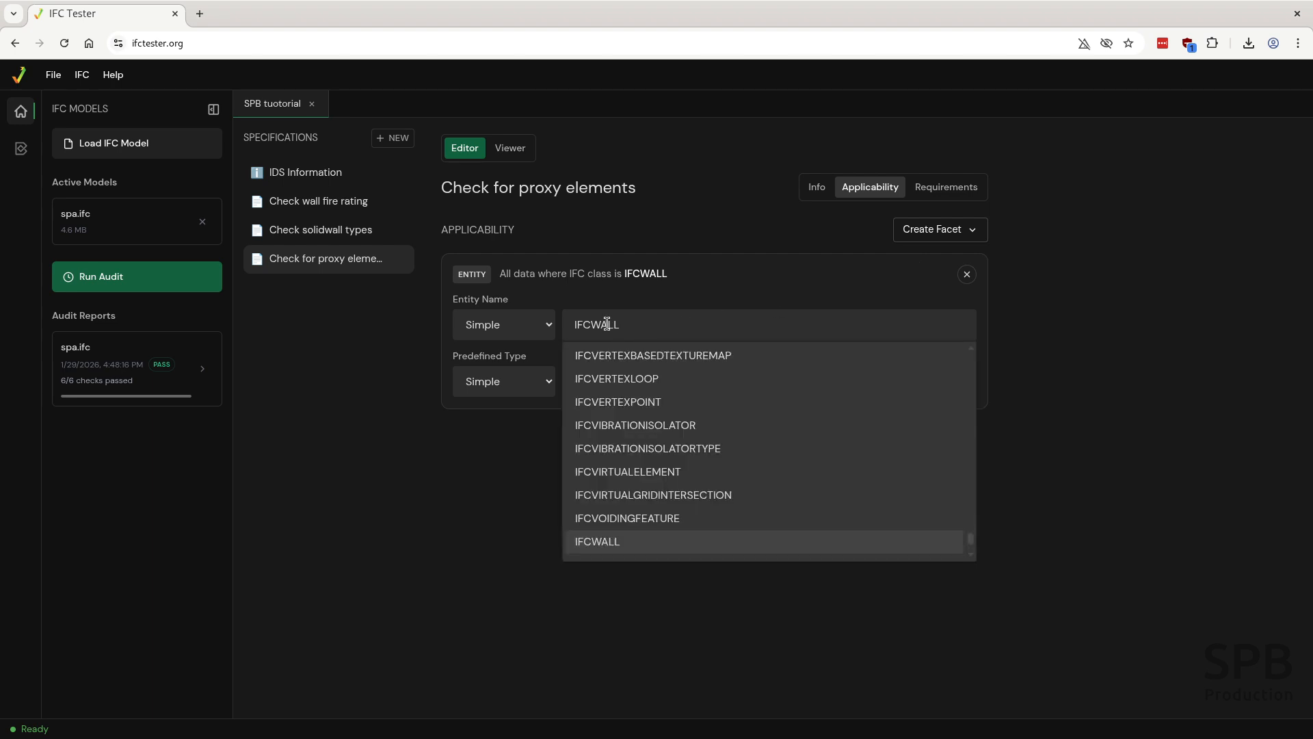
pyautogui.write('bui')
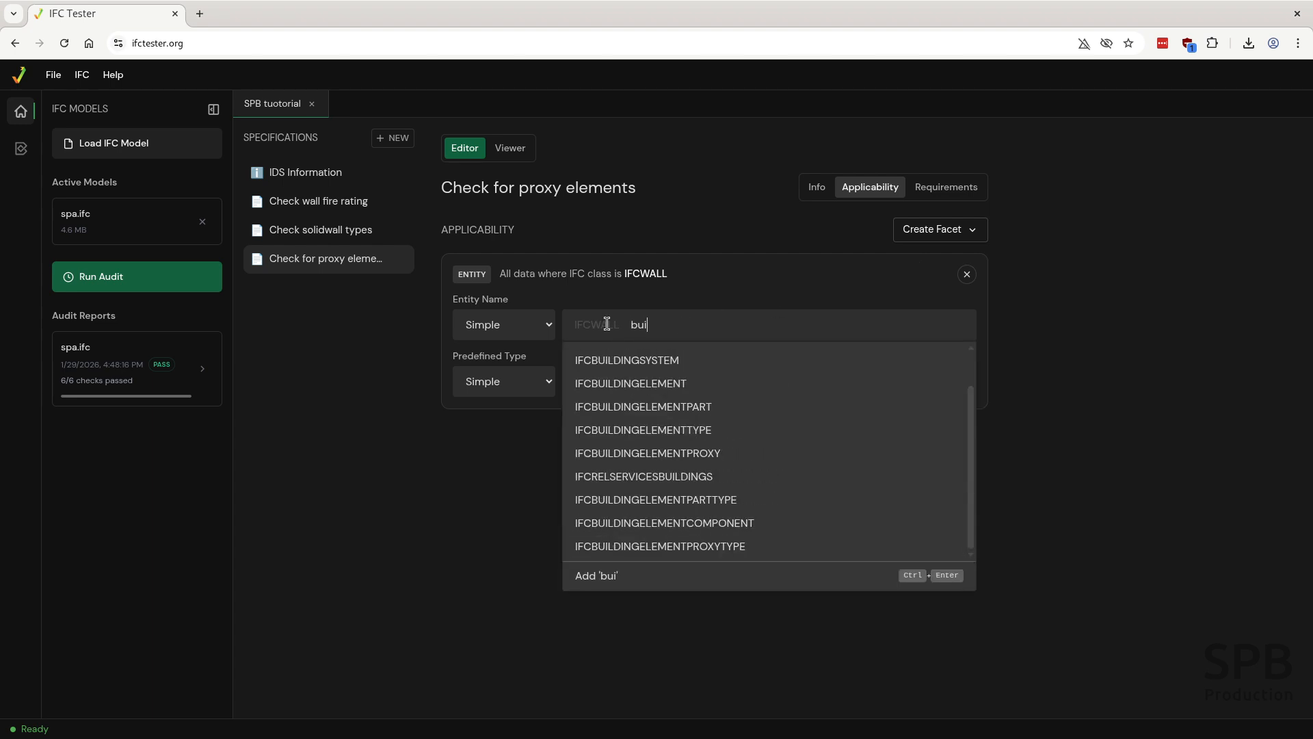
pyautogui.write('ldinge')
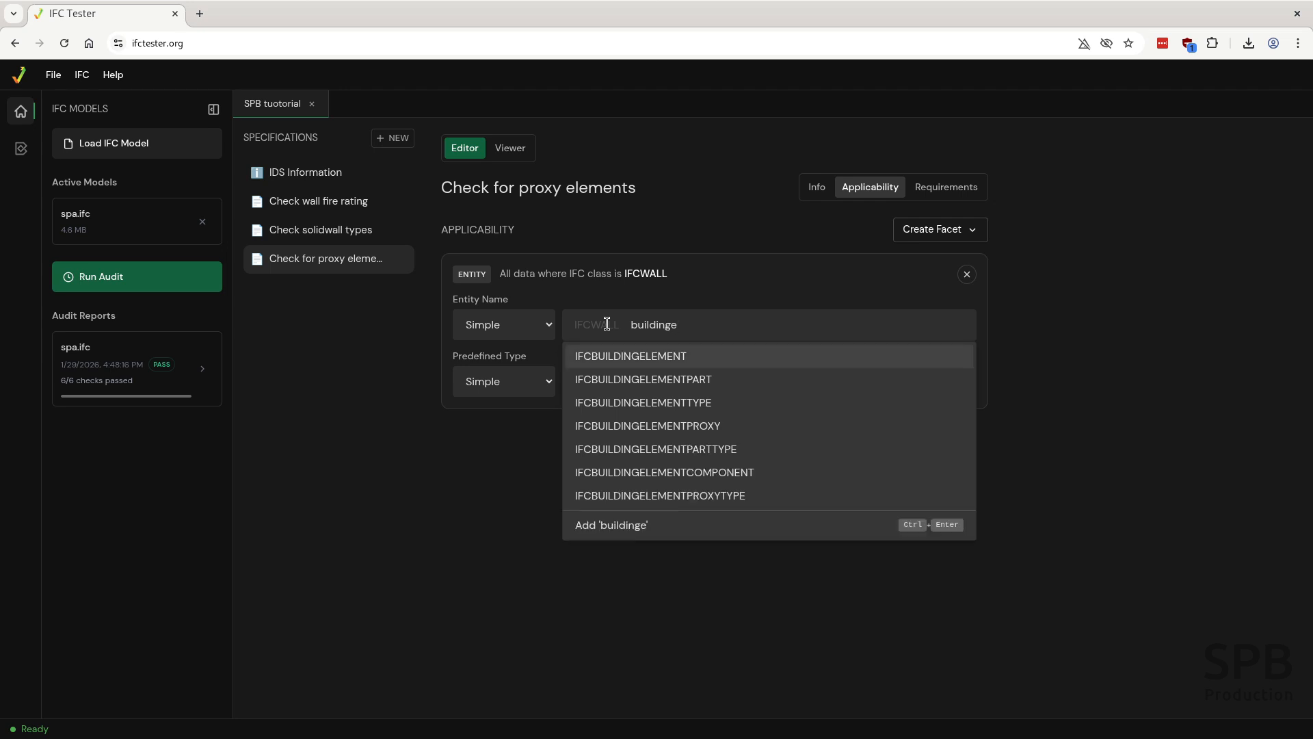
pyautogui.click(628, 427)
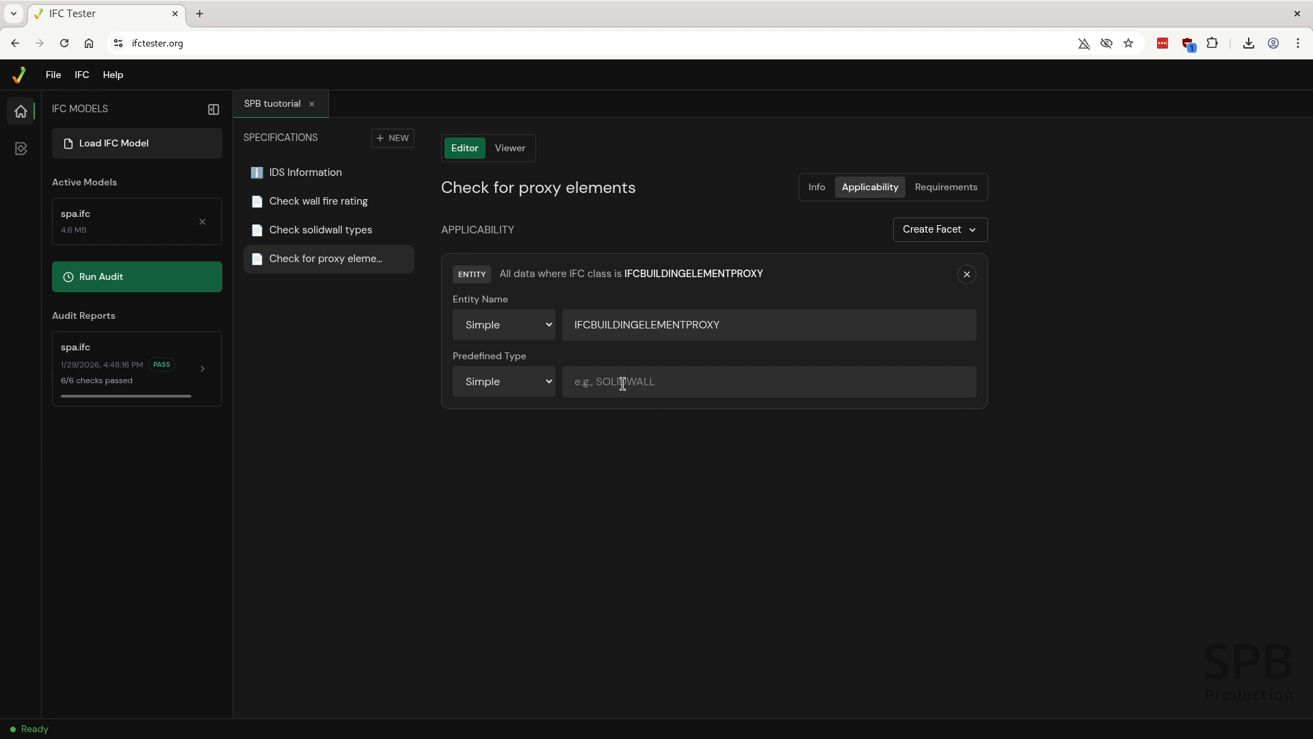
# Step: Review the proxy specification's sections, run the audit on spa.ifc, and expand the result for Check for proxy elements
pyautogui.click(945, 196)
pyautogui.click(877, 190)
pyautogui.click(817, 187)
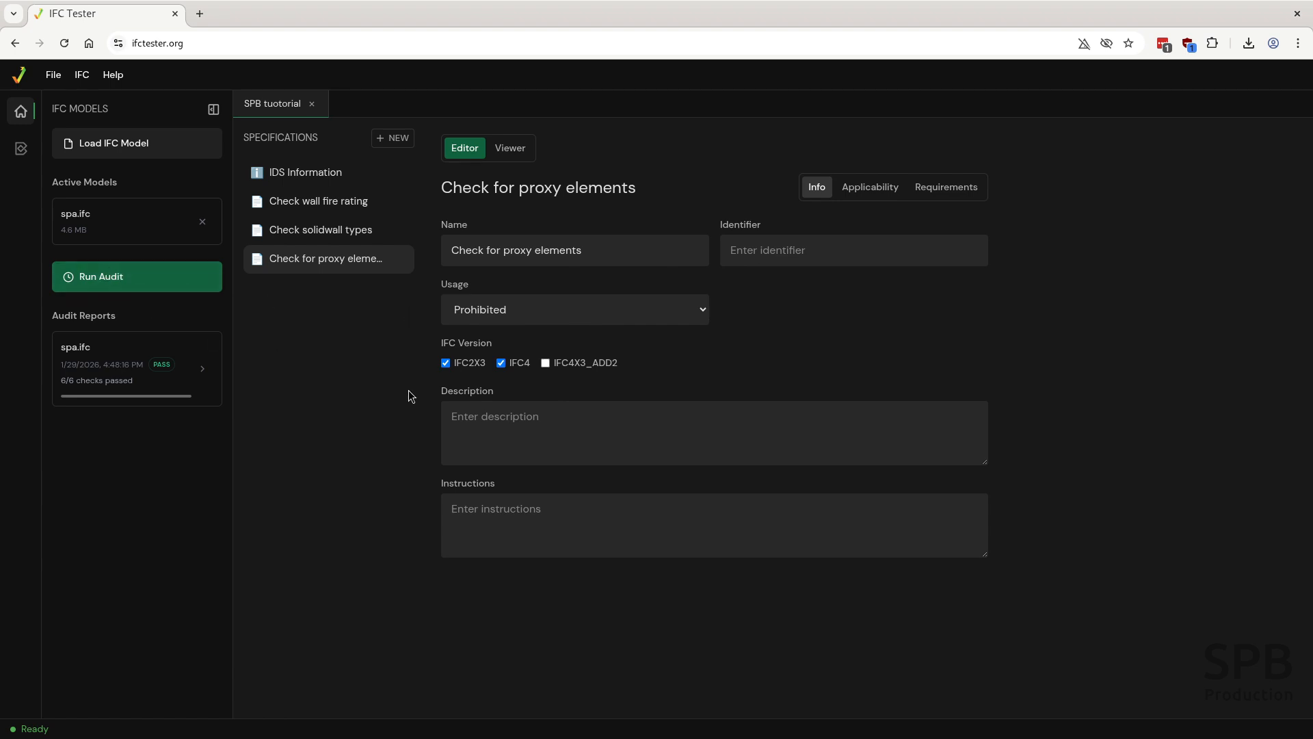
pyautogui.click(111, 277)
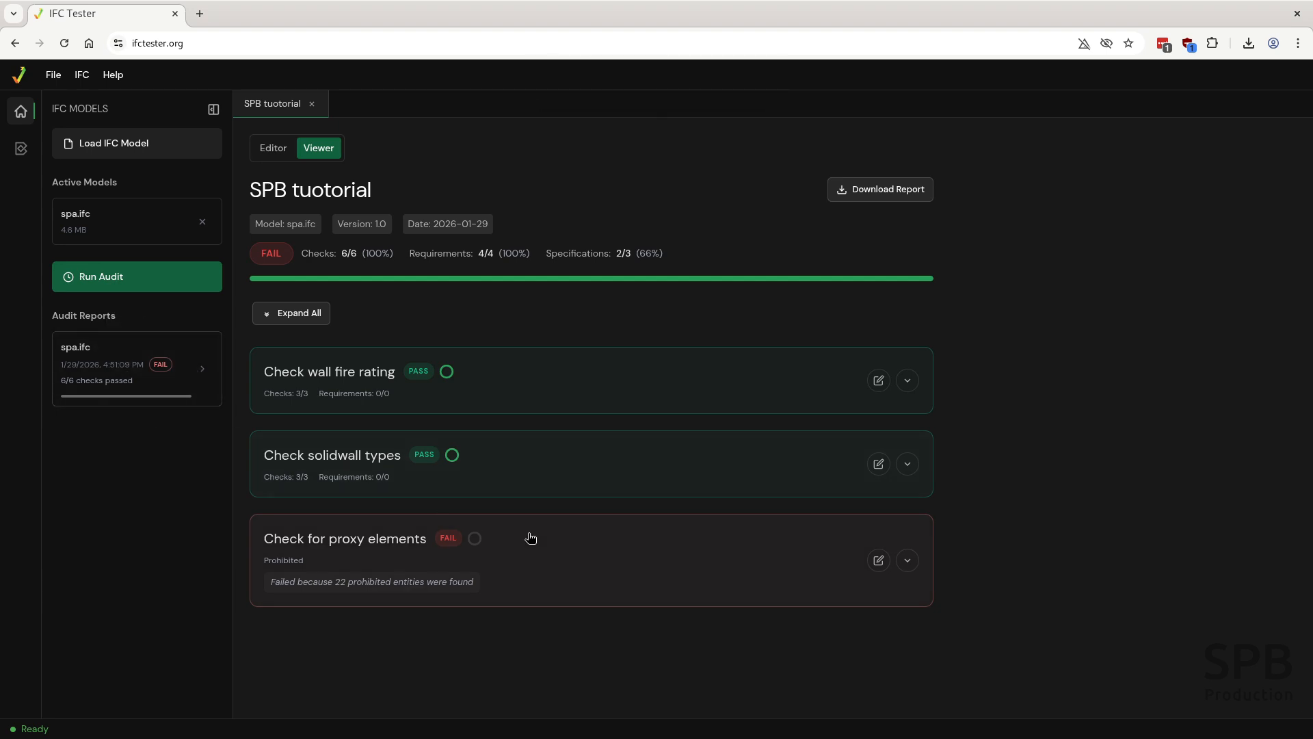
pyautogui.click(907, 568)
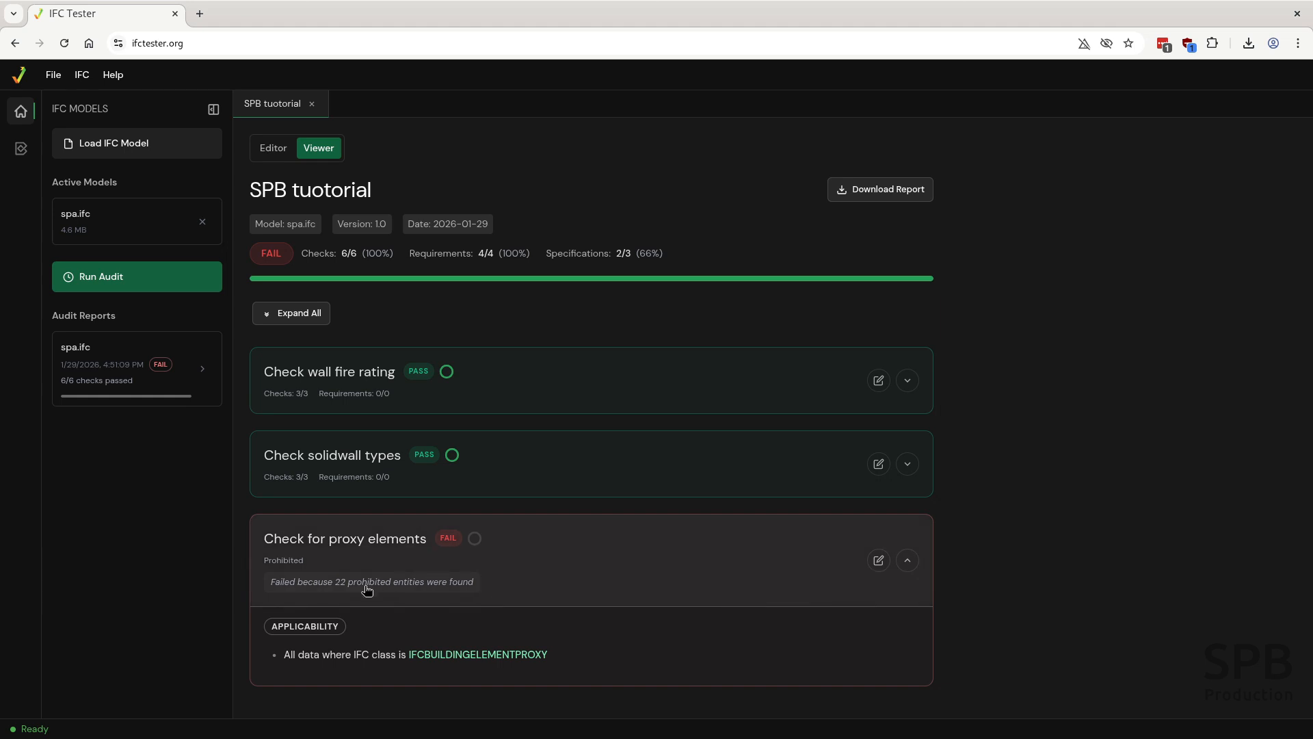
# Step: Switch to Blender and select all IfcBuildingElementProxy objects under Level 01 to inspect them in the model, clearing the selection when finished
pyautogui.hotkey('alt', 'Tab')
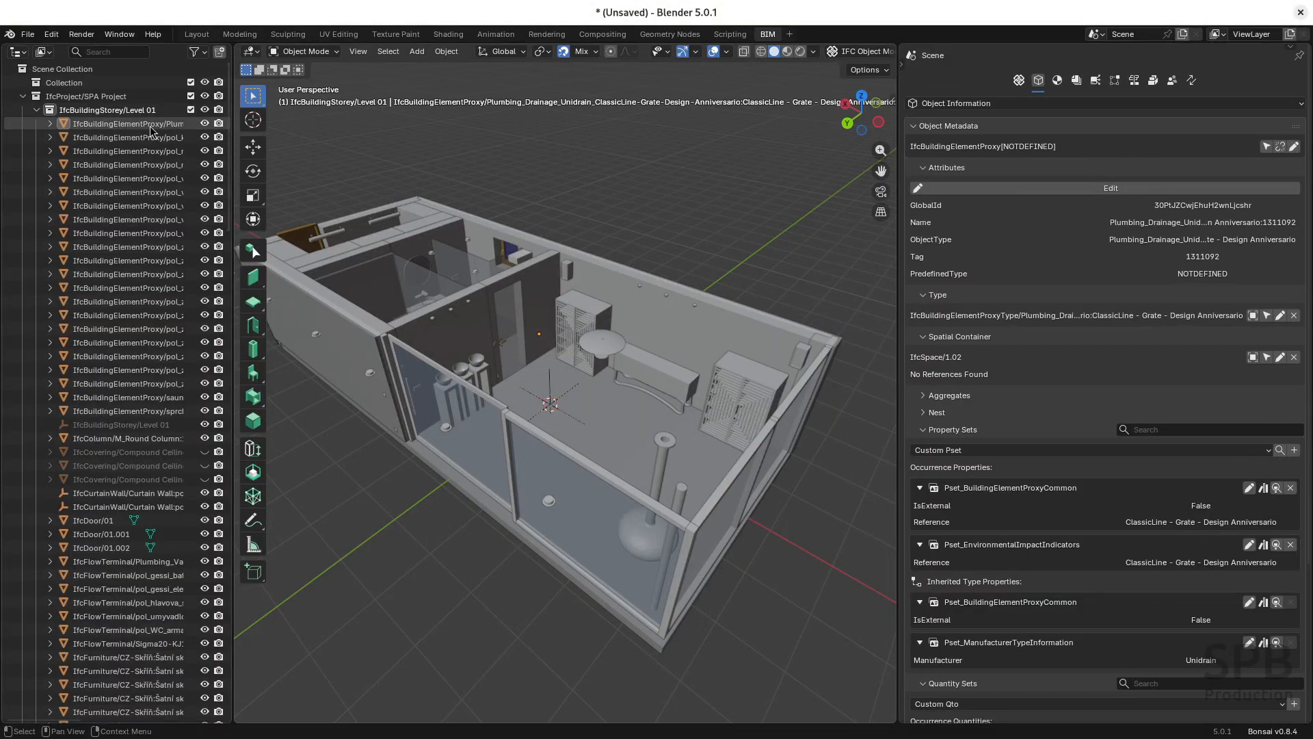
pyautogui.click(151, 124)
pyautogui.keyDown('shift'); pyautogui.click(145, 410); pyautogui.keyUp('shift')
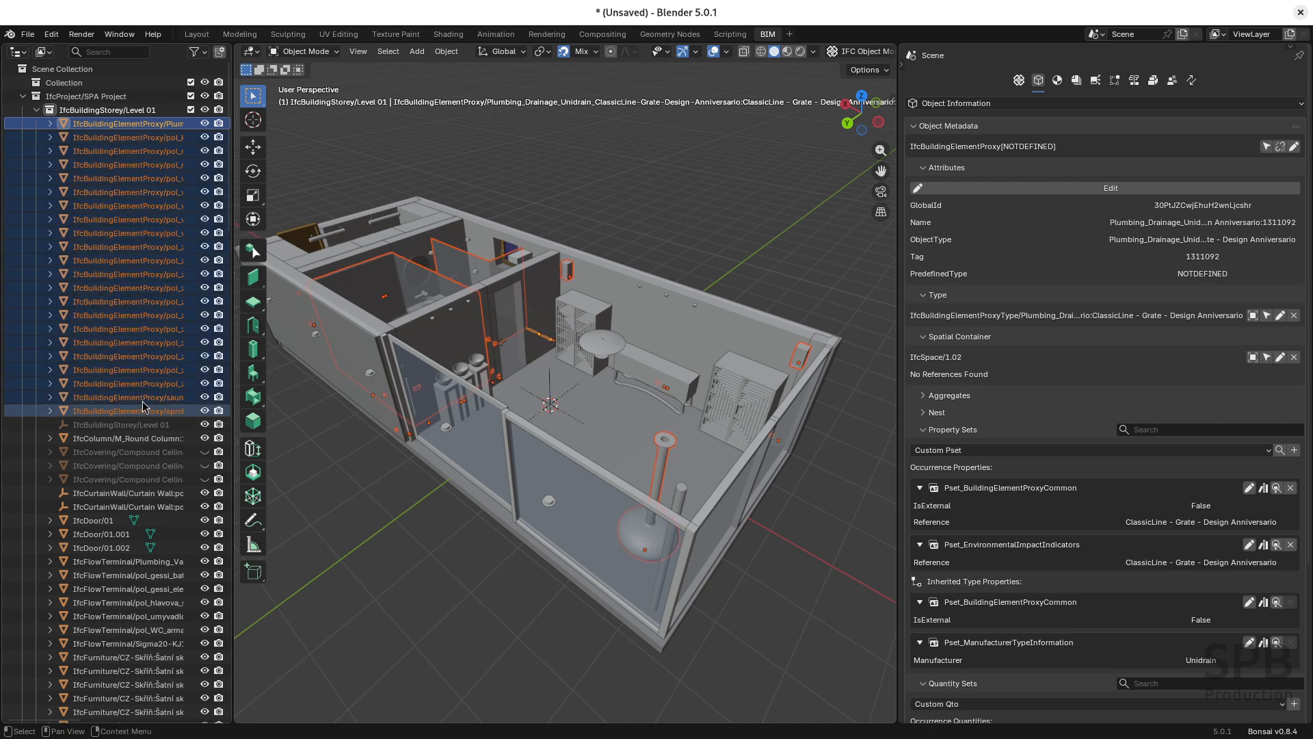
pyautogui.click(370, 557)
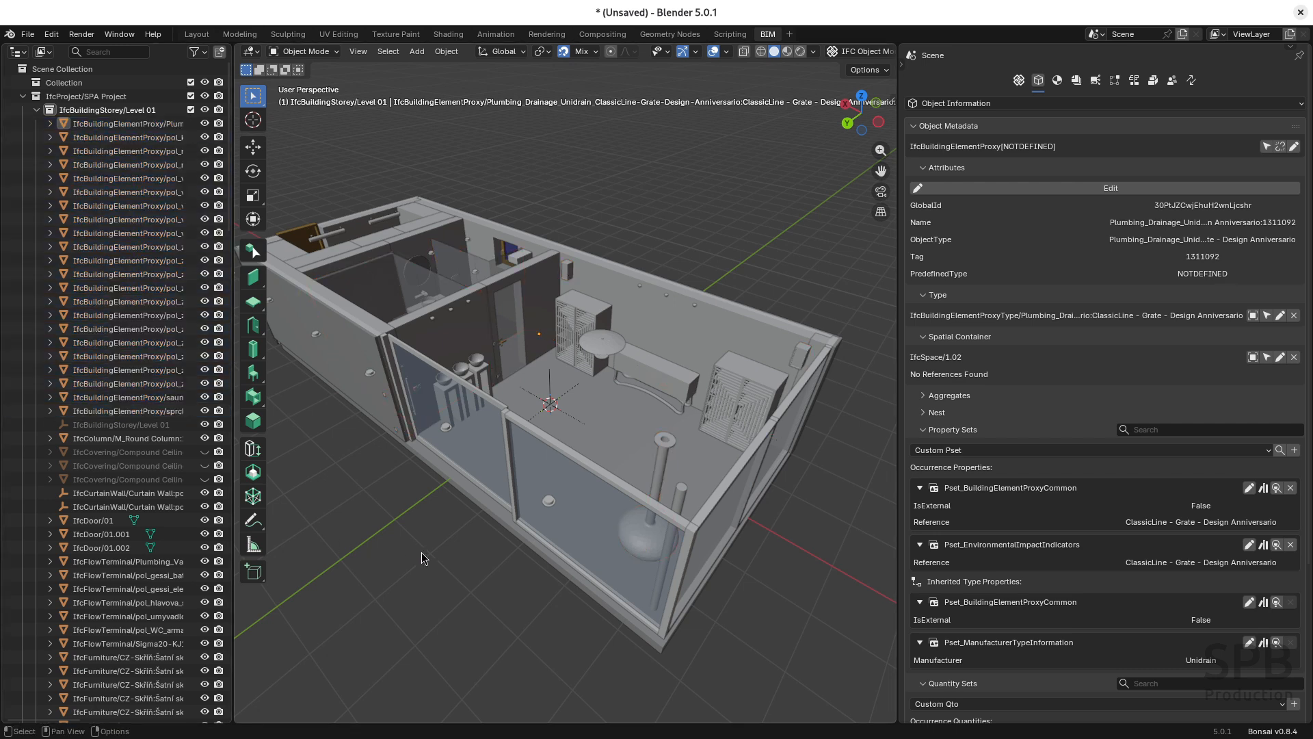
# Step: Switch back to IFC Tester and review the applicability and requirements of Check solidwall types, ending on the IDS Information
pyautogui.hotkey('alt', 'Tab')
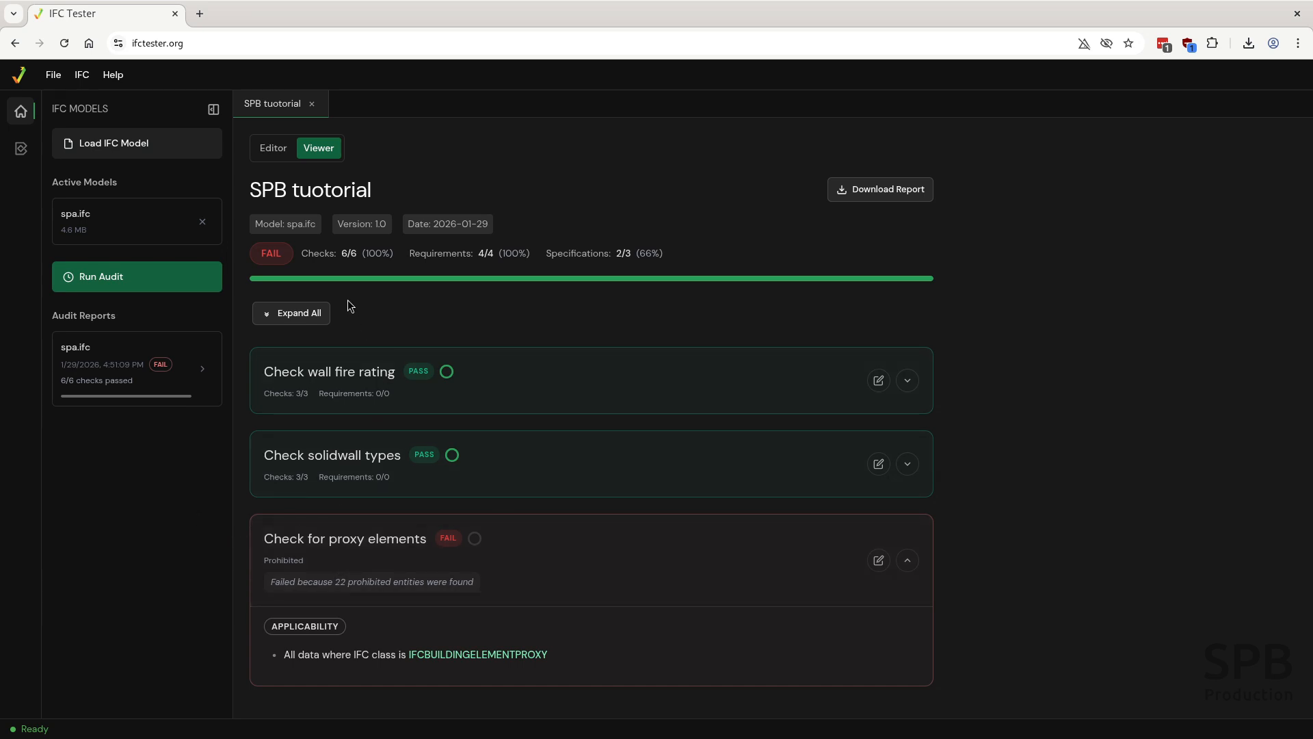
pyautogui.click(273, 149)
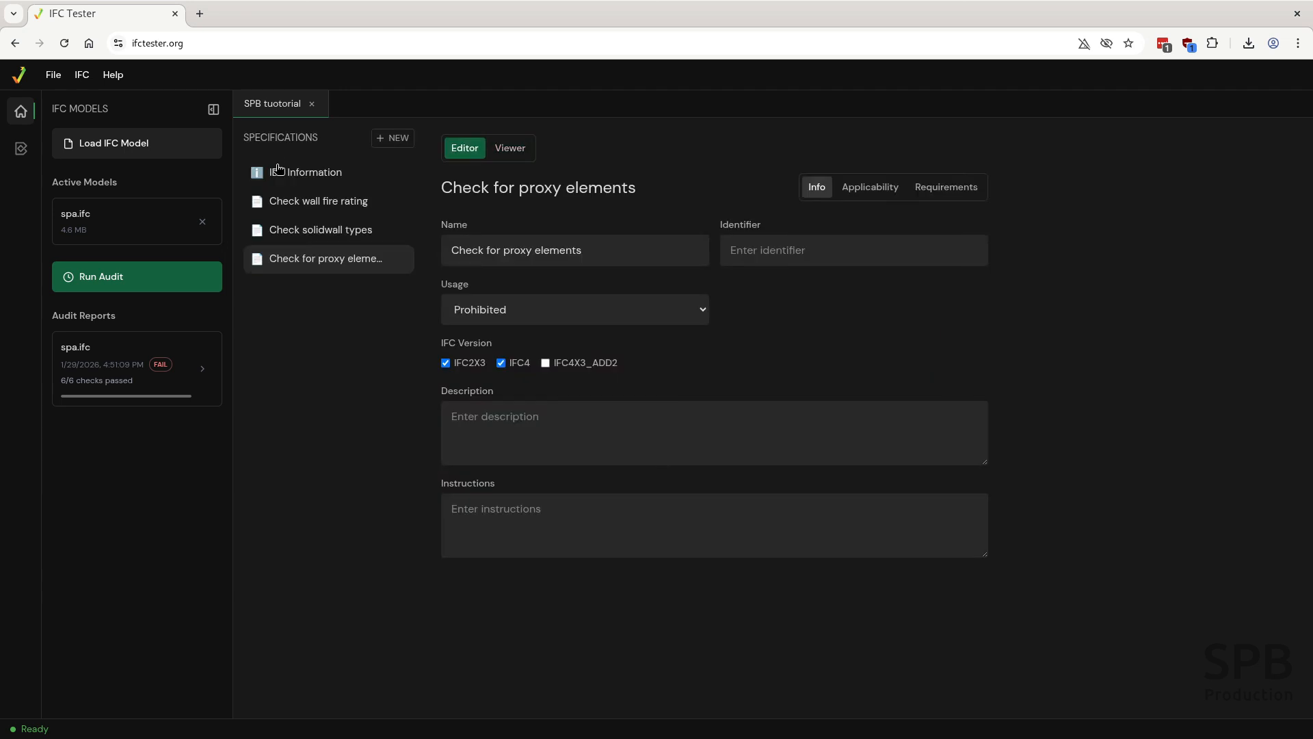
pyautogui.click(147, 40)
pyautogui.click(353, 233)
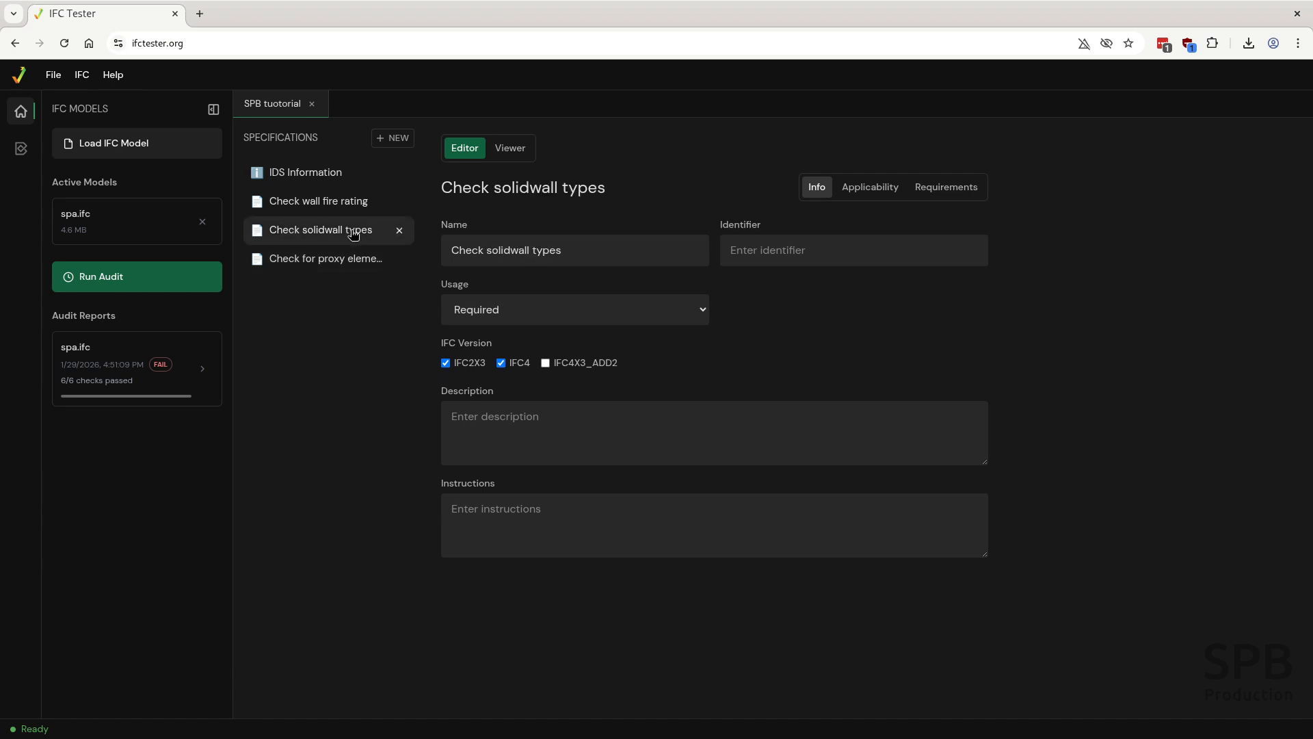
pyautogui.click(869, 188)
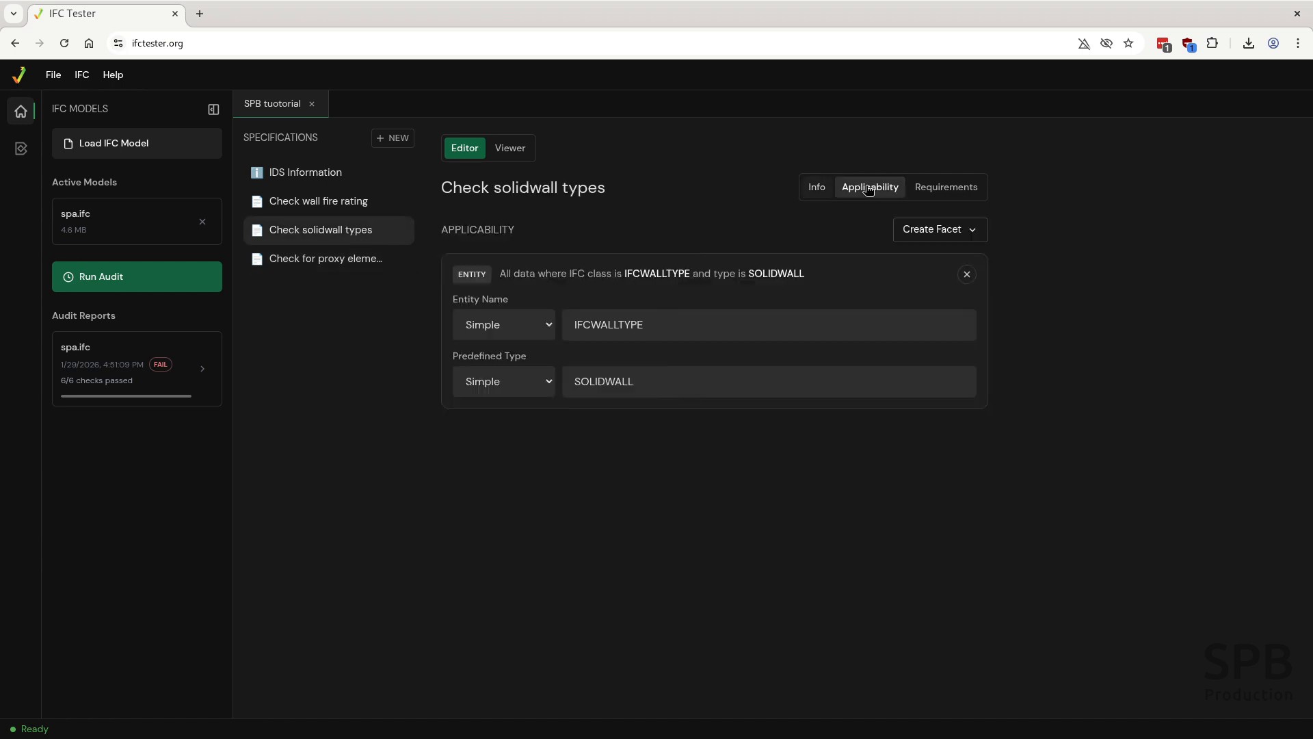
pyautogui.click(924, 190)
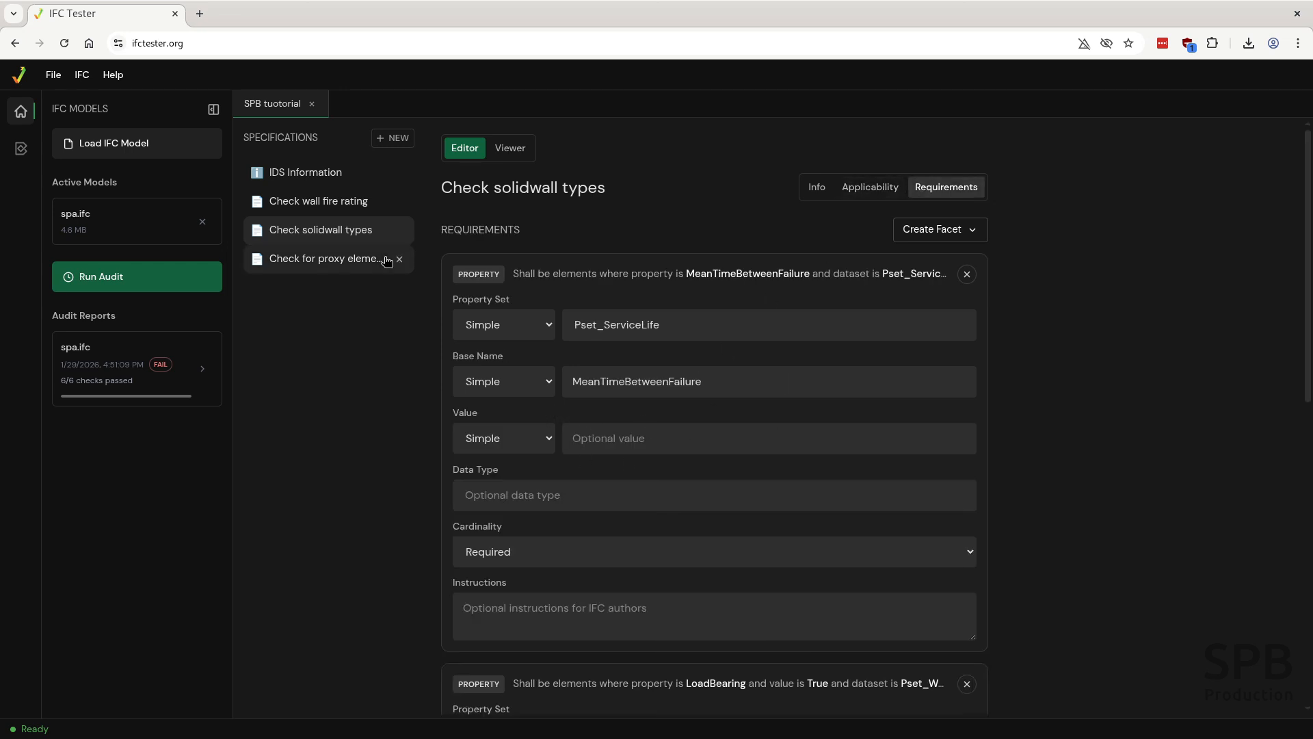
pyautogui.click(324, 184)
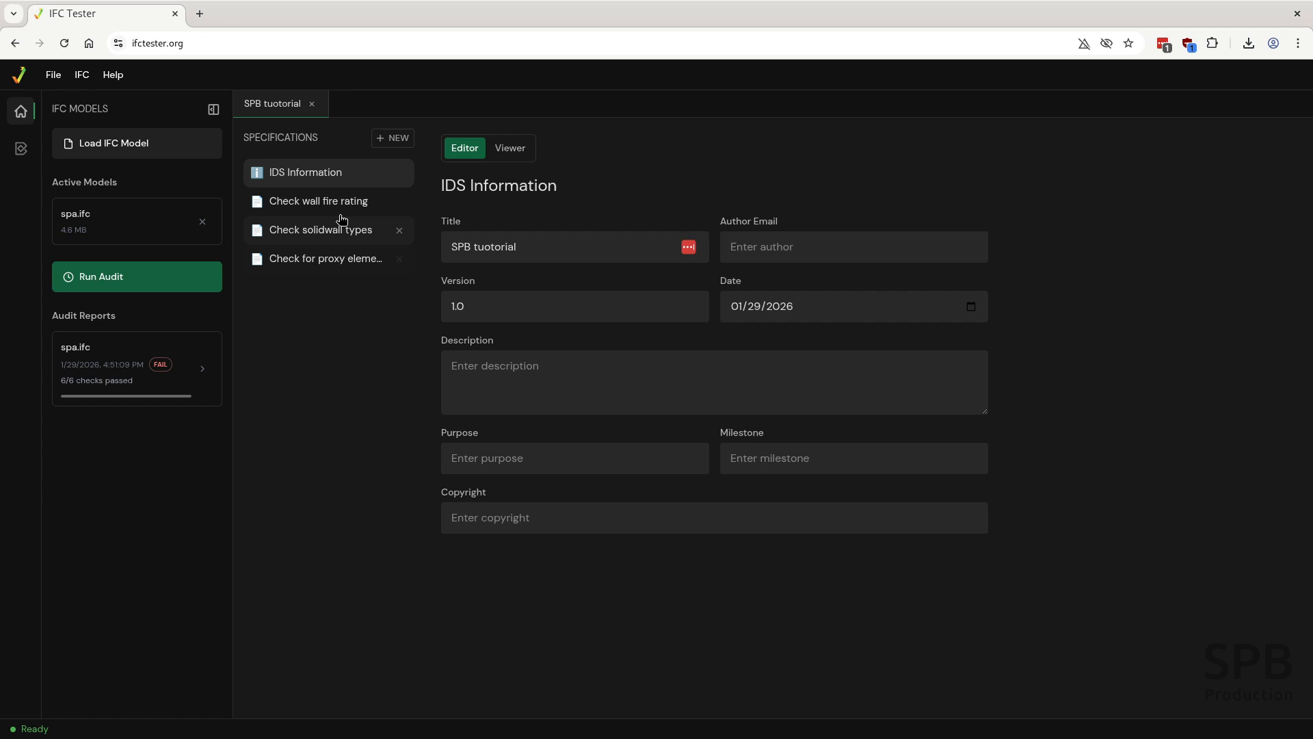
# Step: Save the SPB tuotorial document as an IDS file and dismiss the download list
pyautogui.click(288, 108)
pyautogui.click(288, 108)
pyautogui.click(54, 76)
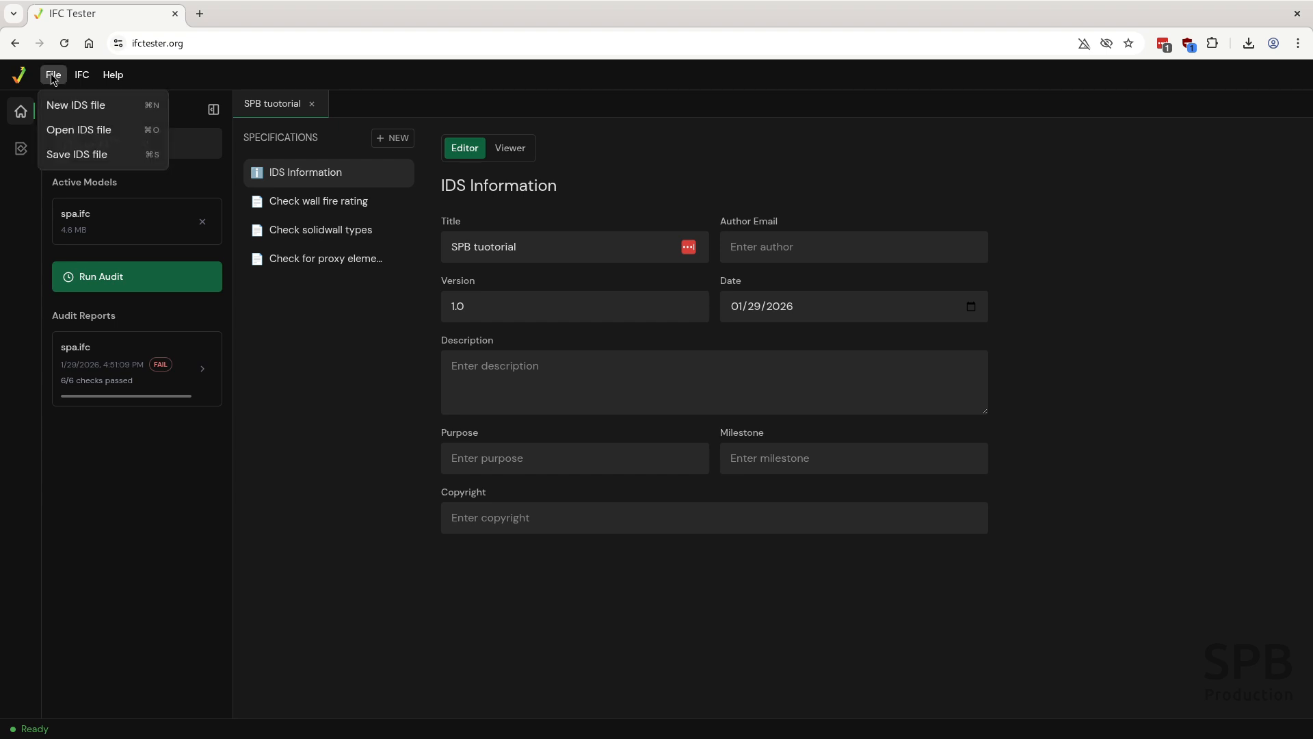
pyautogui.click(103, 156)
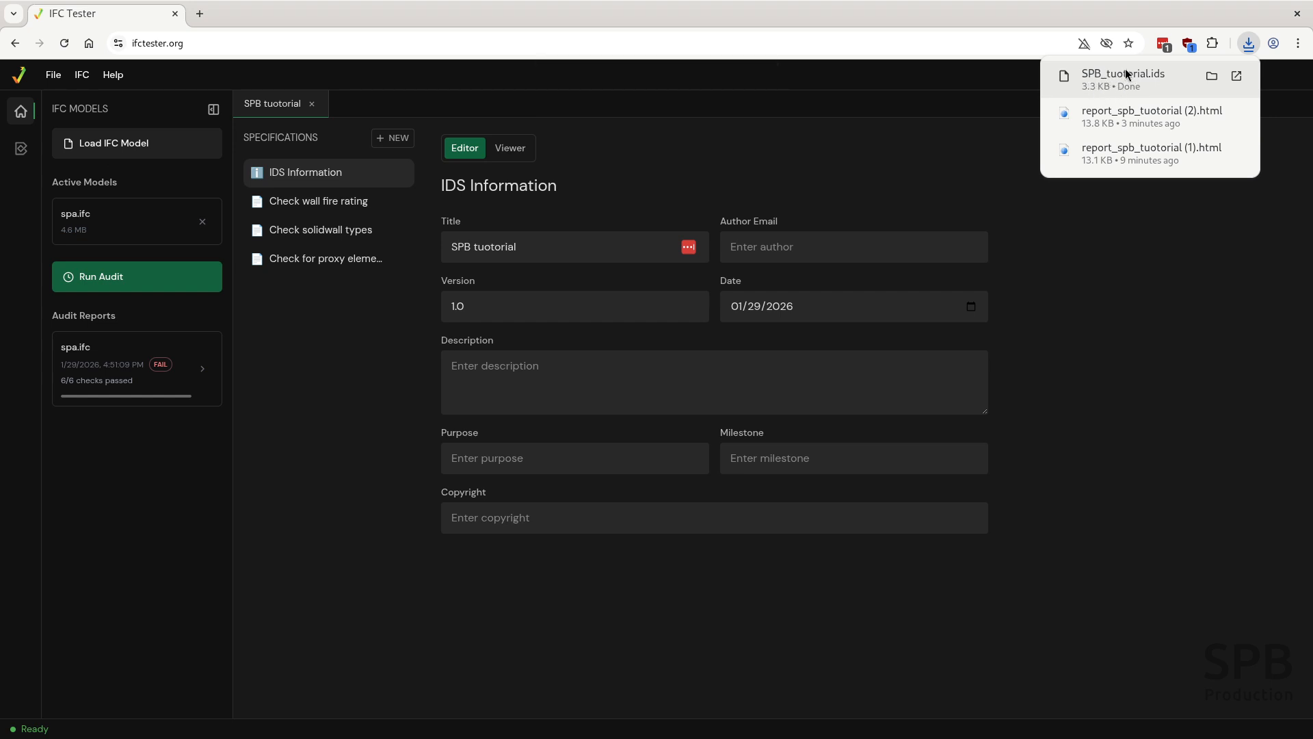
pyautogui.click(505, 248)
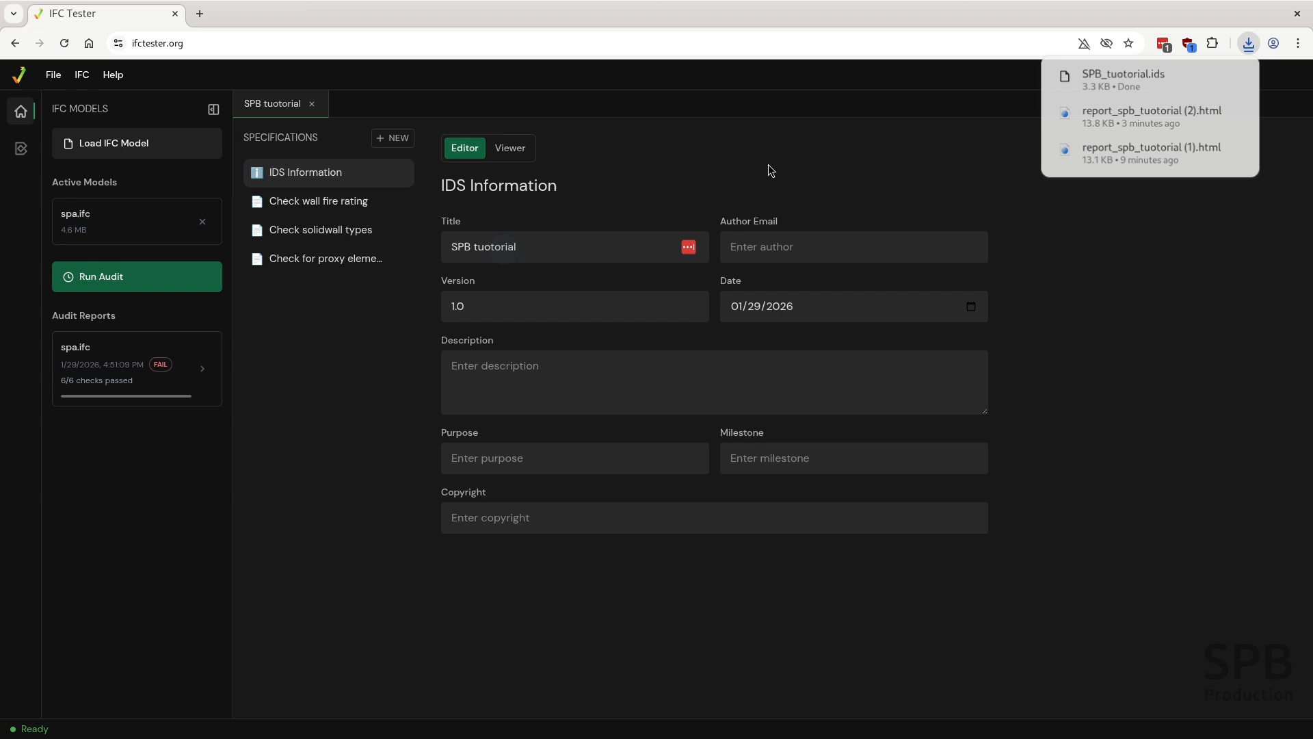
# Step: Switch to the file manager, open SPB_tuotorial.ids from Downloads in the browser to examine its XML, and close it
pyautogui.hotkey('alt', 'Tab')
pyautogui.hotkey('alt', 'Tab')
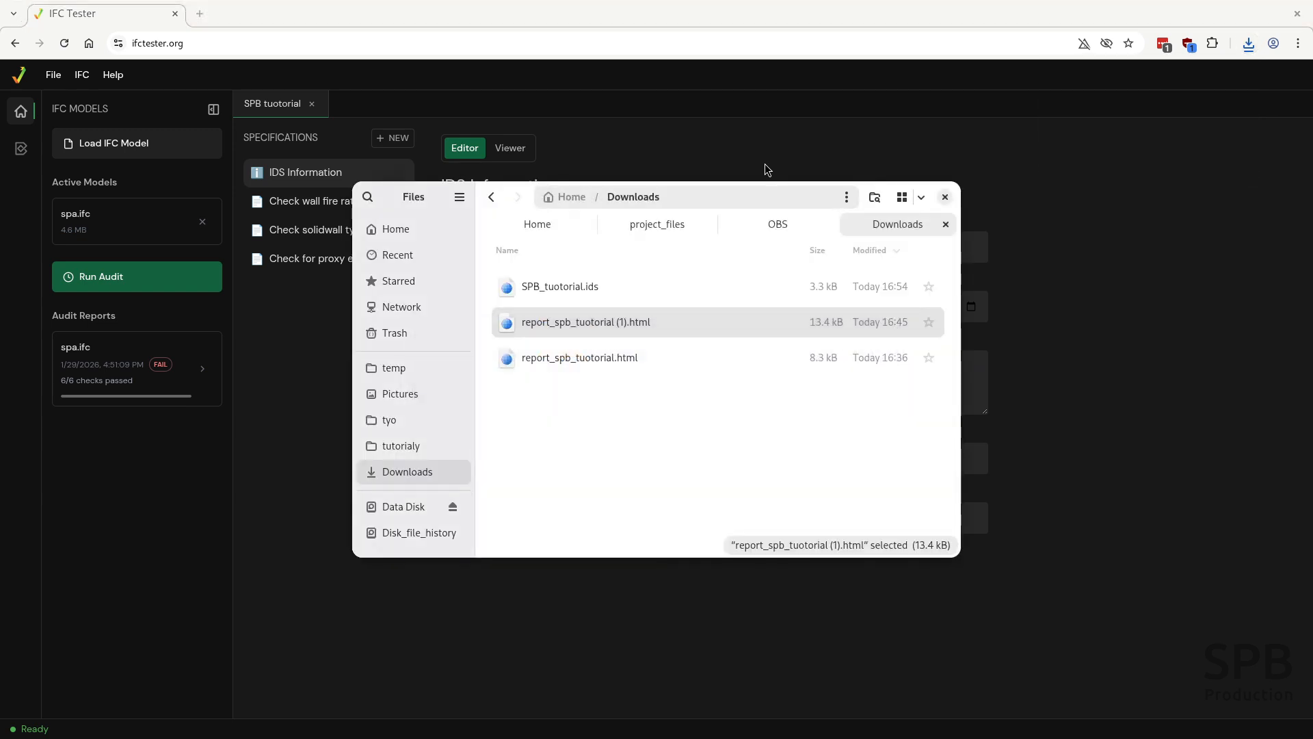
pyautogui.click(564, 290)
pyautogui.hotkey('alt', 'Tab')
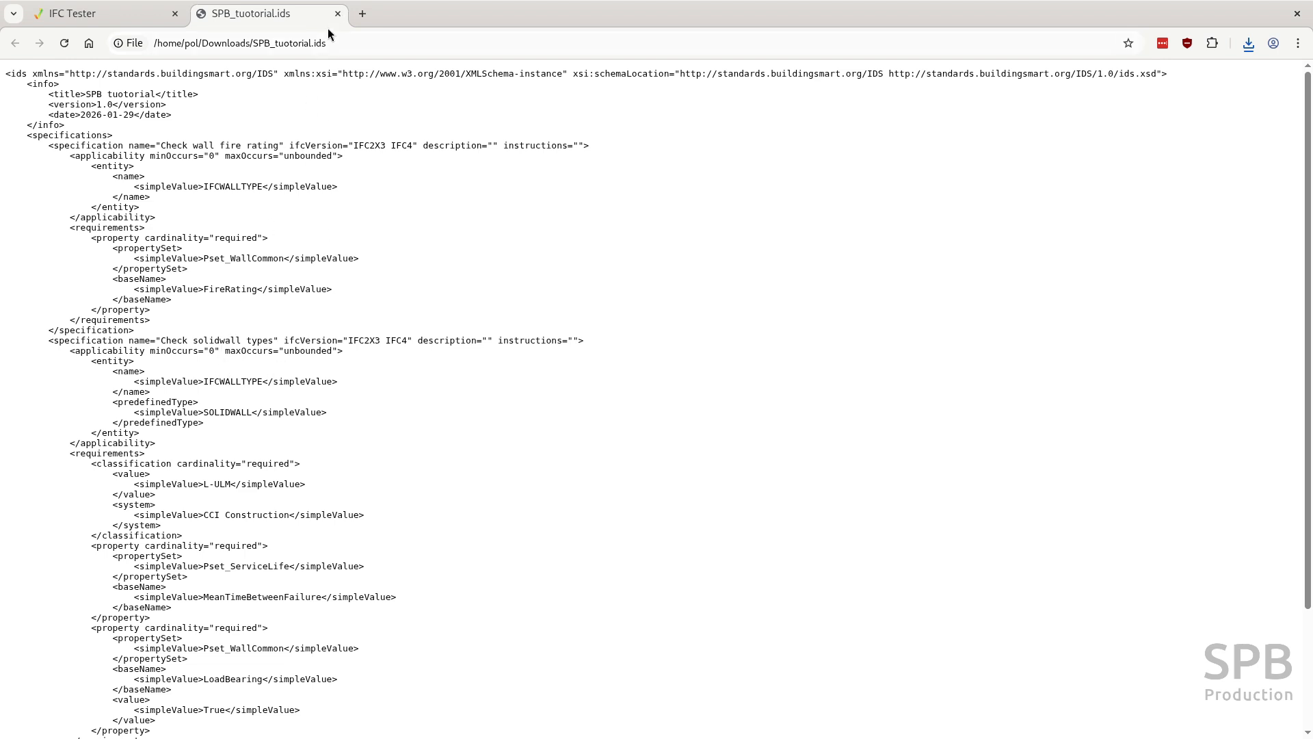
pyautogui.click(338, 14)
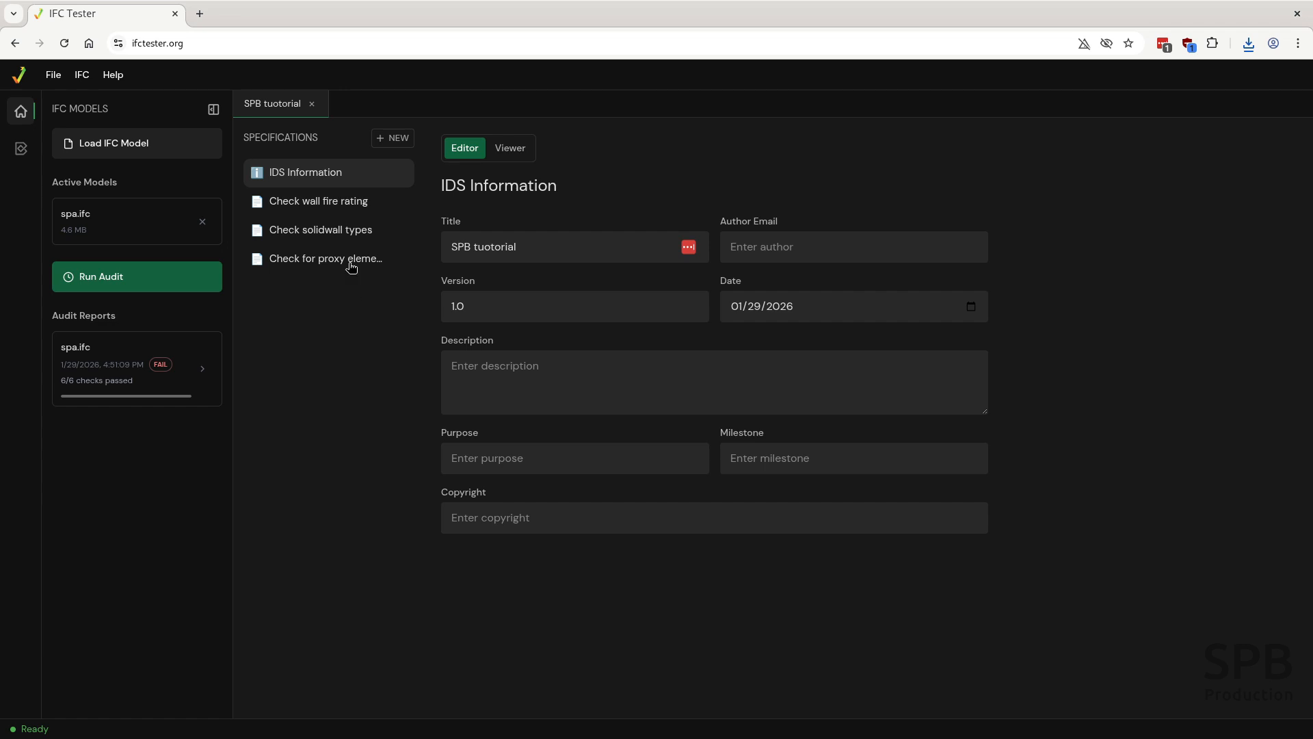
# Step: Close the SPB tuotorial document and remove the spa.ifc model from IFC Tester
pyautogui.click(312, 104)
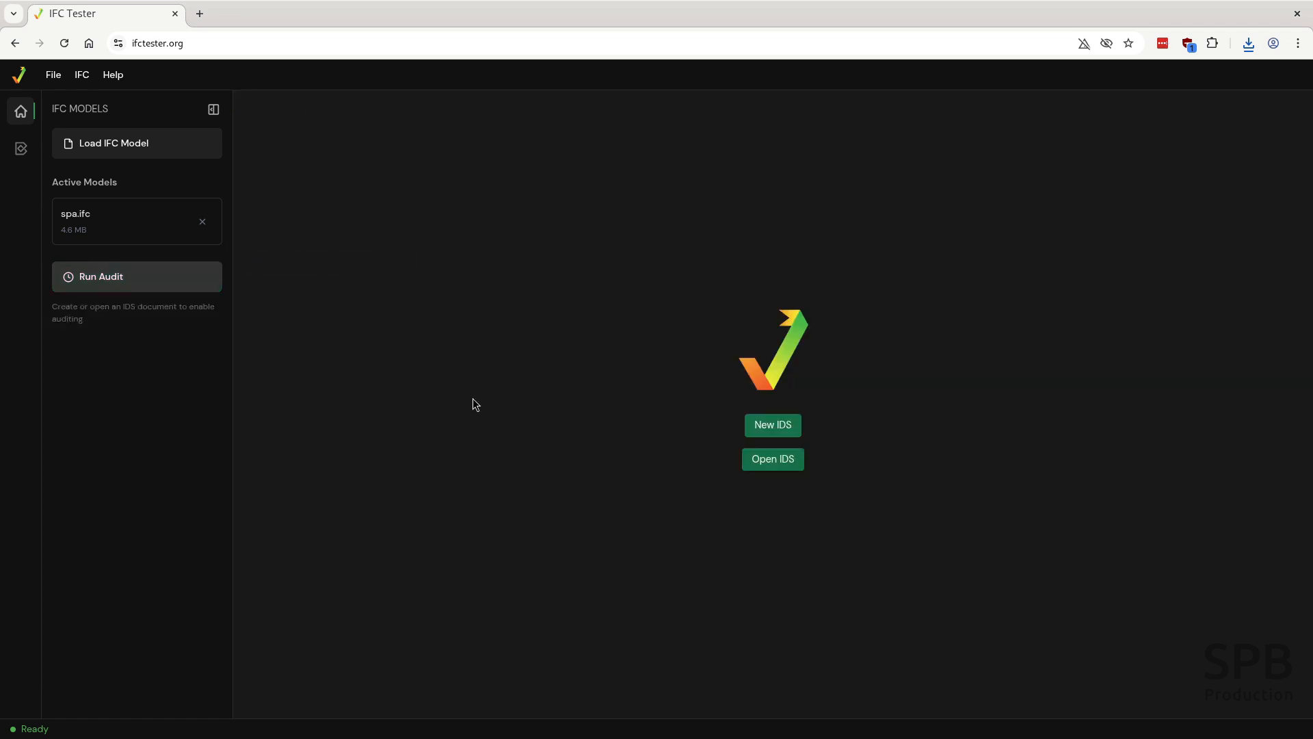
pyautogui.click(202, 221)
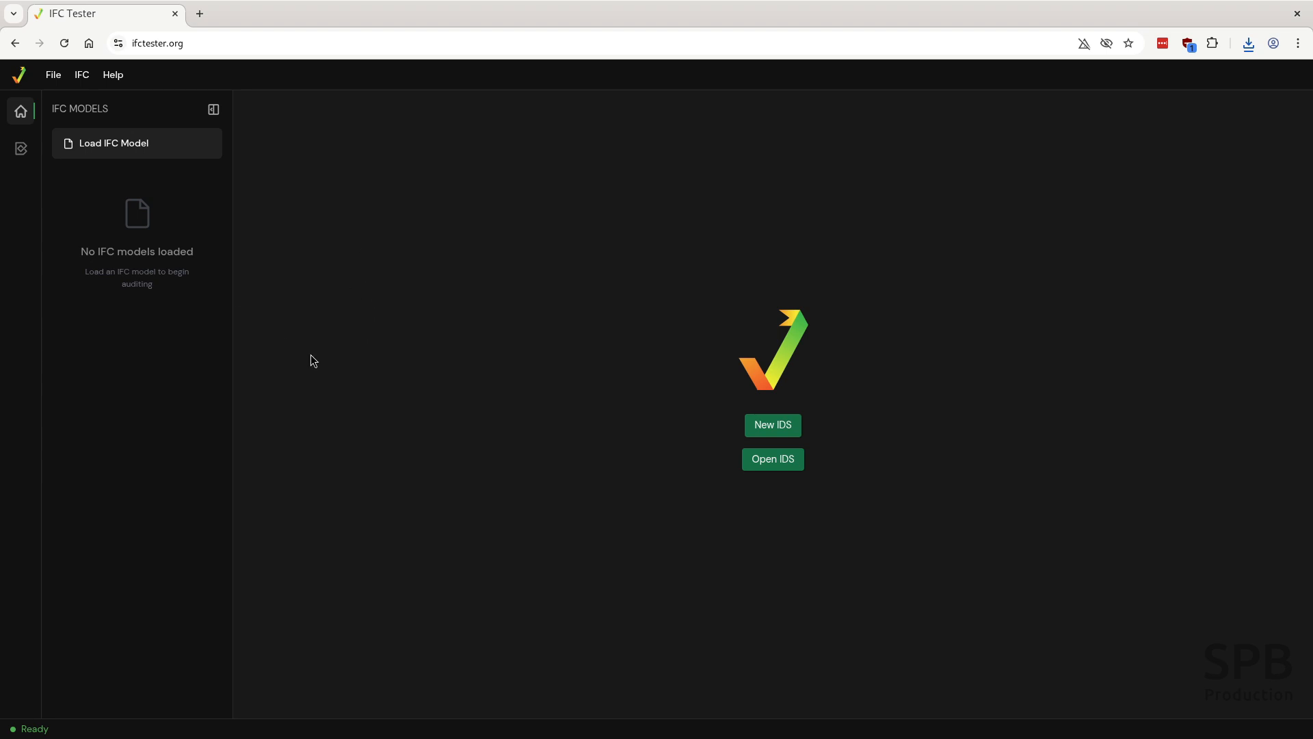
# Step: Open SPB_tuotorial.ids from the Downloads folder and briefly inspect the details of Check wall fire rating
pyautogui.click(54, 75)
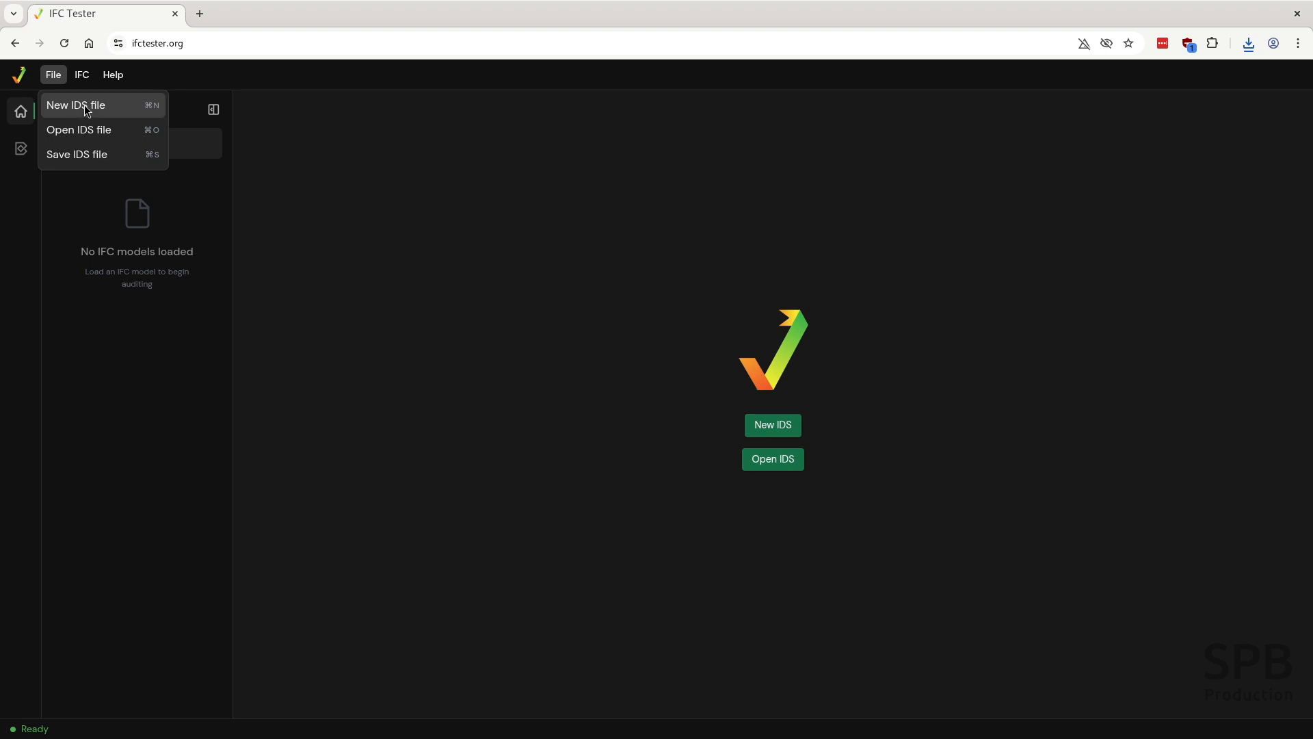
pyautogui.click(87, 130)
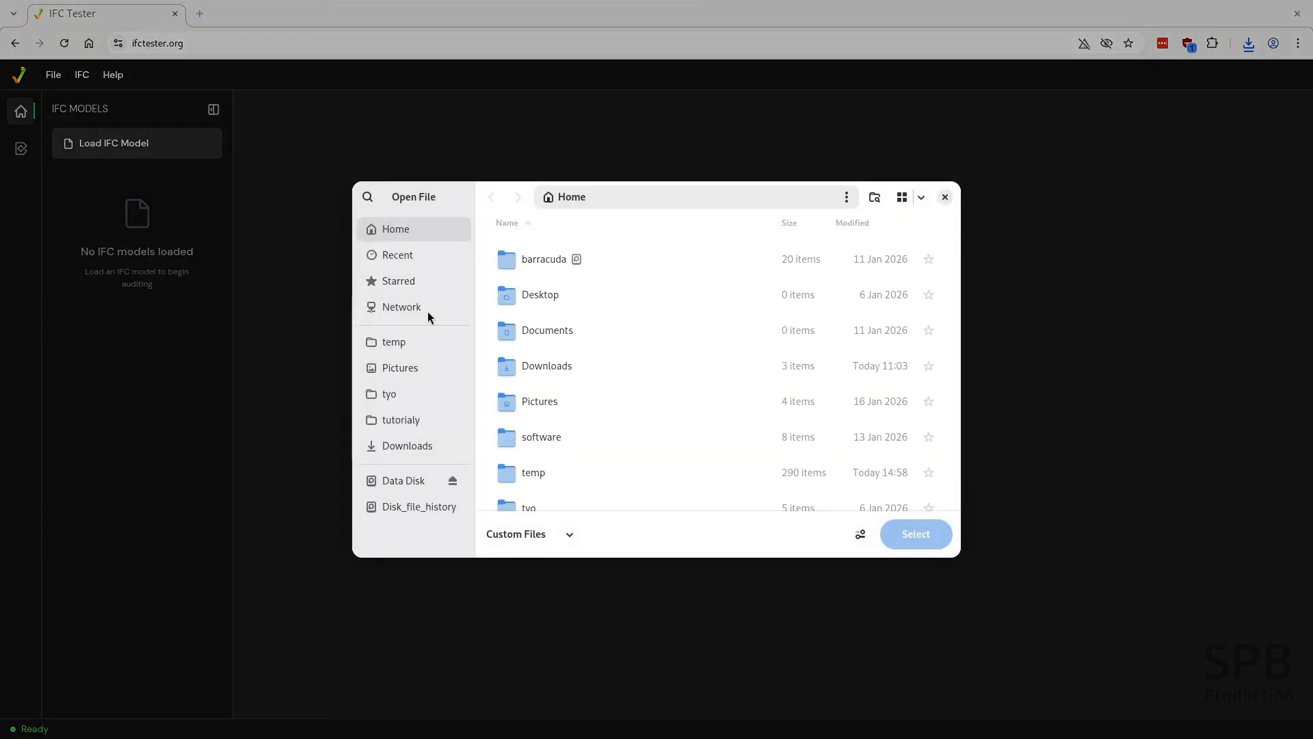
pyautogui.scroll(-2, 596, 379)
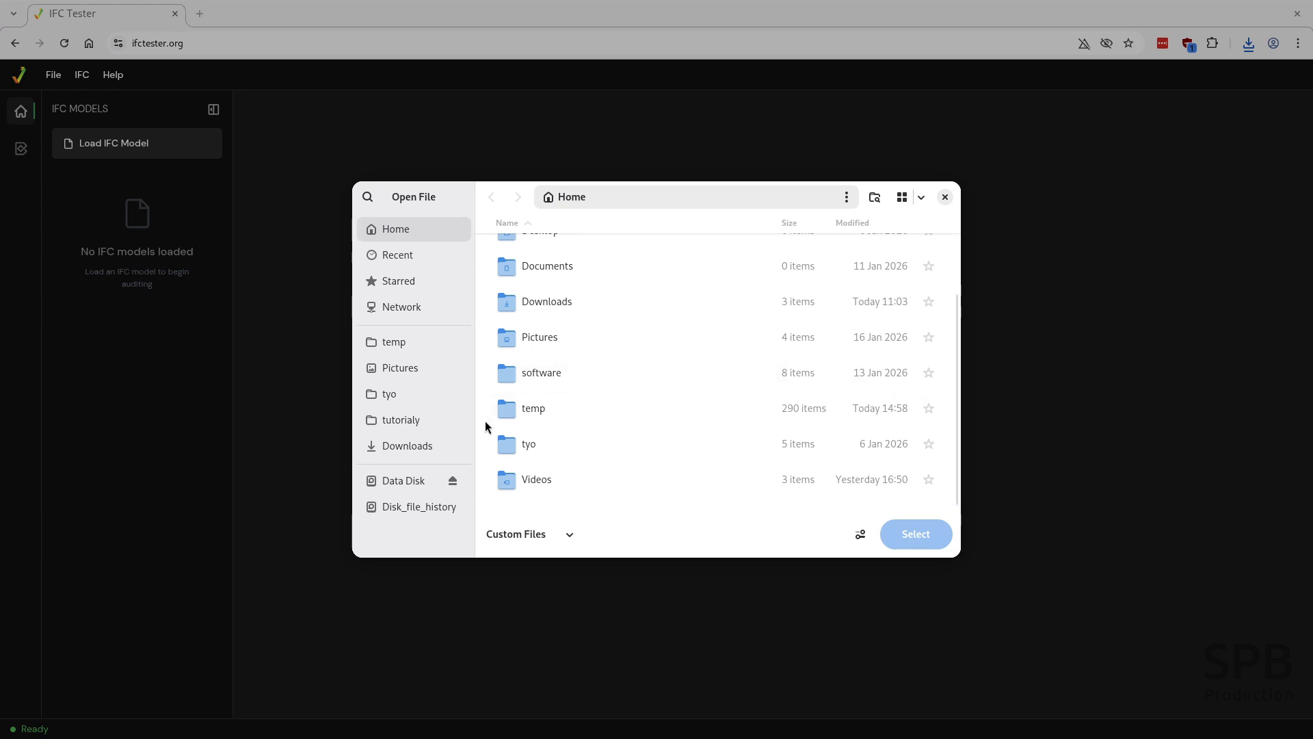
pyautogui.click(420, 446)
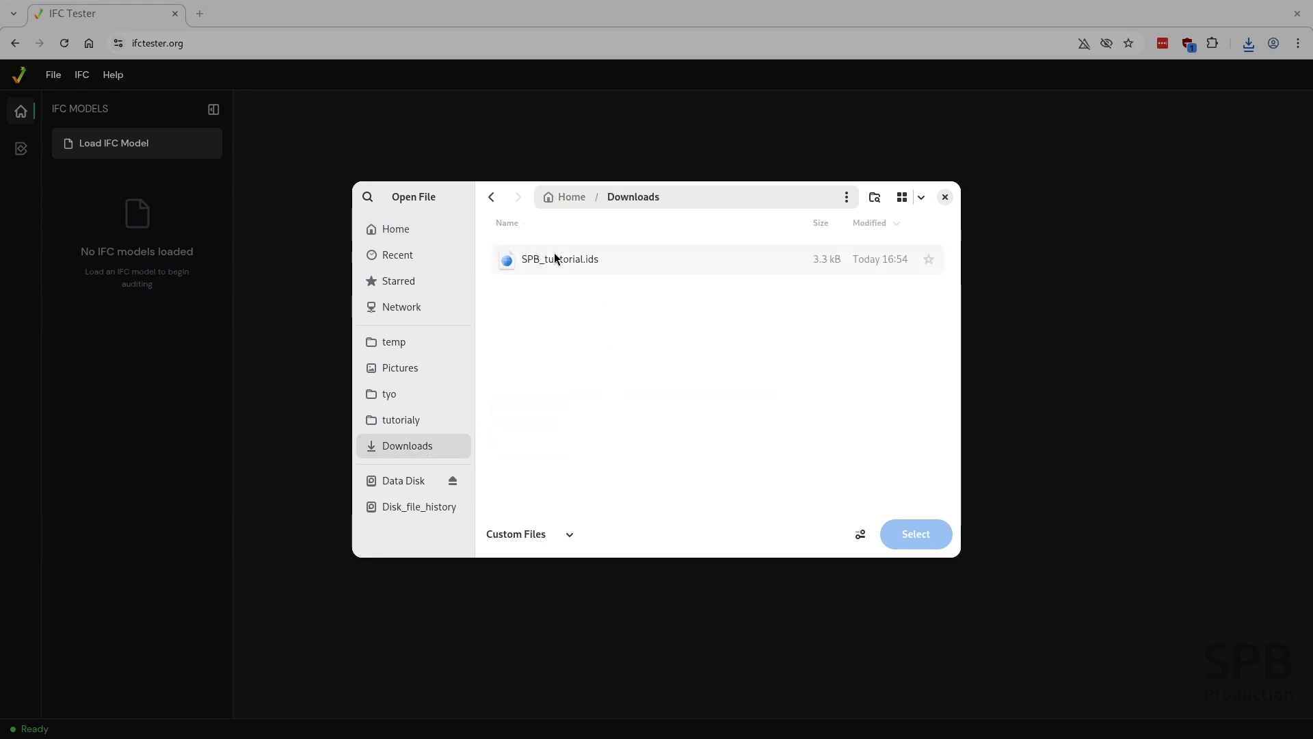
pyautogui.click(556, 268)
pyautogui.click(927, 533)
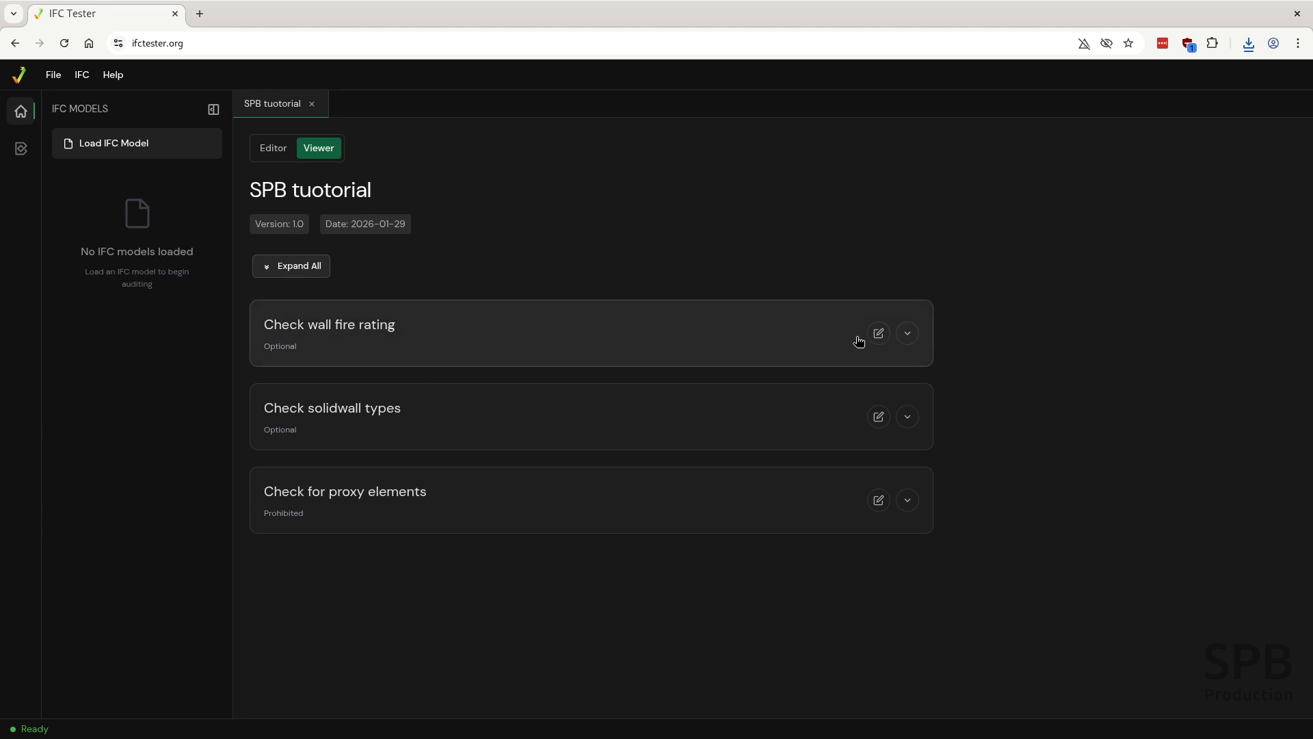
pyautogui.click(916, 339)
pyautogui.click(907, 338)
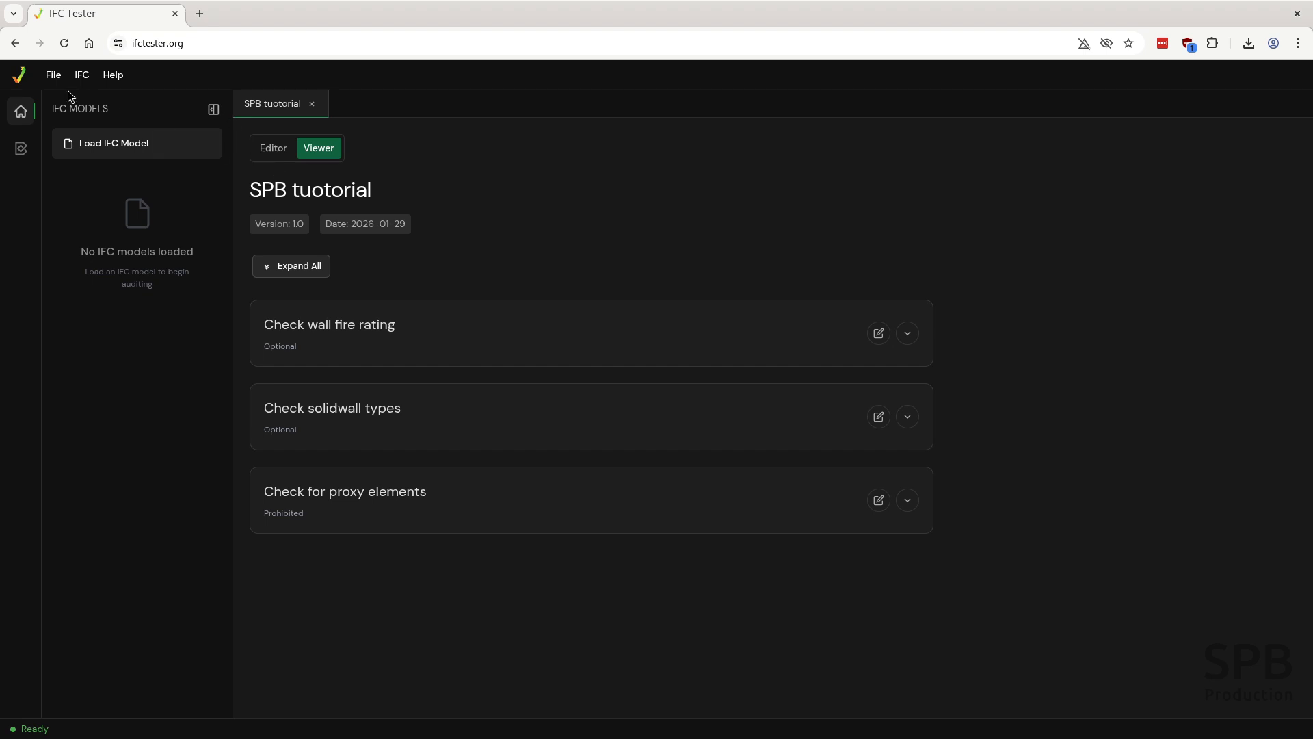
# Step: Create a new IDS file alongside the open SPB tuotorial document
pyautogui.click(55, 75)
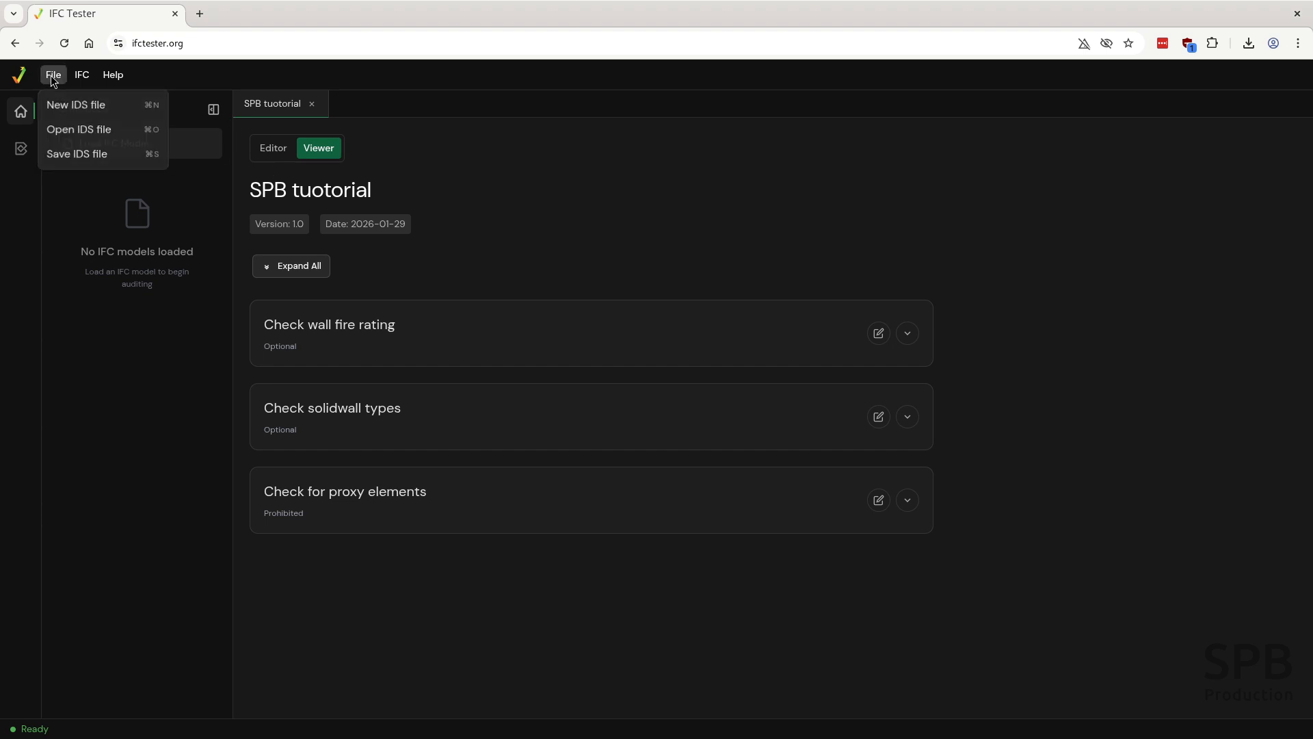
pyautogui.click(97, 107)
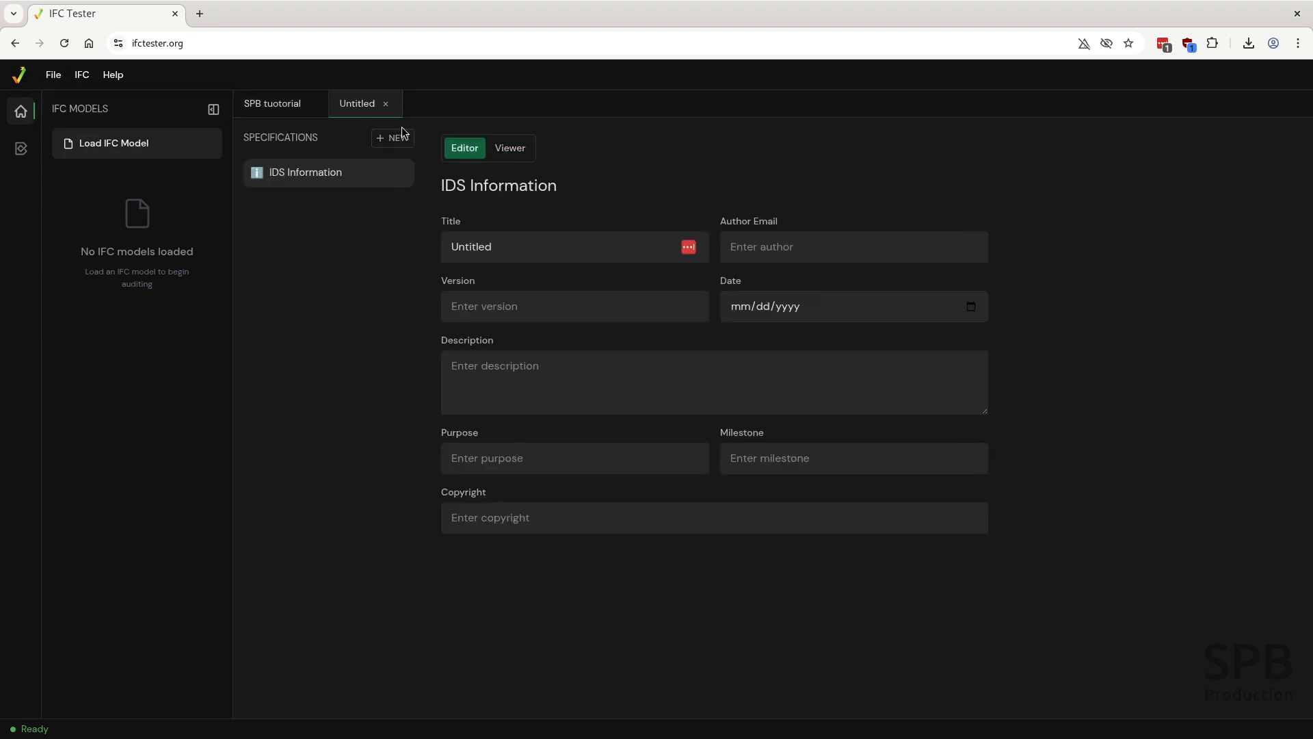
# Step: Set the title of the new IDS document to IDS proxy check
pyautogui.click(507, 243)
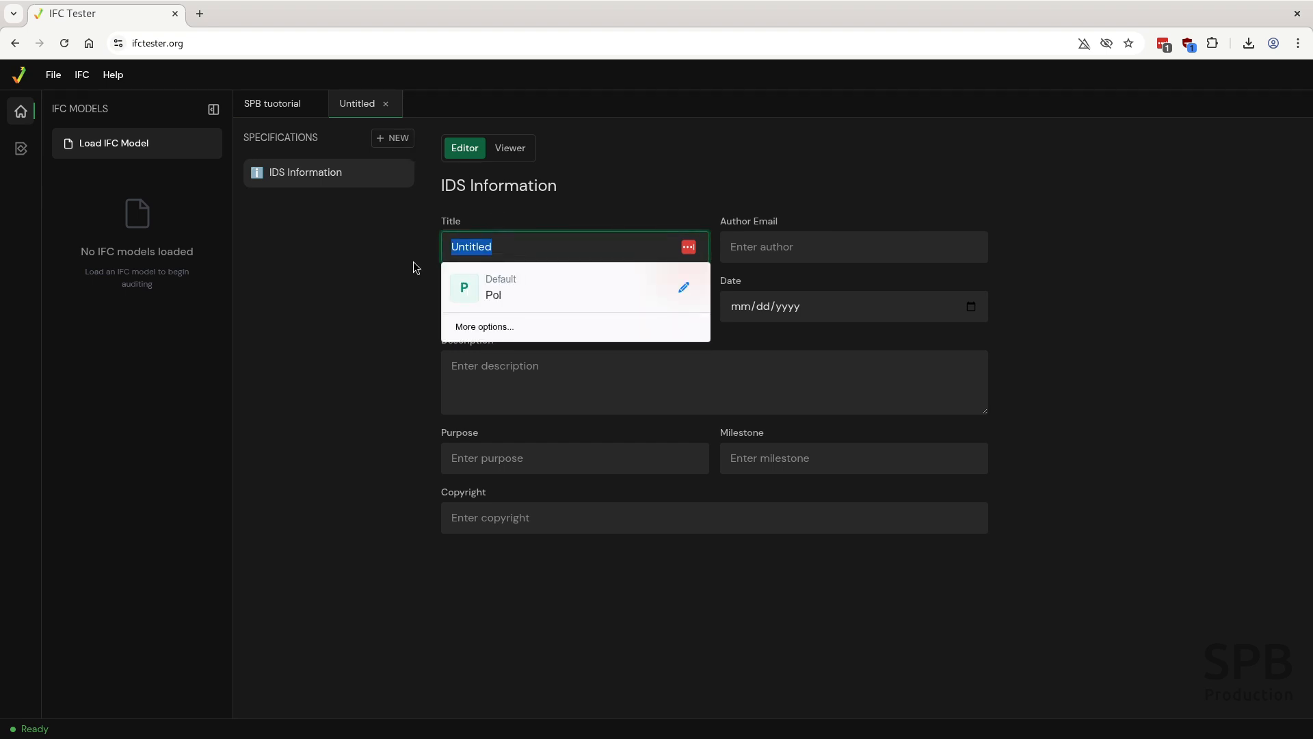
pyautogui.write('IDS')
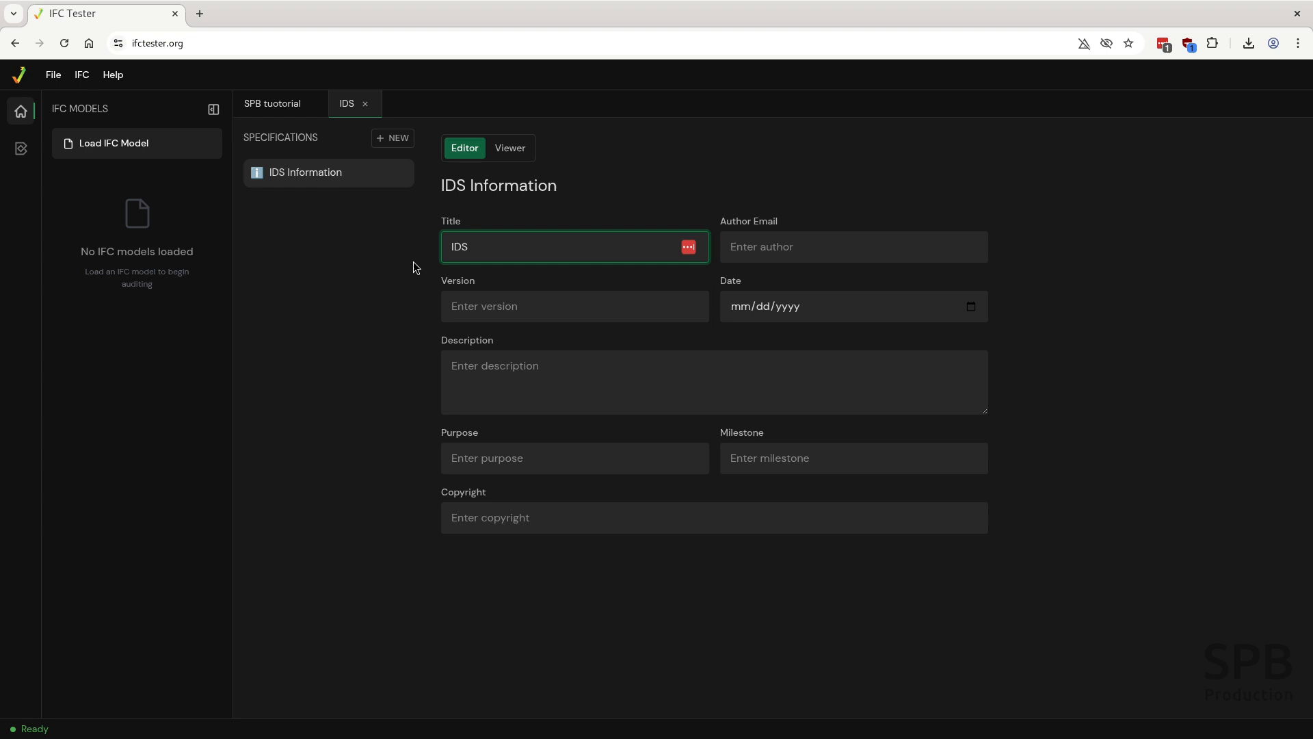
pyautogui.write(' proxy ')
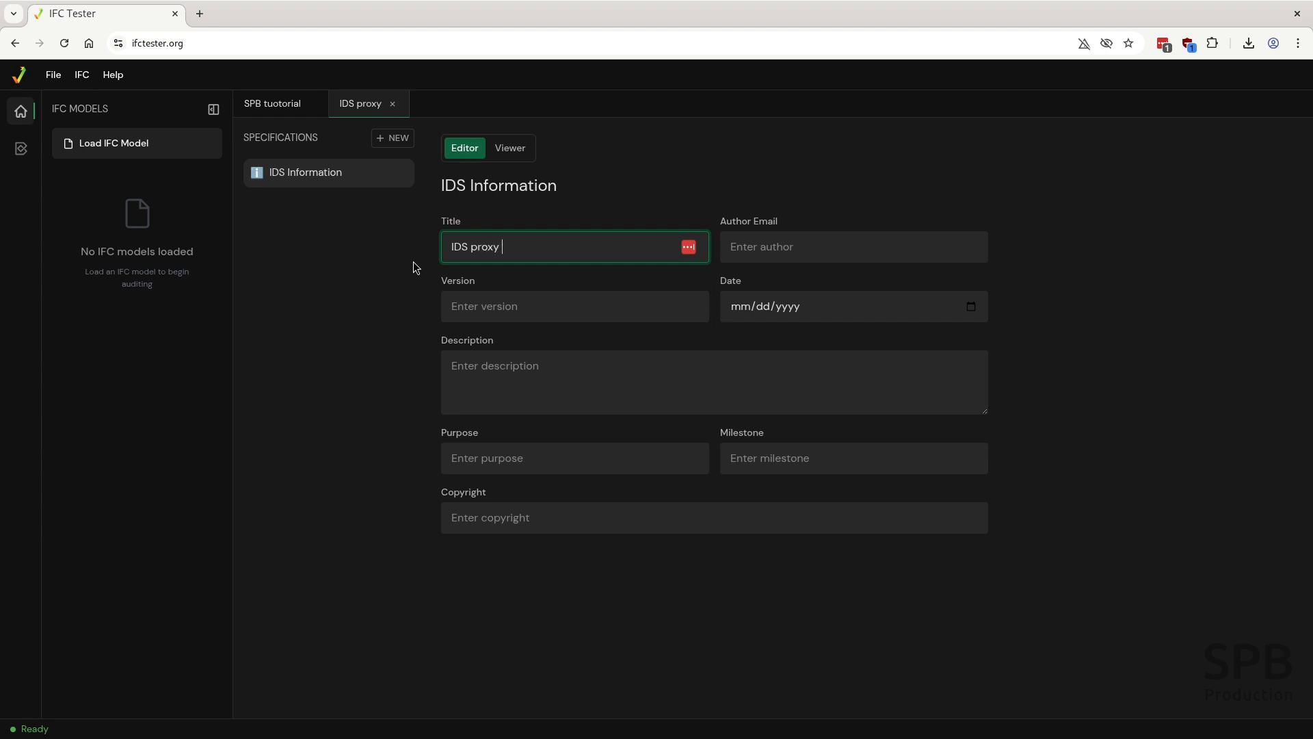
pyautogui.write('check')
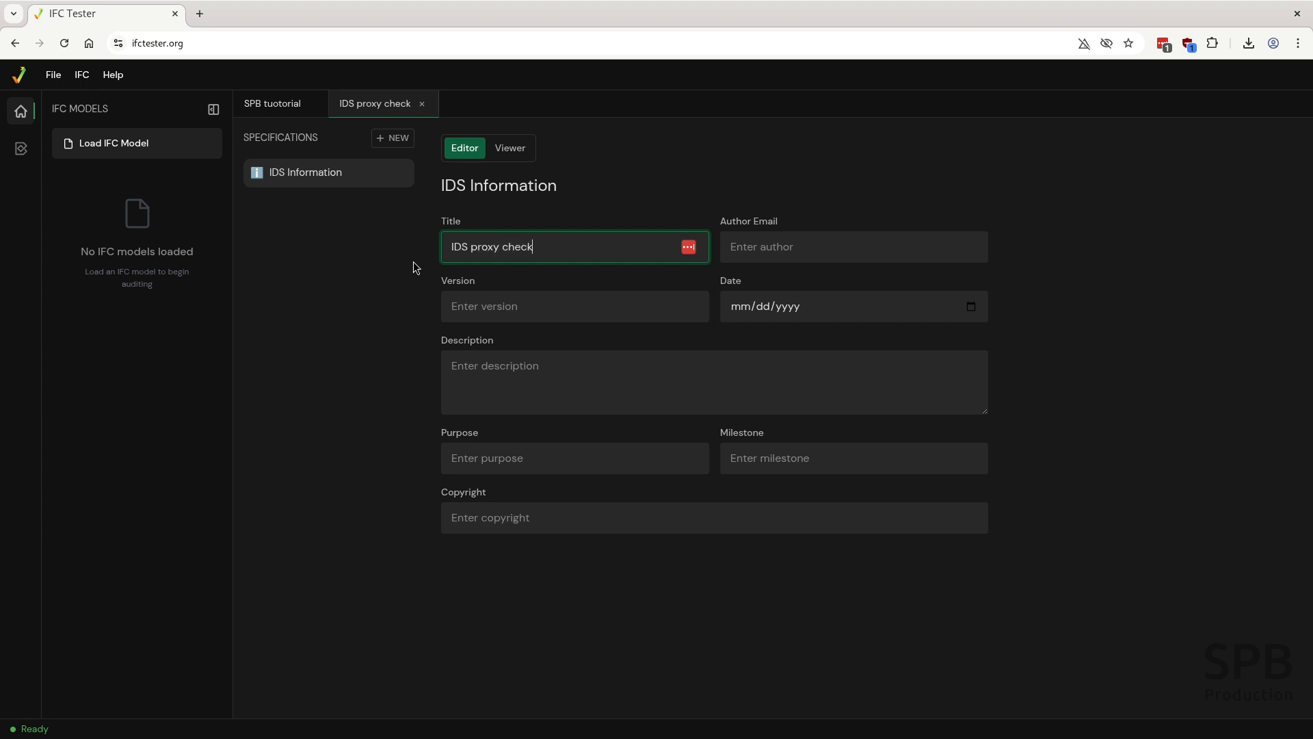
pyautogui.click(557, 317)
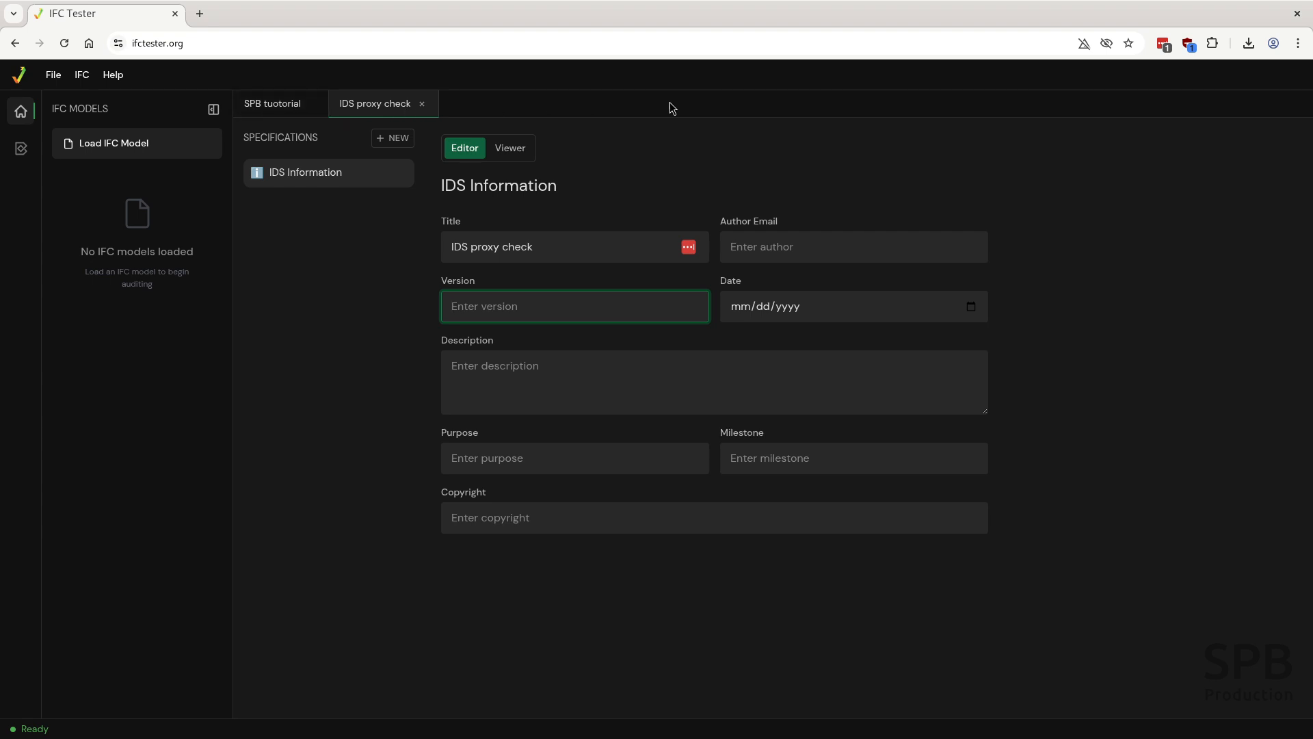
# Step: Import the Check for proxy elements specification from SPB tuotorial into IDS proxy check and review its applicability and requirements
pyautogui.click(393, 138)
pyautogui.moveTo(378, 195)
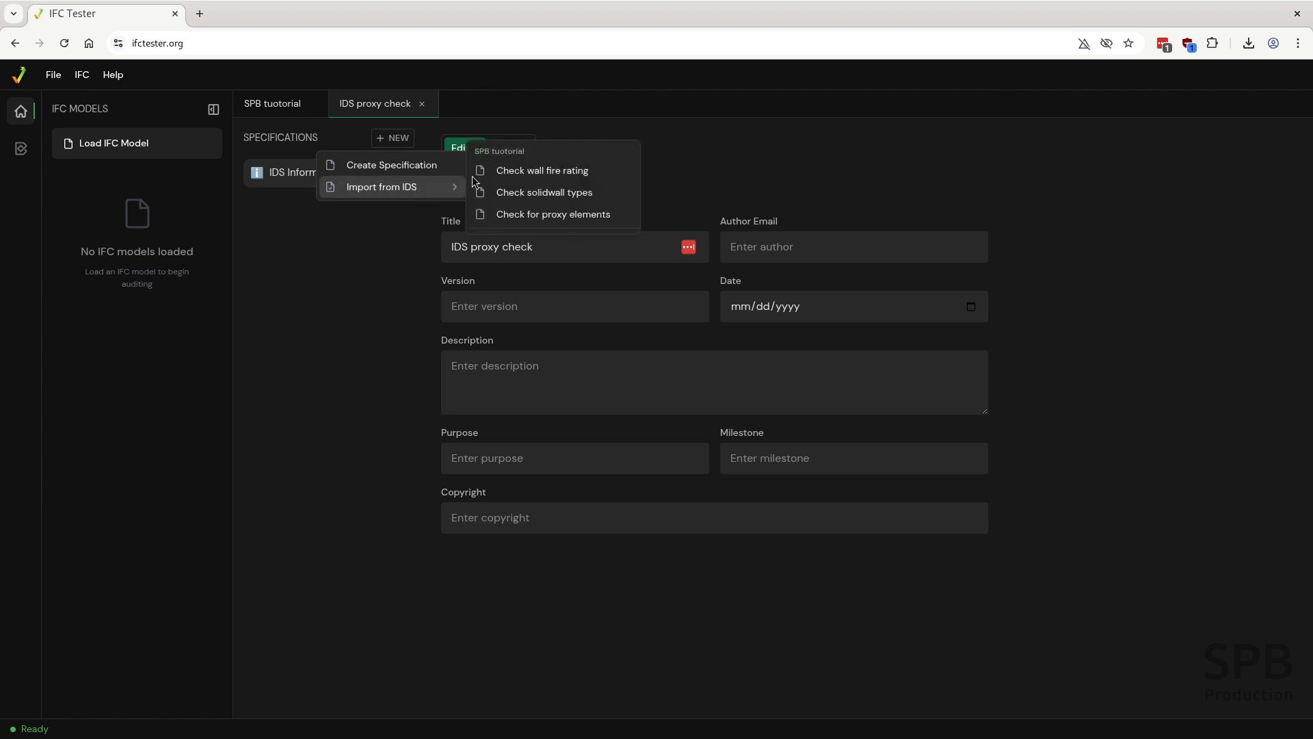
pyautogui.click(538, 215)
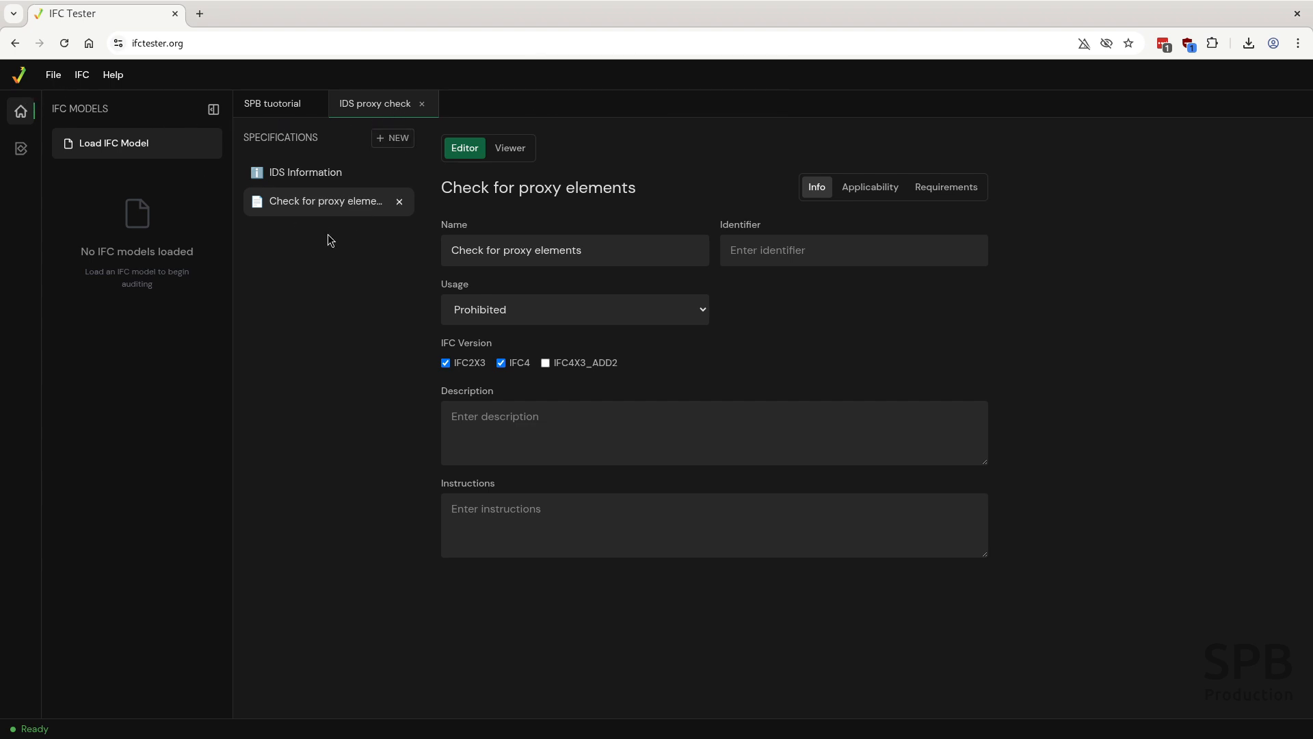
pyautogui.click(870, 188)
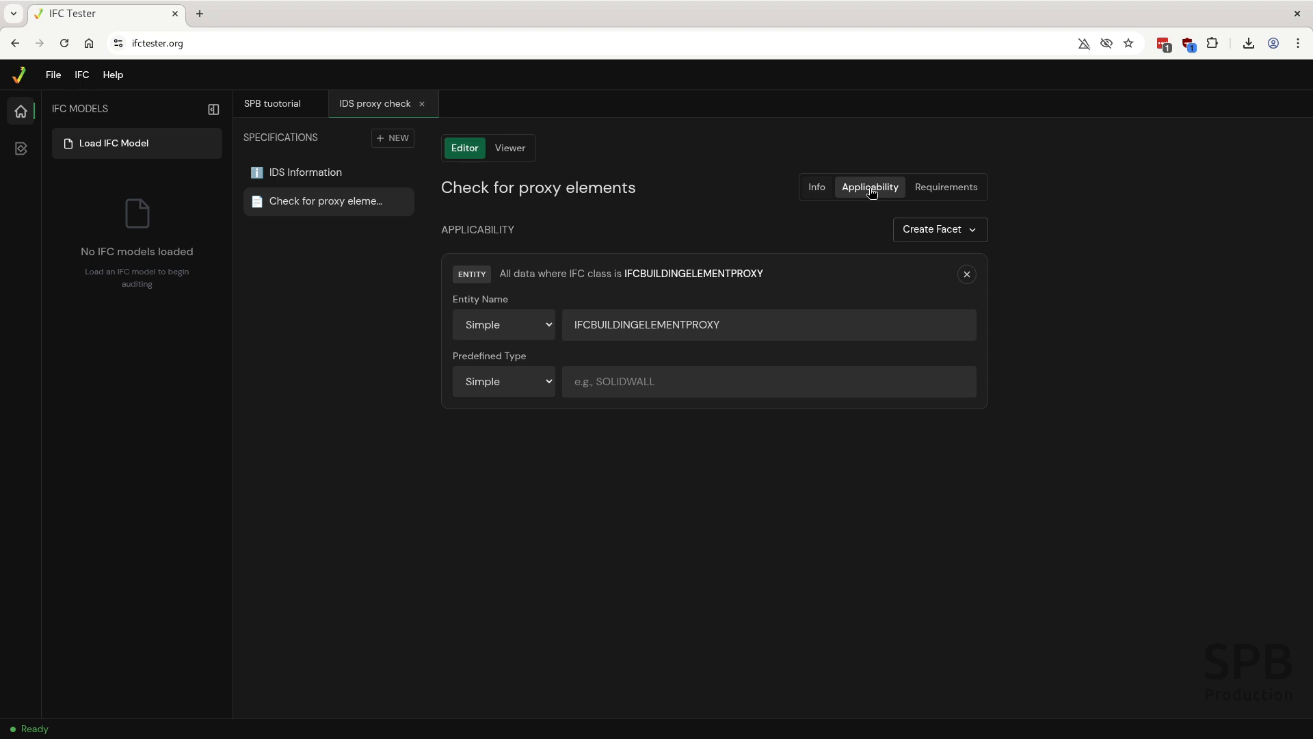
pyautogui.click(938, 189)
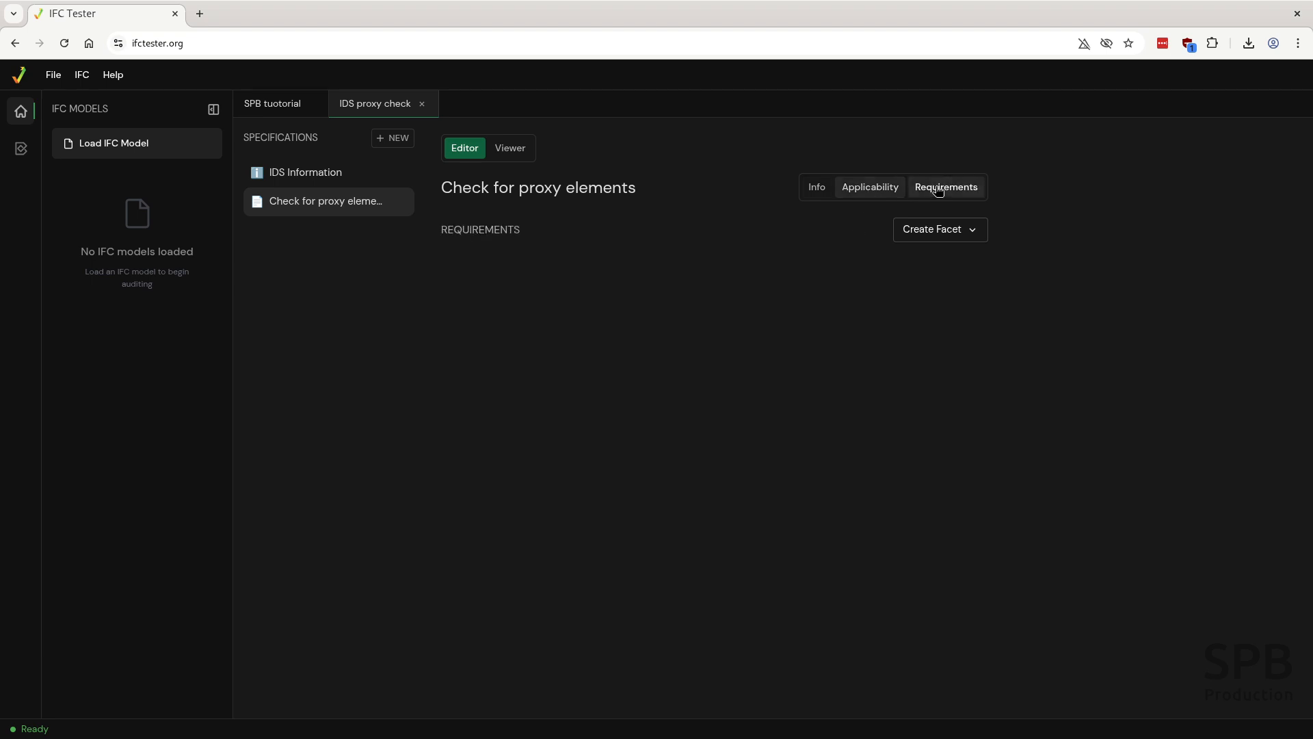
pyautogui.click(818, 191)
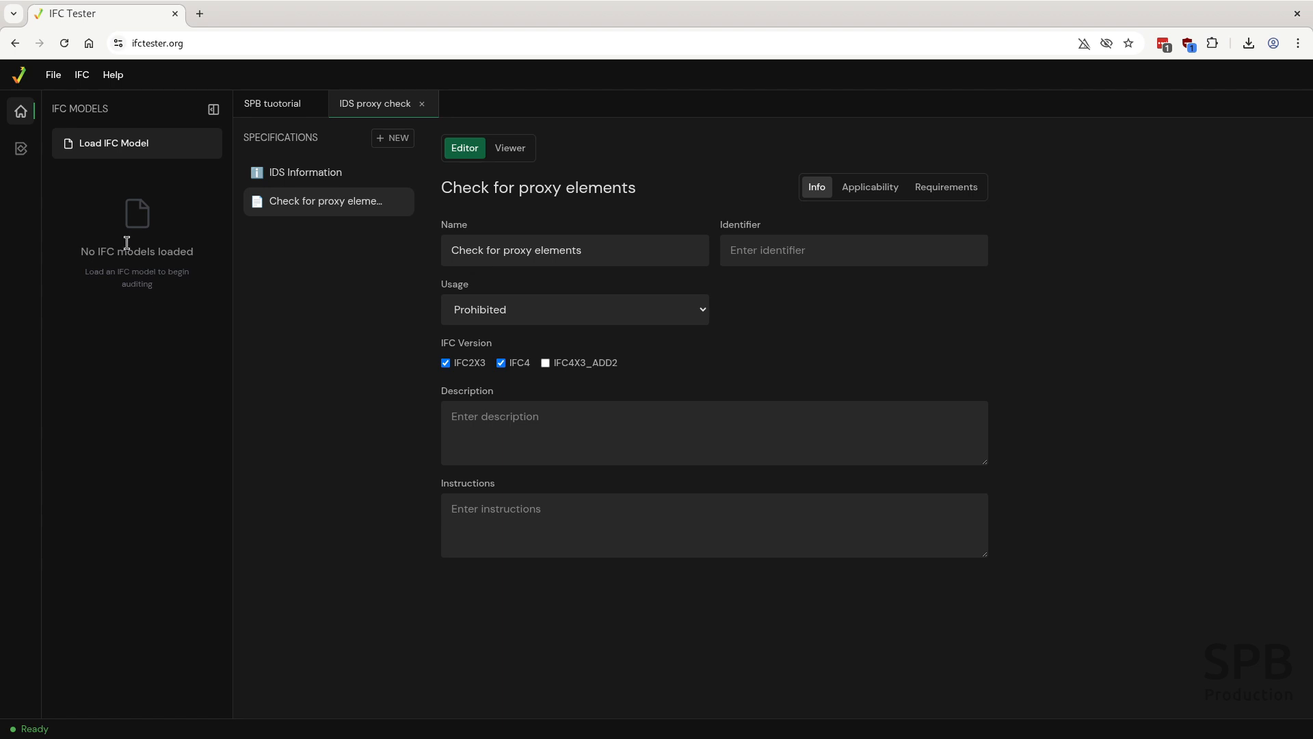
# Step: Load spa.ifc from the Home folder and audit it against IDS proxy check, expanding the Check for proxy elements result
pyautogui.click(117, 145)
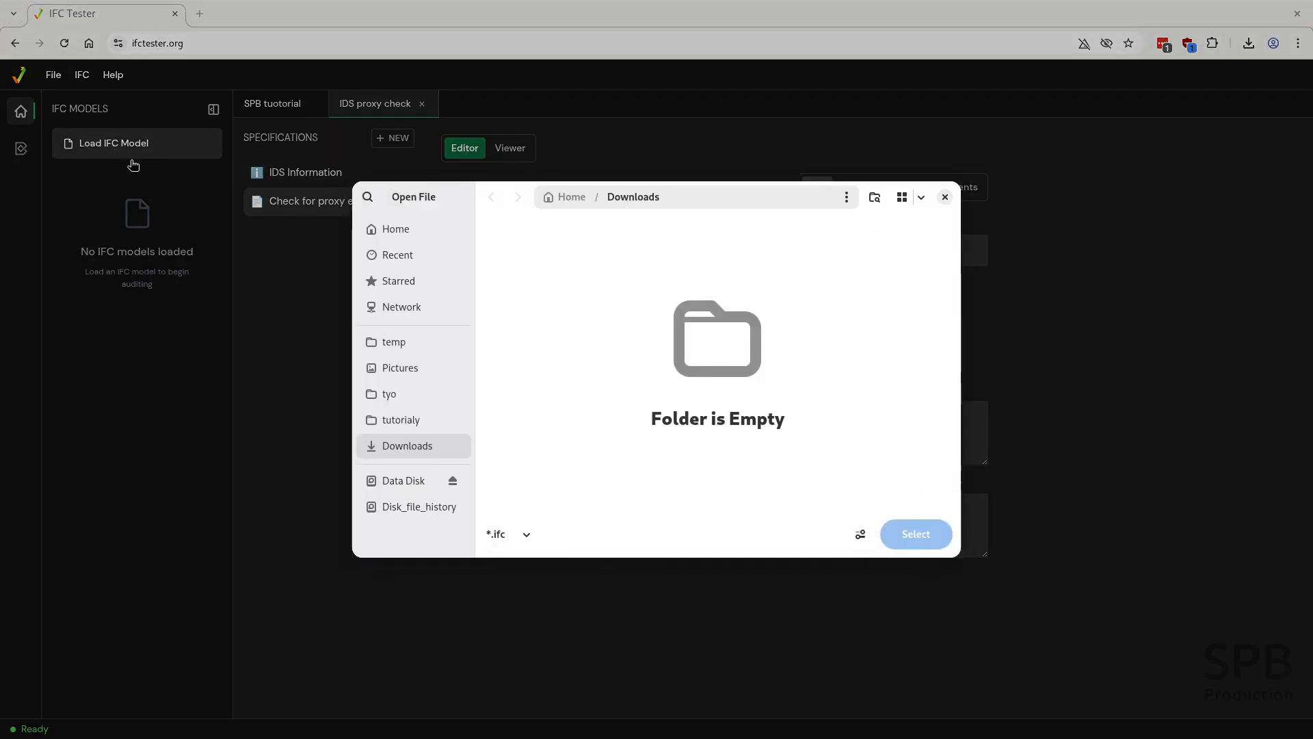
pyautogui.click(412, 231)
pyautogui.click(536, 480)
pyautogui.click(917, 534)
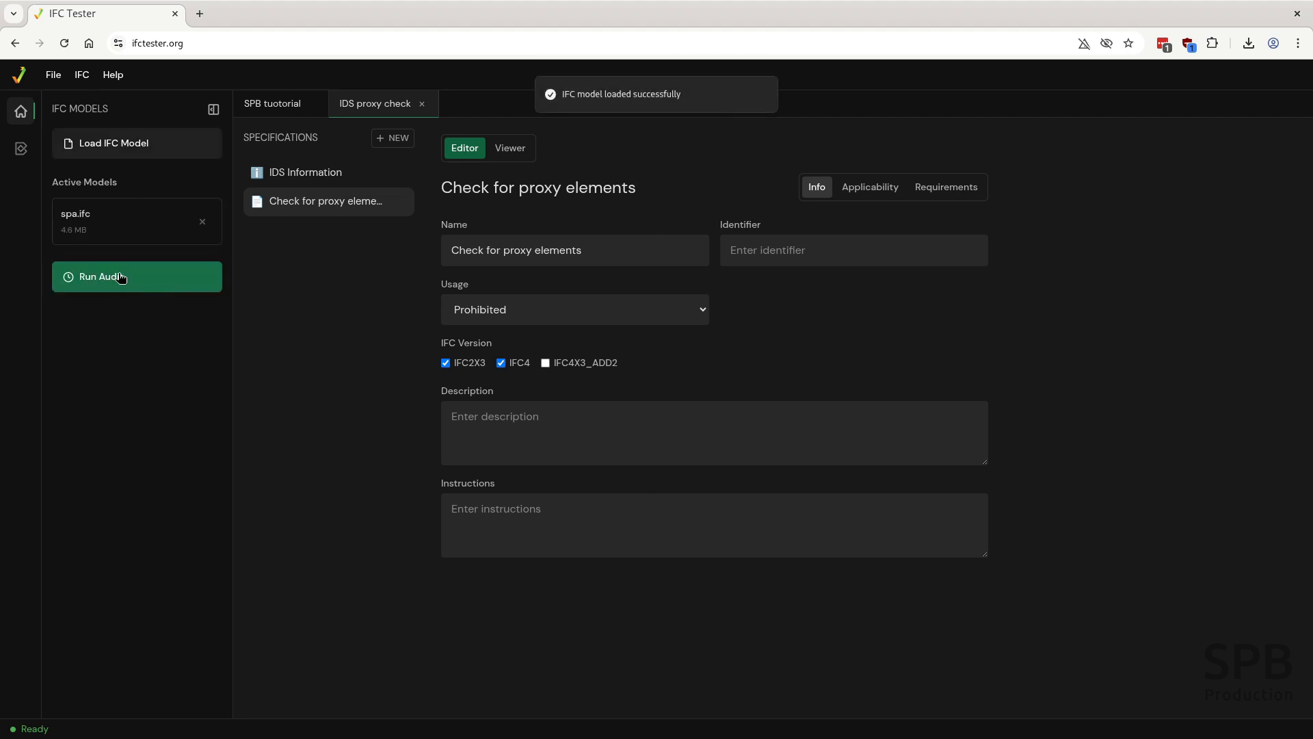
pyautogui.click(123, 277)
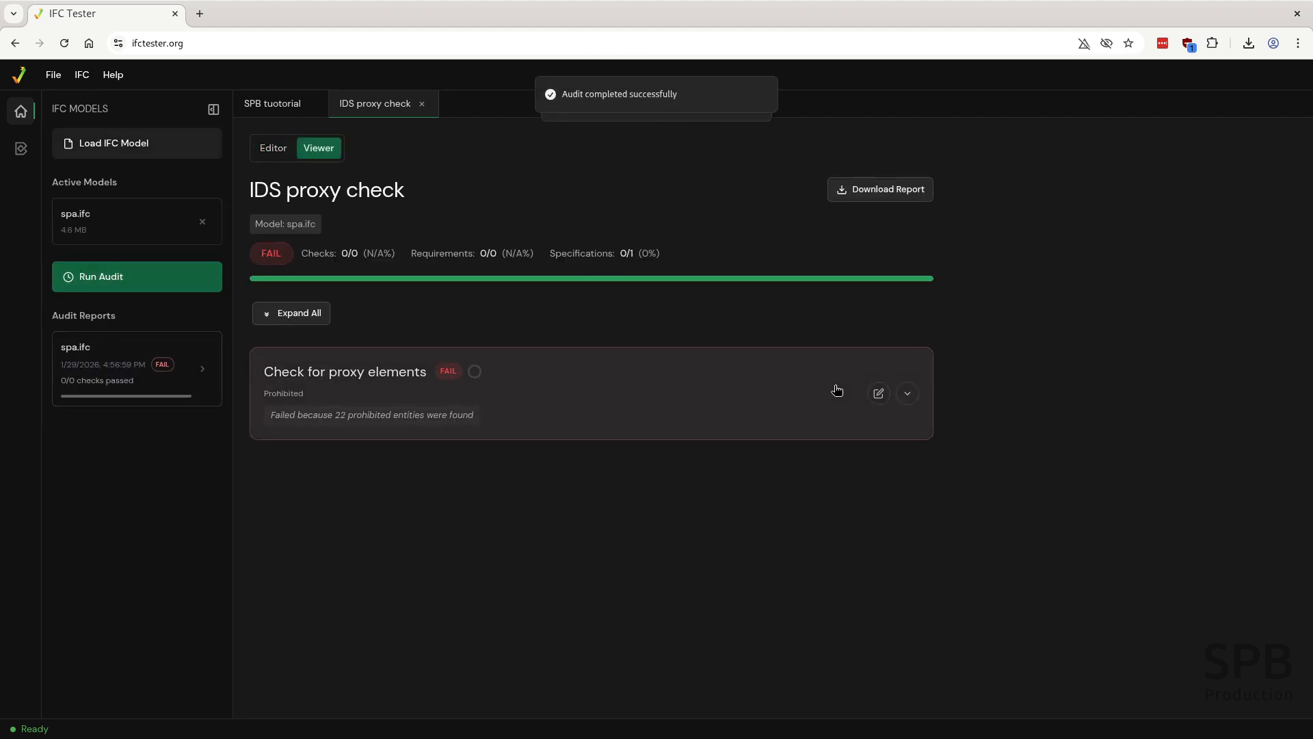
pyautogui.click(908, 393)
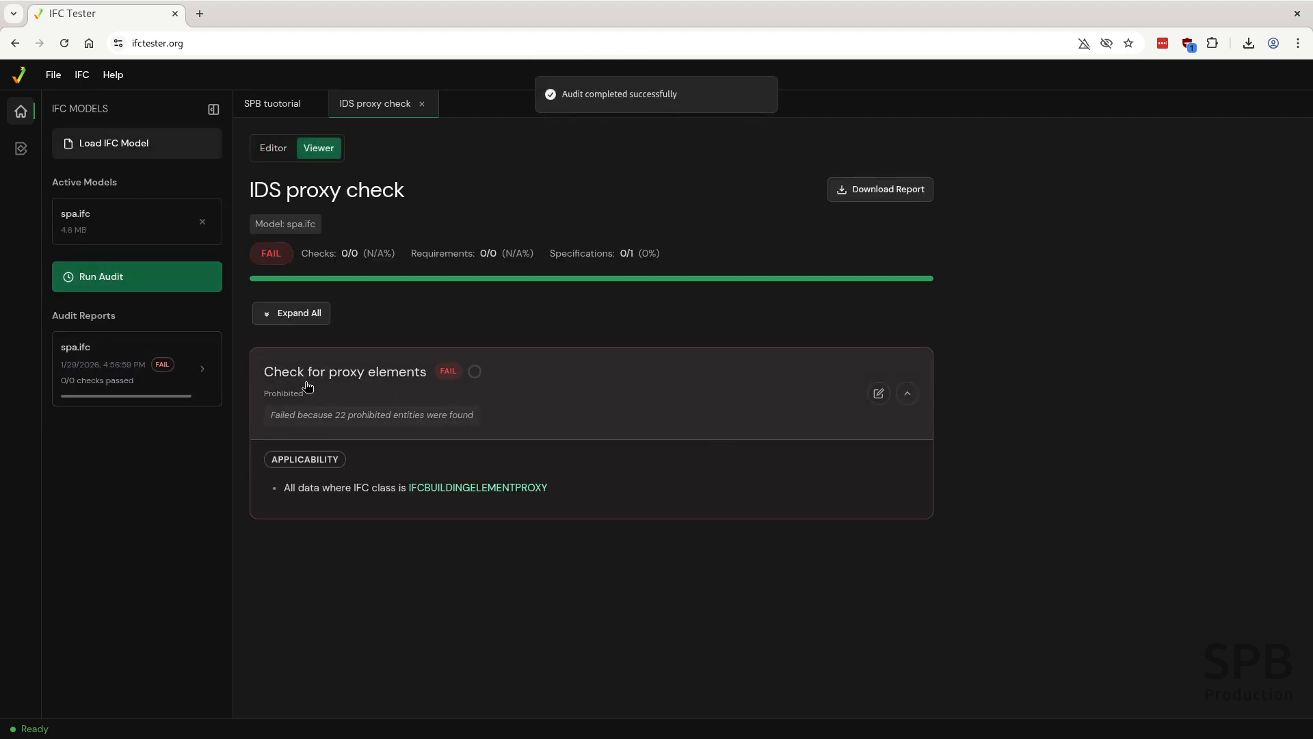
# Step: Return IDS proxy check to the editor view and save it as an IDS file
pyautogui.click(269, 149)
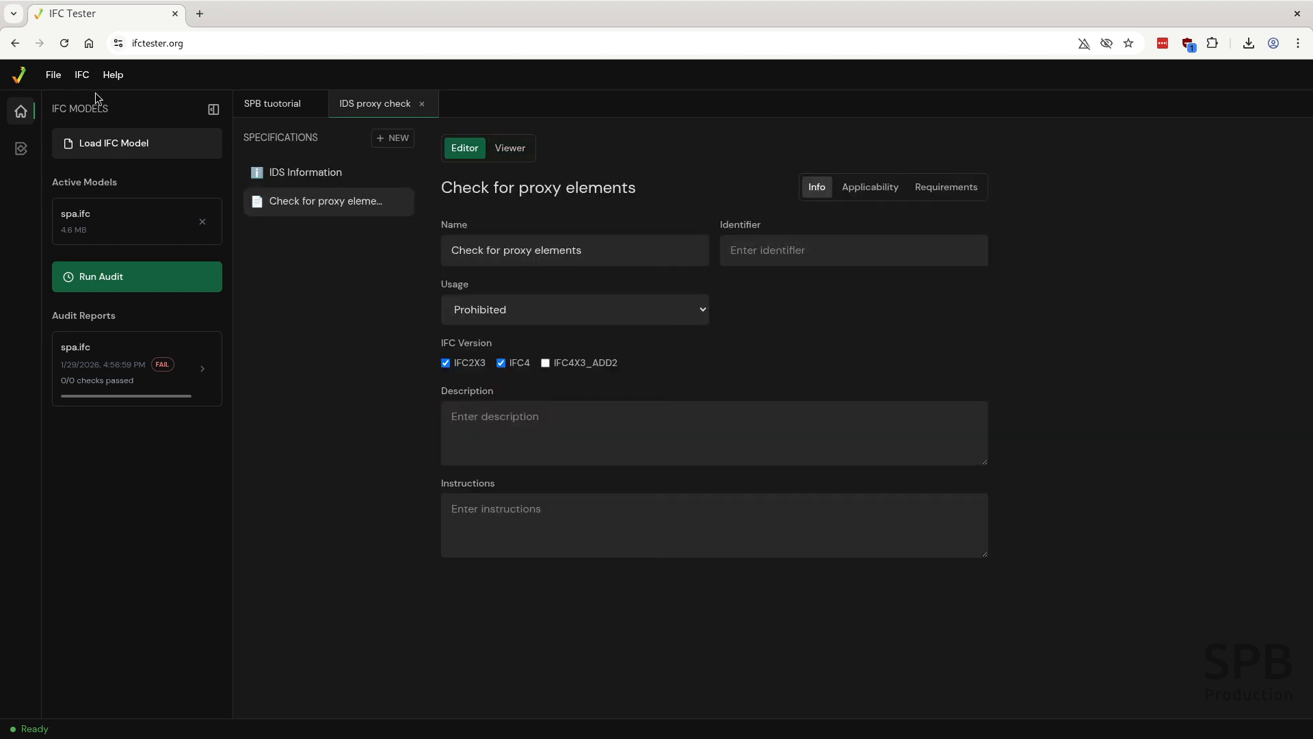
pyautogui.click(55, 76)
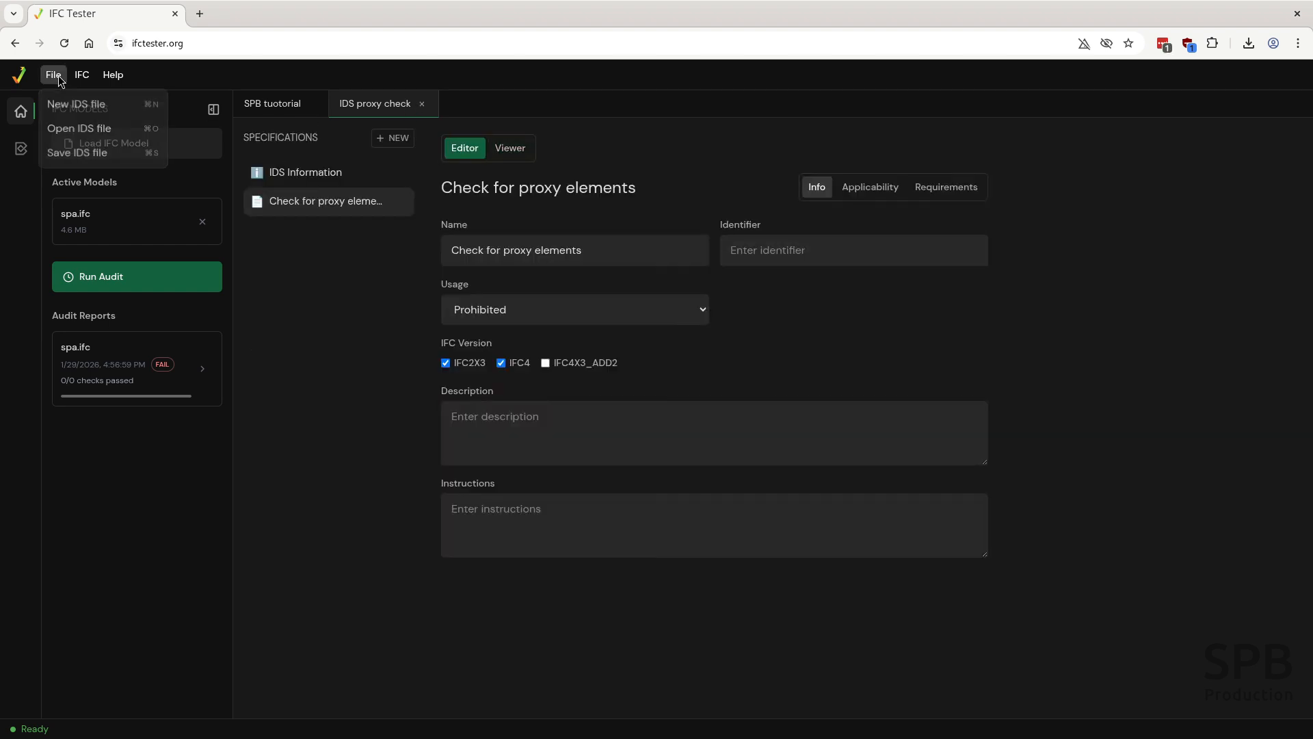
pyautogui.click(83, 162)
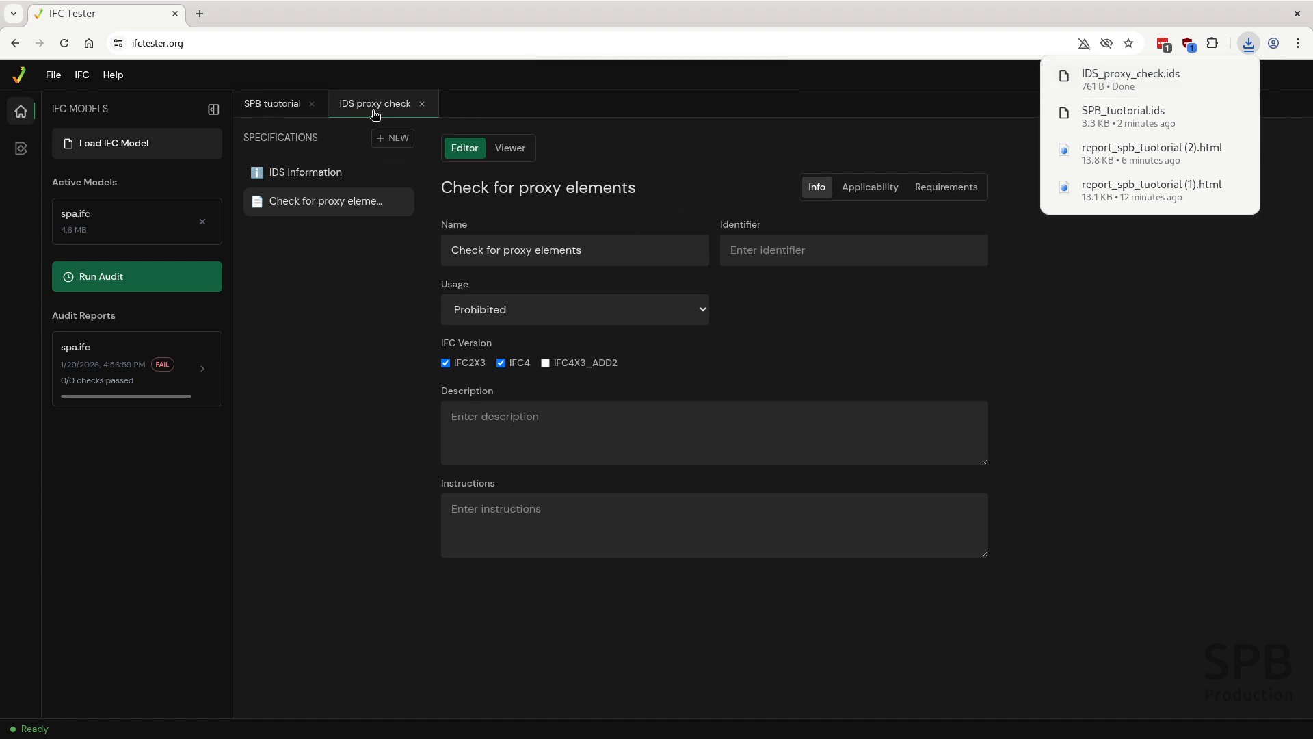
# Step: Look at the SPB tuotorial document briefly and close the IDS proxy check document
pyautogui.click(261, 106)
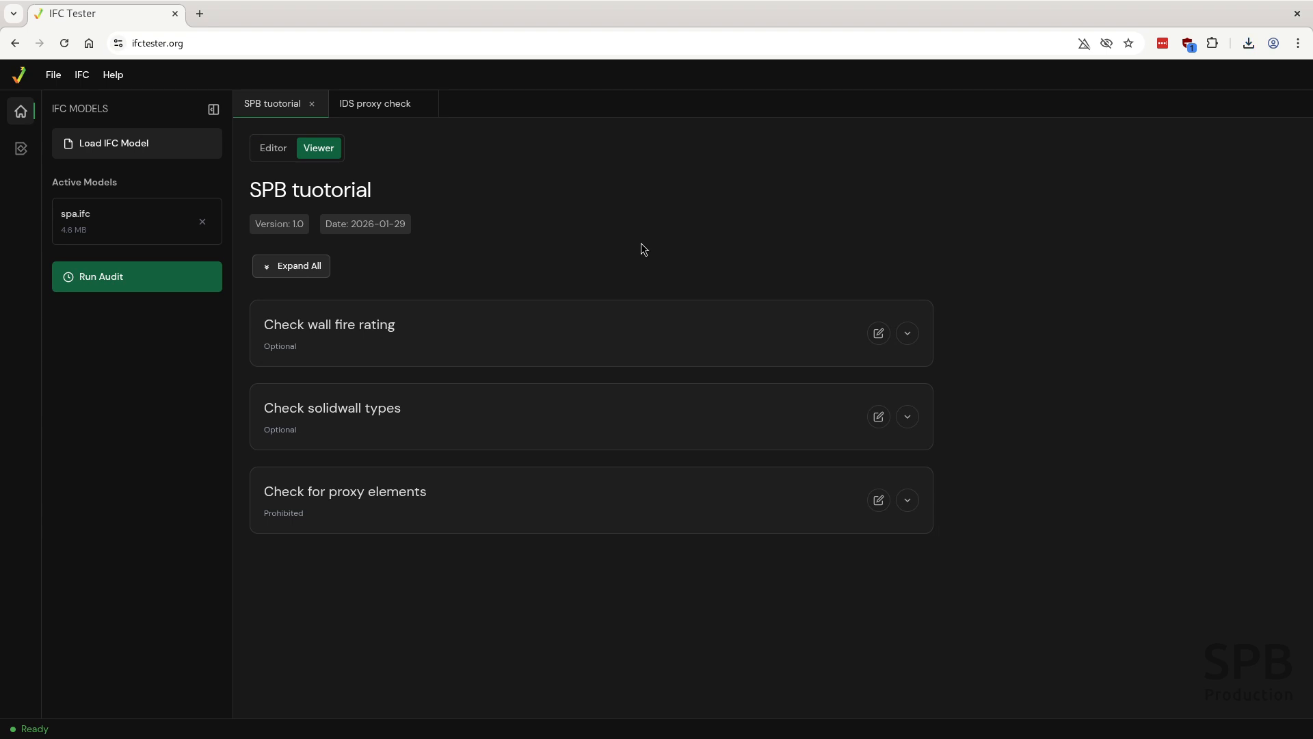
pyautogui.click(409, 106)
pyautogui.click(419, 104)
pyautogui.press('ctrl')
# Step: Show SPB tuotorial in the editor and examine the applicability and requirements of Check for proxy elements
pyautogui.click(275, 149)
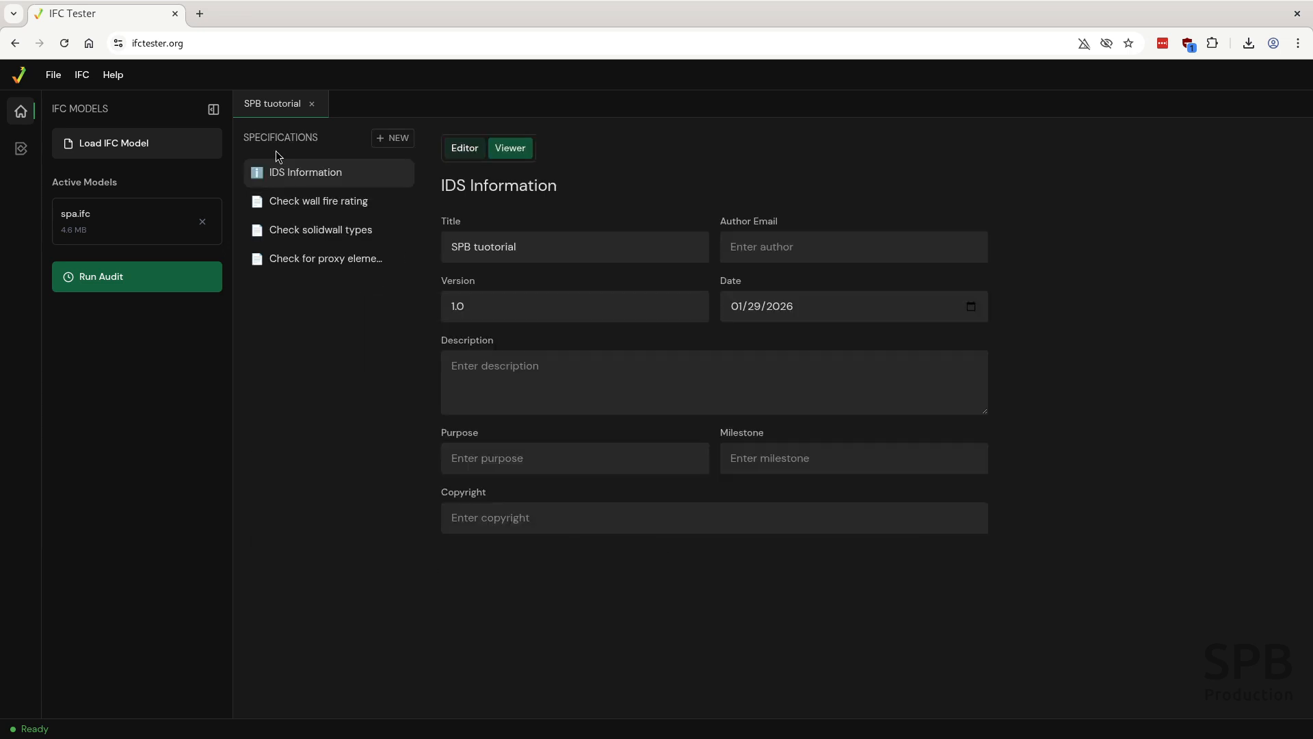
pyautogui.click(337, 260)
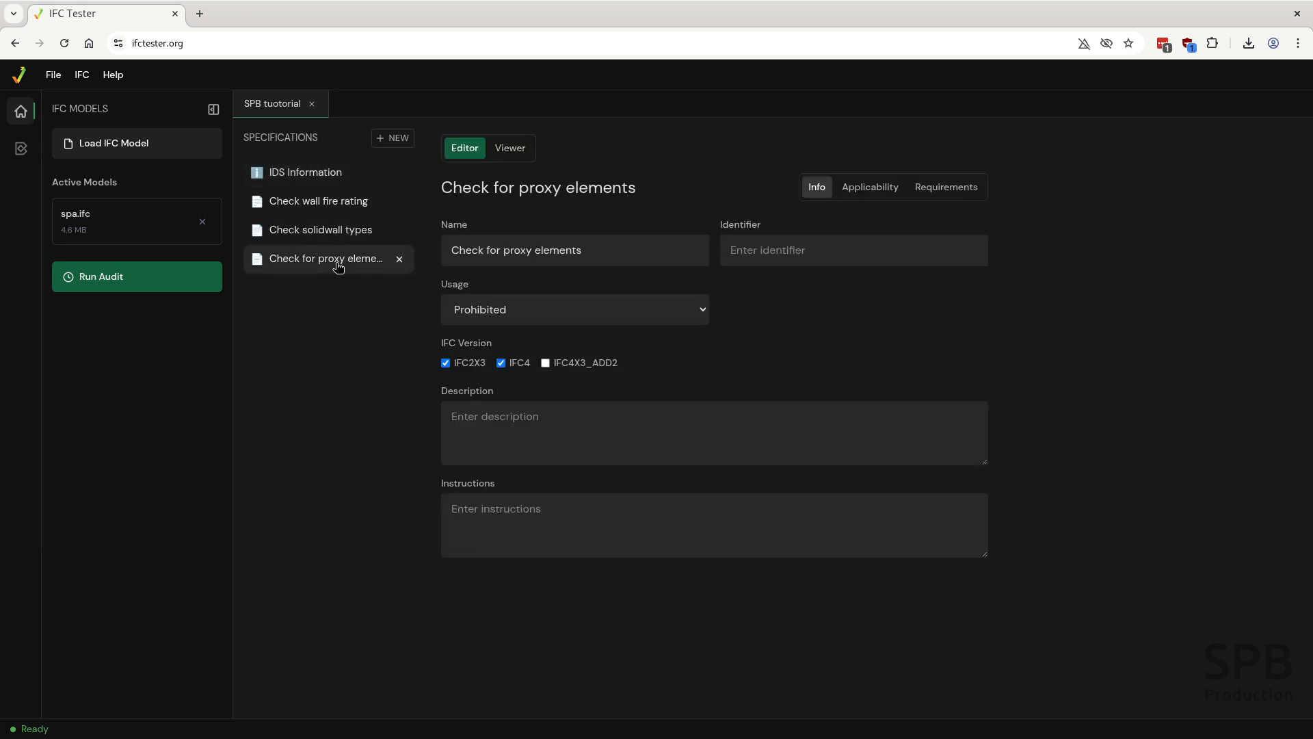
pyautogui.click(870, 188)
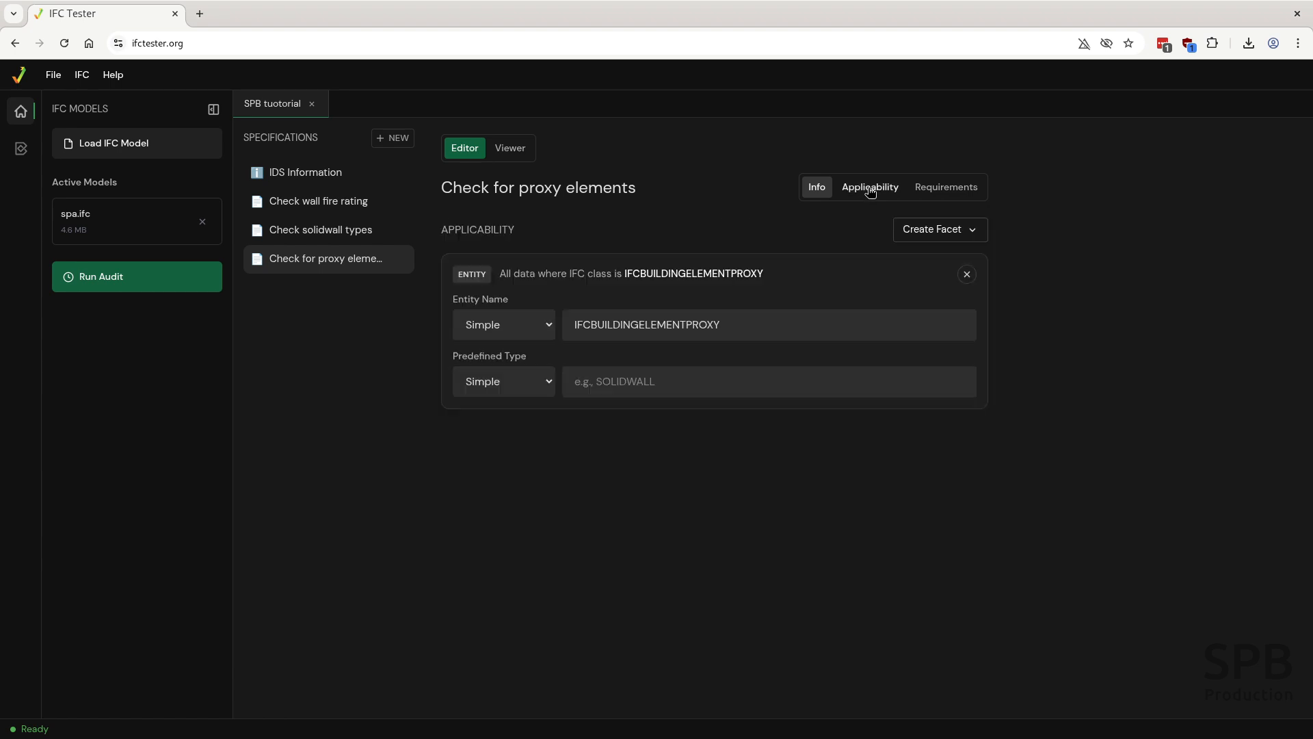
pyautogui.click(946, 188)
pyautogui.click(871, 189)
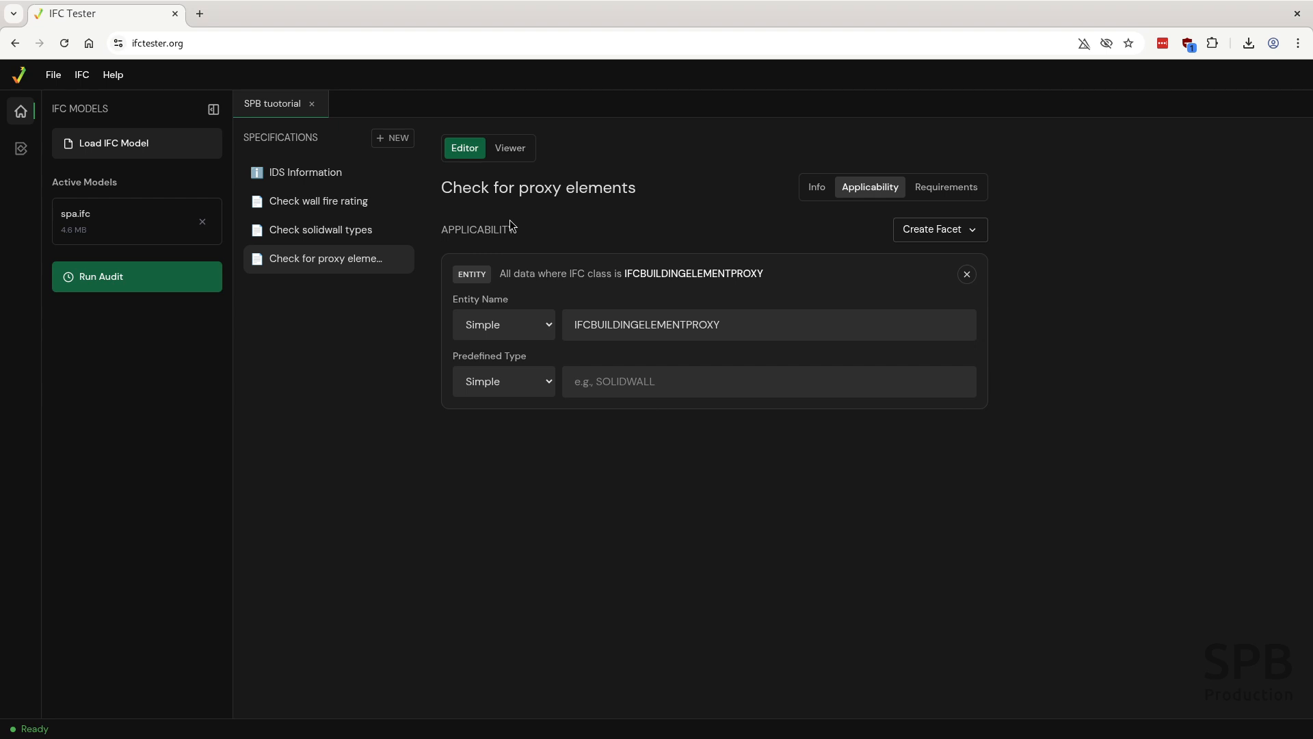
# Step: Open the About IfcTester information and follow the link to the developer's GitHub profile
pyautogui.click(114, 75)
pyautogui.click(125, 136)
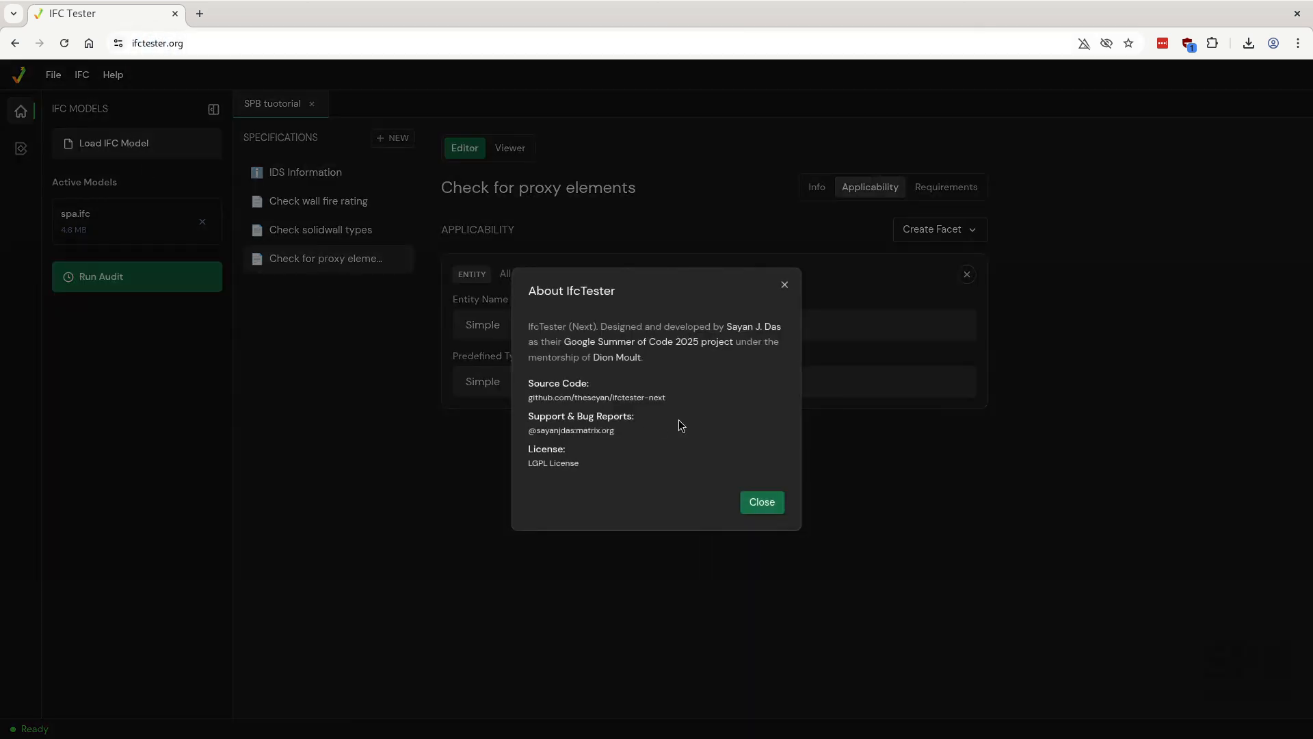
pyautogui.click(738, 333)
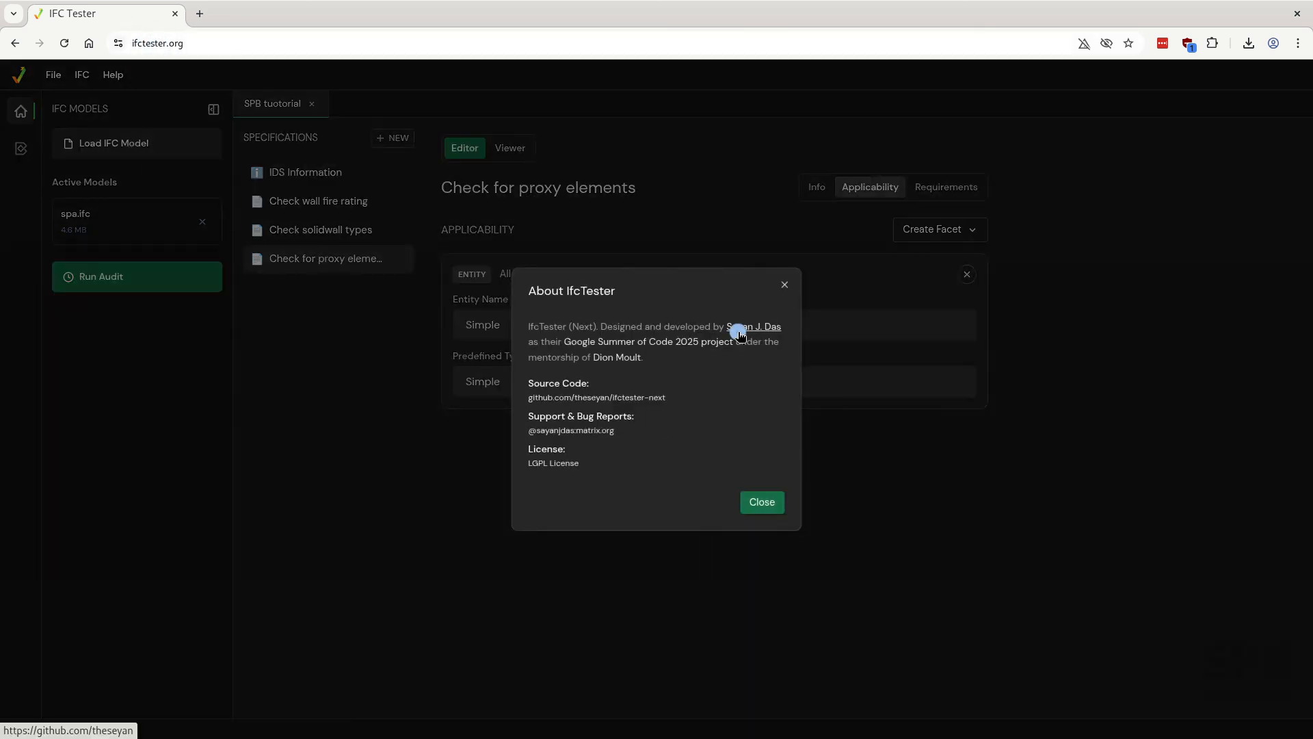